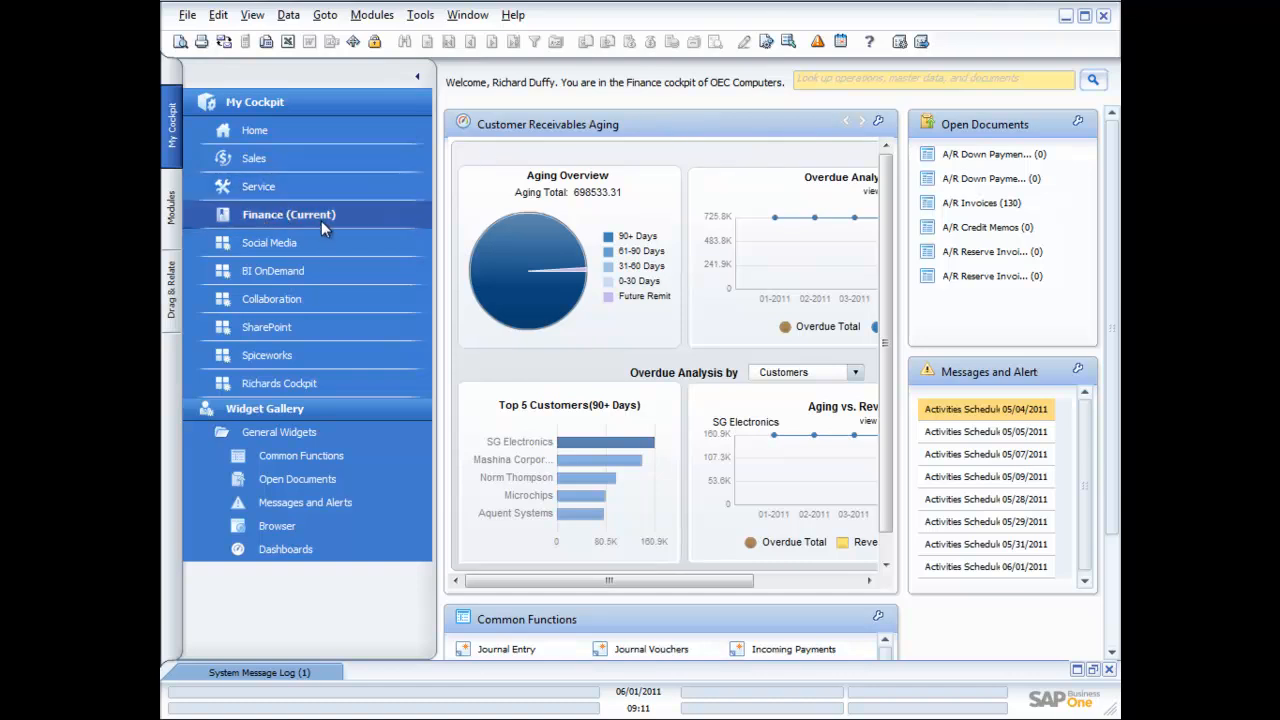
Collapse the My Cockpit panel and show the Modules list beside the Finance dashboard
{"action": "left_click", "coordinate": [420, 80]}
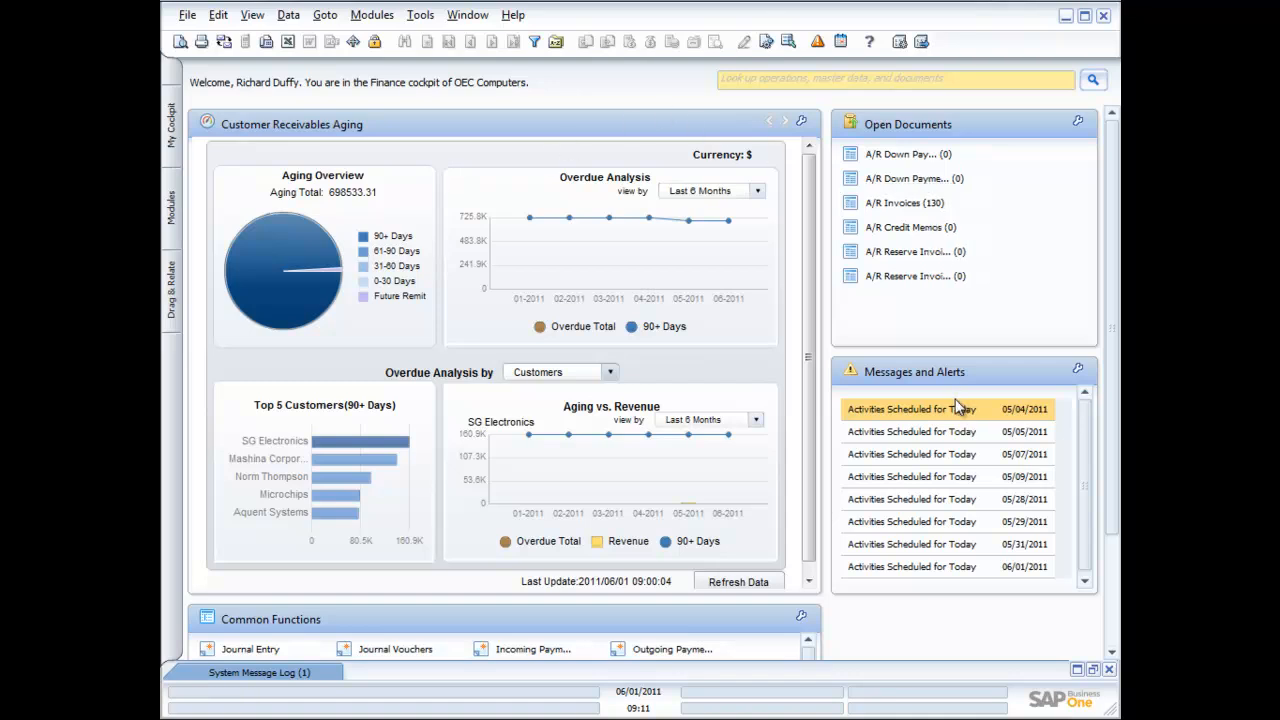
{"action": "left_click", "coordinate": [1118, 624]}
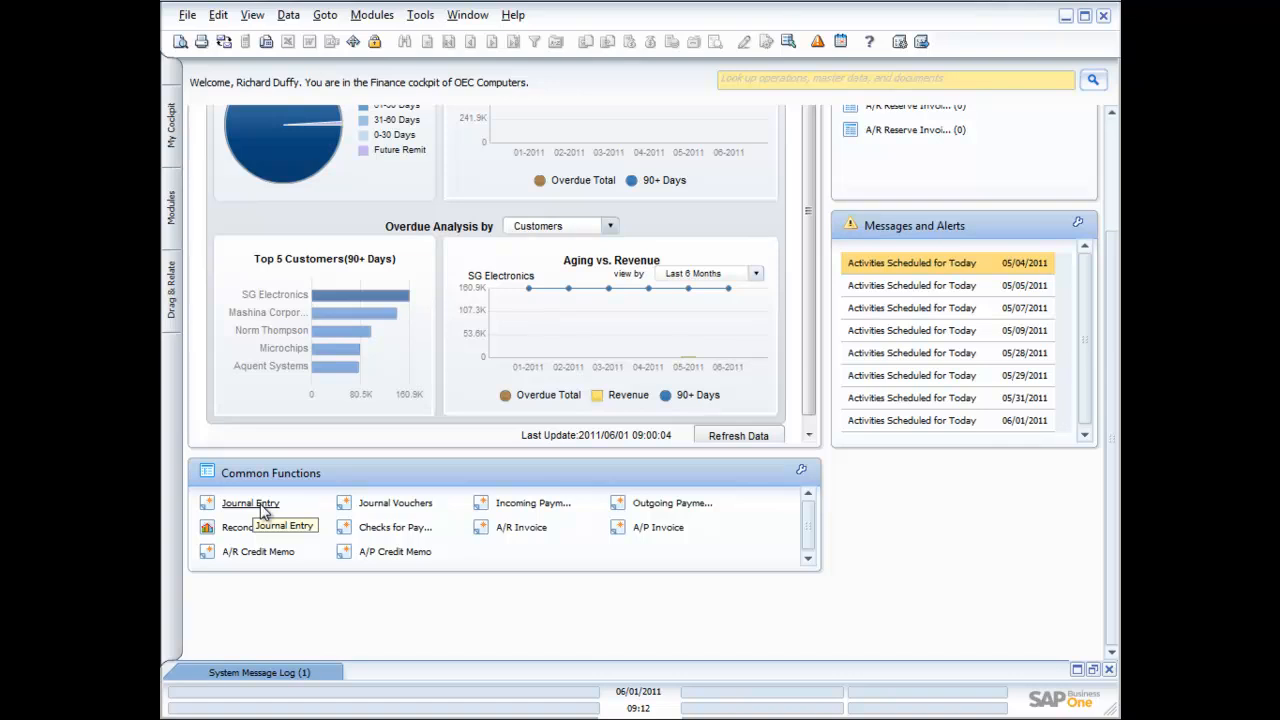
{"action": "left_click", "coordinate": [172, 205]}
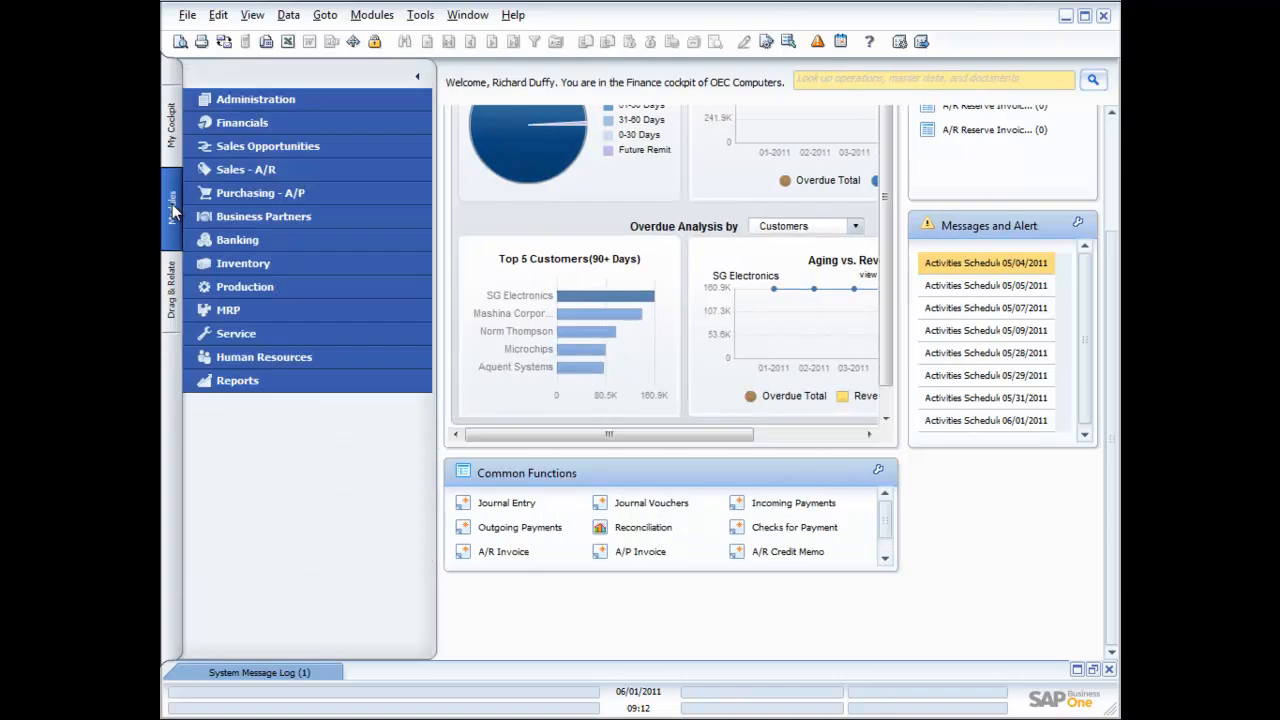
Expand the Financials module and open Chart of Accounts
{"action": "left_click", "coordinate": [247, 119]}
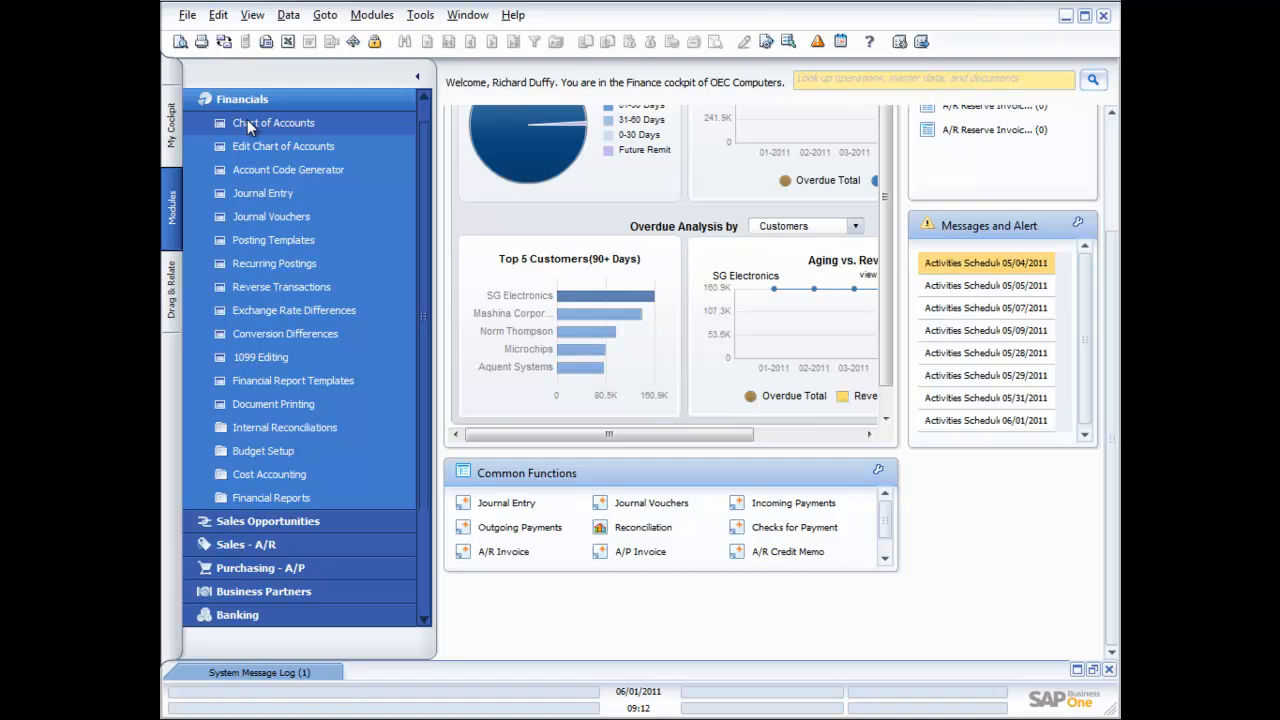
{"action": "left_click", "coordinate": [247, 121]}
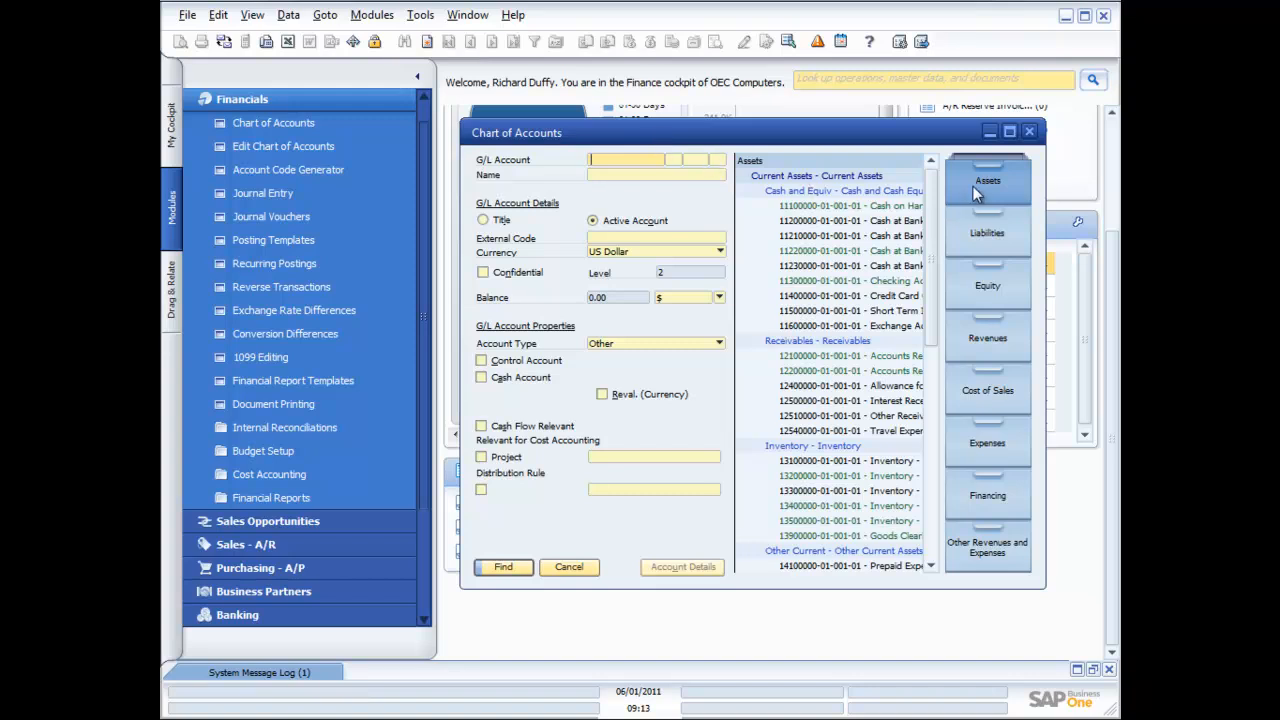
{"action": "left_click", "coordinate": [983, 240]}
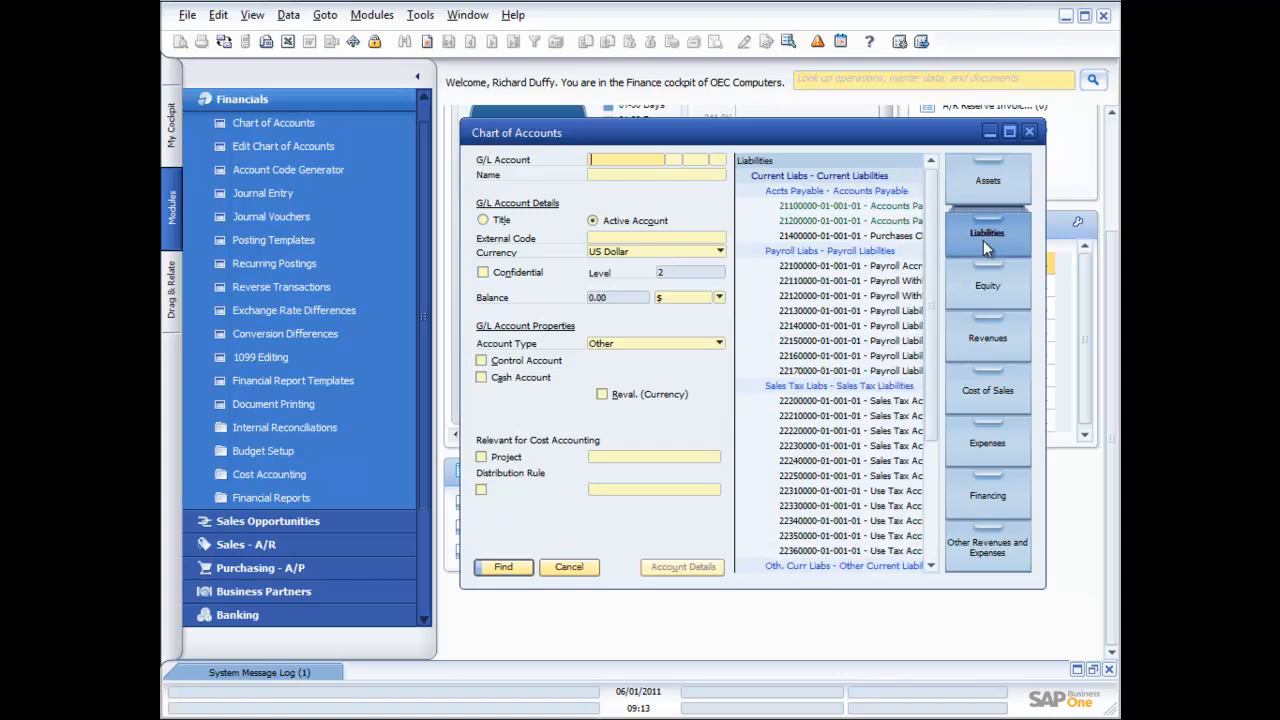
{"action": "left_click", "coordinate": [988, 304]}
{"action": "left_click", "coordinate": [987, 342]}
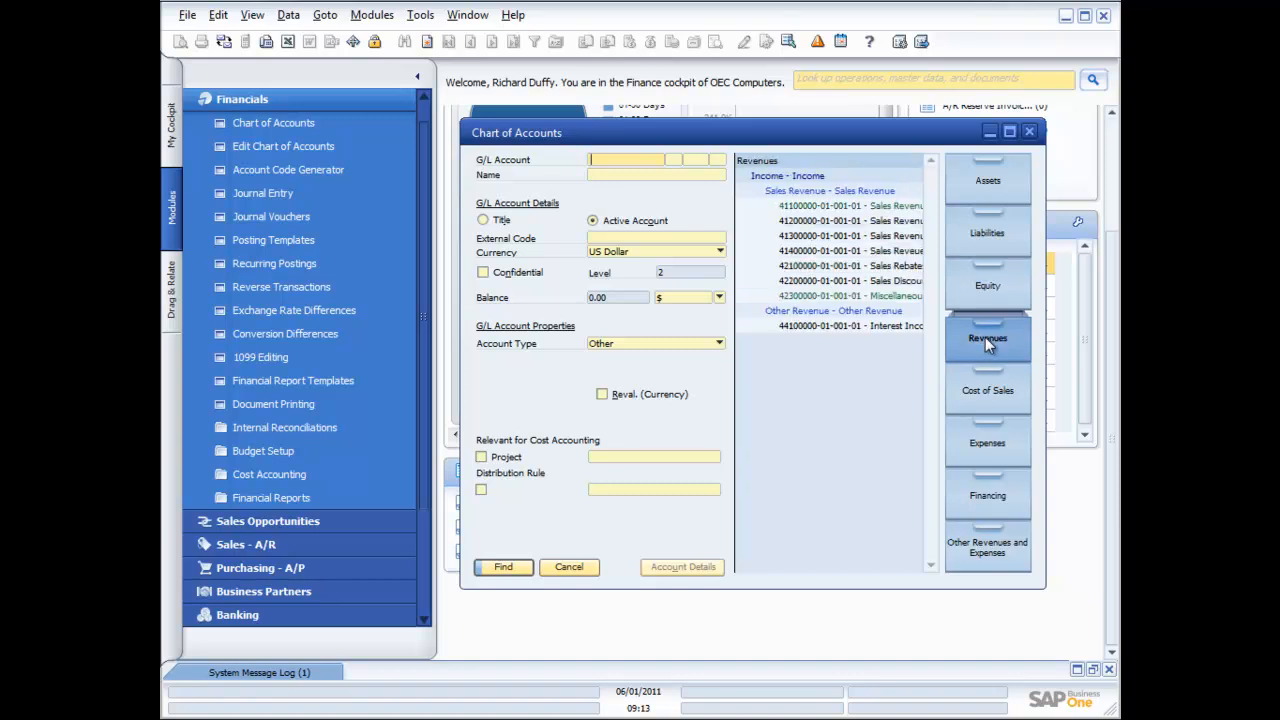
{"action": "left_click", "coordinate": [987, 392]}
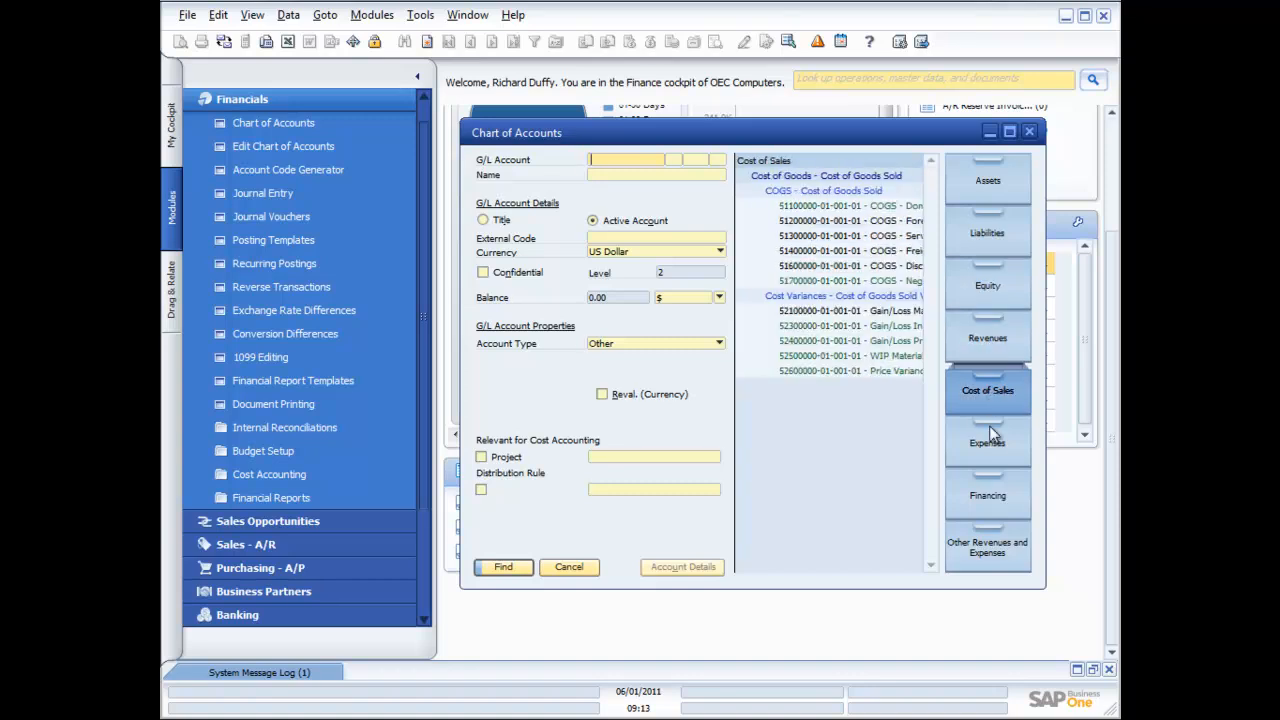
{"action": "left_click", "coordinate": [988, 445]}
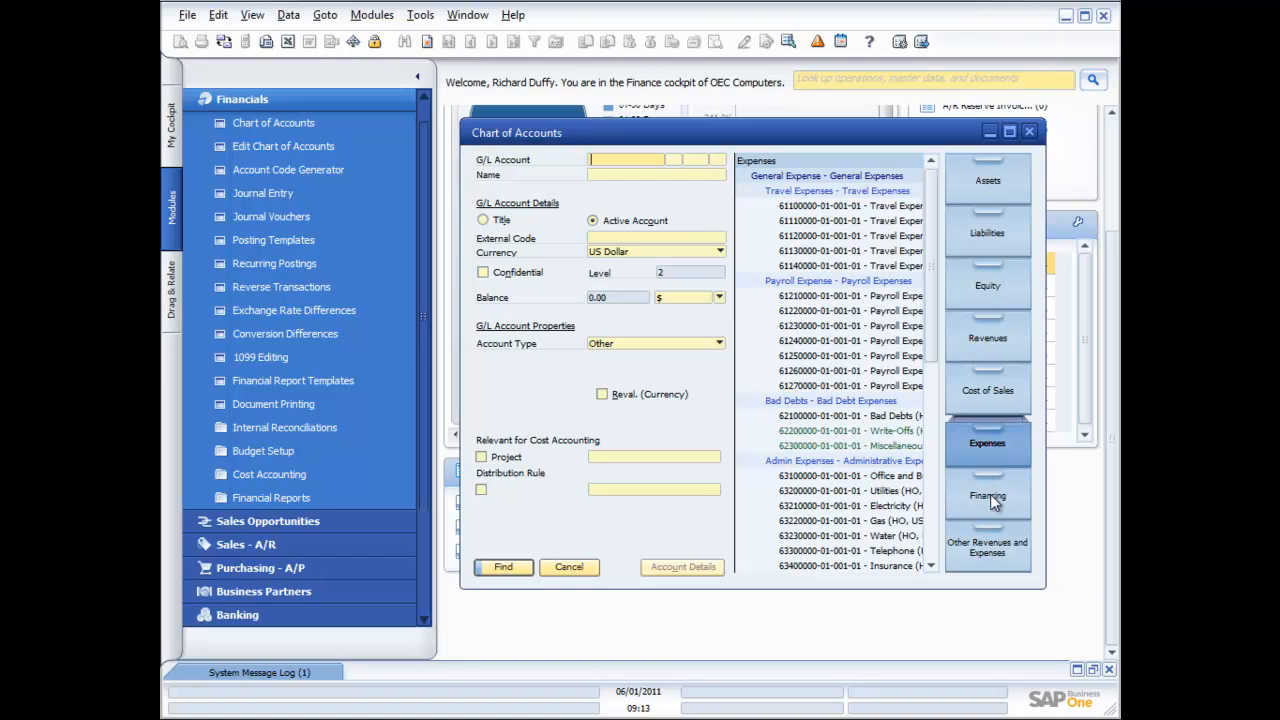
{"action": "left_click", "coordinate": [992, 502]}
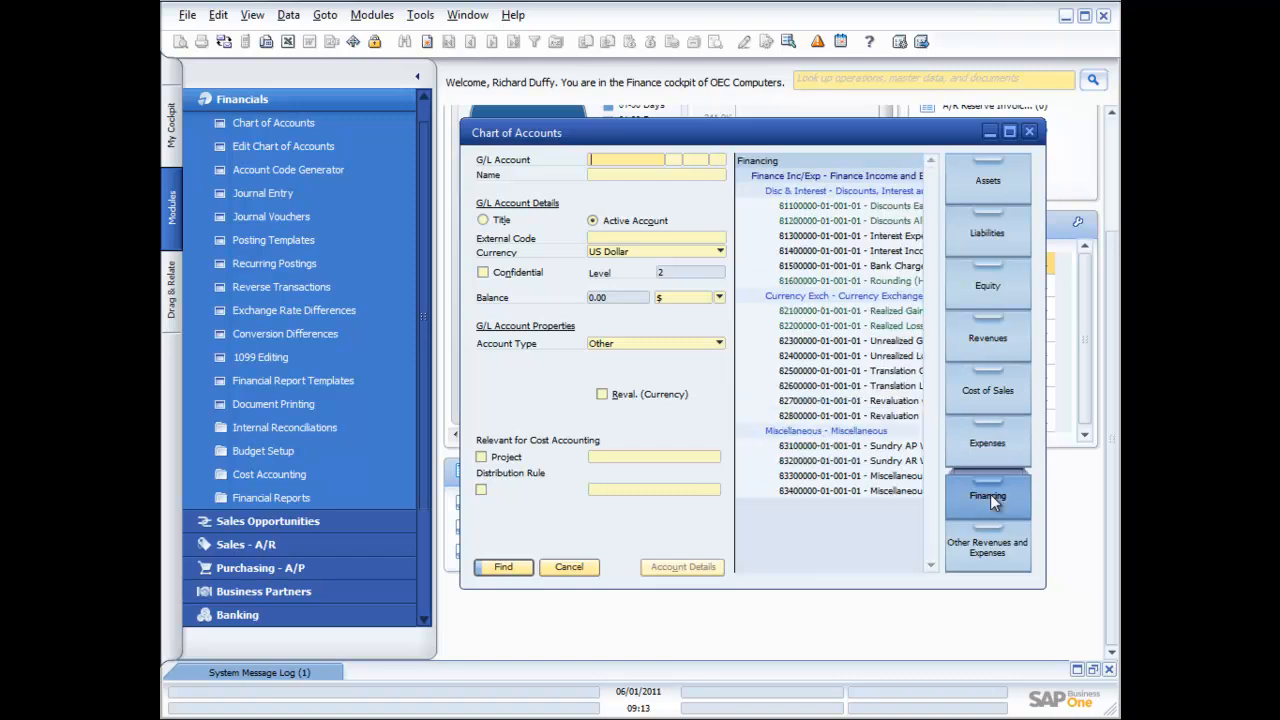
{"action": "left_click", "coordinate": [995, 558]}
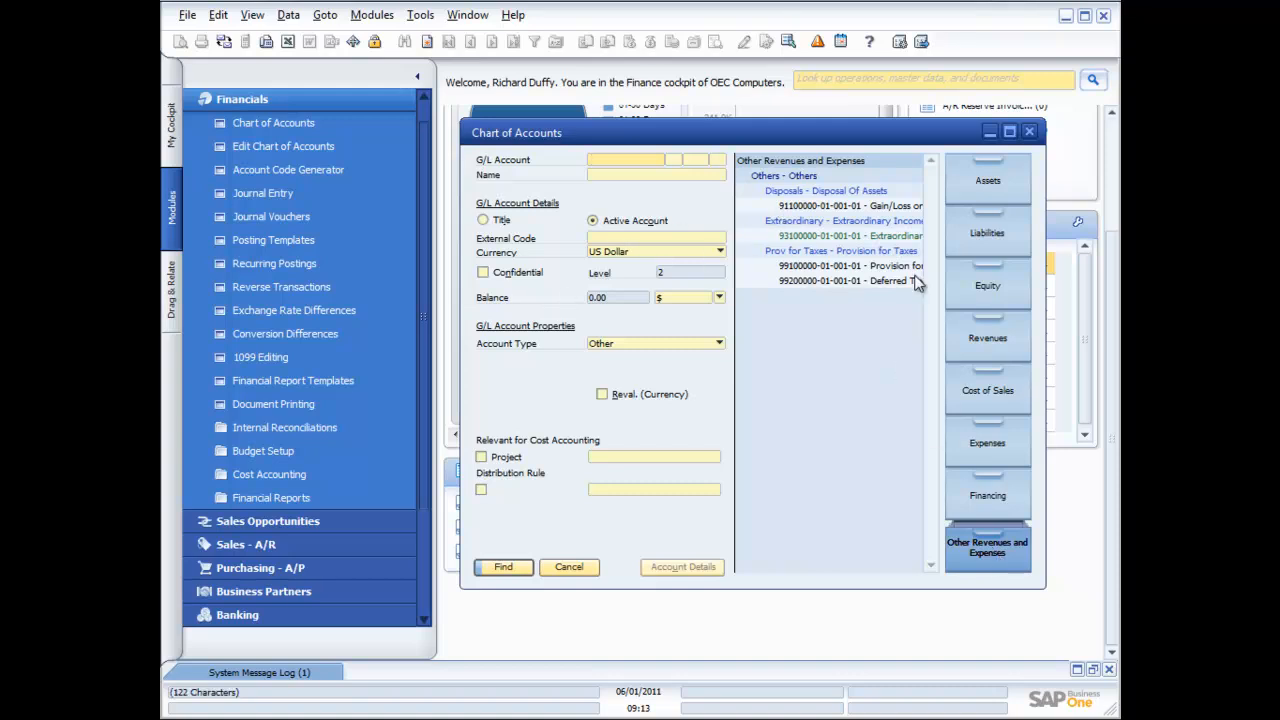
{"action": "left_click", "coordinate": [969, 186]}
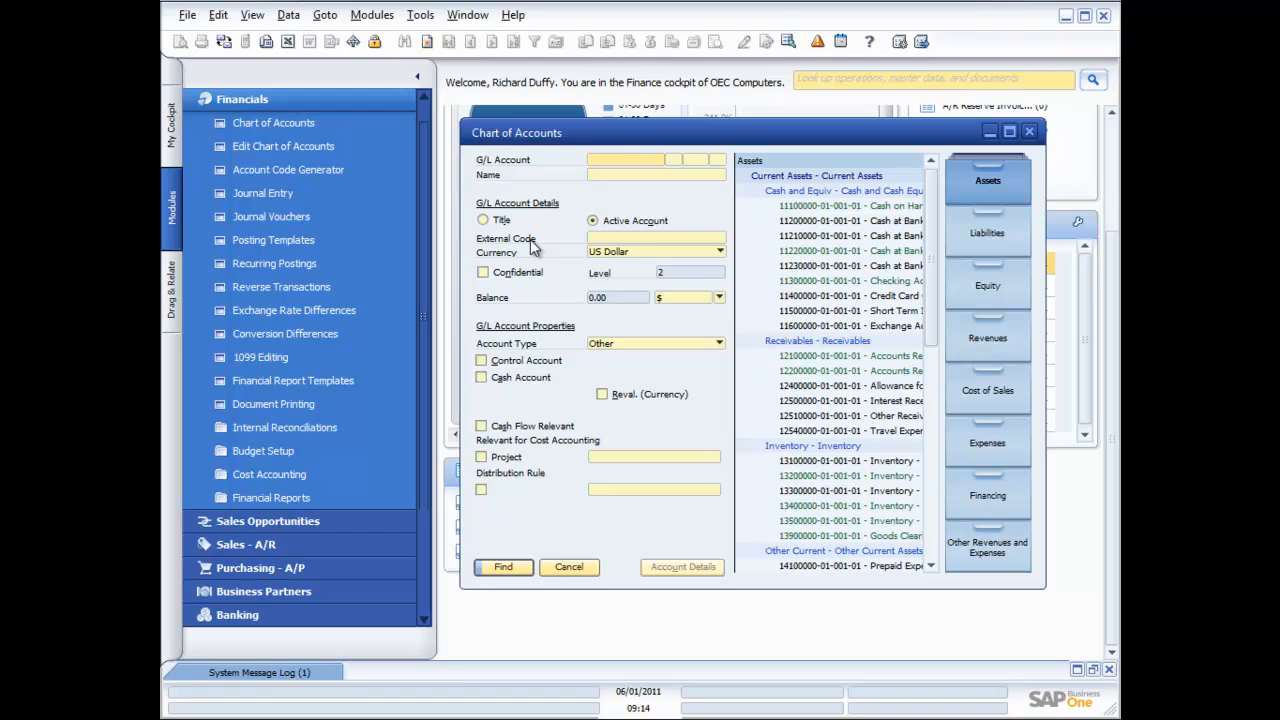
{"action": "left_click", "coordinate": [640, 157]}
Load revenue account 41100000, check its currency options unchanged, then switch the form to Add mode
{"action": "left_click", "coordinate": [985, 340]}
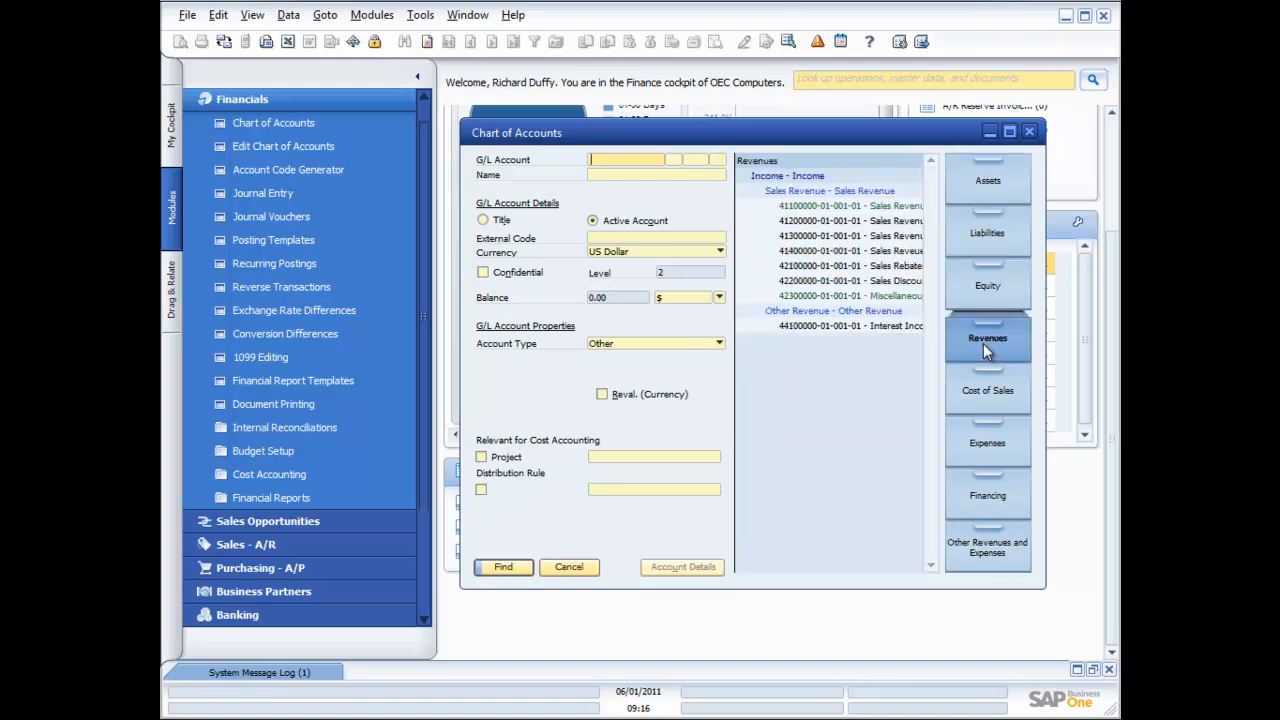
{"action": "left_click", "coordinate": [843, 206]}
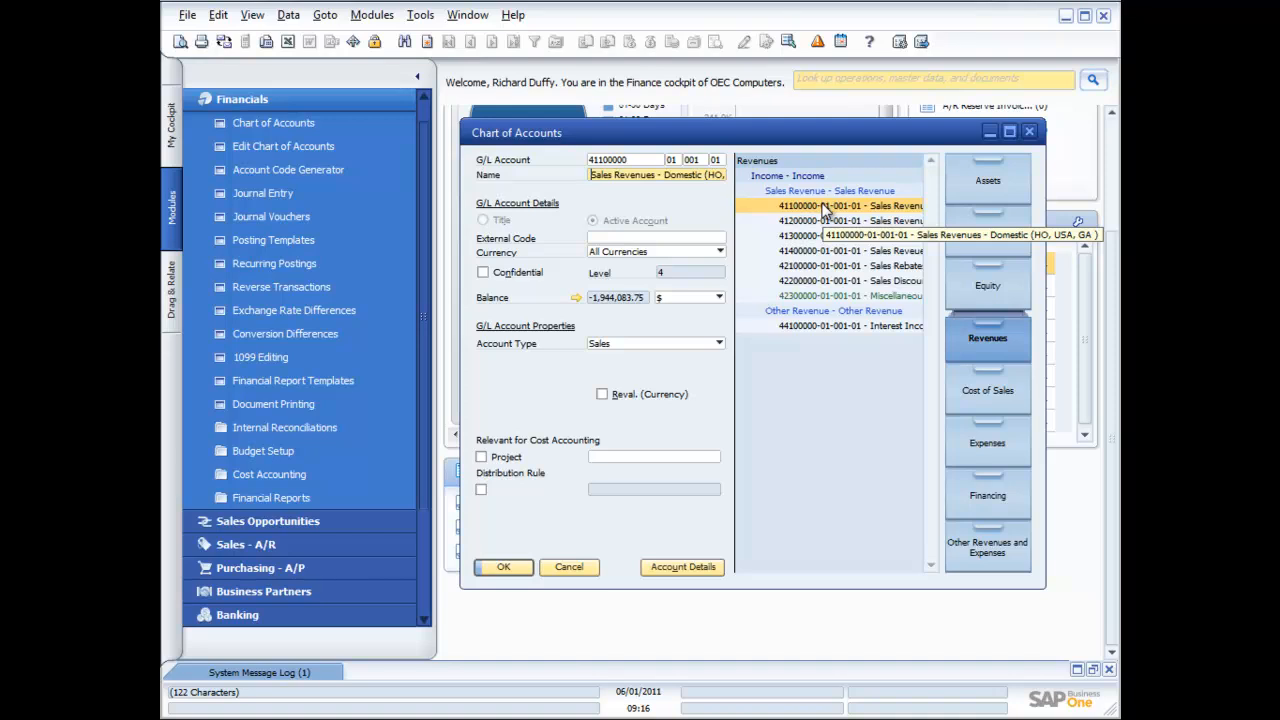
{"action": "left_click", "coordinate": [721, 255]}
{"action": "left_click", "coordinate": [721, 256]}
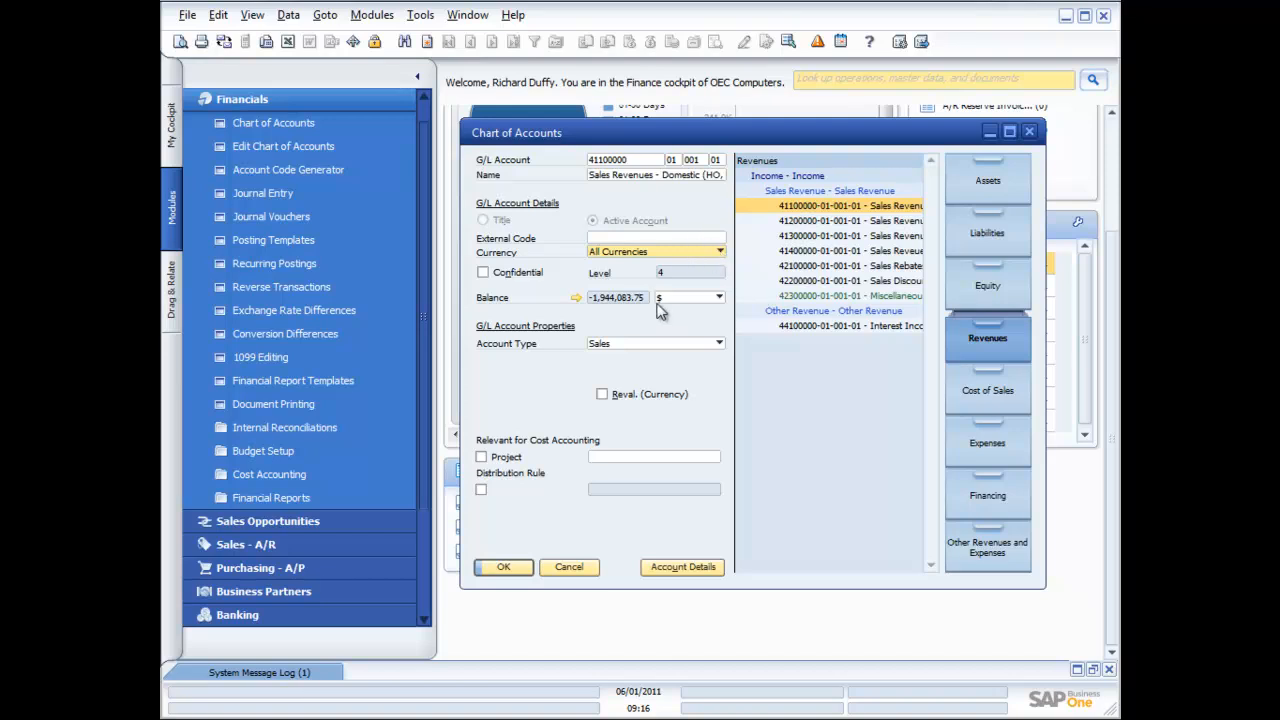
{"action": "left_click", "coordinate": [428, 43]}
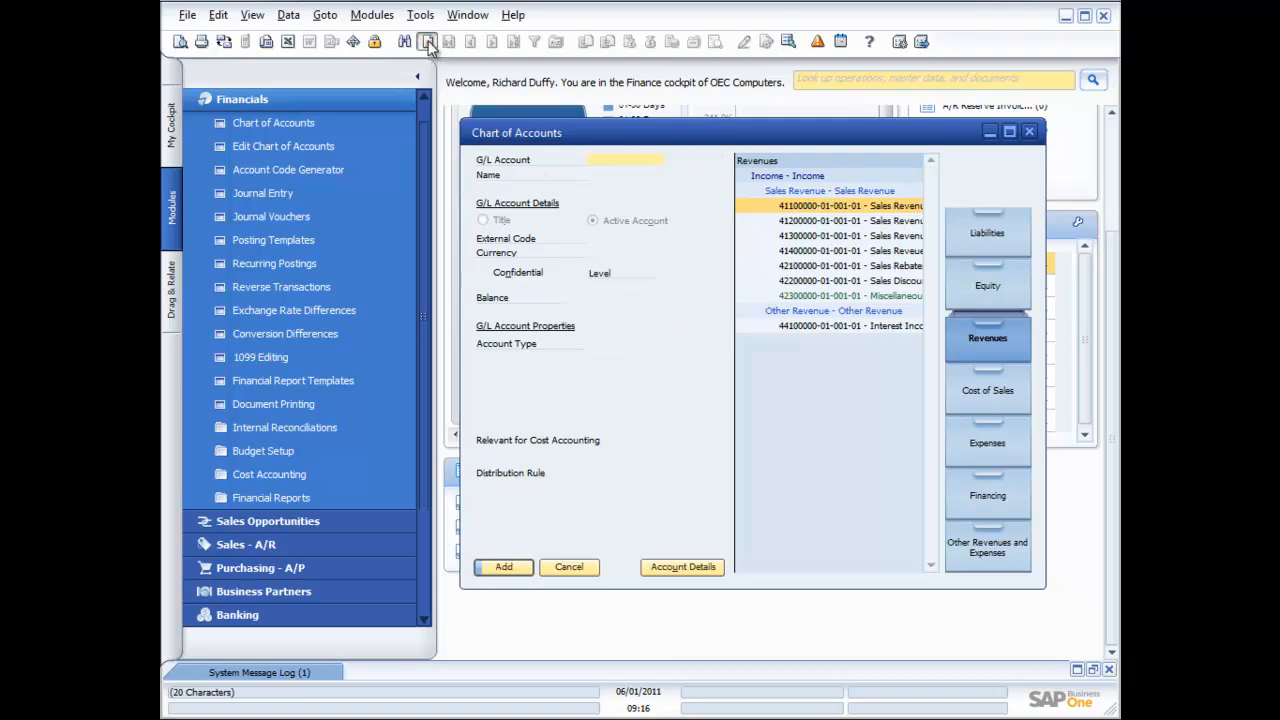
Leave currency on All Currencies, switch to Find mode, and reload account 41100000
{"action": "left_click", "coordinate": [720, 252]}
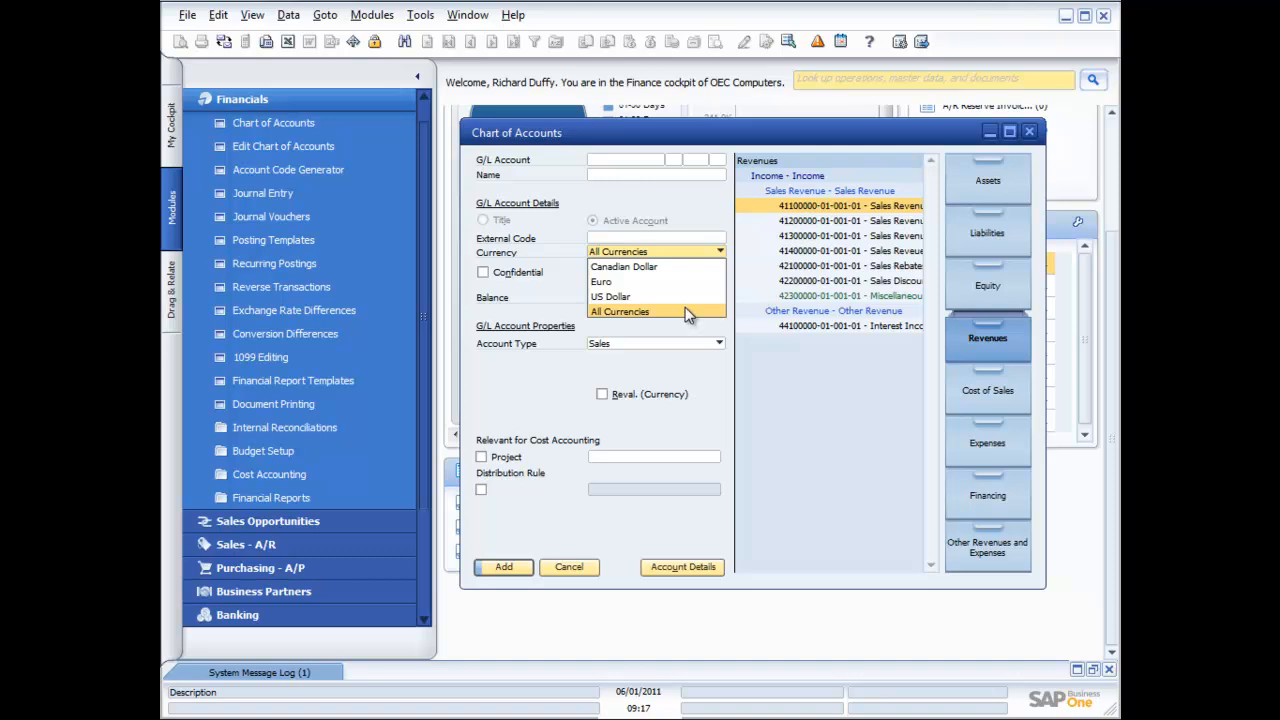
{"action": "left_click", "coordinate": [830, 214]}
{"action": "left_click", "coordinate": [404, 41]}
{"action": "left_click", "coordinate": [810, 206]}
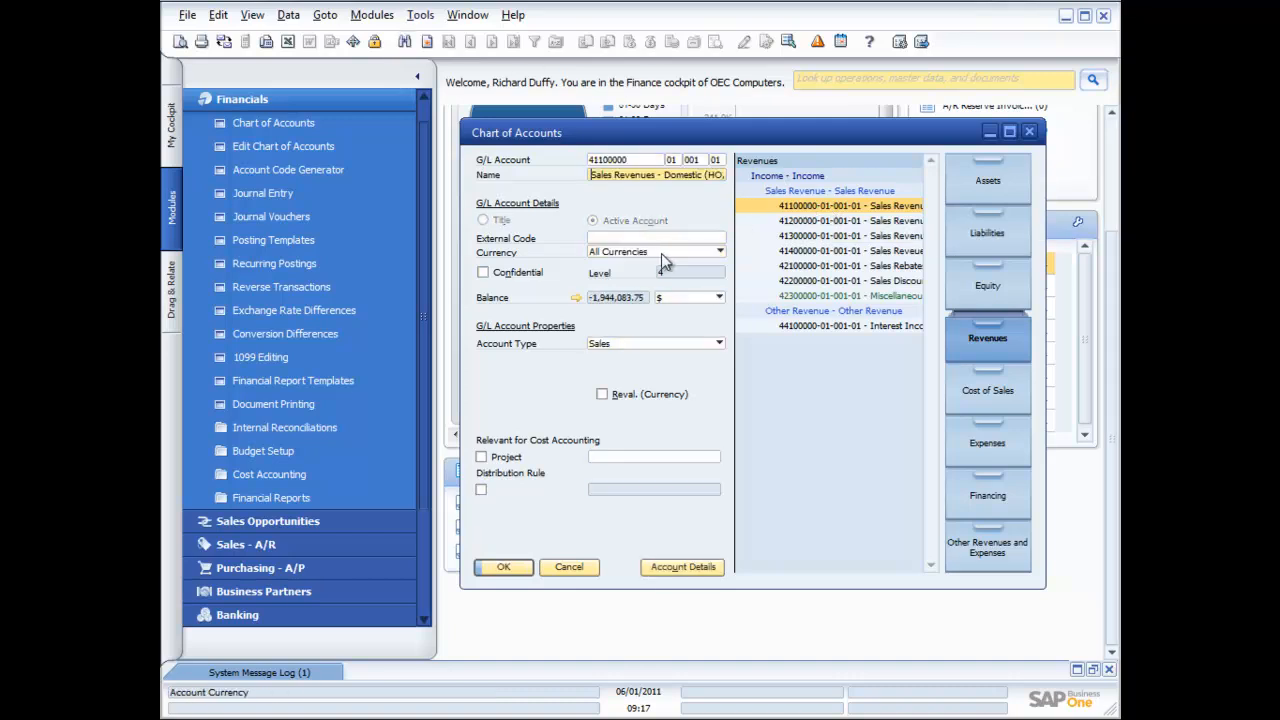
{"action": "left_click", "coordinate": [577, 298]}
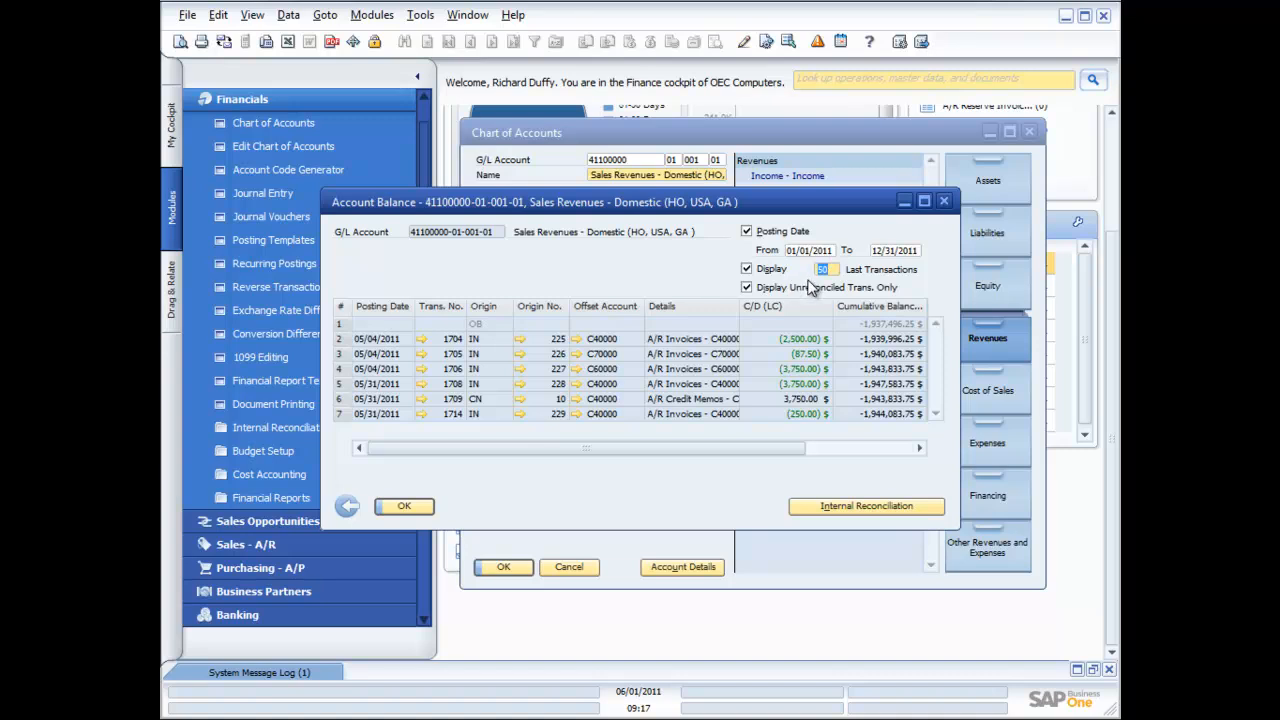
{"action": "left_click", "coordinate": [178, 44]}
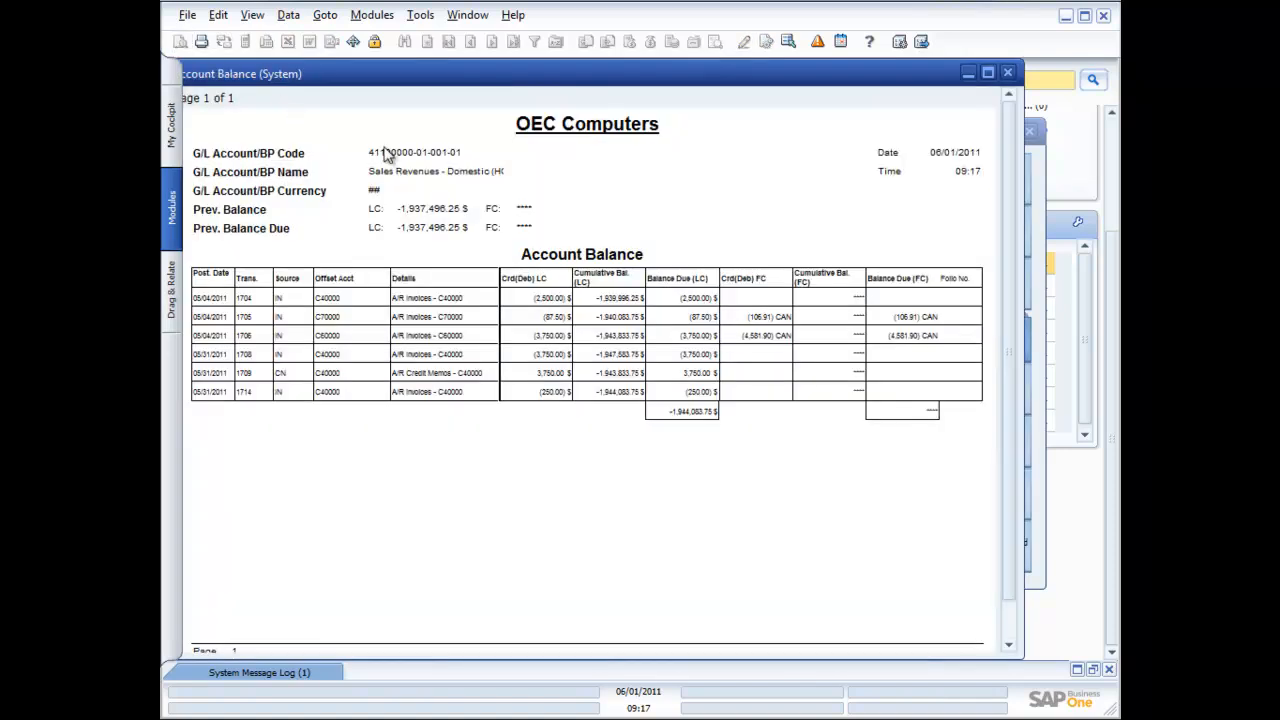
{"action": "left_click", "coordinate": [1008, 73]}
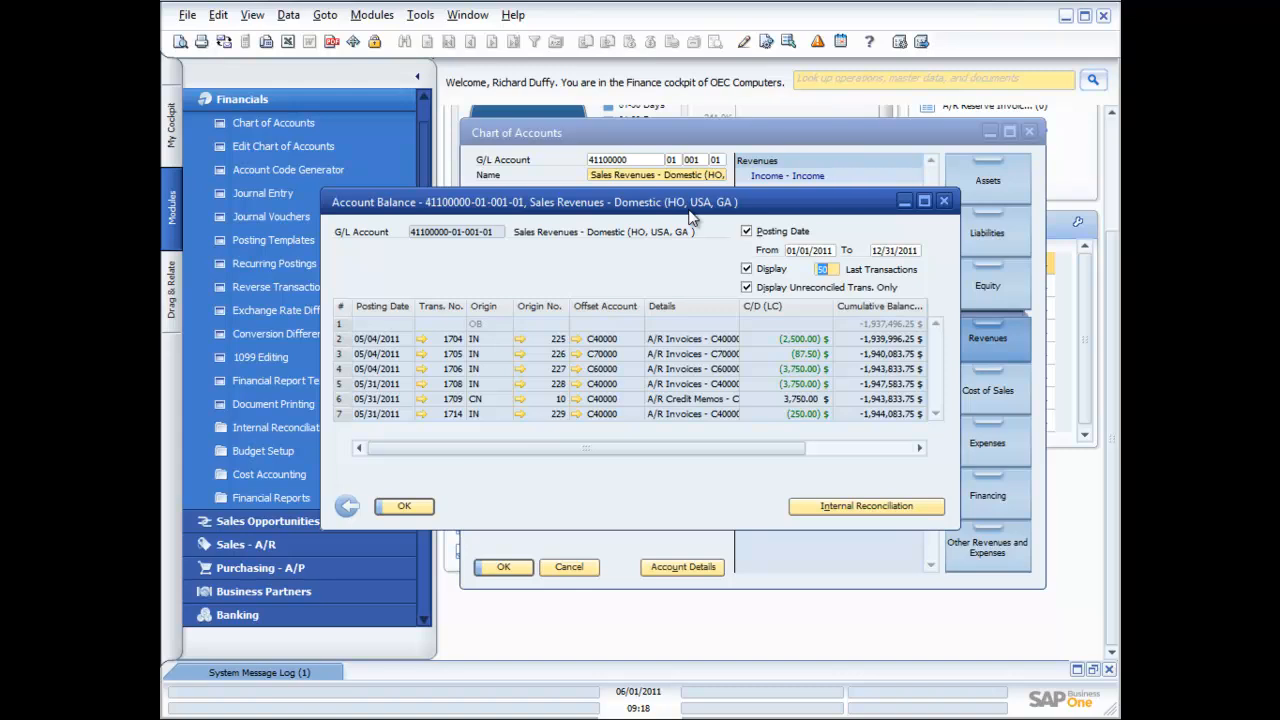
{"action": "left_click", "coordinate": [947, 202]}
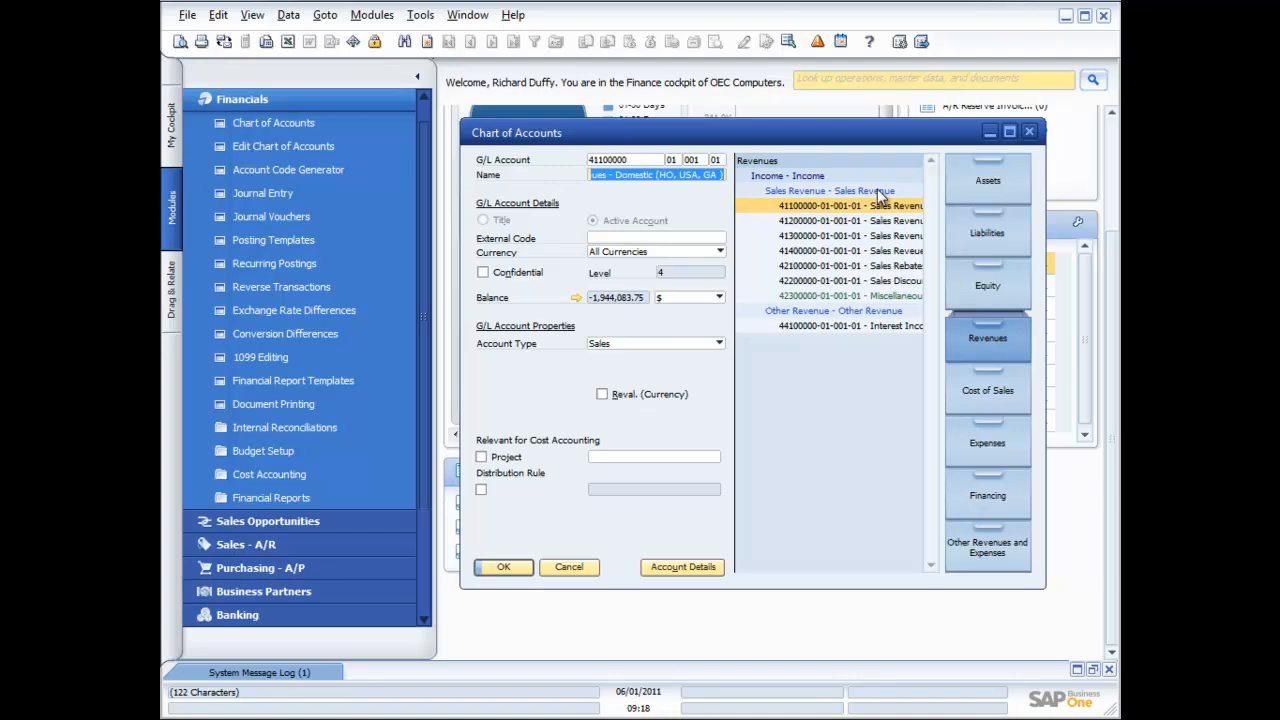
Close and reopen the Chart of Accounts to get a blank form with asset accounts
{"action": "left_click", "coordinate": [1031, 133]}
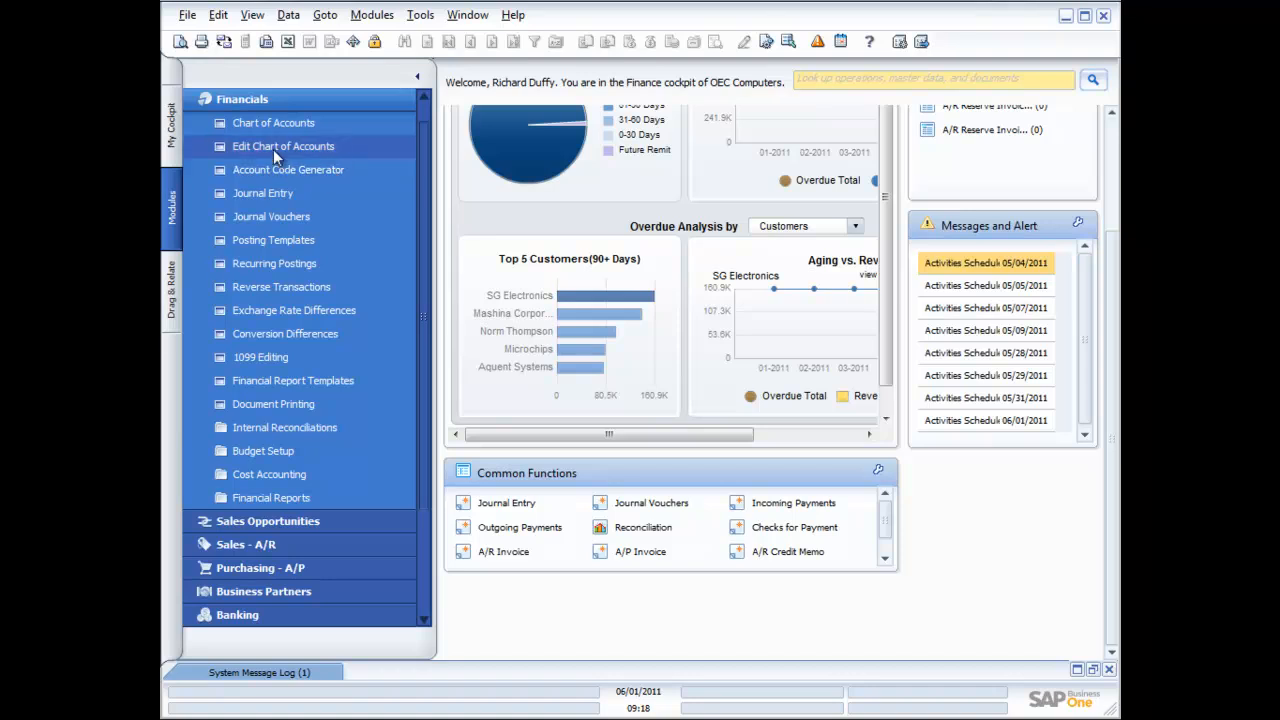
{"action": "left_click", "coordinate": [272, 123]}
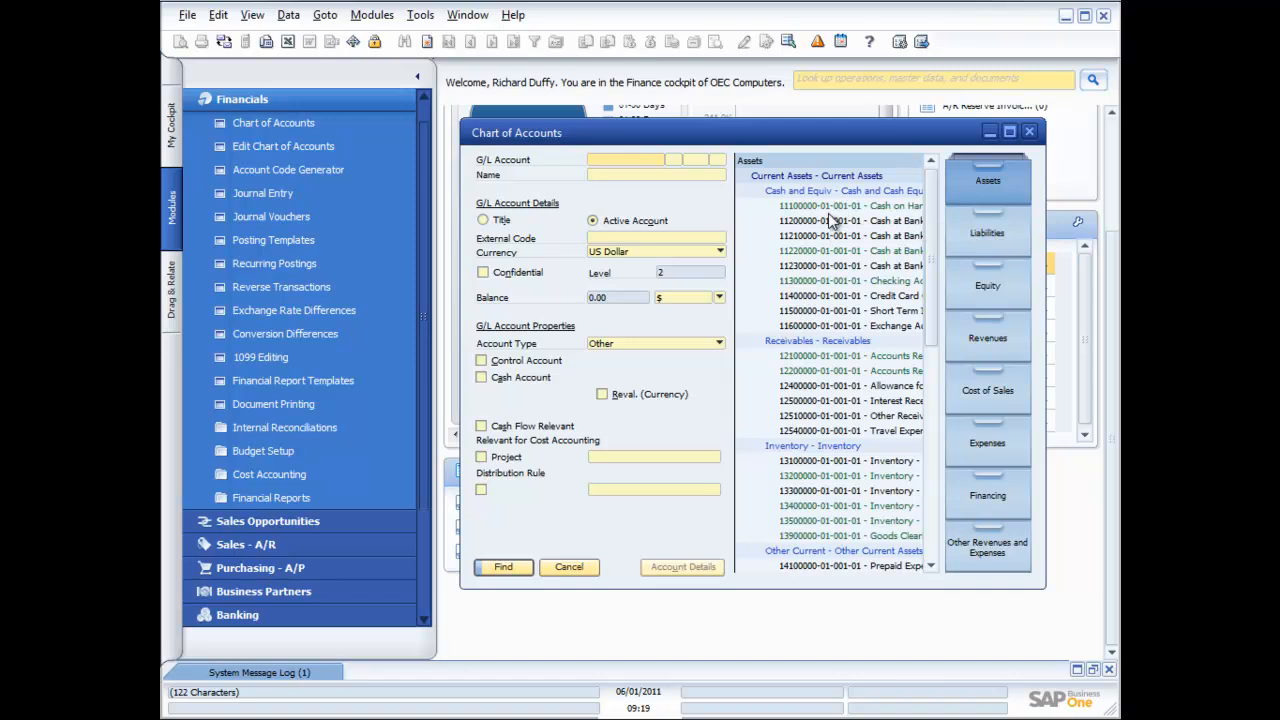
Close the Chart of Accounts window
{"action": "left_click", "coordinate": [1029, 131]}
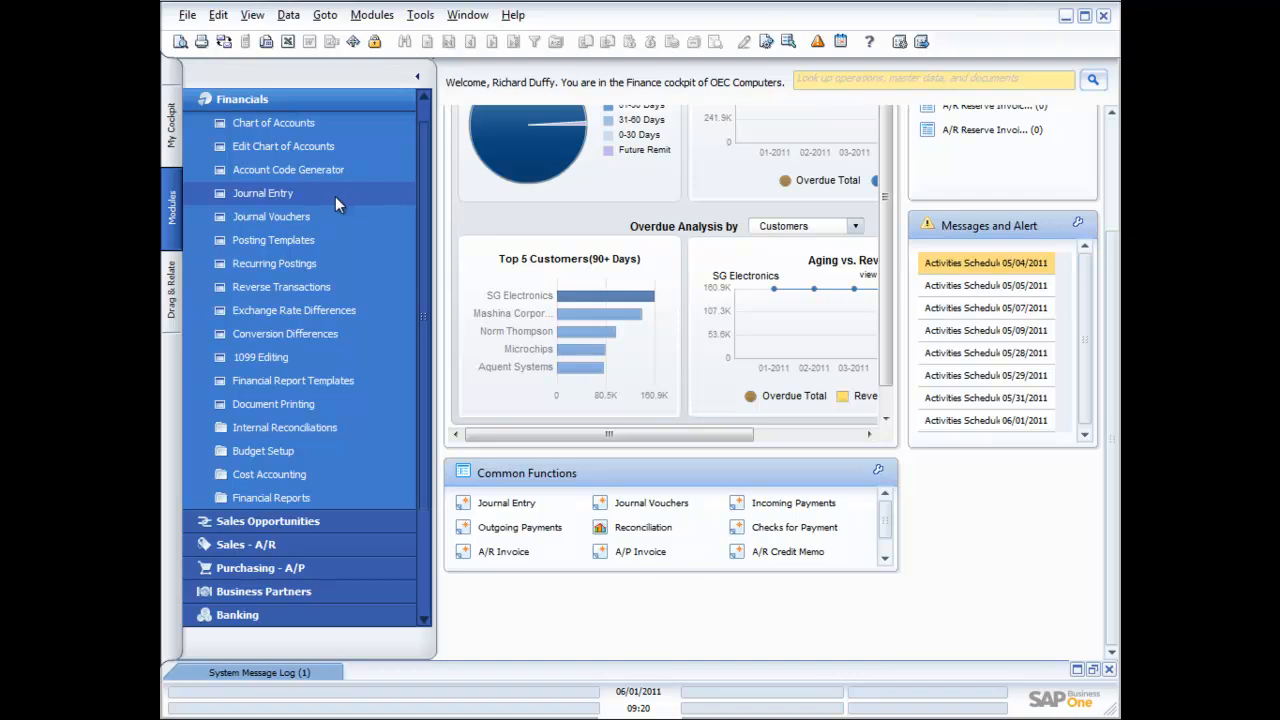
Start Journal Entry 1723, keeping the numbering series on Primary
{"action": "left_click", "coordinate": [265, 196]}
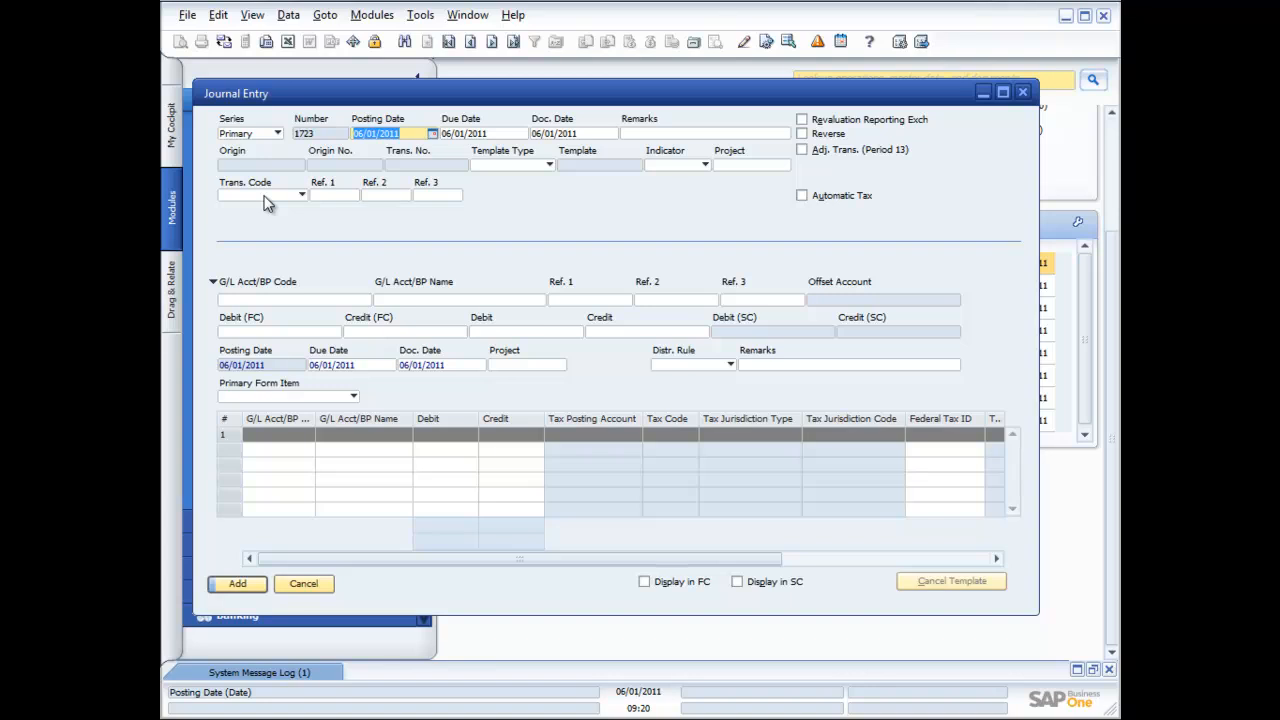
{"action": "left_click", "coordinate": [279, 136]}
{"action": "left_click", "coordinate": [279, 136]}
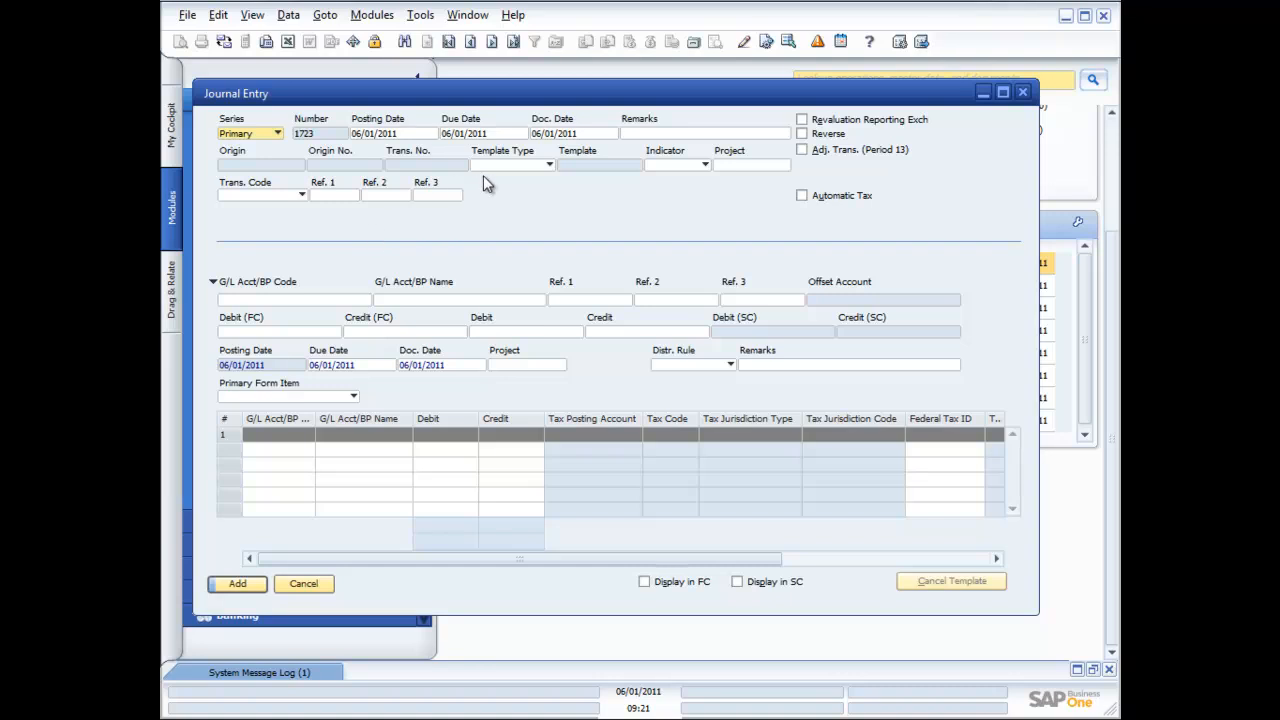
{"action": "left_click", "coordinate": [549, 166]}
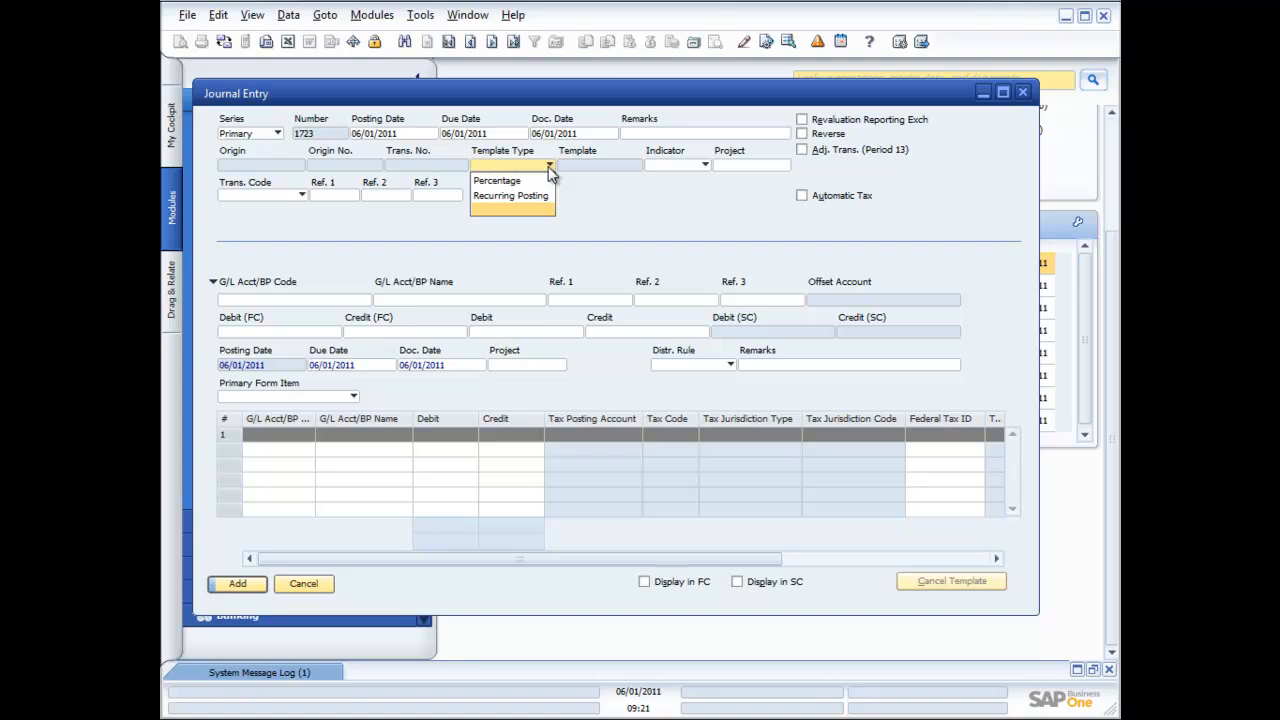
{"action": "left_click", "coordinate": [626, 200]}
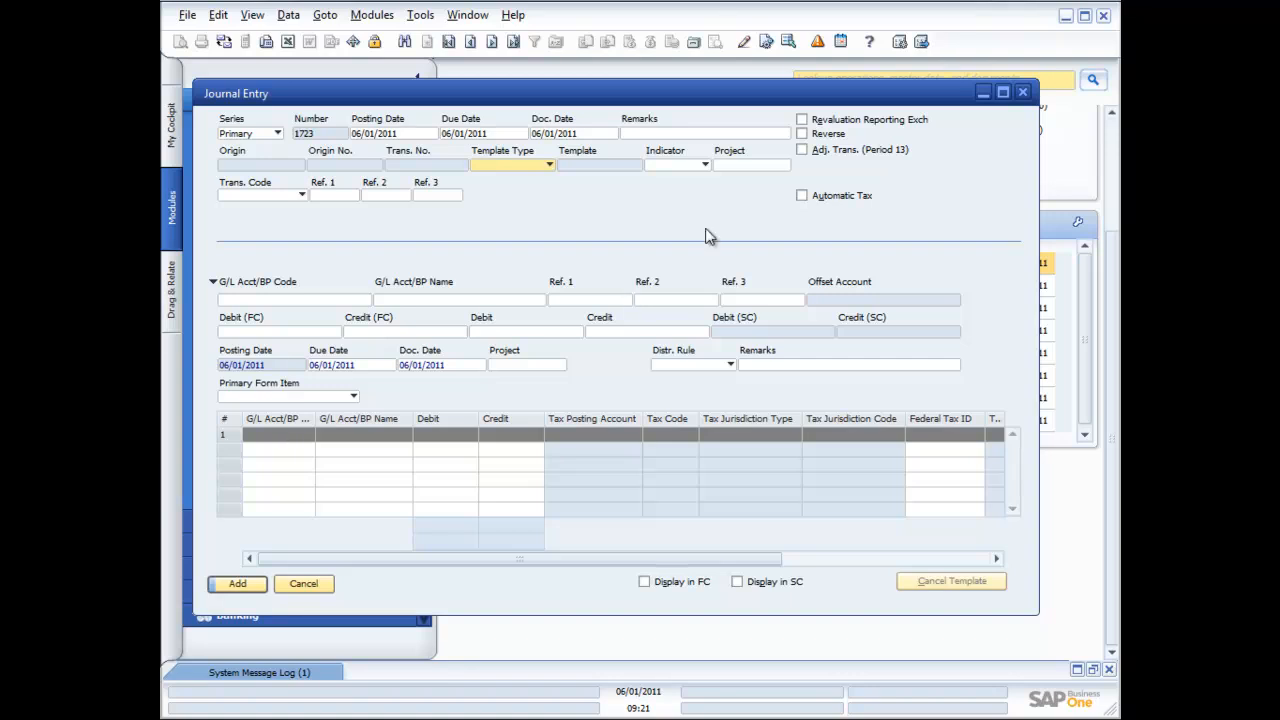
{"action": "left_click", "coordinate": [302, 197]}
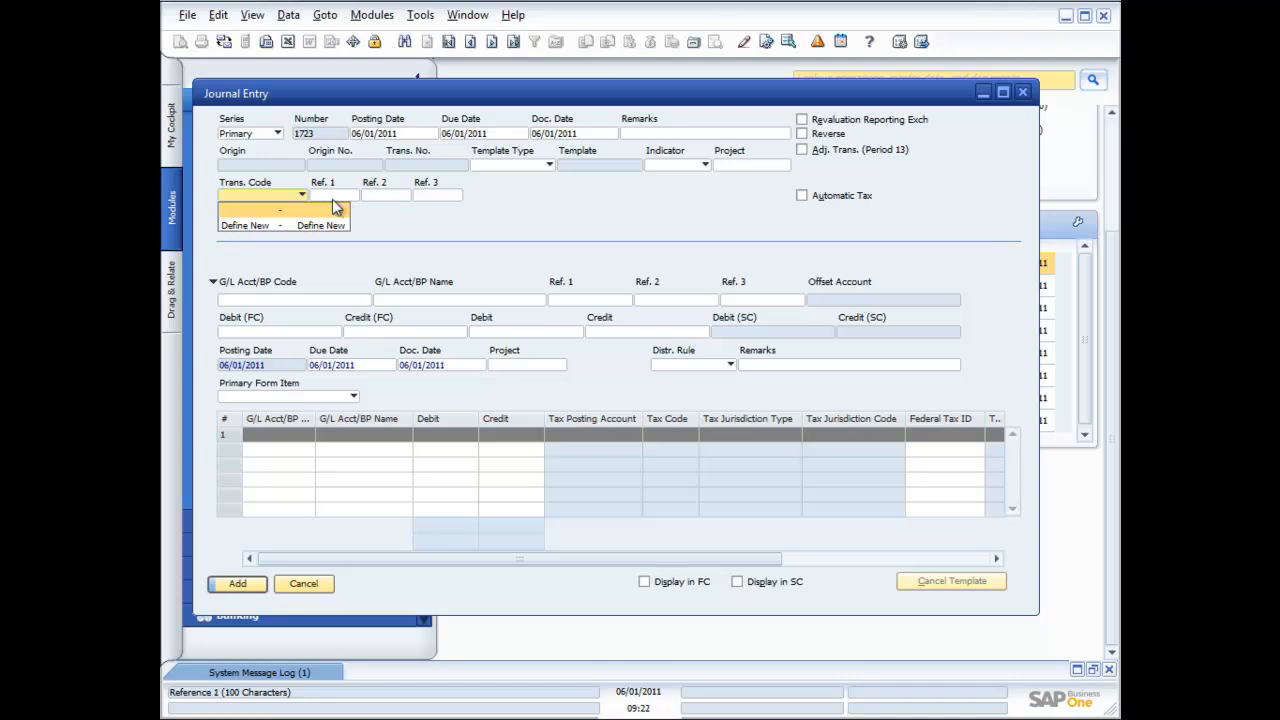
{"action": "left_click", "coordinate": [449, 219]}
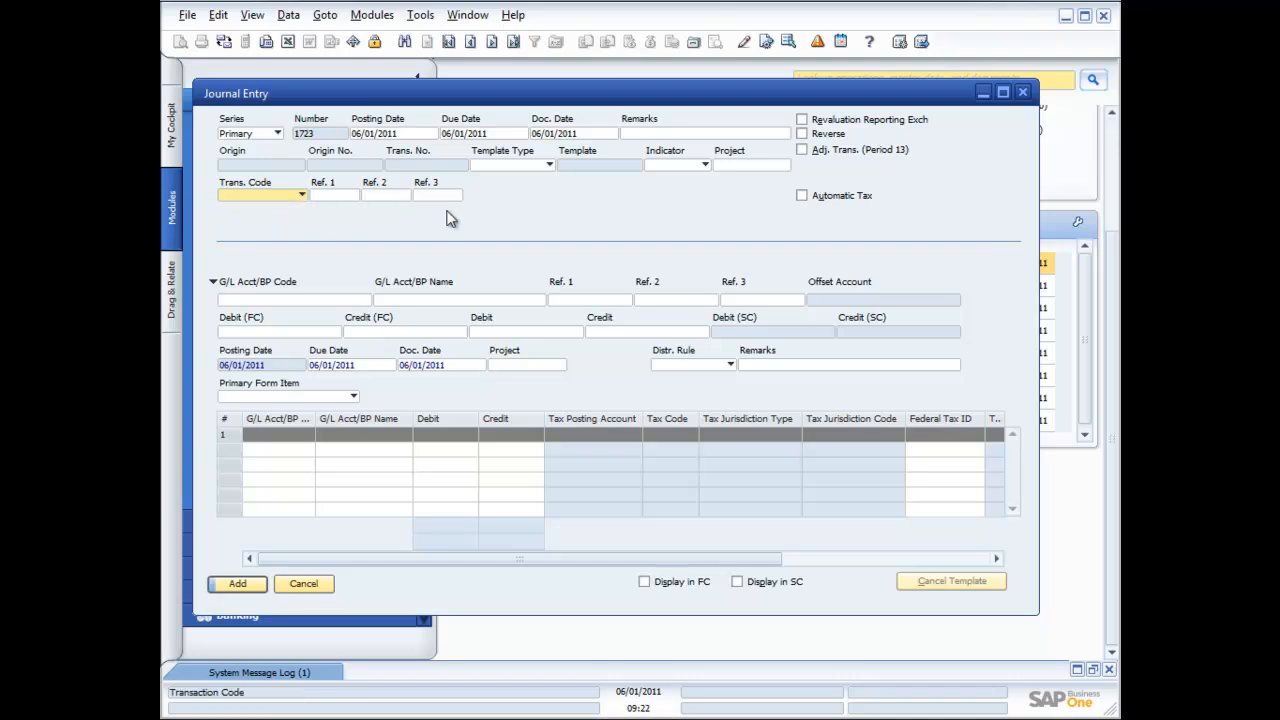
Create a new activity from the Journal Entry's right-click menu
{"action": "right_click", "coordinate": [533, 216]}
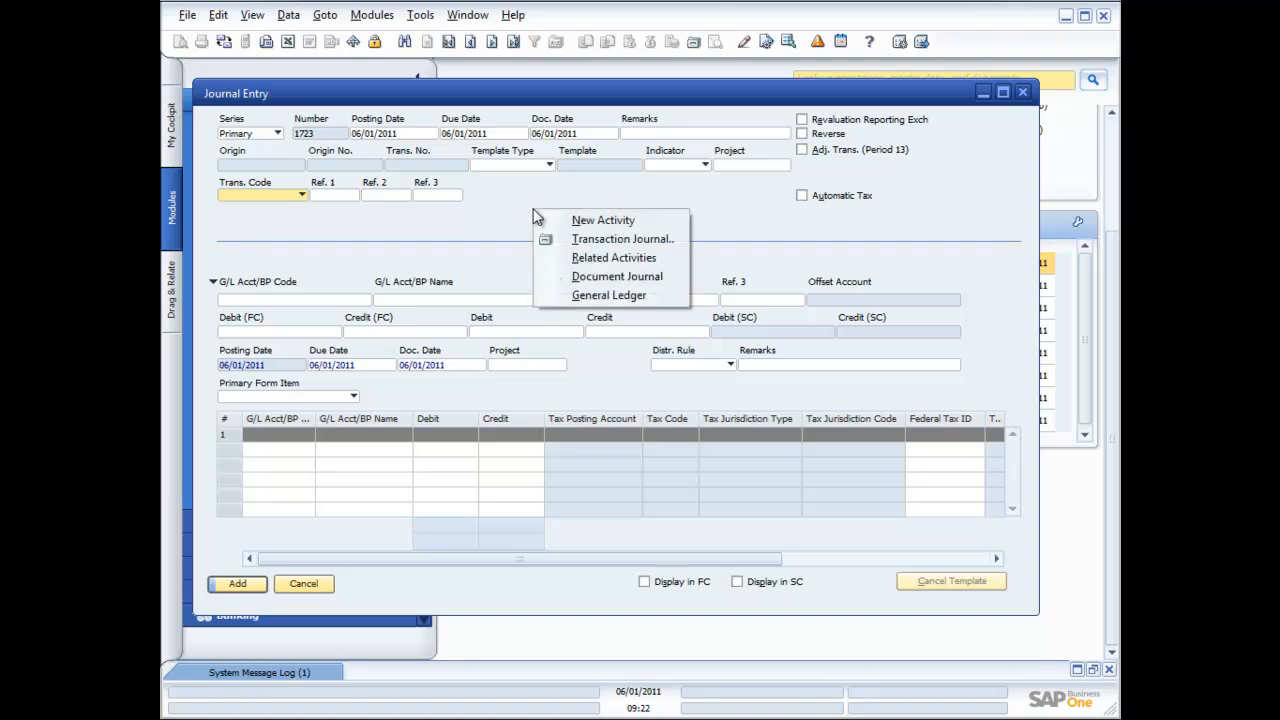
{"action": "left_click", "coordinate": [482, 224]}
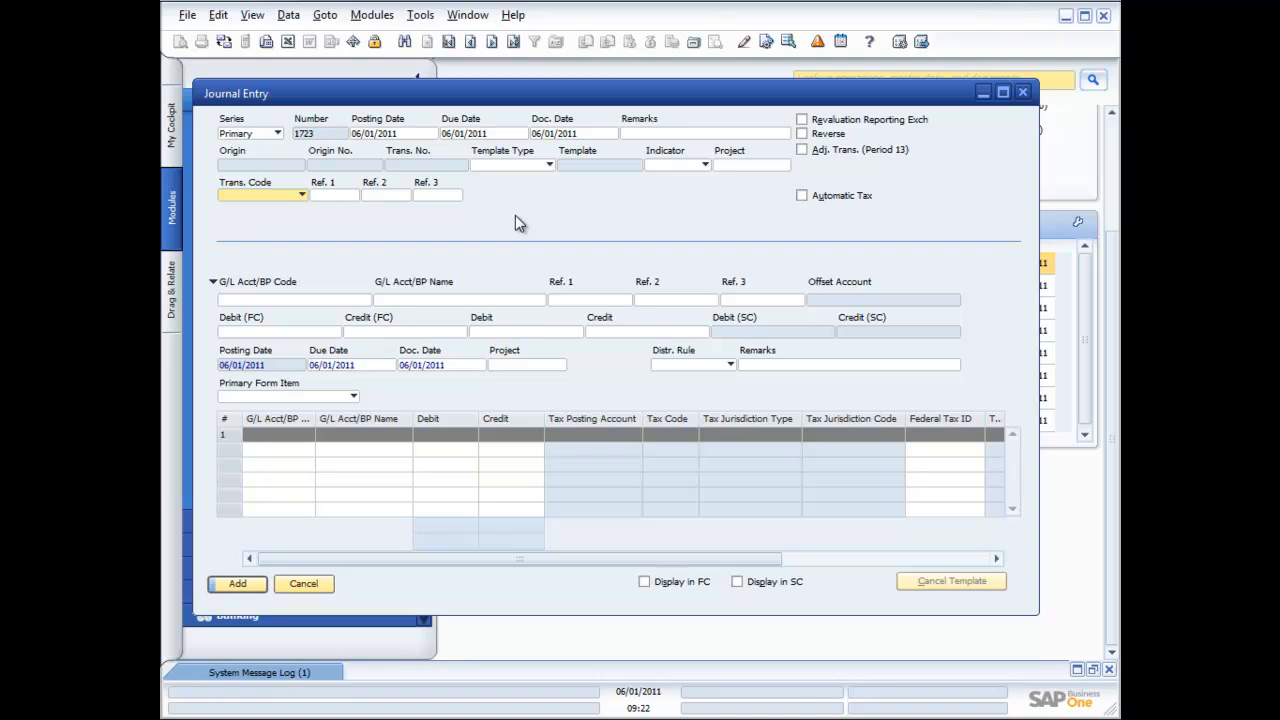
{"action": "right_click", "coordinate": [540, 208]}
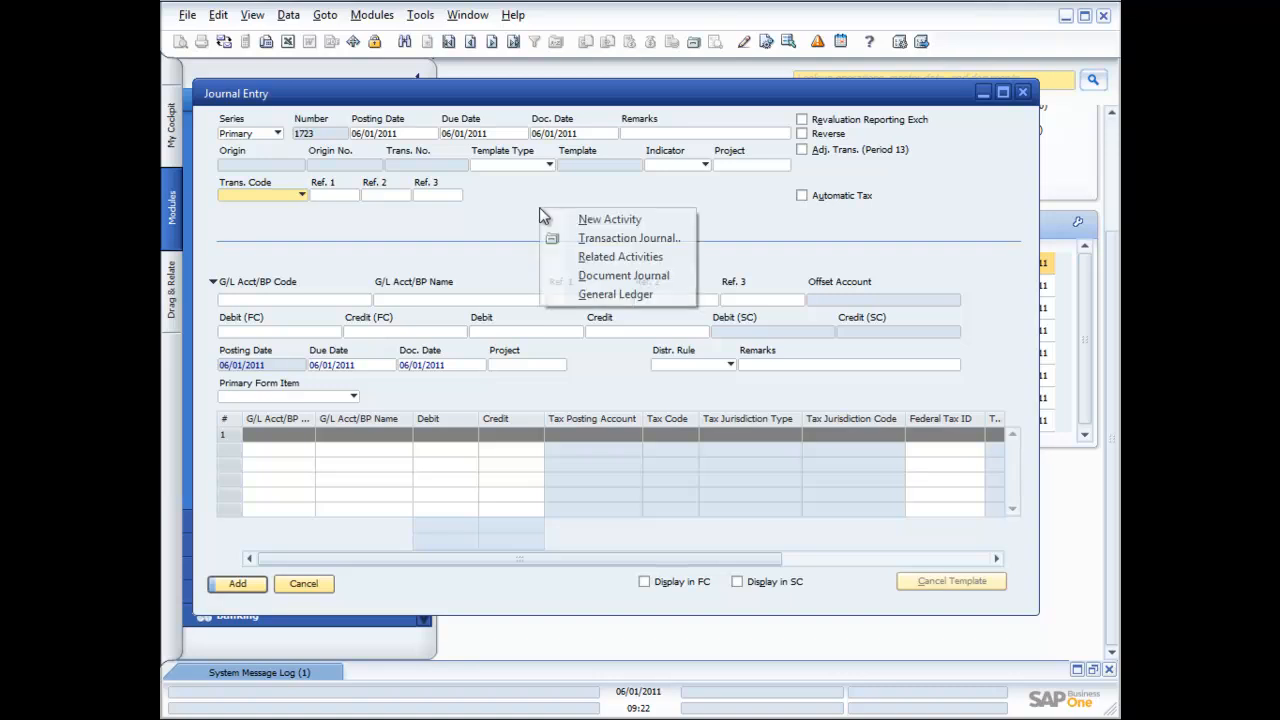
{"action": "left_click", "coordinate": [601, 219]}
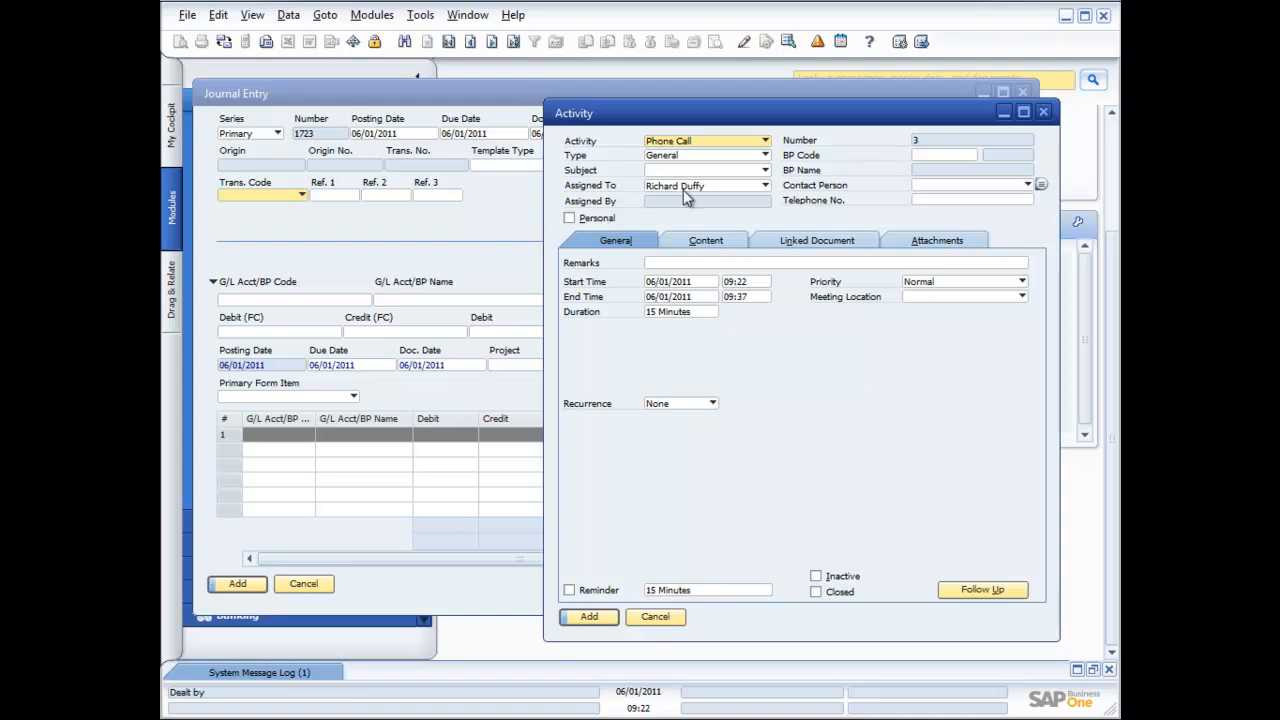
Make the activity a Note with a newly defined Auditors Note type
{"action": "left_click", "coordinate": [765, 142]}
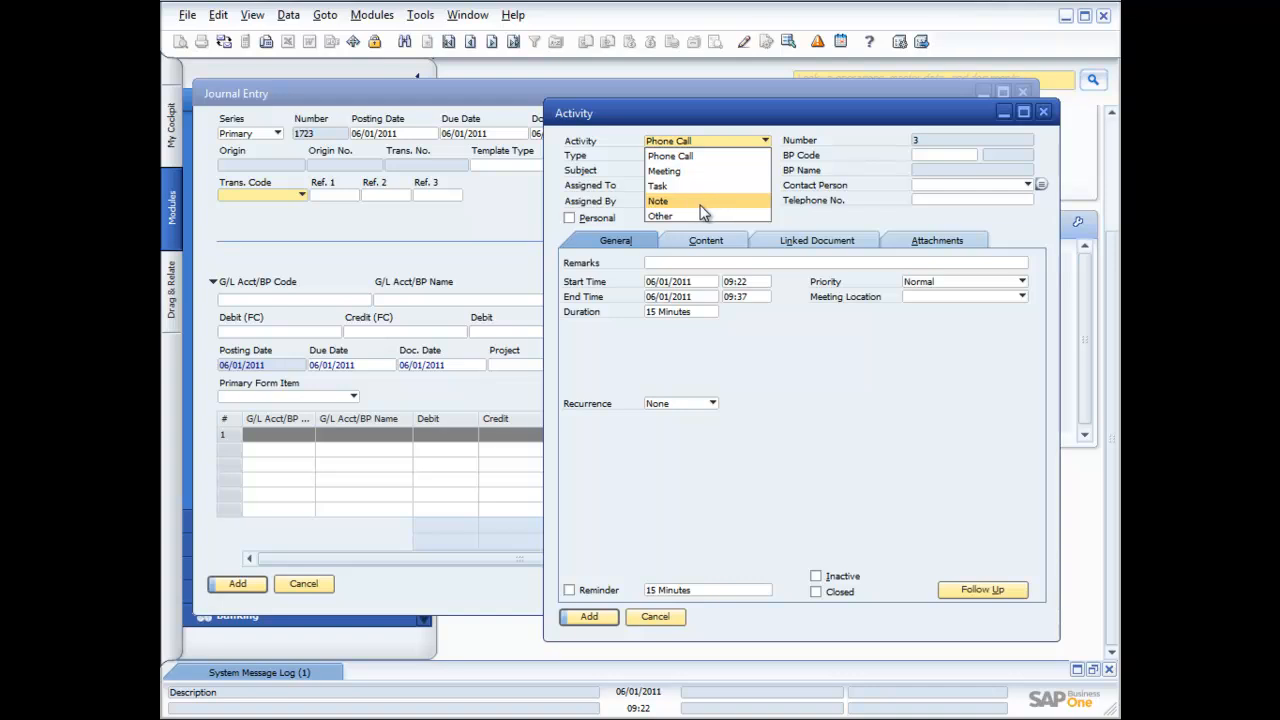
{"action": "left_click", "coordinate": [700, 201]}
{"action": "left_click", "coordinate": [766, 156]}
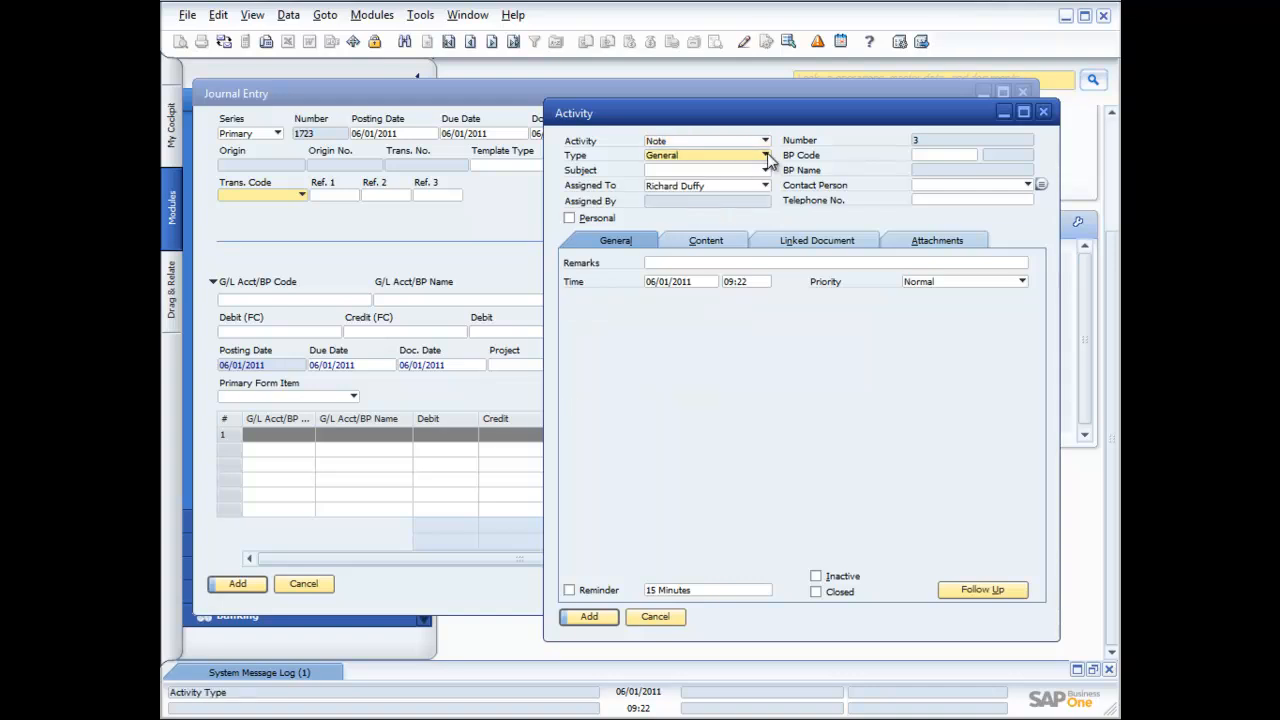
{"action": "left_click", "coordinate": [688, 200]}
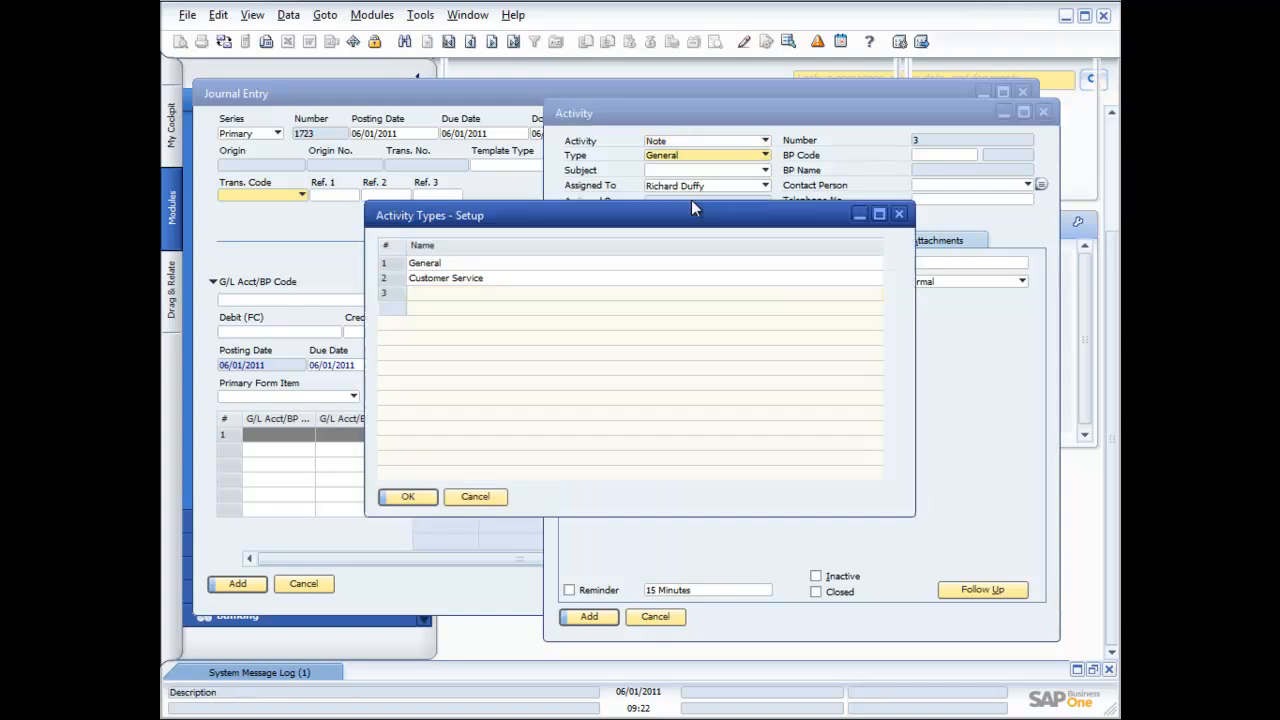
{"action": "type", "text": "Auditors Note"}
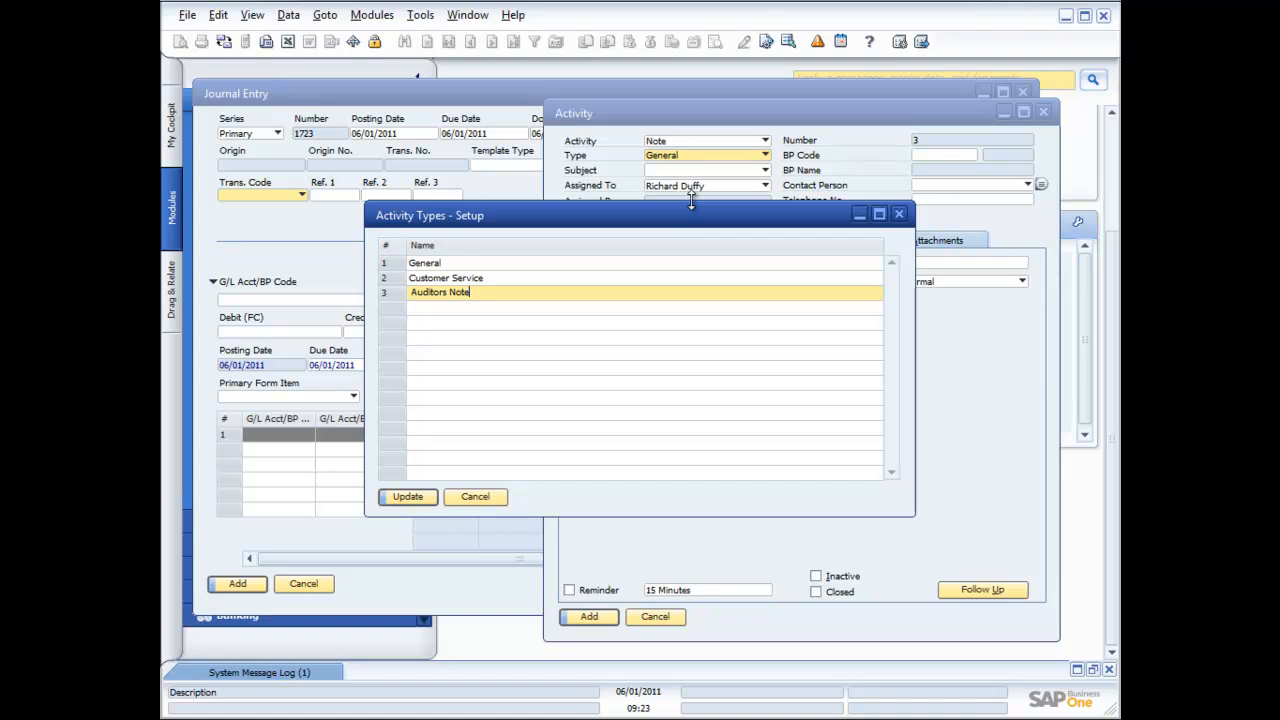
{"action": "left_click", "coordinate": [407, 497]}
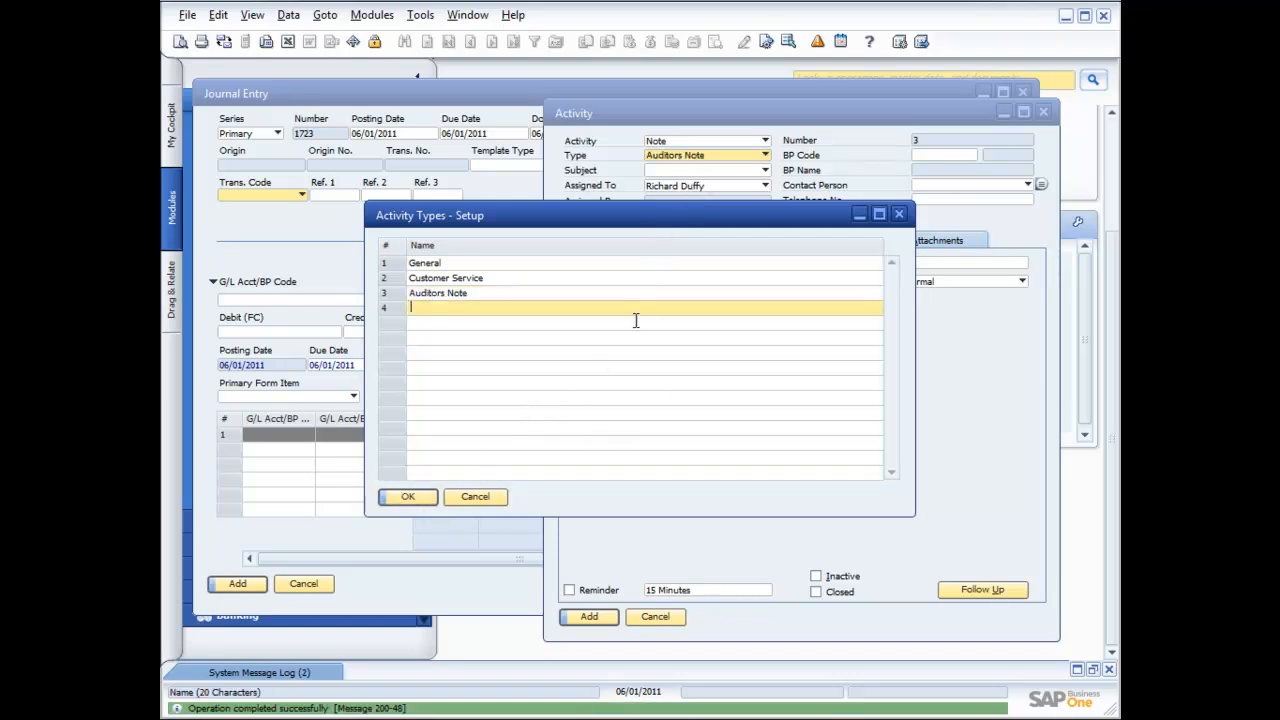
{"action": "left_click", "coordinate": [410, 496]}
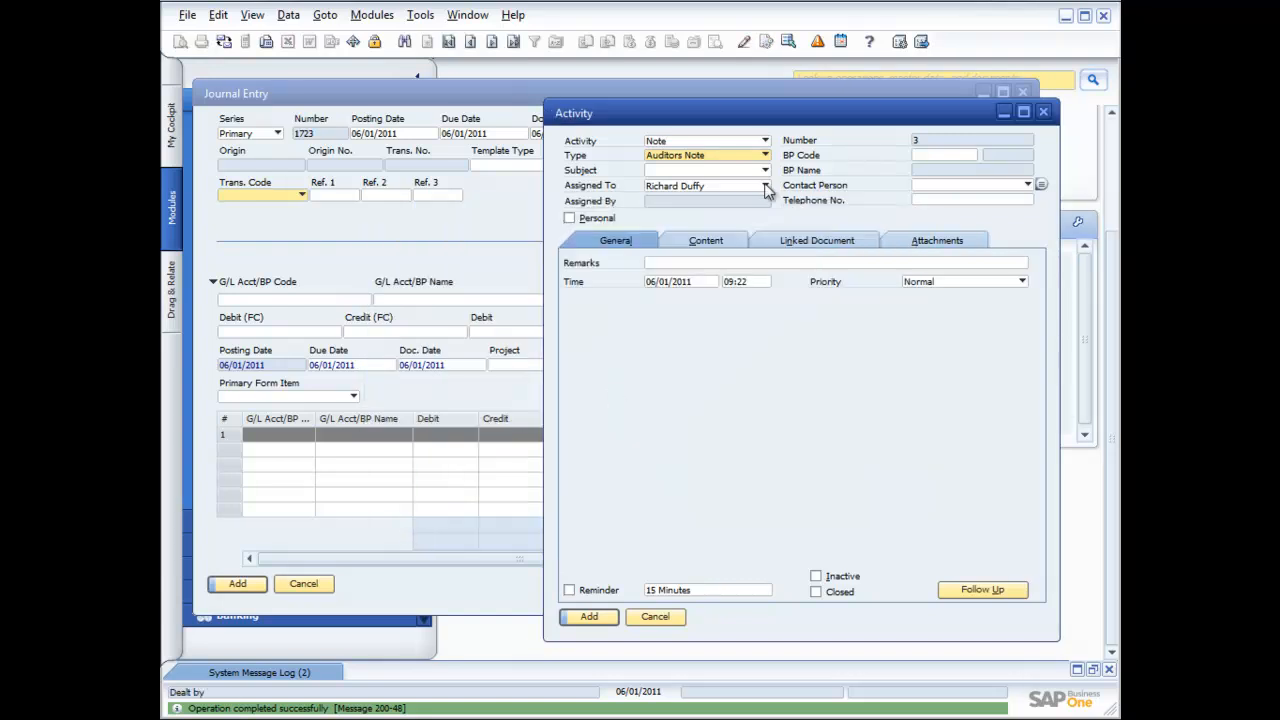
Define the new subject Adjustment Required and apply it to the activity
{"action": "left_click", "coordinate": [765, 170]}
{"action": "left_click", "coordinate": [703, 199]}
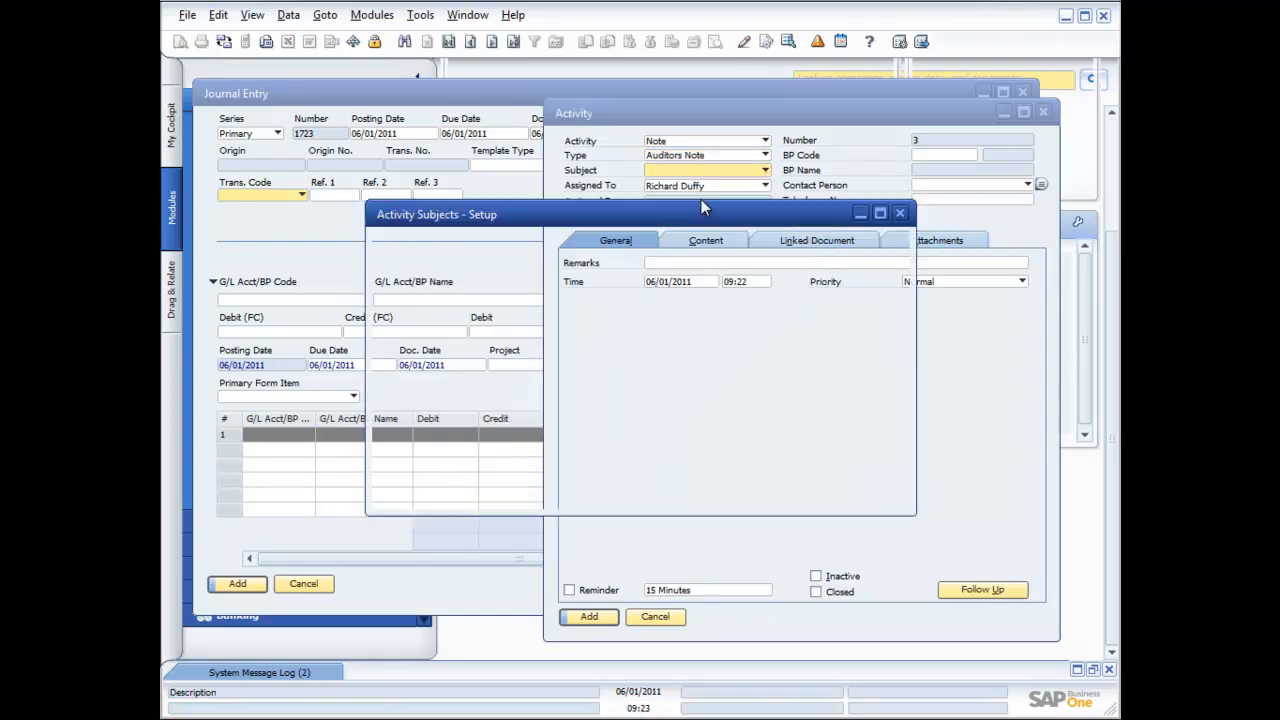
{"action": "type", "text": "Adjustment Required"}
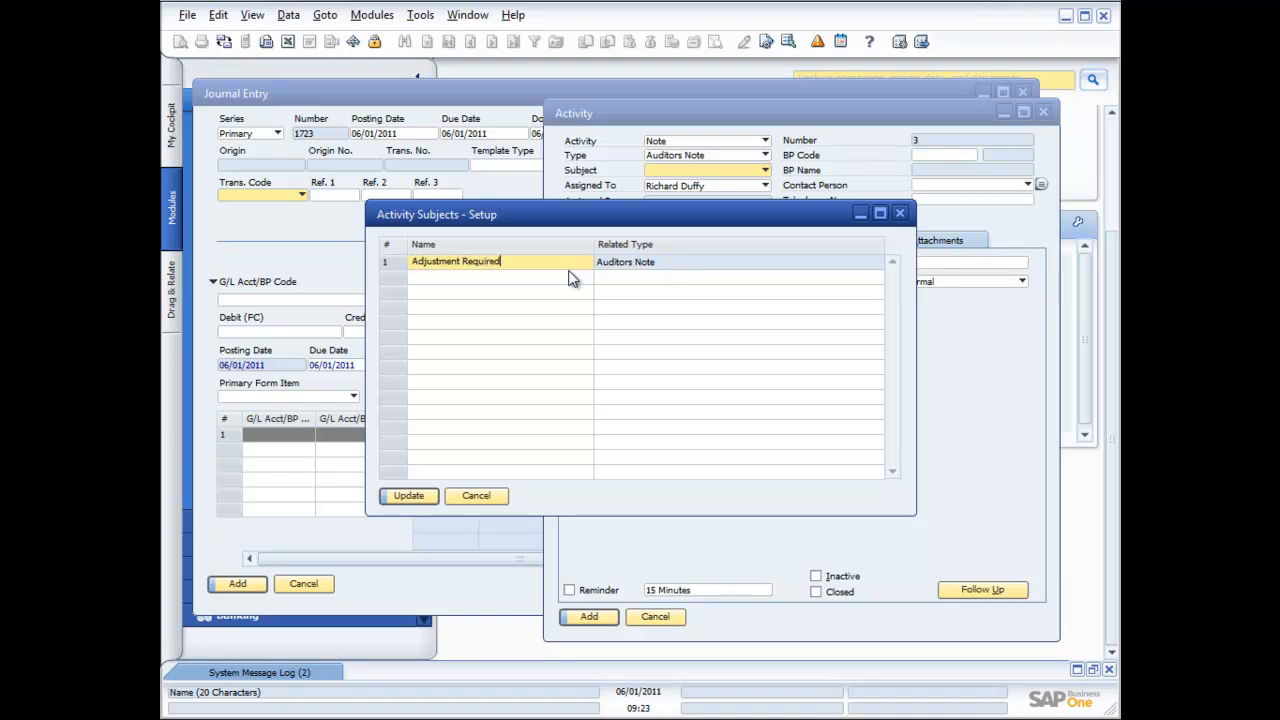
{"action": "left_click", "coordinate": [408, 496]}
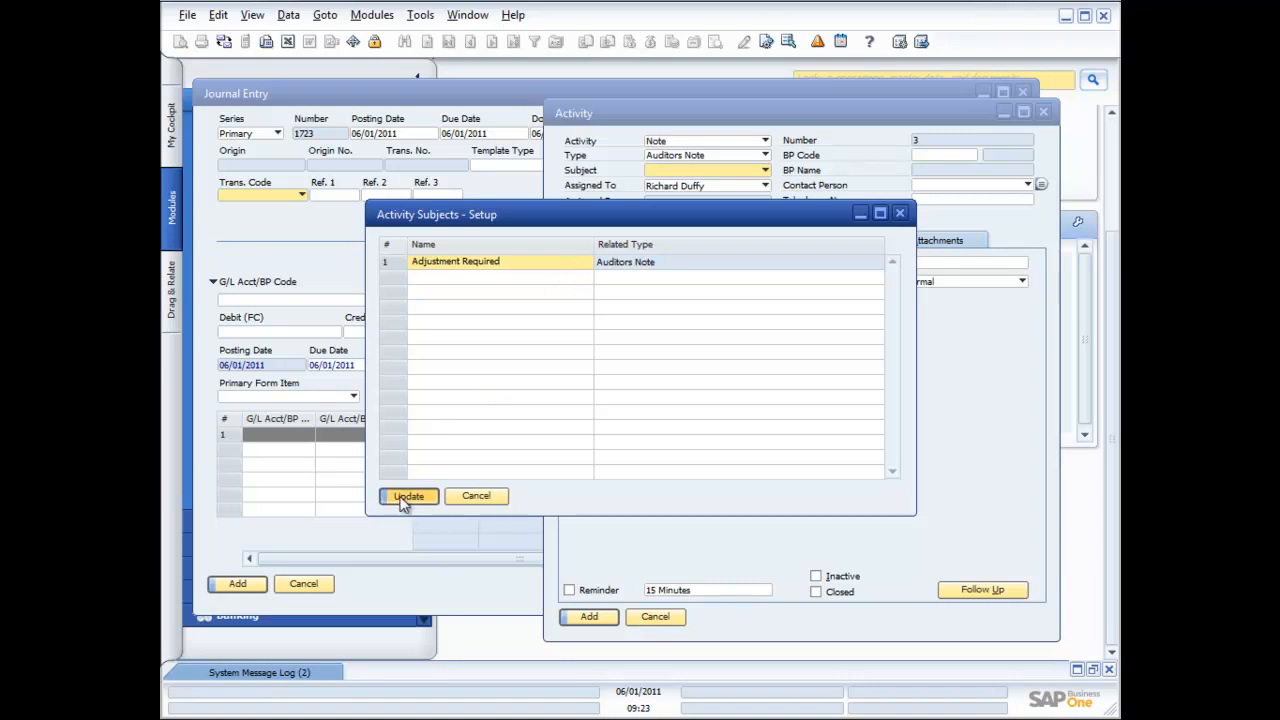
{"action": "left_click", "coordinate": [410, 496]}
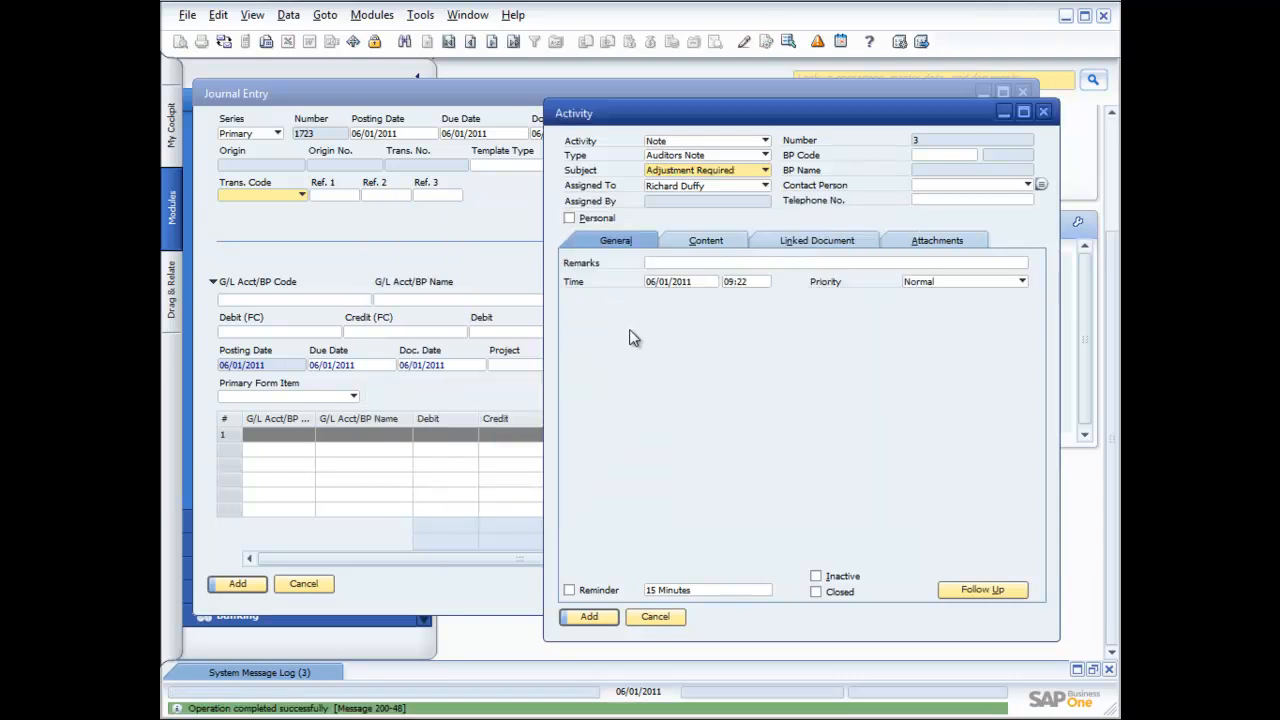
Check the Content, General, Linked Document and Attachments tabs, then cancel the activity
{"action": "left_click", "coordinate": [694, 243]}
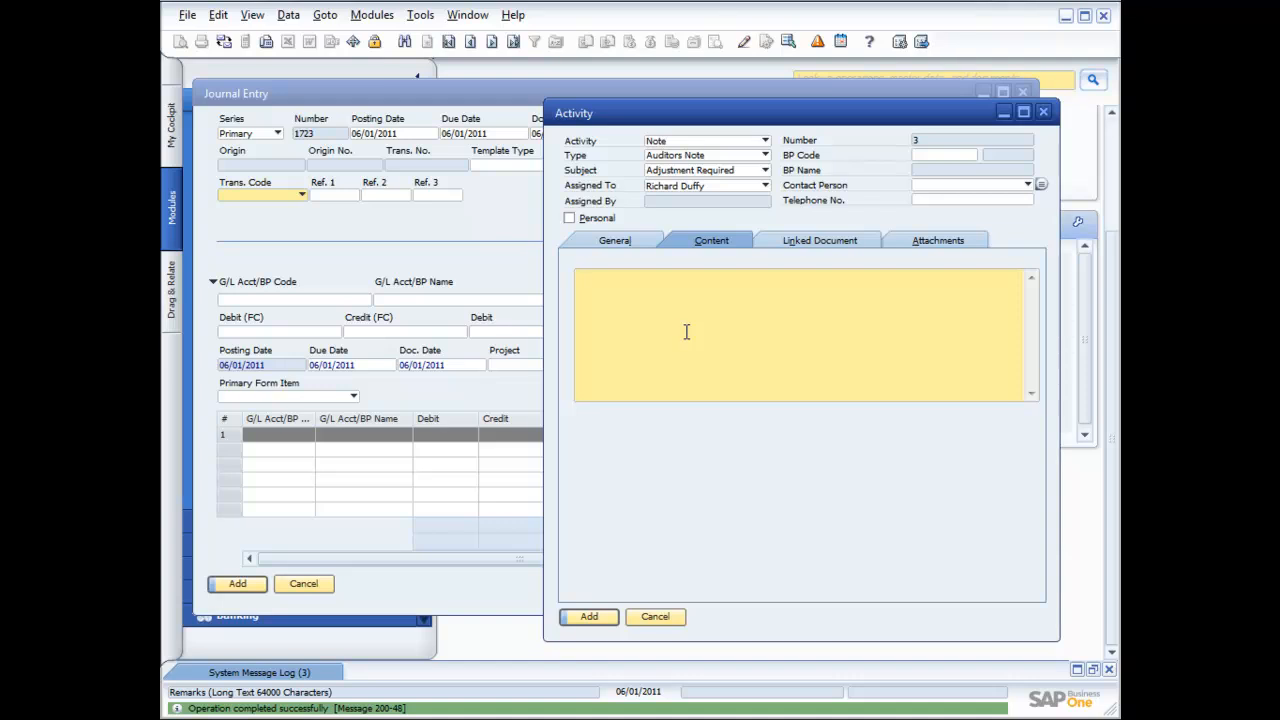
{"action": "left_click", "coordinate": [609, 240]}
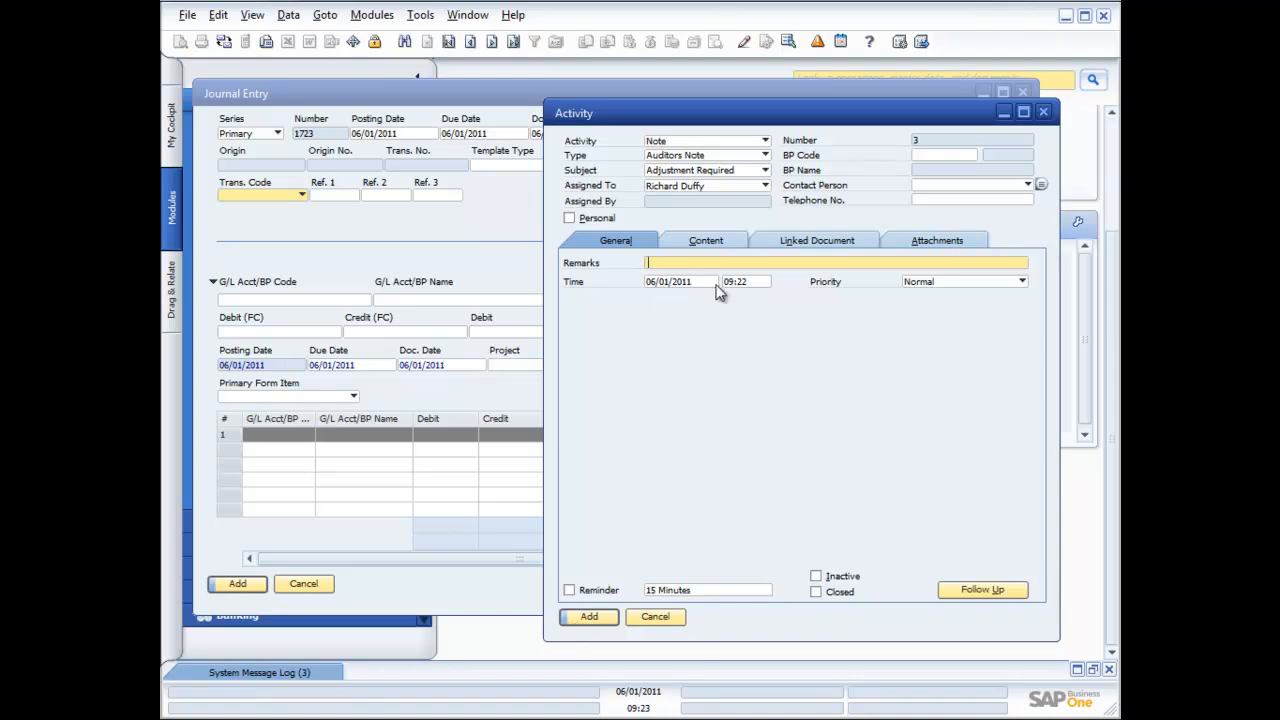
{"action": "left_click", "coordinate": [814, 241]}
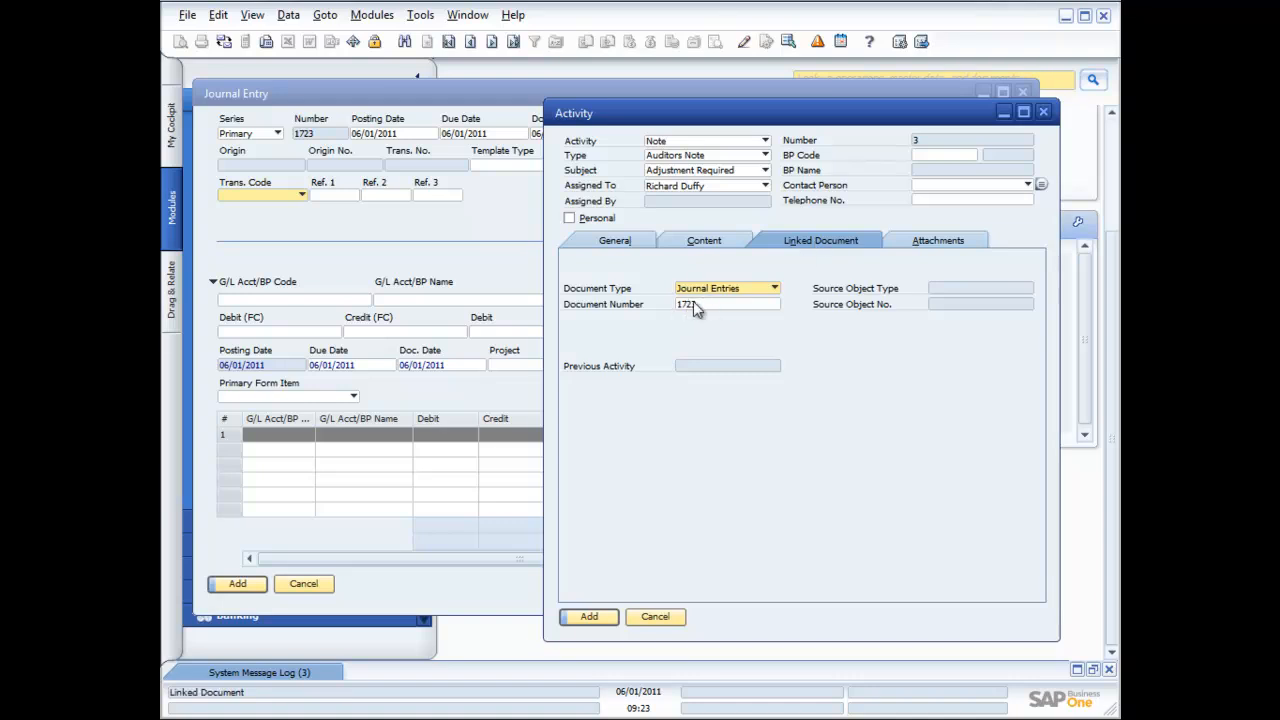
{"action": "left_click", "coordinate": [918, 241]}
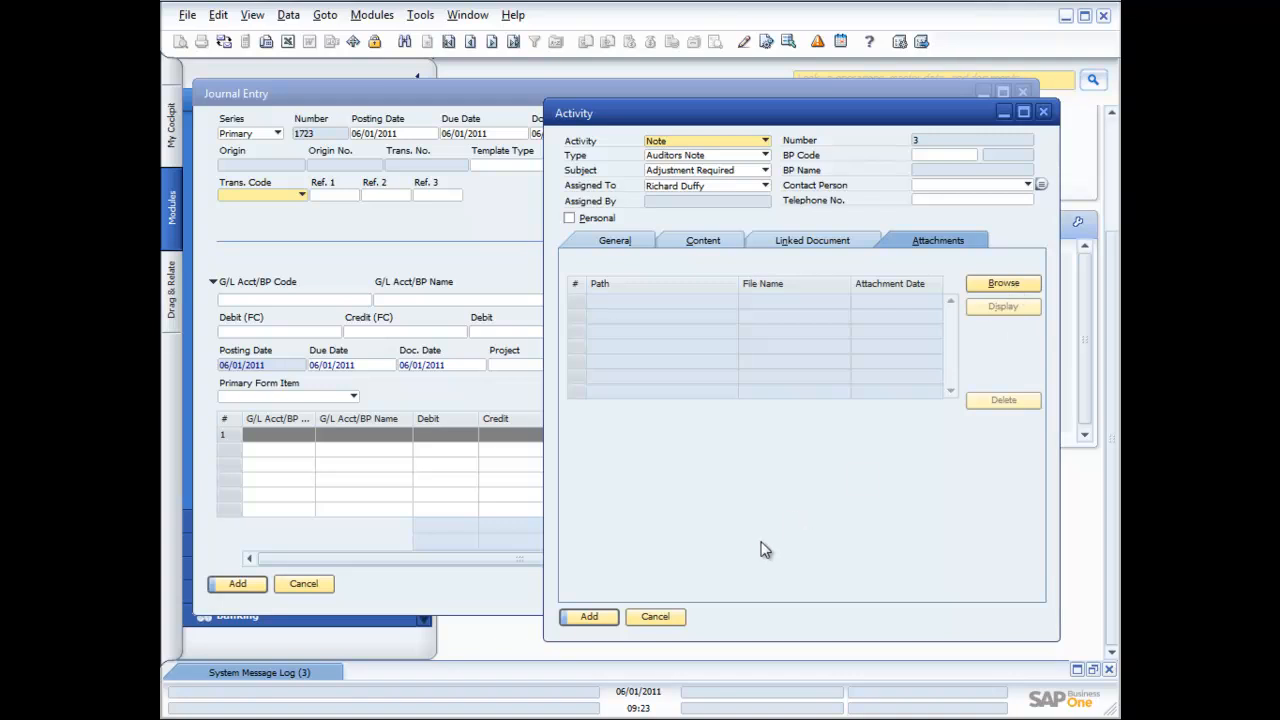
{"action": "left_click", "coordinate": [653, 616]}
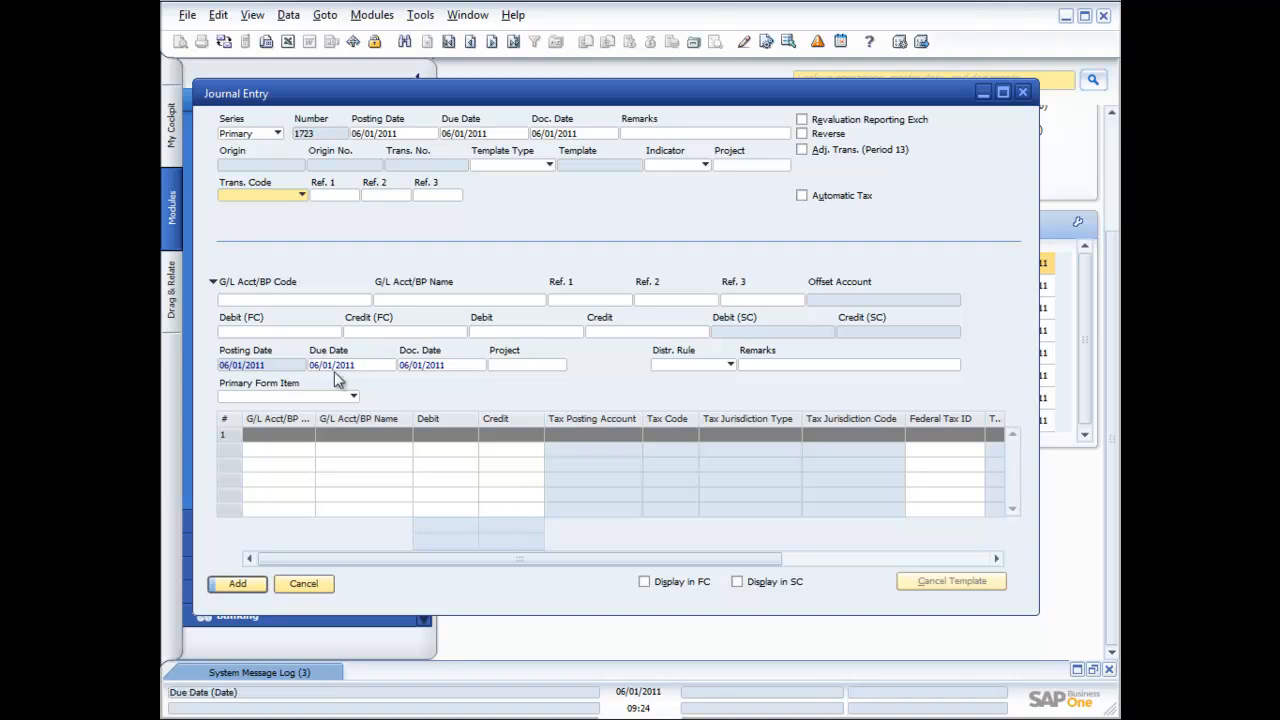
Bring up the G/L accounts list for the line and sort it by number and by name
{"action": "left_click", "coordinate": [290, 300]}
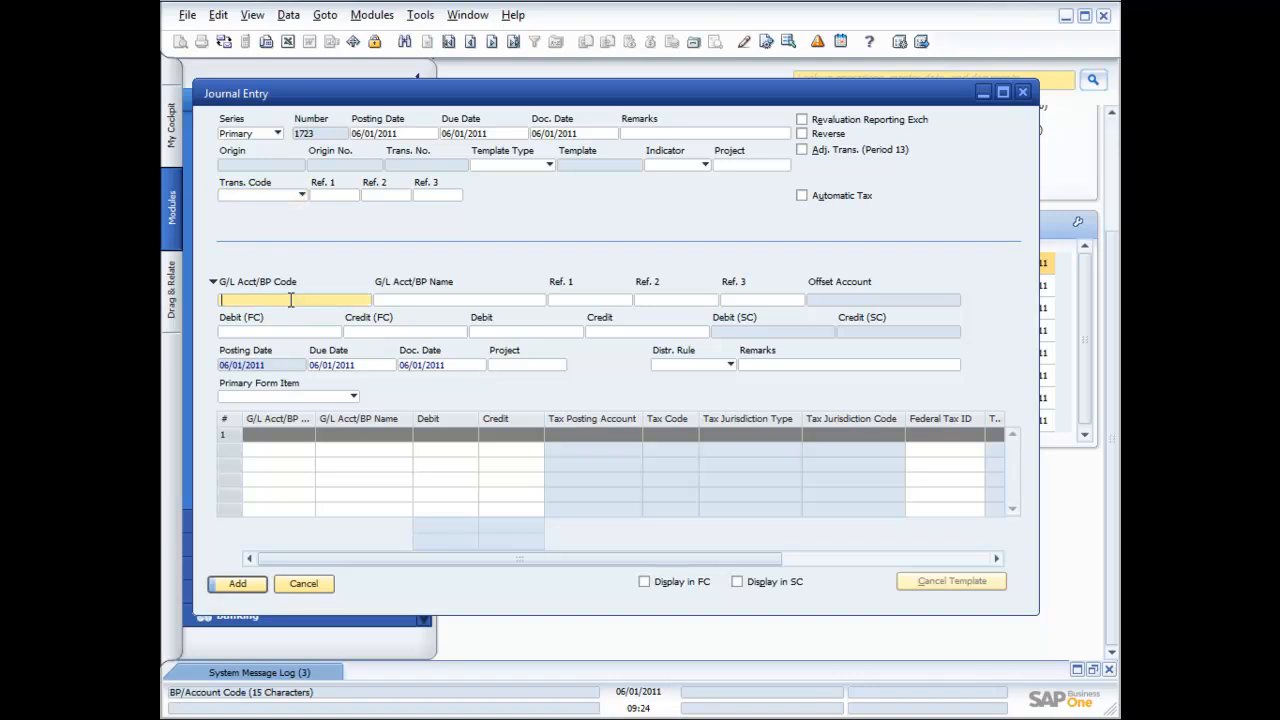
{"action": "key", "text": "Tab"}
{"action": "left_click_drag", "start_coordinate": [876, 320], "coordinate": [773, 236]}
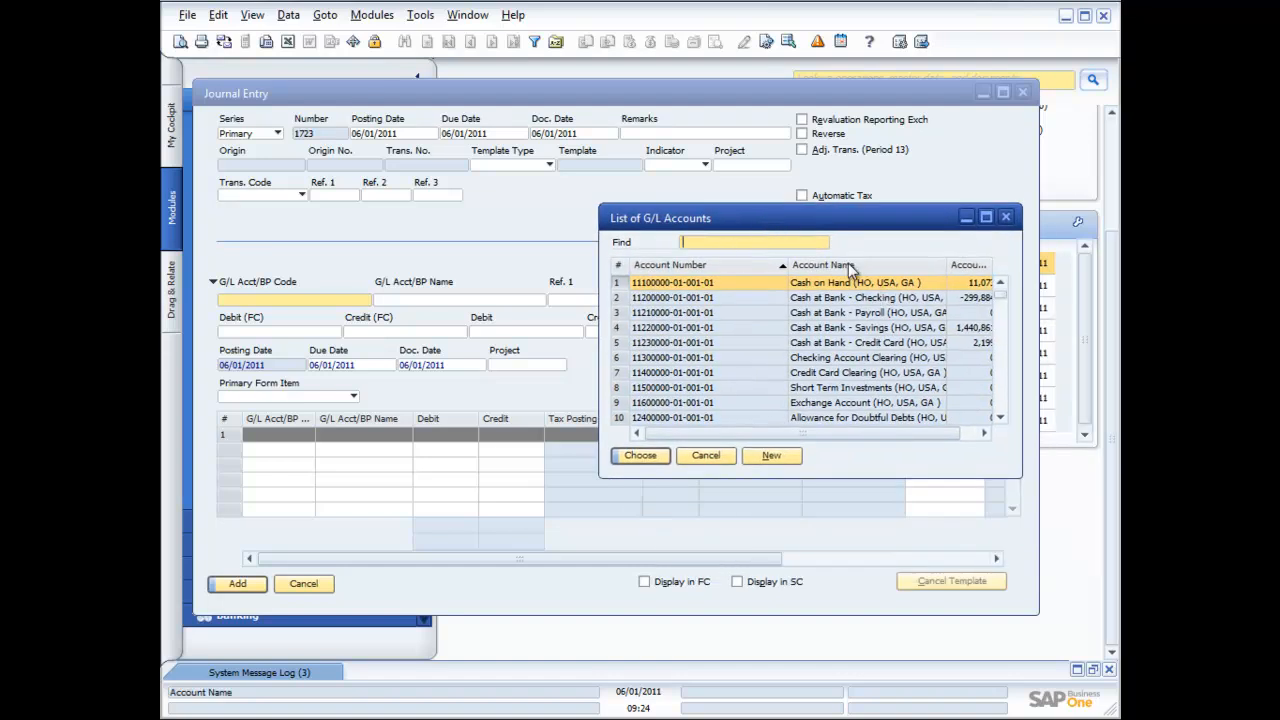
{"action": "double_click", "coordinate": [704, 268]}
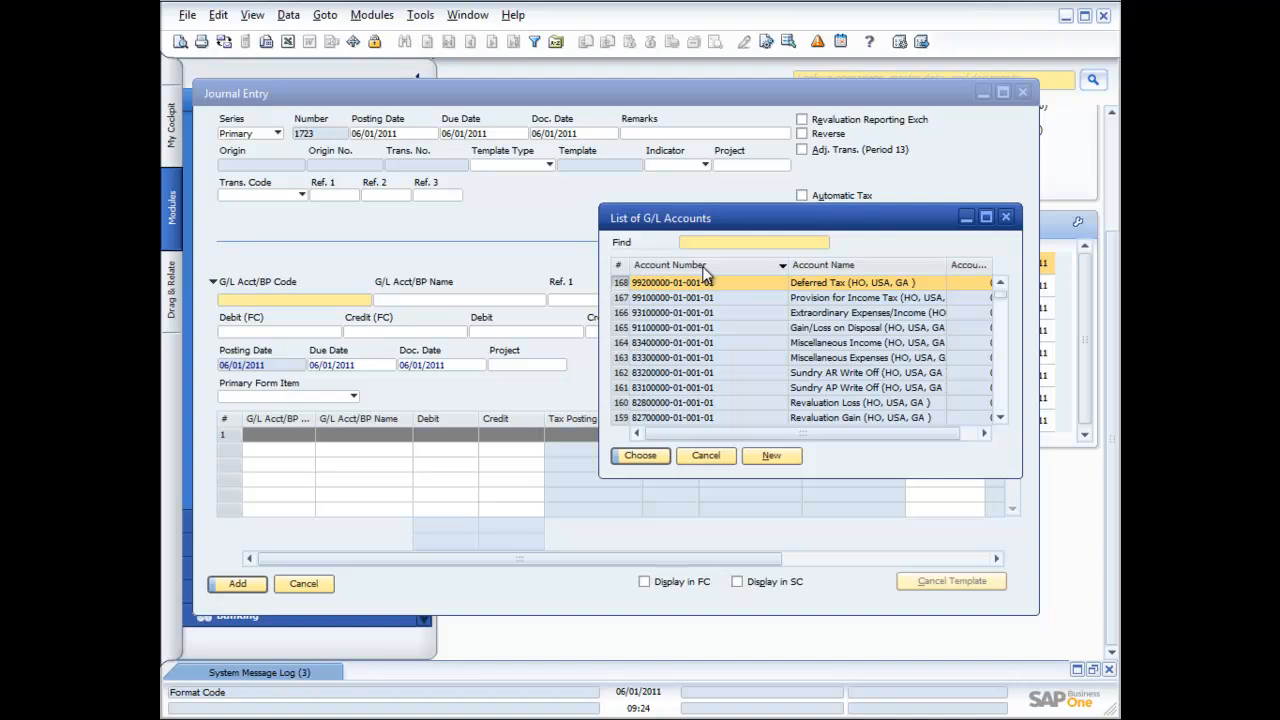
{"action": "double_click", "coordinate": [846, 265]}
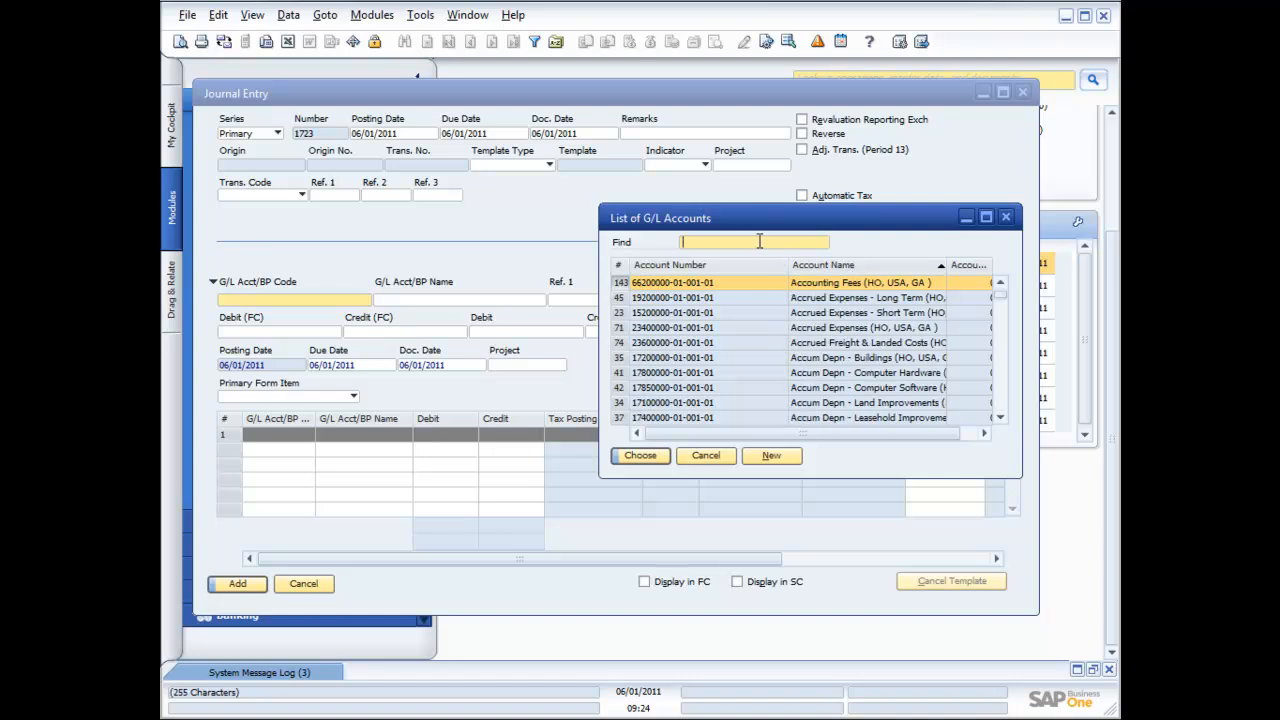
Search the account list for Re, Sales, then Income, trimming it to Inco
{"action": "type", "text": "Re"}
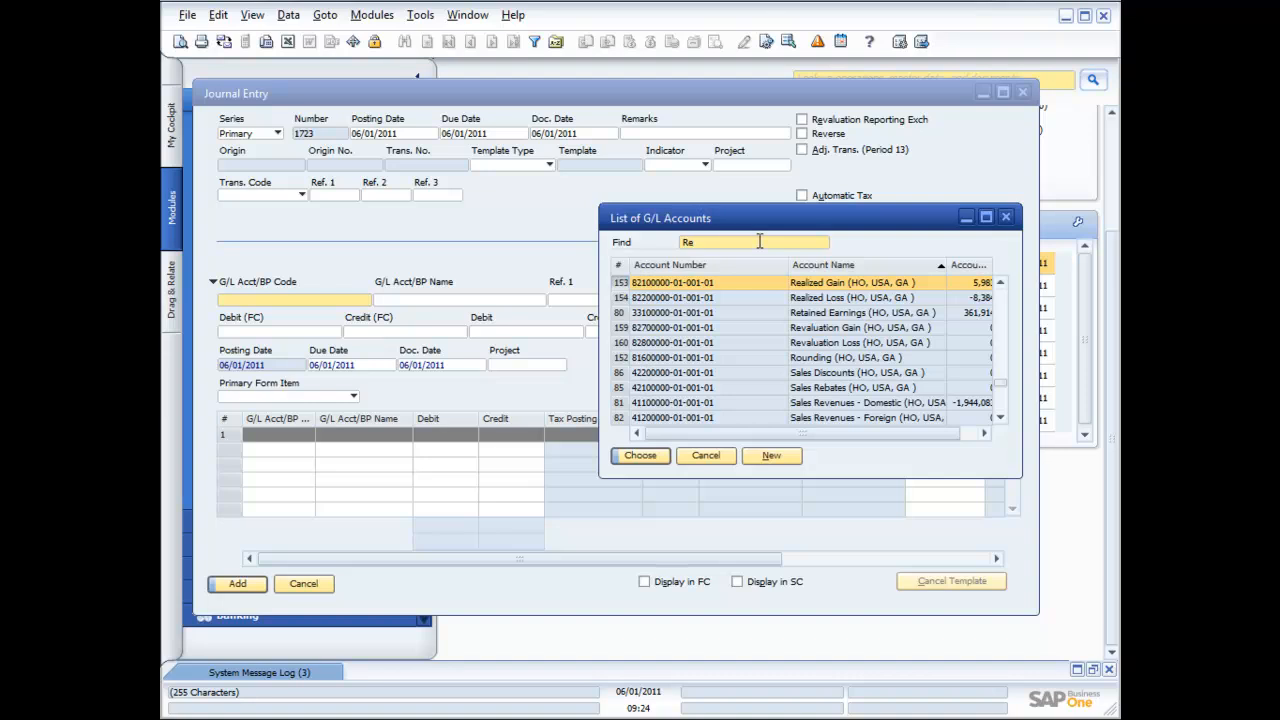
{"action": "key", "text": "BackSpace"}
{"action": "key", "text": "BackSpace"}
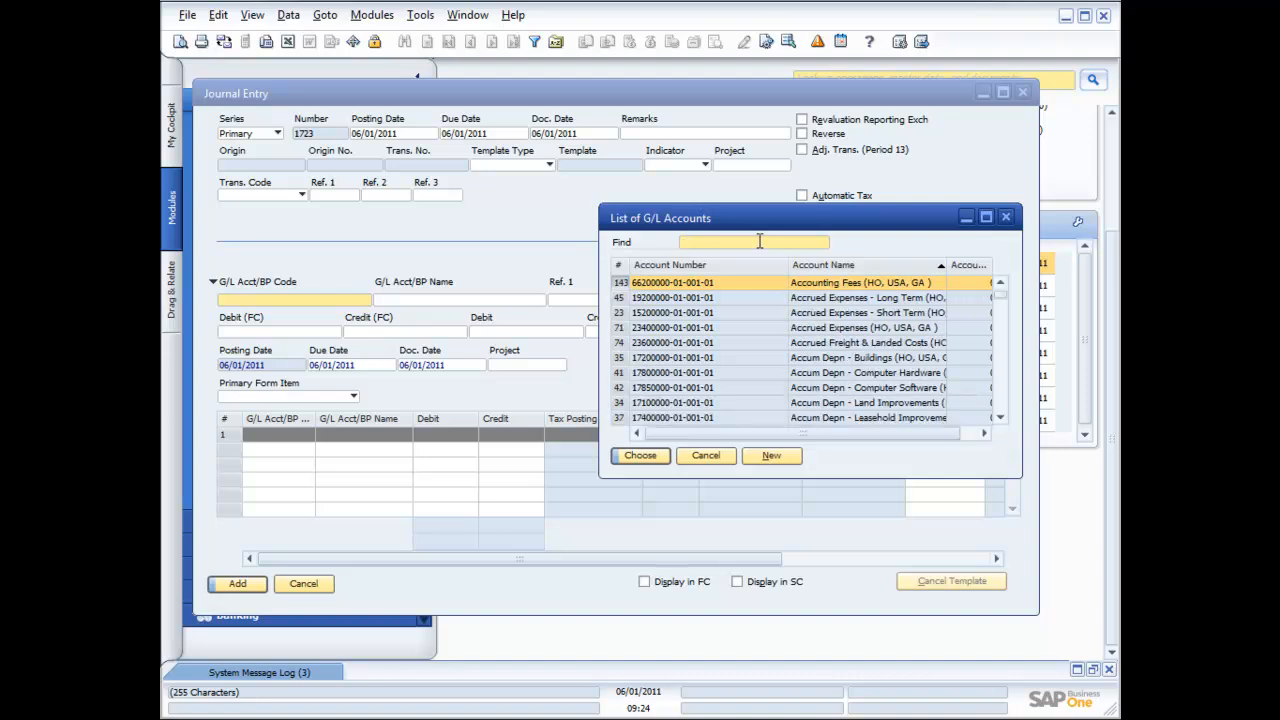
{"action": "type", "text": "Sales"}
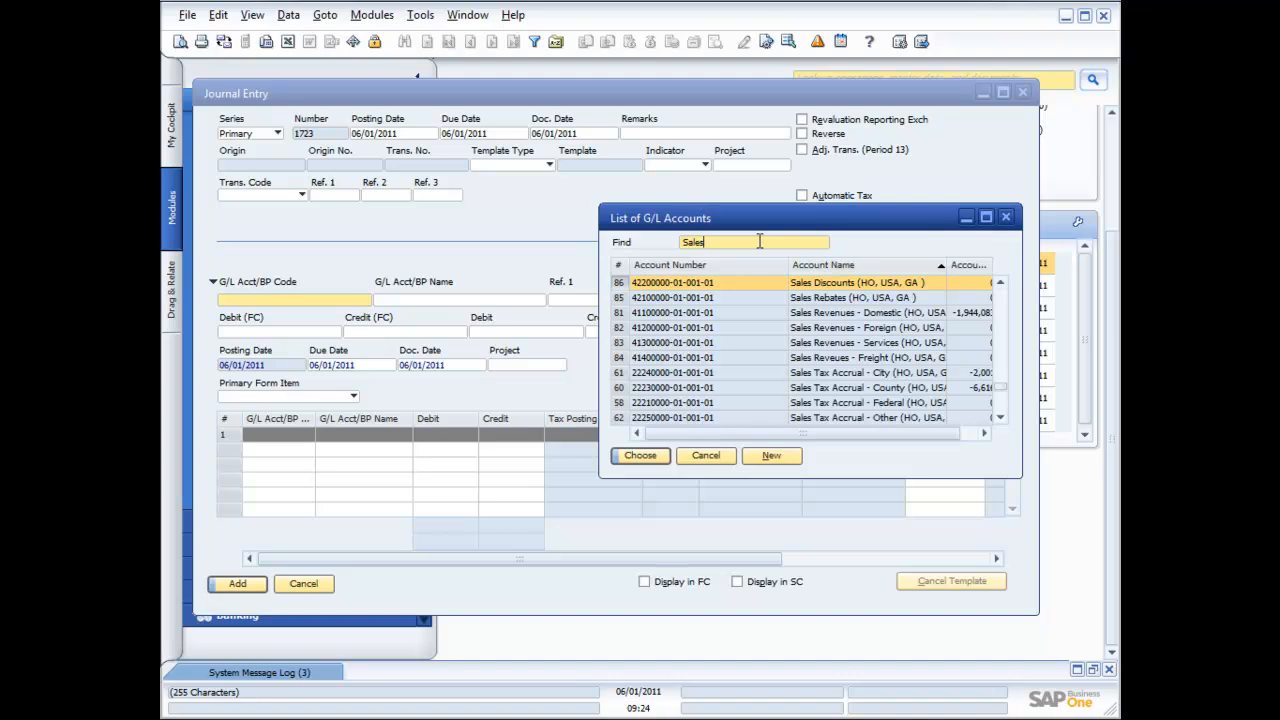
{"action": "key", "text": "BackSpace"}
{"action": "key", "text": "BackSpace"}
{"action": "key", "text": "BackSpace"}
{"action": "key", "text": "BackSpace"}
{"action": "key", "text": "BackSpace"}
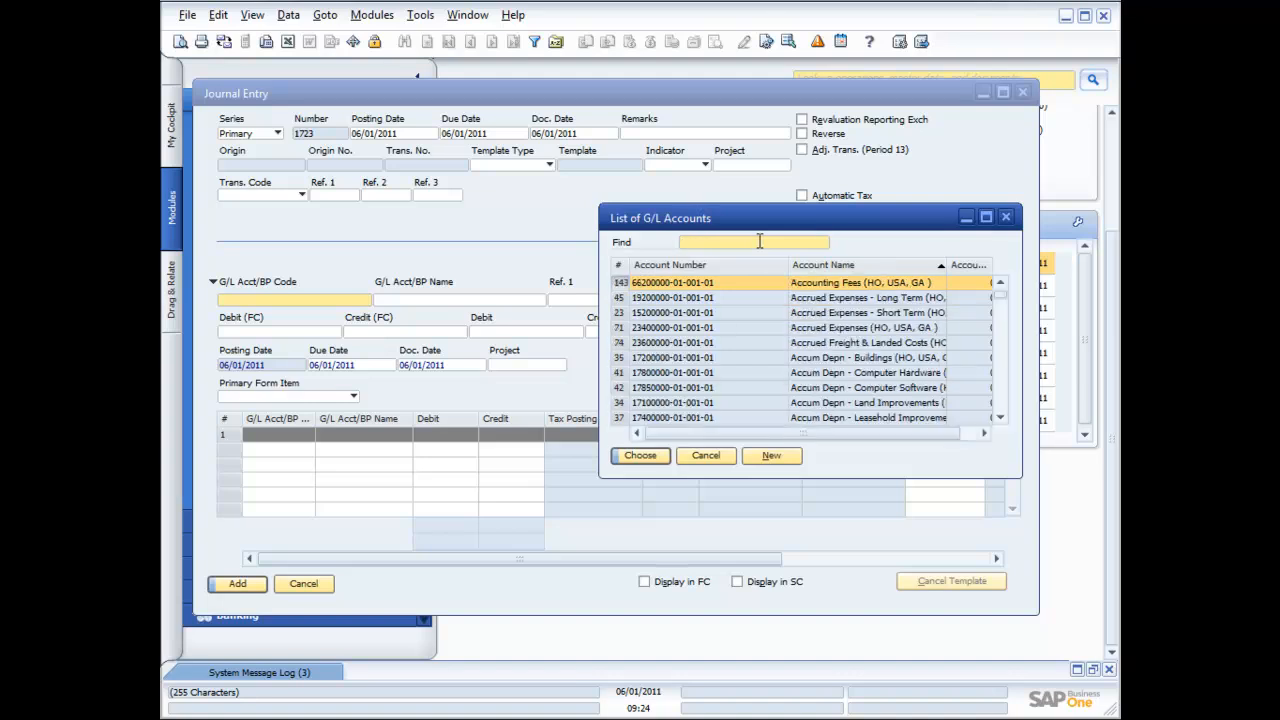
{"action": "type", "text": "Income"}
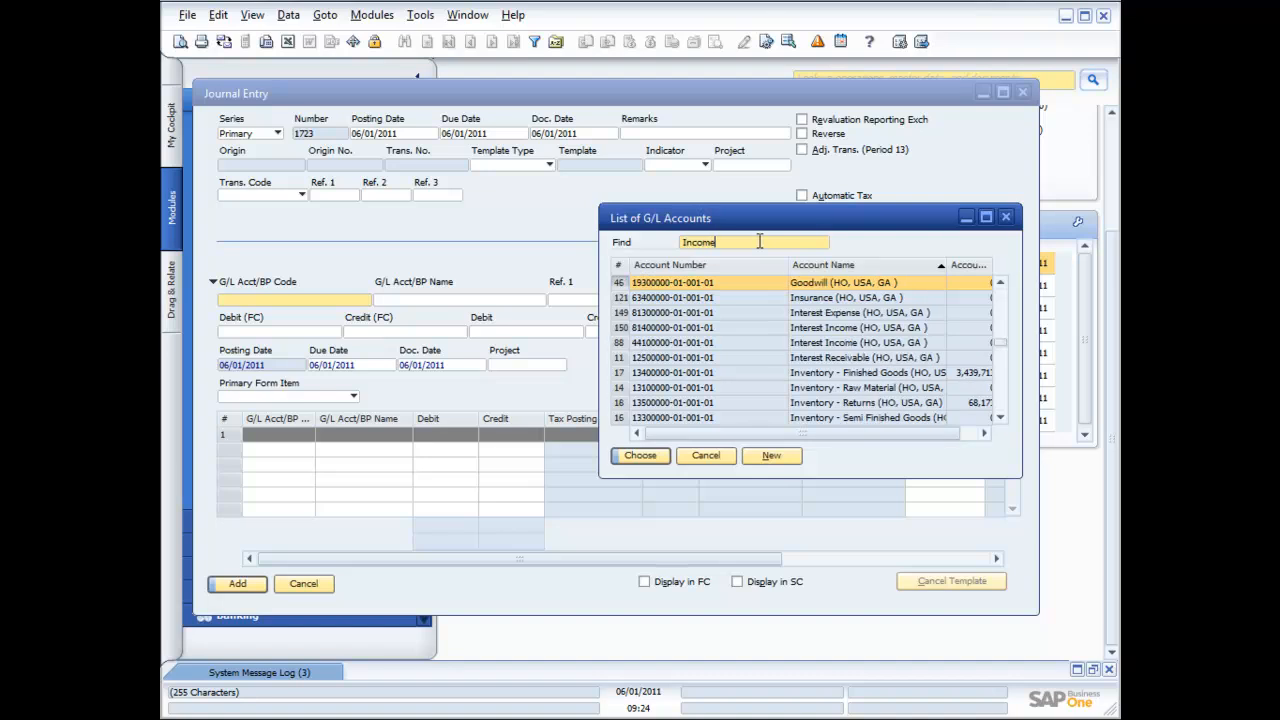
{"action": "key", "text": "BackSpace"}
{"action": "key", "text": "BackSpace"}
Choose Goodwill for the first line, with Ref. 1 34445 and a 50,000 debit
{"action": "double_click", "coordinate": [763, 283]}
{"action": "left_click", "coordinate": [578, 299]}
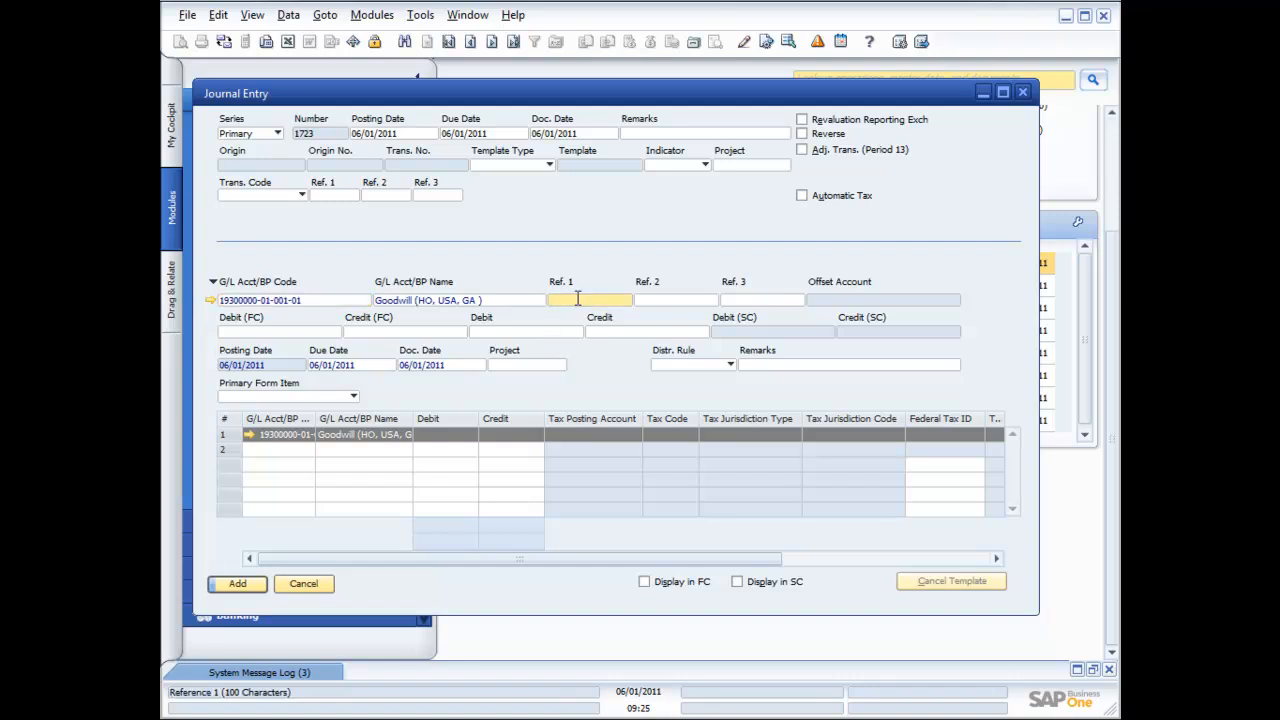
{"action": "type", "text": "34445"}
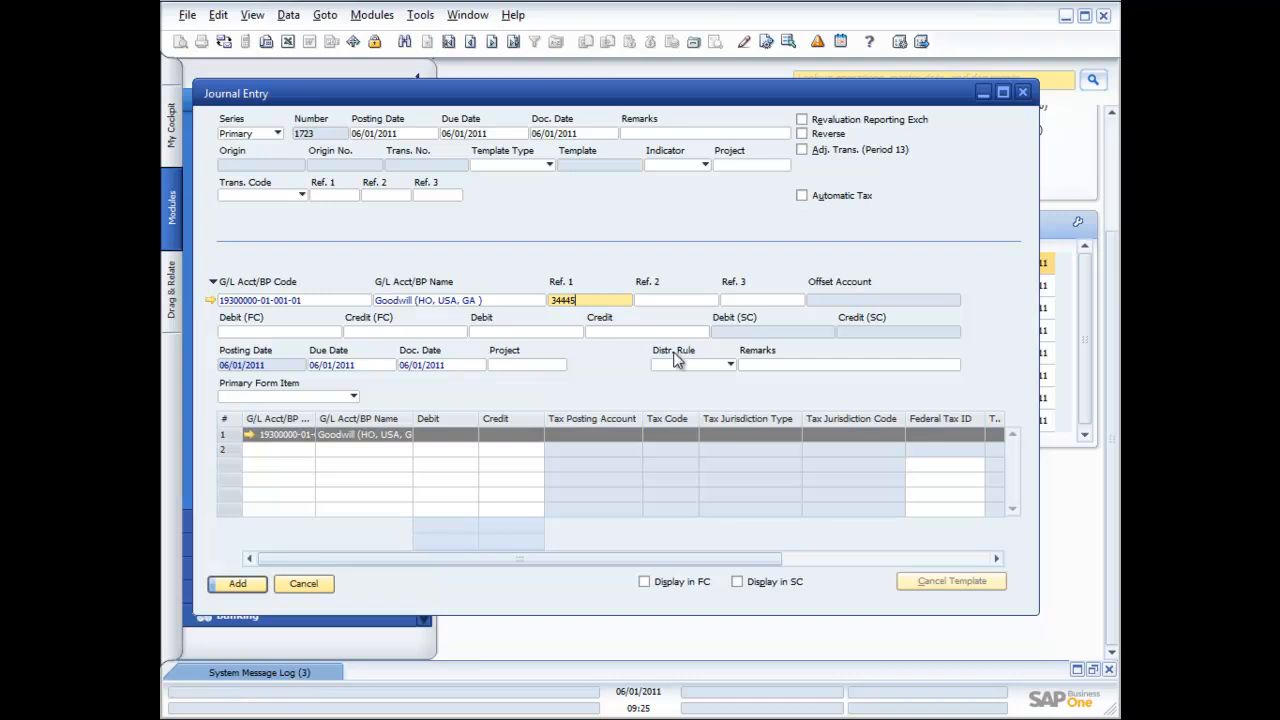
{"action": "left_click", "coordinate": [333, 331]}
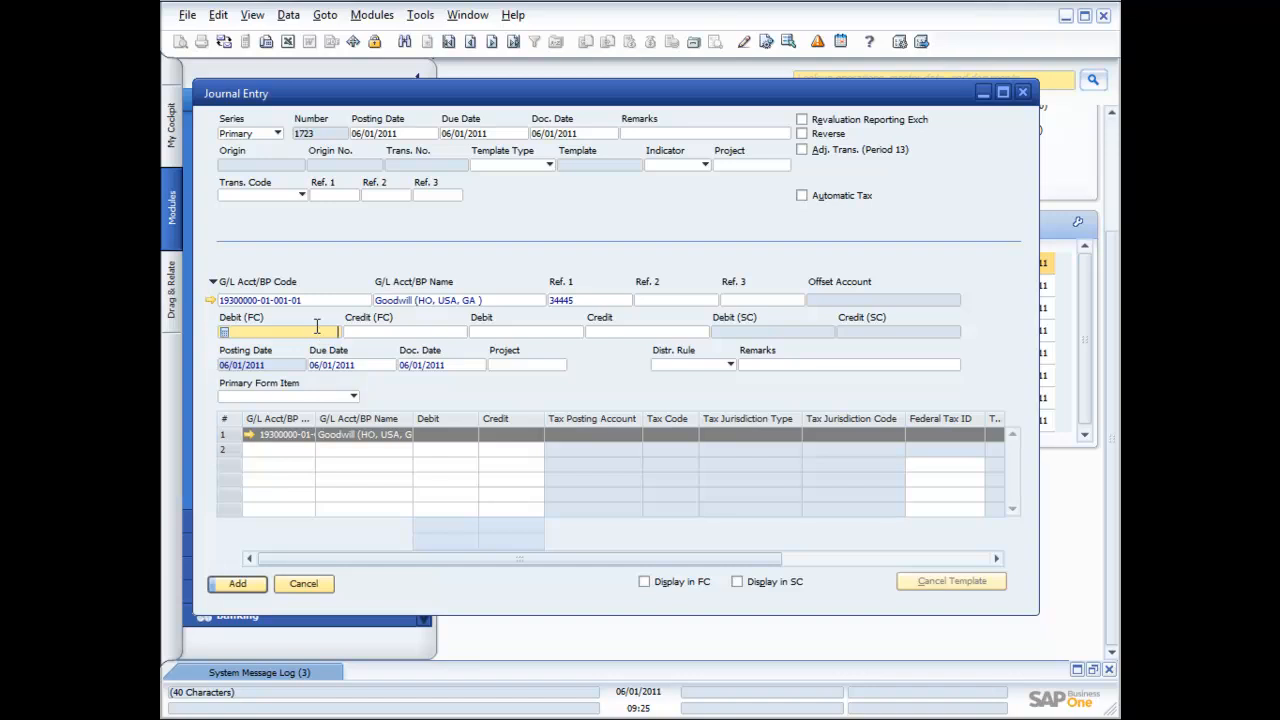
{"action": "left_click", "coordinate": [480, 334]}
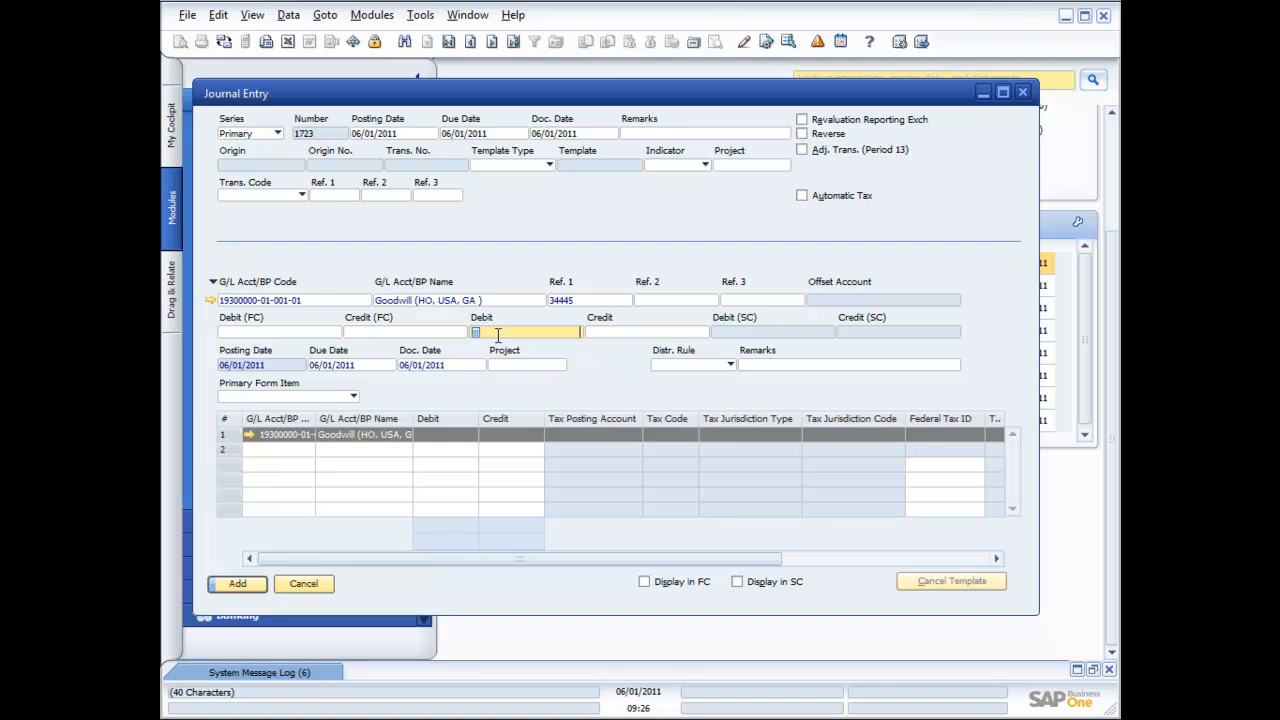
{"action": "type", "text": "50,0"}
{"action": "type", "text": "0000"}
{"action": "key", "text": "Tab"}
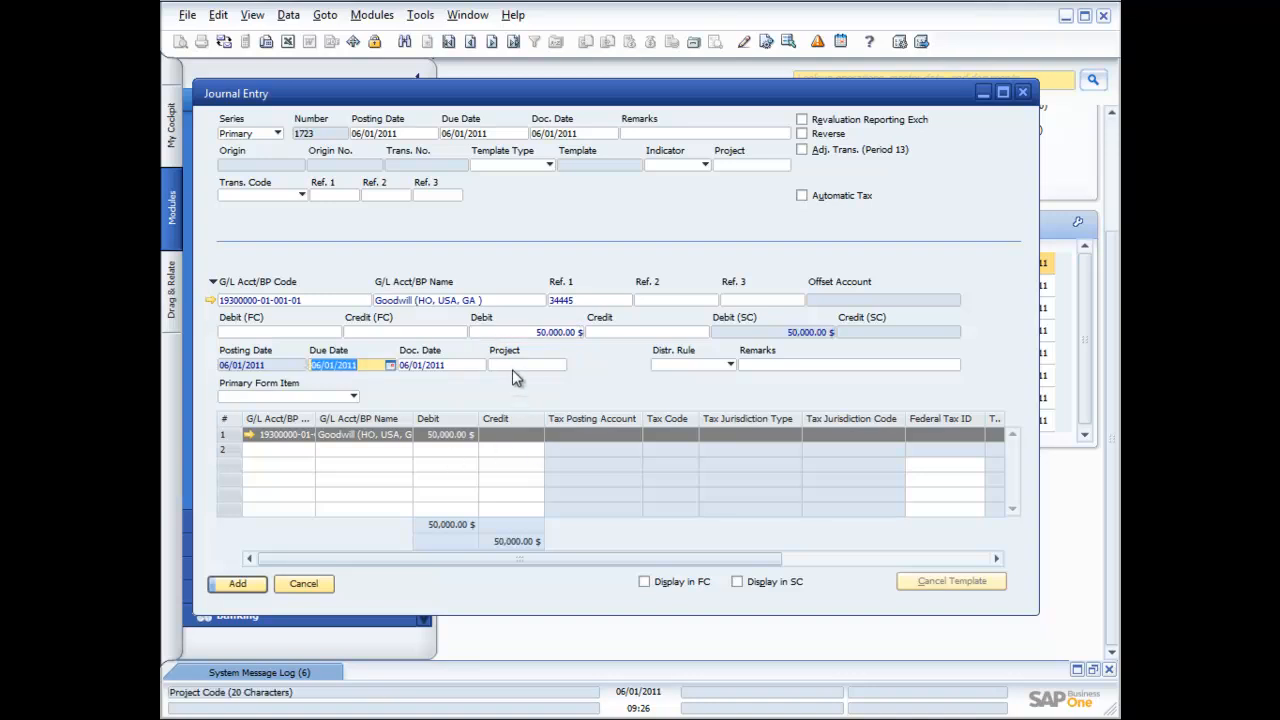
Start a second journal line and bring up the G/L accounts list for row 2
{"action": "left_click", "coordinate": [729, 366]}
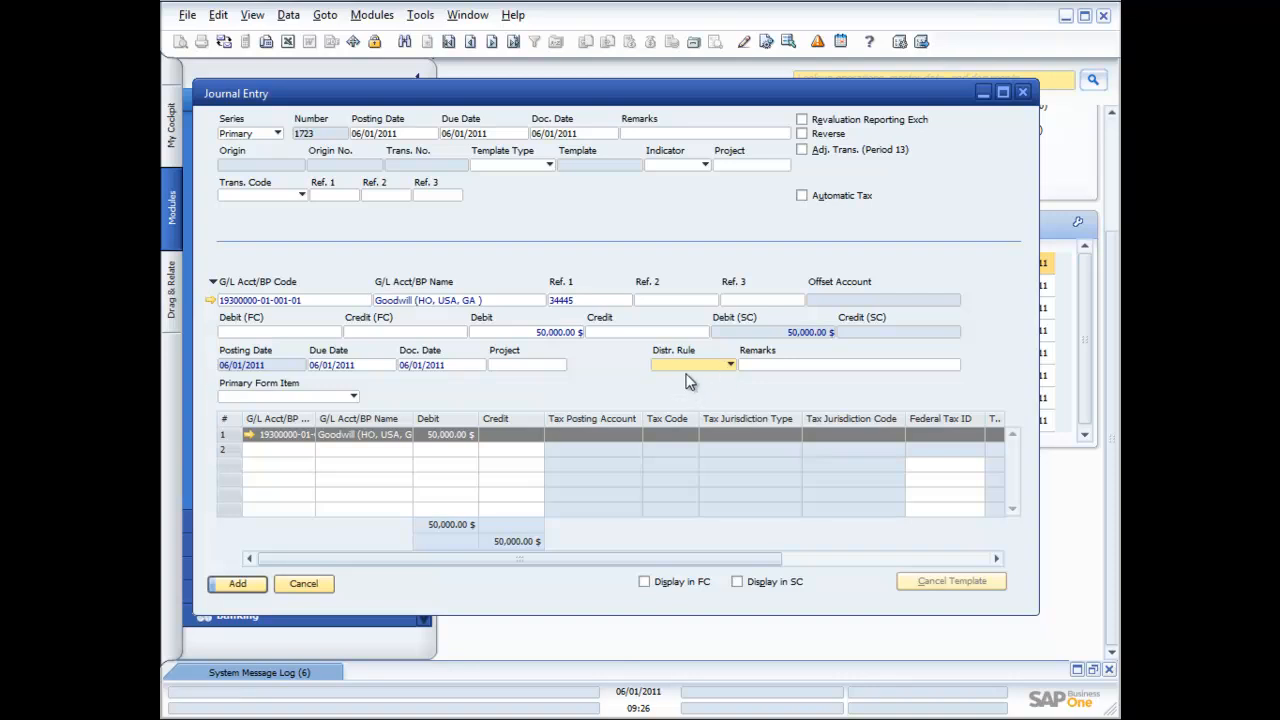
{"action": "left_click", "coordinate": [305, 450]}
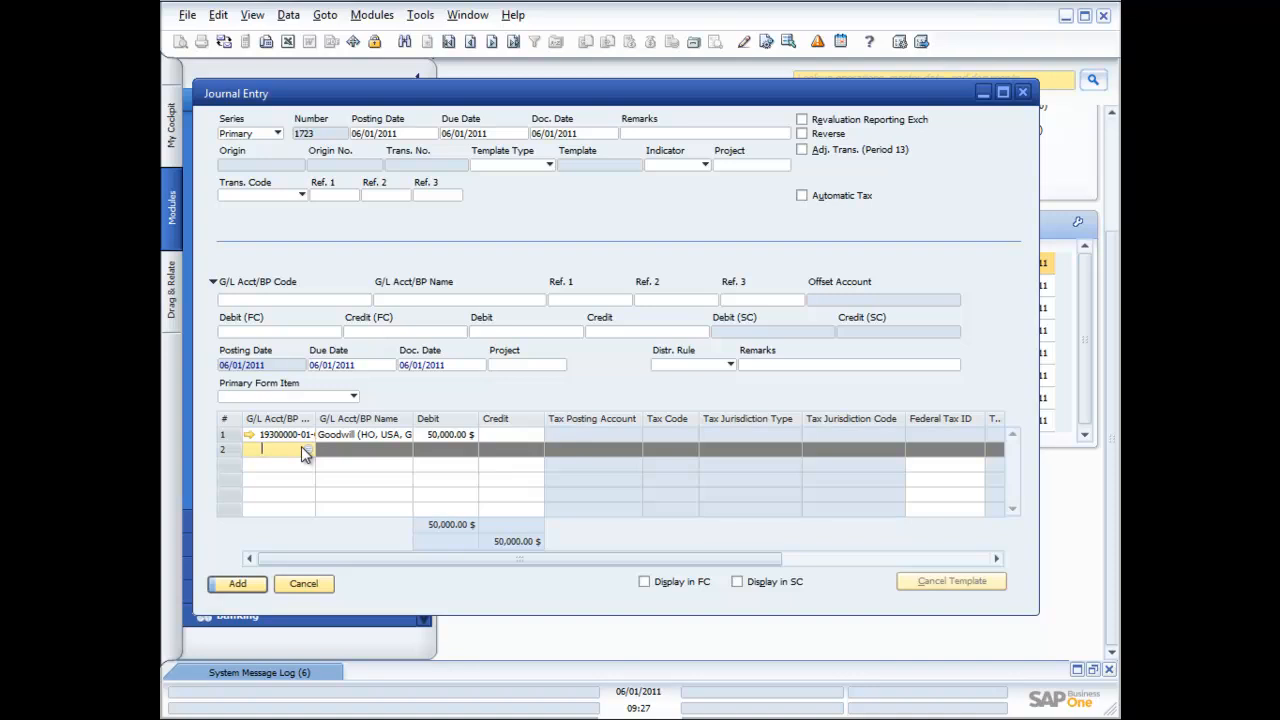
{"action": "left_click", "coordinate": [297, 300]}
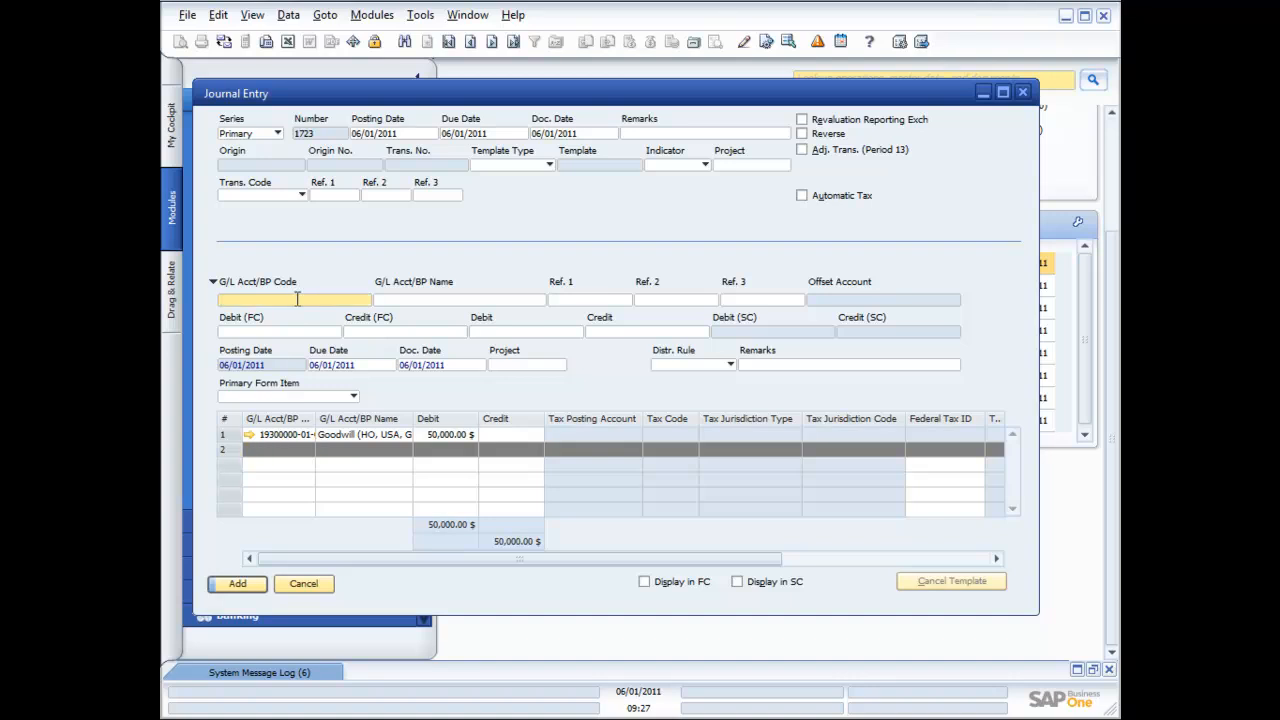
{"action": "left_click", "coordinate": [286, 451]}
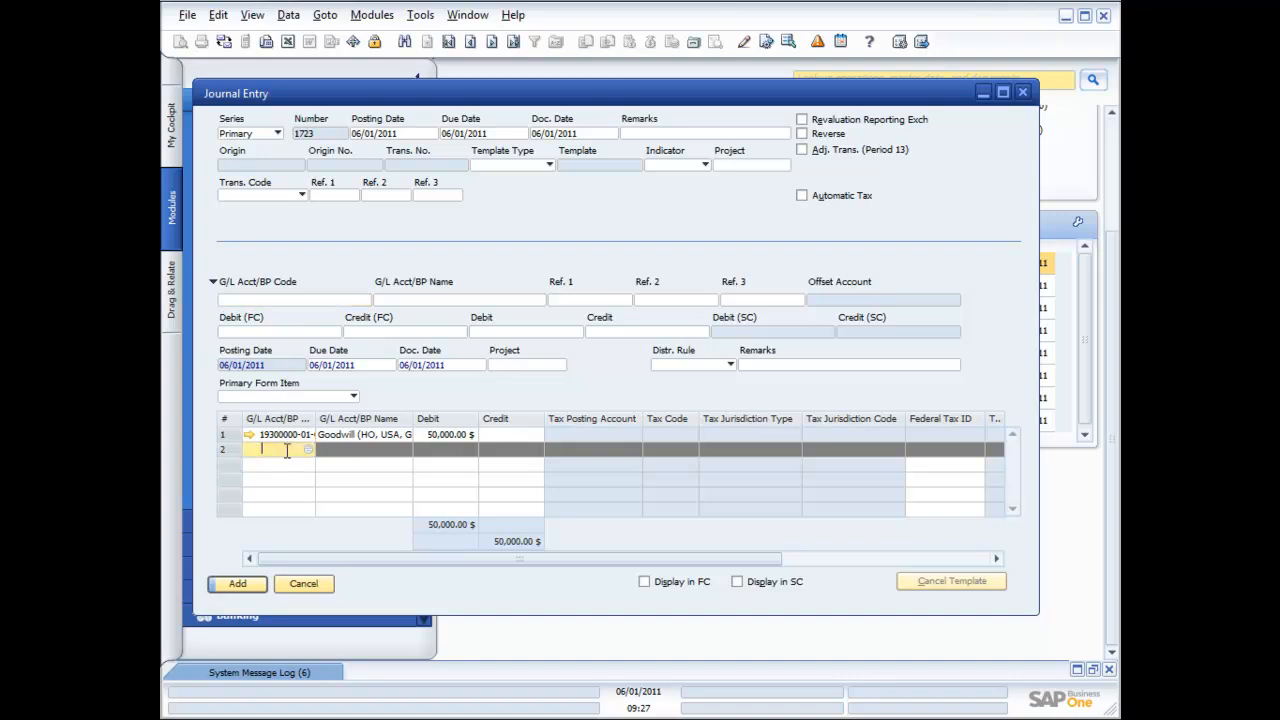
{"action": "left_click", "coordinate": [309, 449]}
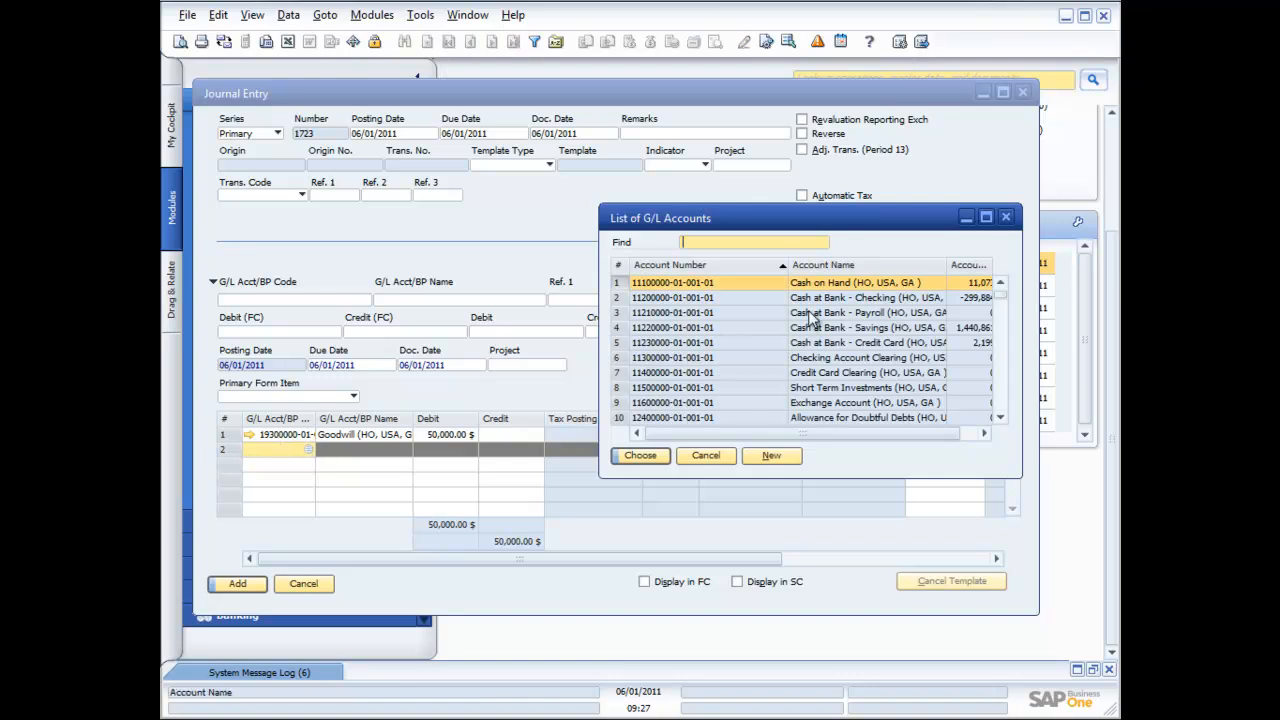
Choose Amortization - Goodwill as row 2's account
{"action": "left_click", "coordinate": [1001, 412]}
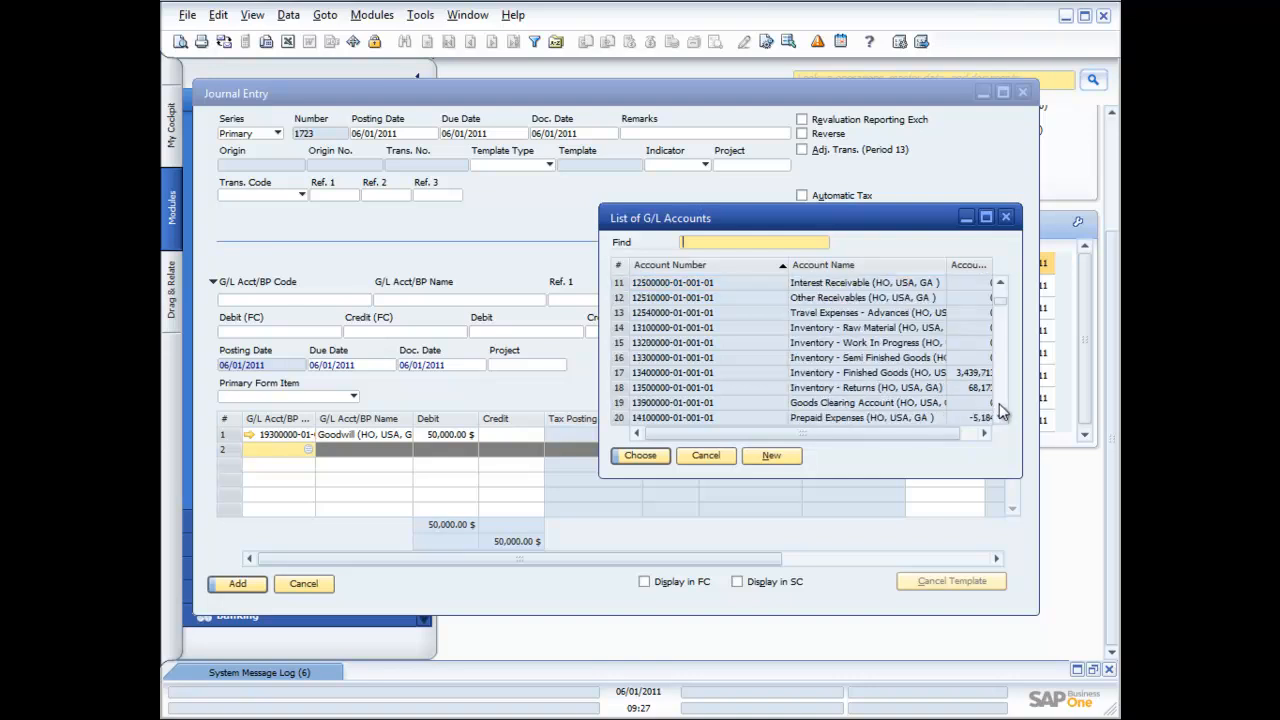
{"action": "left_click", "coordinate": [1001, 412]}
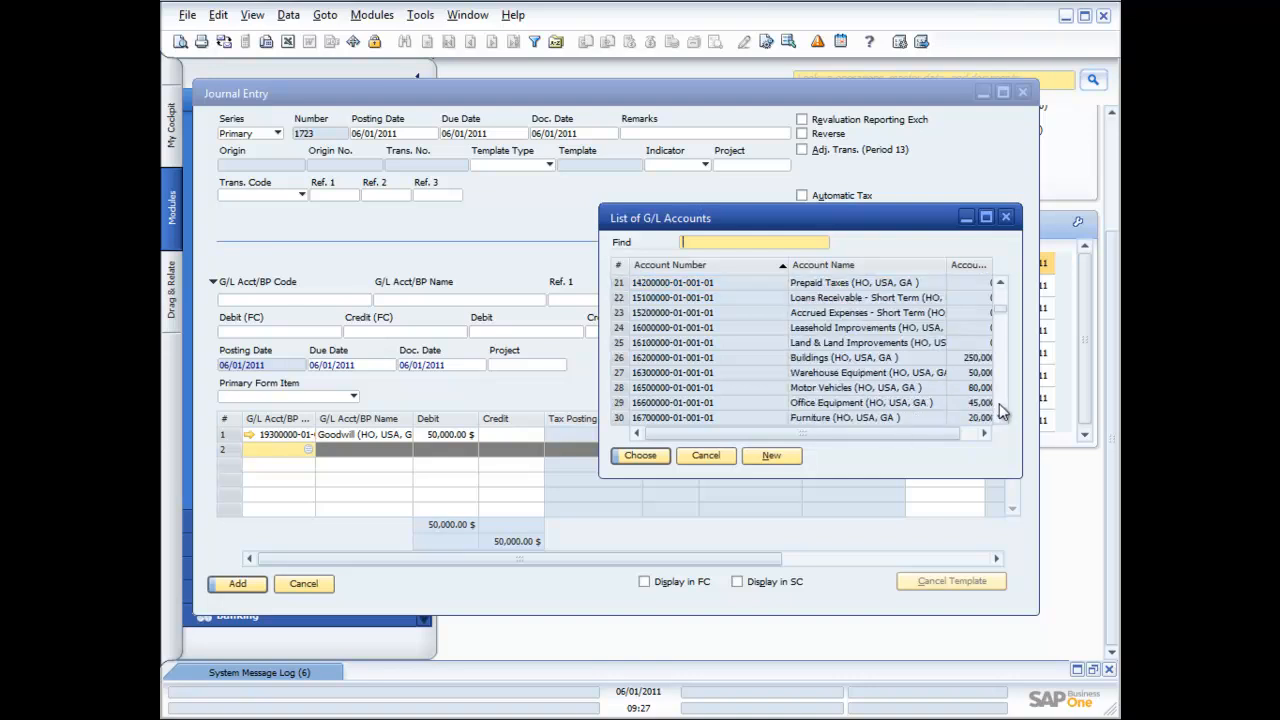
{"action": "left_click", "coordinate": [1001, 412]}
{"action": "left_click", "coordinate": [1001, 412]}
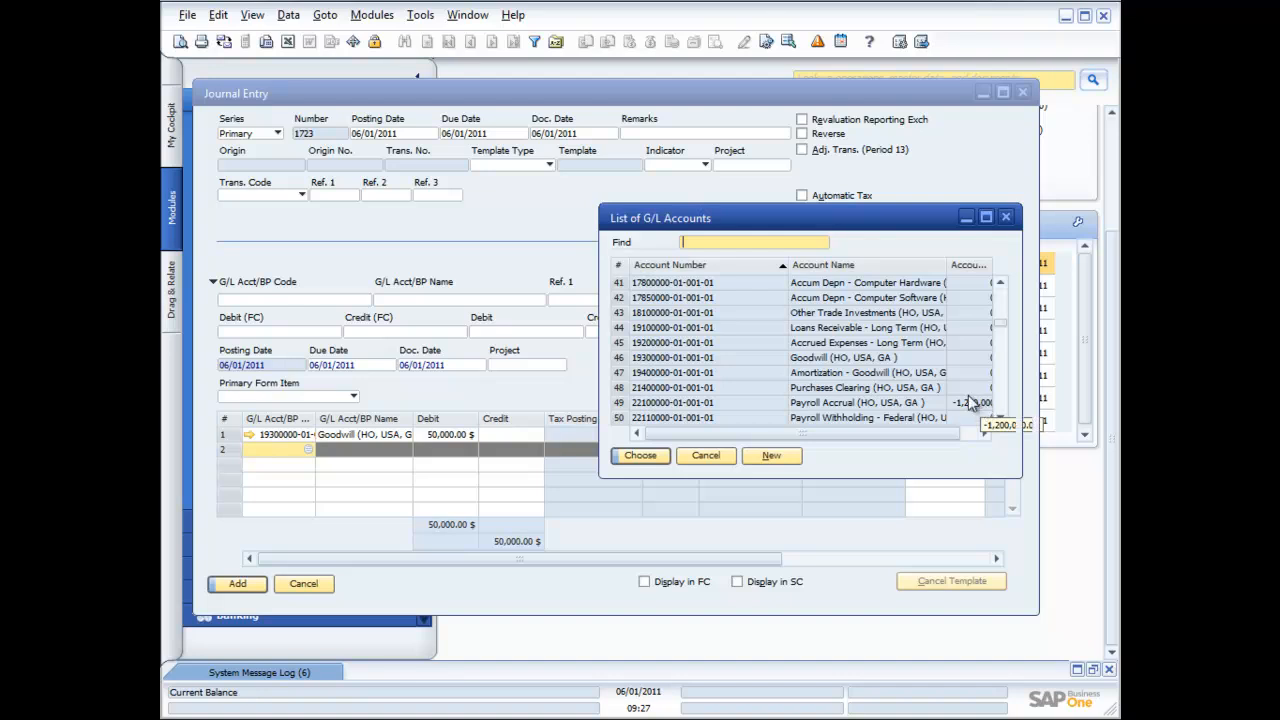
{"action": "left_click", "coordinate": [866, 378]}
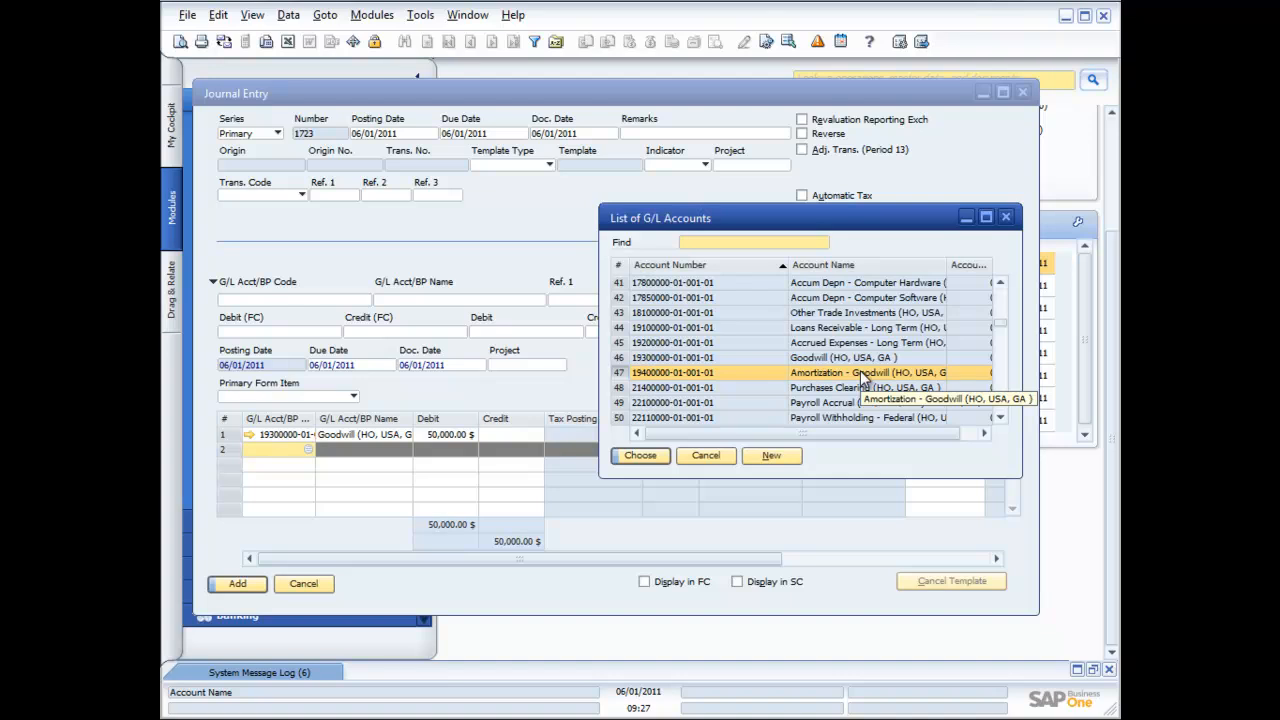
{"action": "double_click", "coordinate": [866, 376]}
{"action": "left_click", "coordinate": [510, 451]}
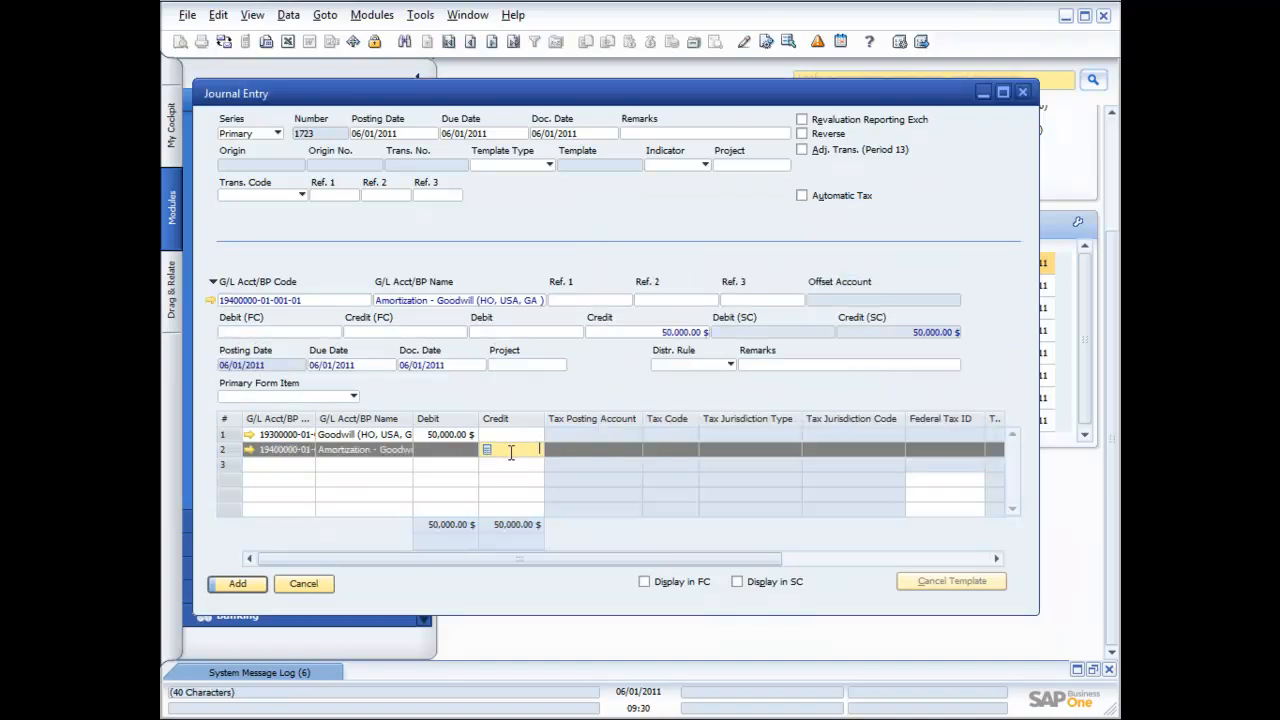
Fill row 2's credit with the 50,000.00 balance and add Journal Entry 1723
{"action": "key", "text": "ctrl+b"}
{"action": "left_click", "coordinate": [250, 589]}
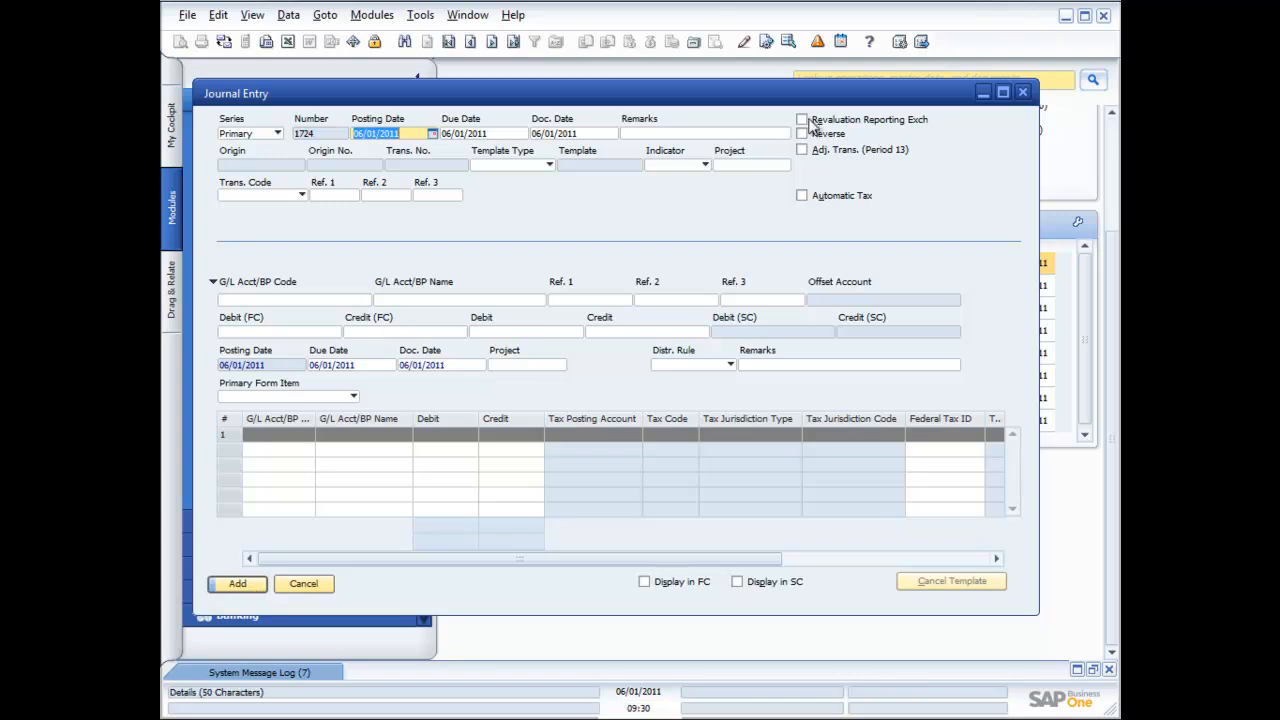
Close the Journal Entry window and start a blank Posting Templates form
{"action": "left_click", "coordinate": [1022, 92]}
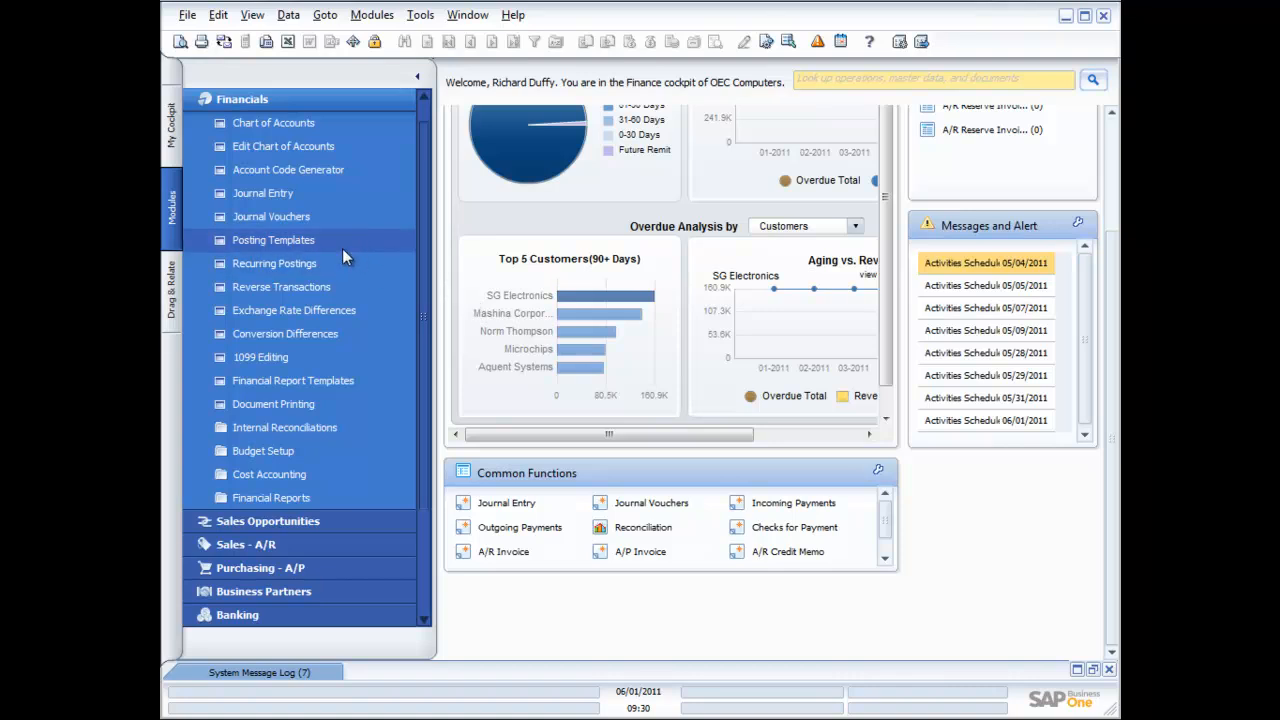
{"action": "left_click", "coordinate": [282, 241]}
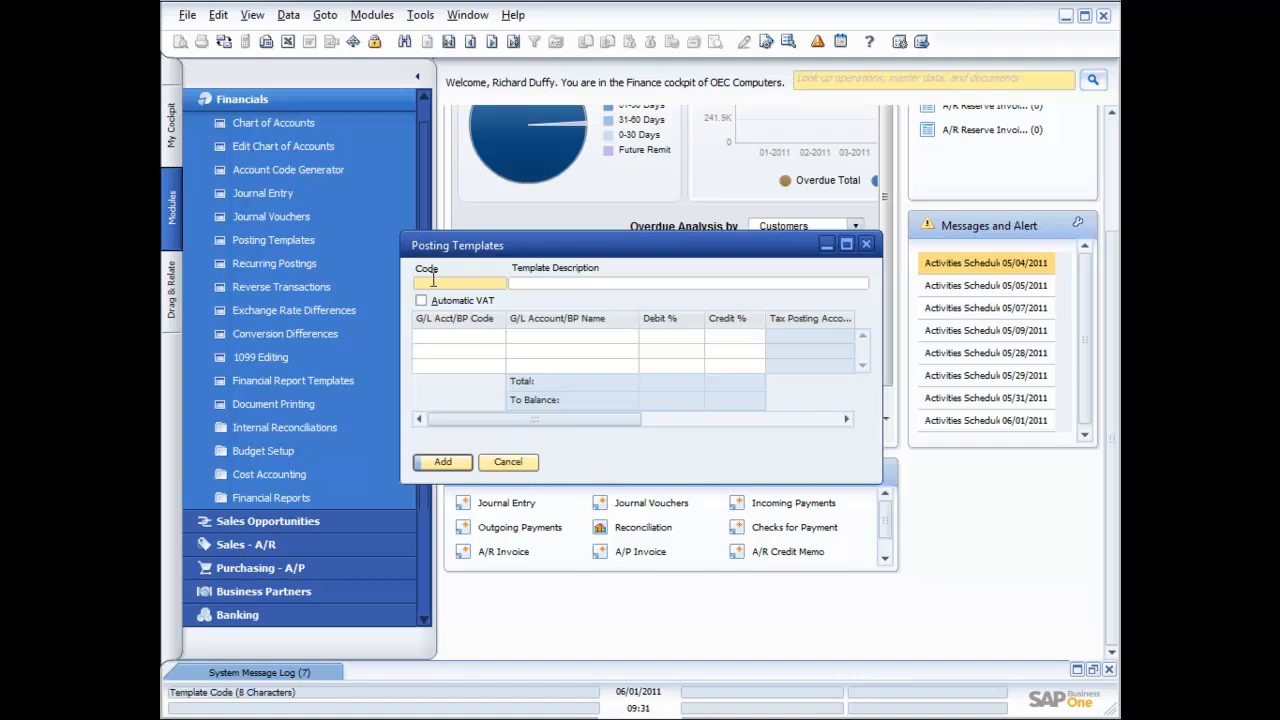
Give the new template code Rent and description 'Rental Expense Template', then list accounts for line one
{"action": "left_click", "coordinate": [450, 42]}
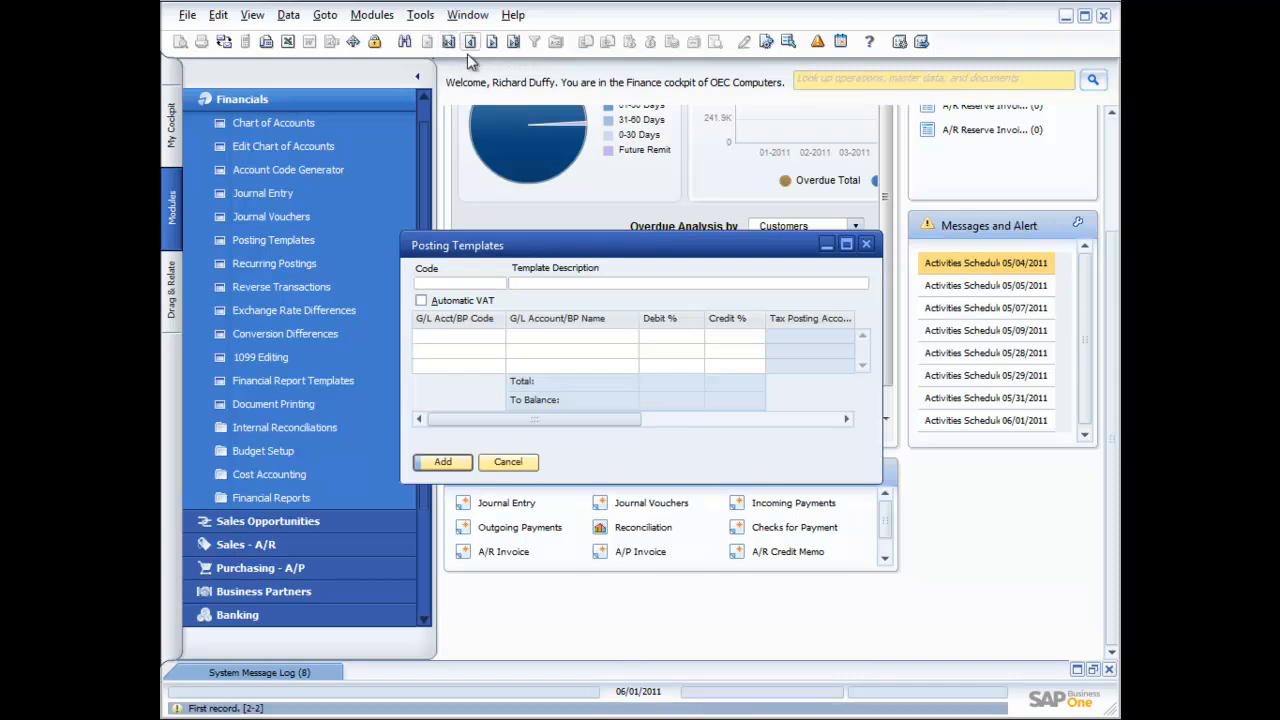
{"action": "left_click", "coordinate": [450, 282]}
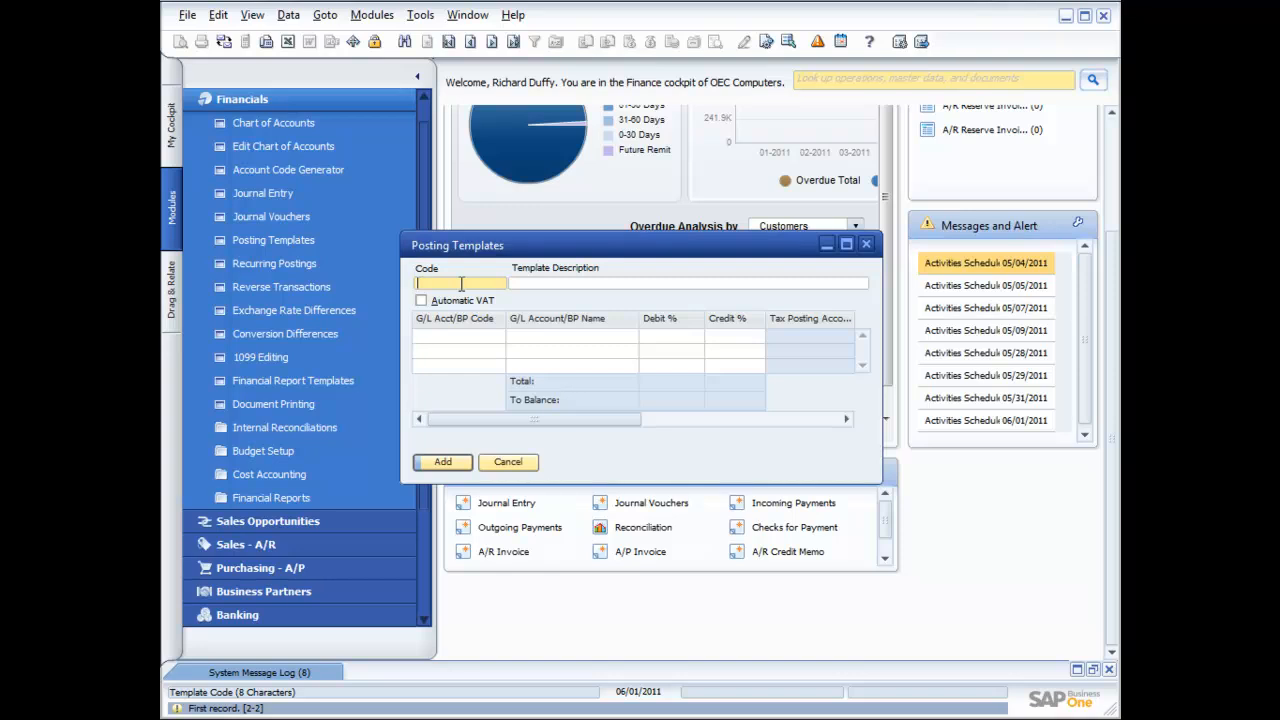
{"action": "type", "text": "Rent"}
{"action": "key", "text": "Tab"}
{"action": "type", "text": "Ren"}
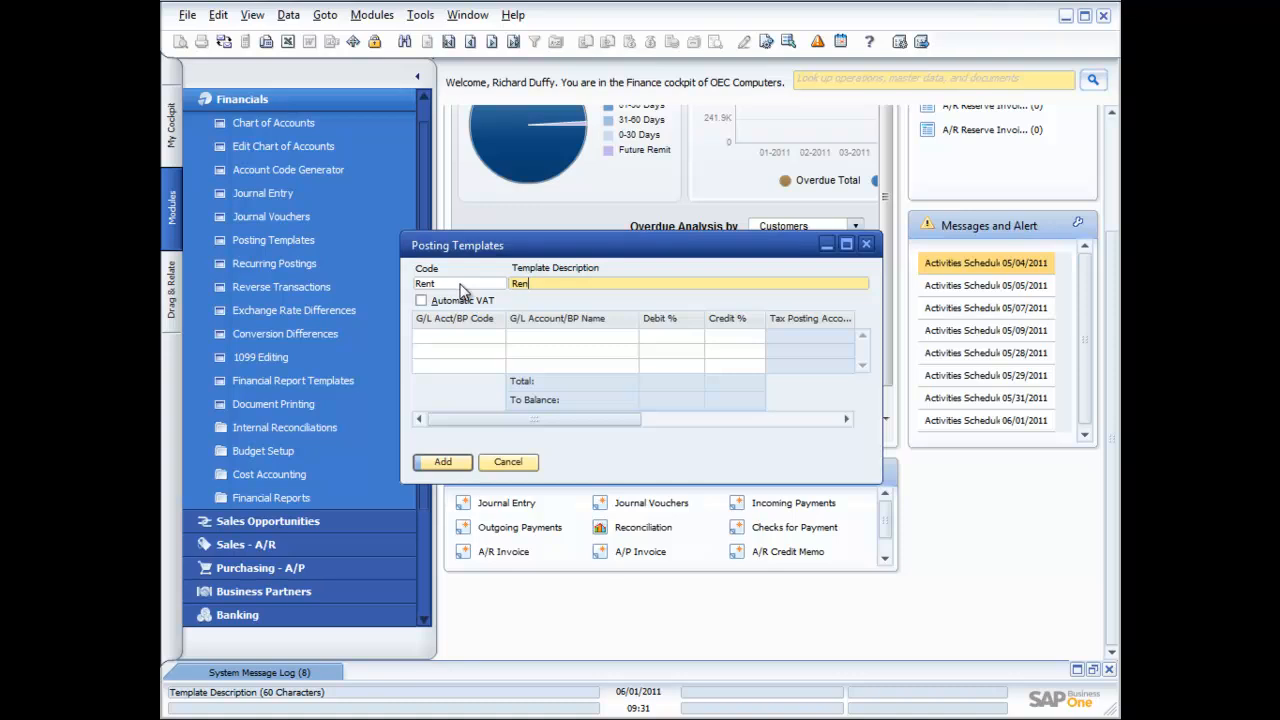
{"action": "type", "text": "tal Expense Templart"}
{"action": "key", "text": "BackSpace"}
{"action": "key", "text": "BackSpace"}
{"action": "type", "text": "te"}
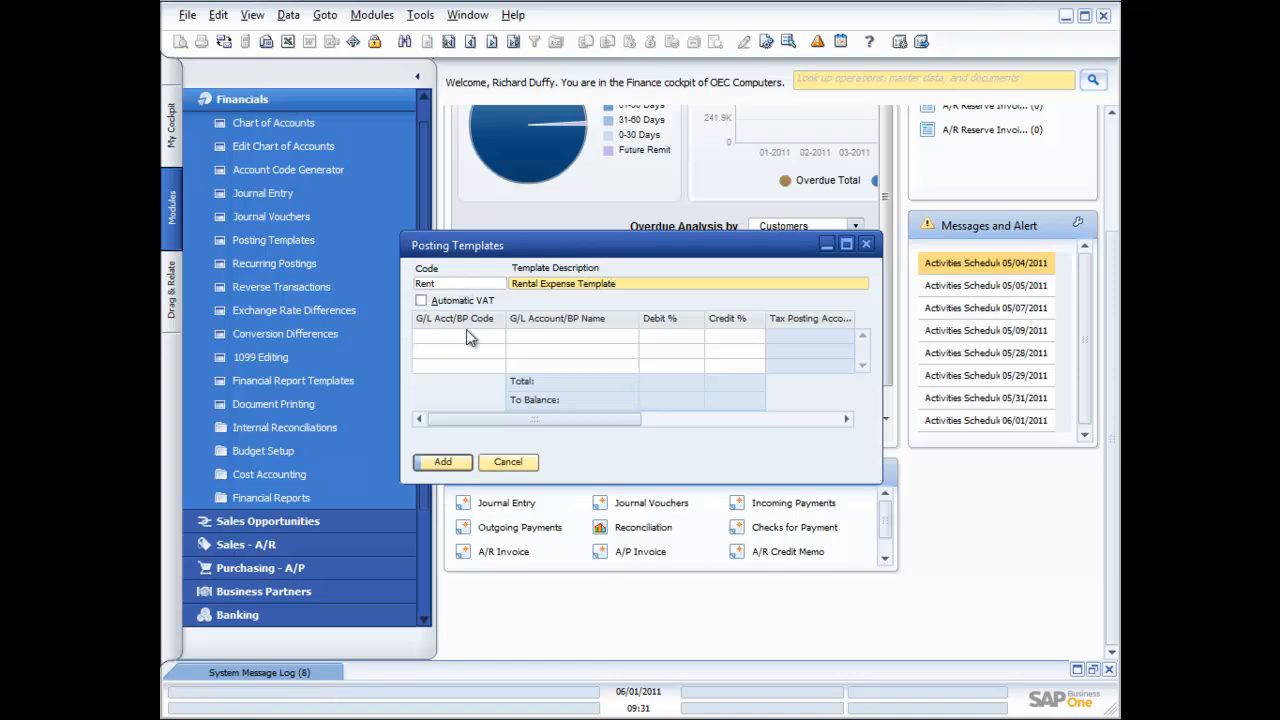
{"action": "left_click", "coordinate": [466, 336]}
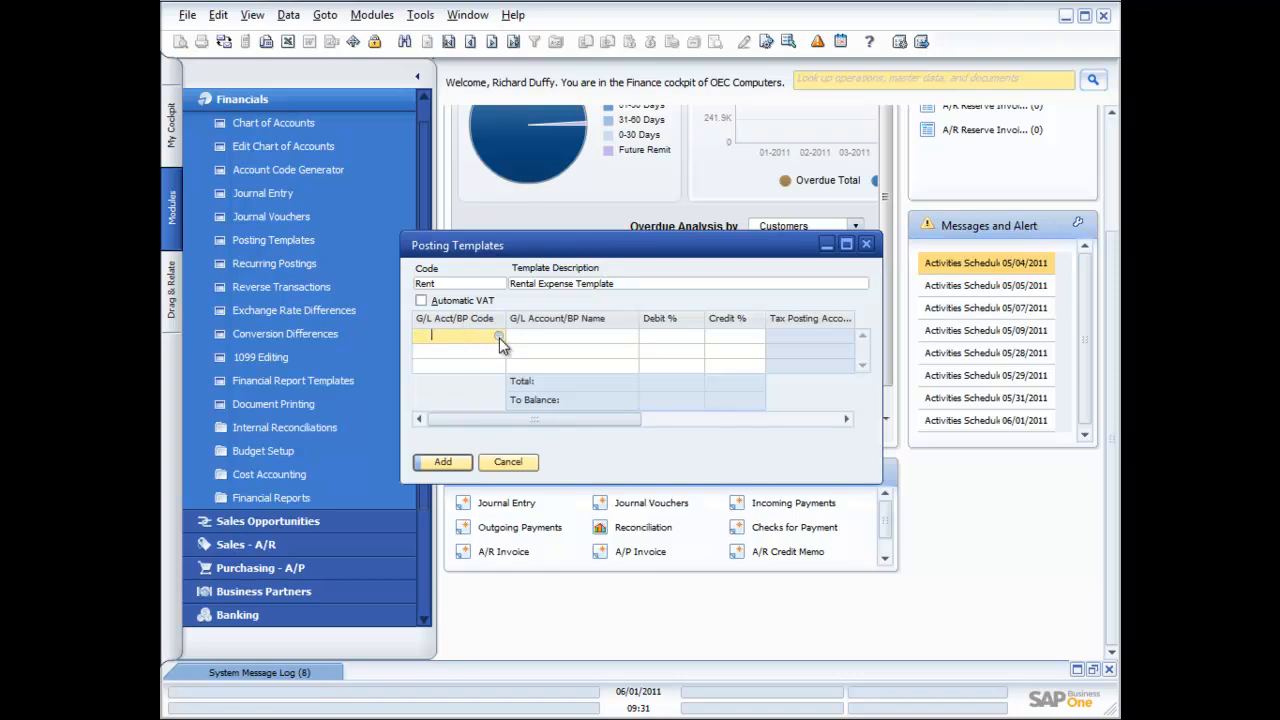
{"action": "left_click", "coordinate": [498, 336]}
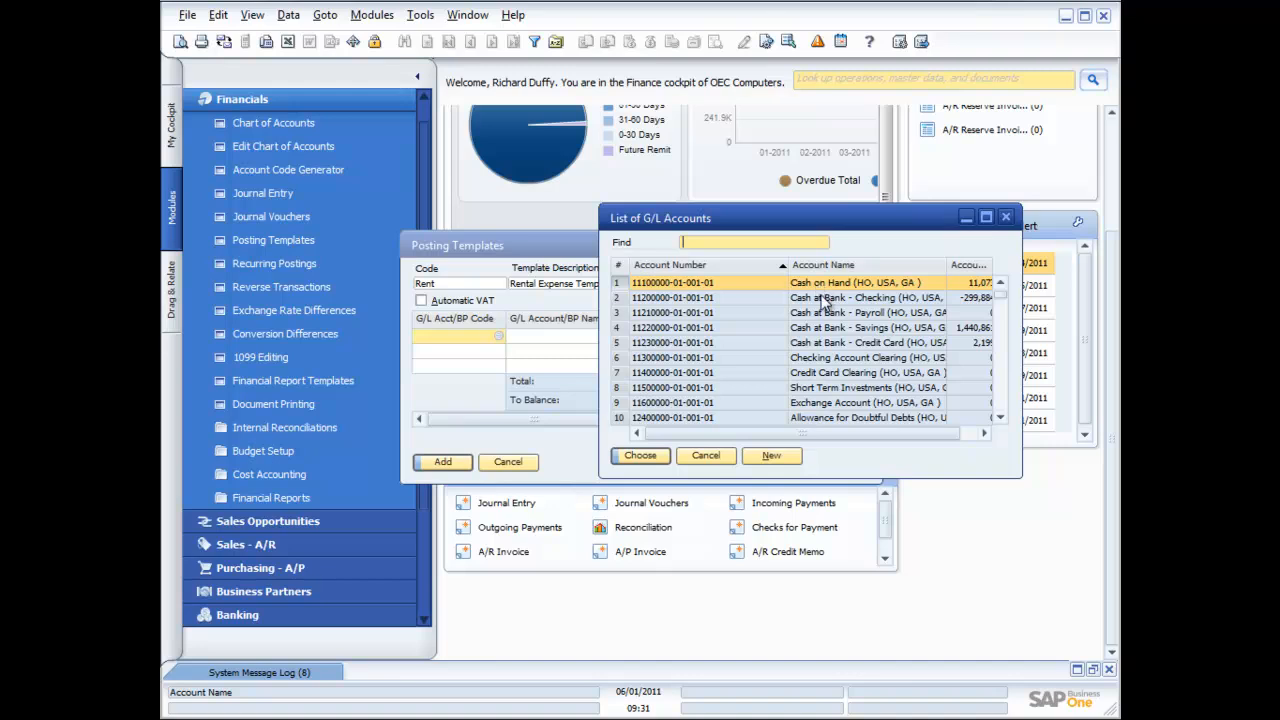
Credit Cash at Bank - Checking 100% and put the building rent account on line two
{"action": "double_click", "coordinate": [823, 302]}
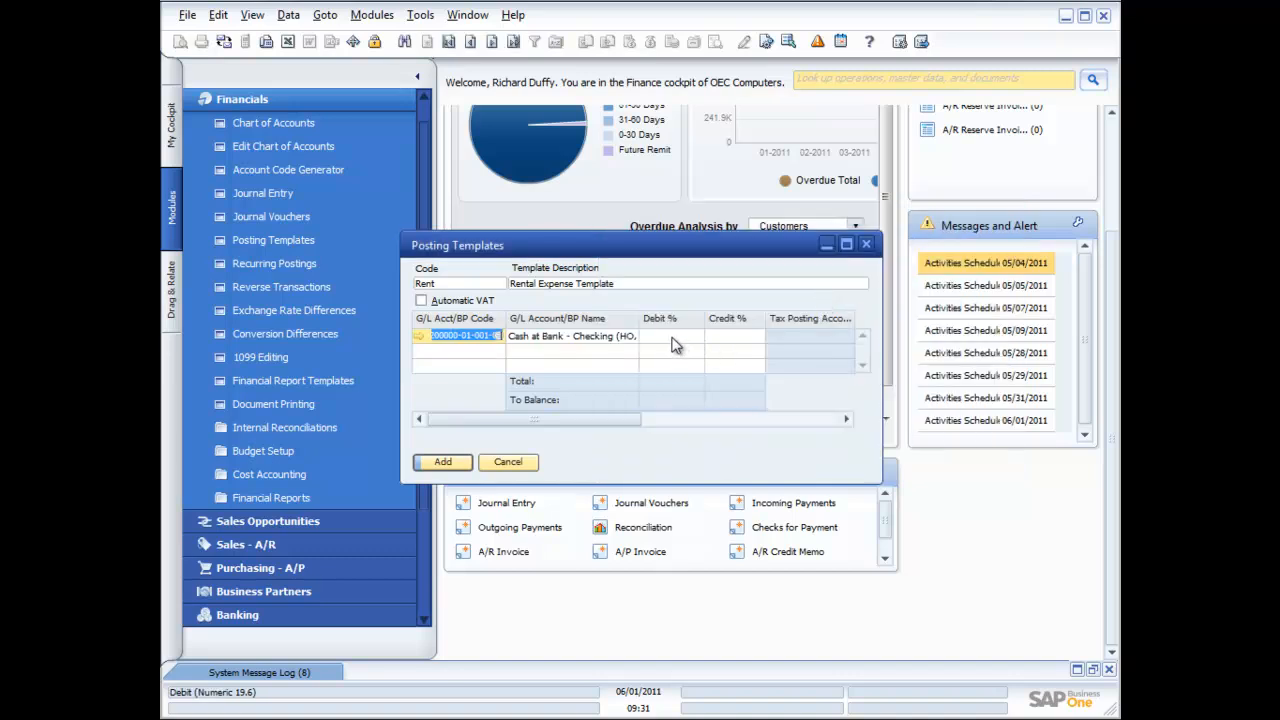
{"action": "left_click", "coordinate": [727, 335]}
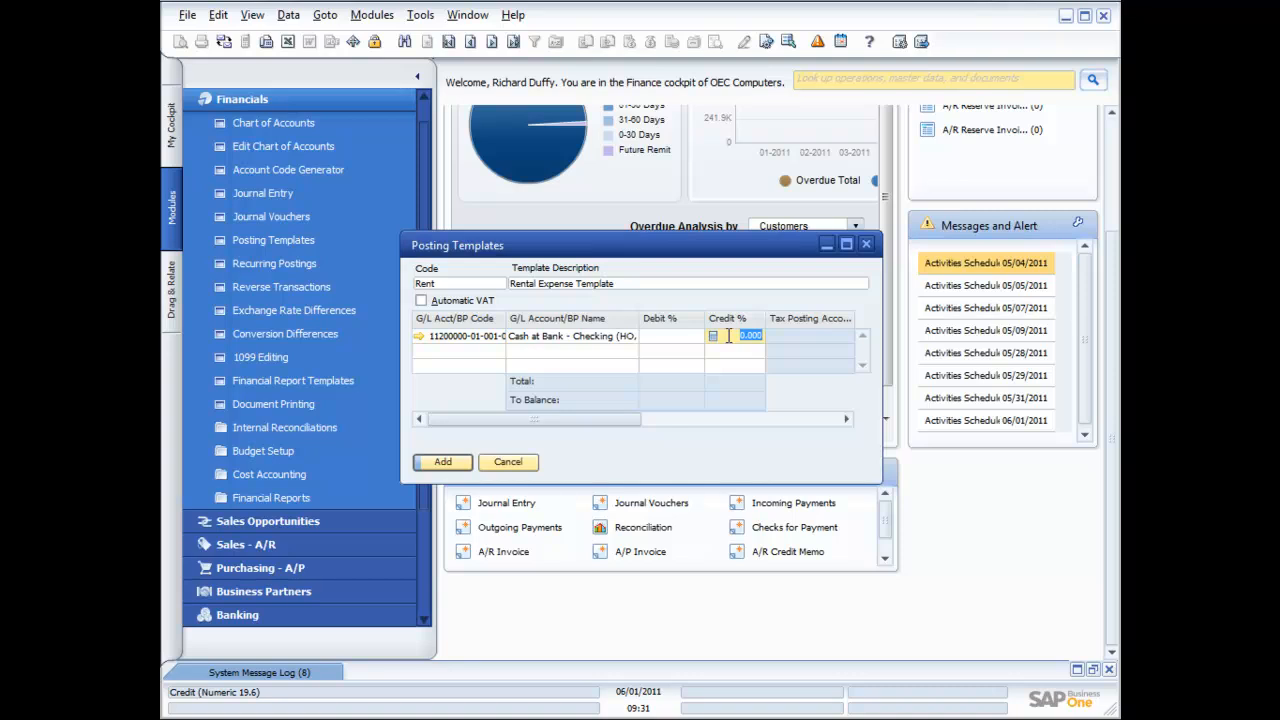
{"action": "type", "text": "100"}
{"action": "left_click", "coordinate": [481, 354]}
{"action": "key", "text": "ctrl+v"}
{"action": "key", "text": "Tab"}
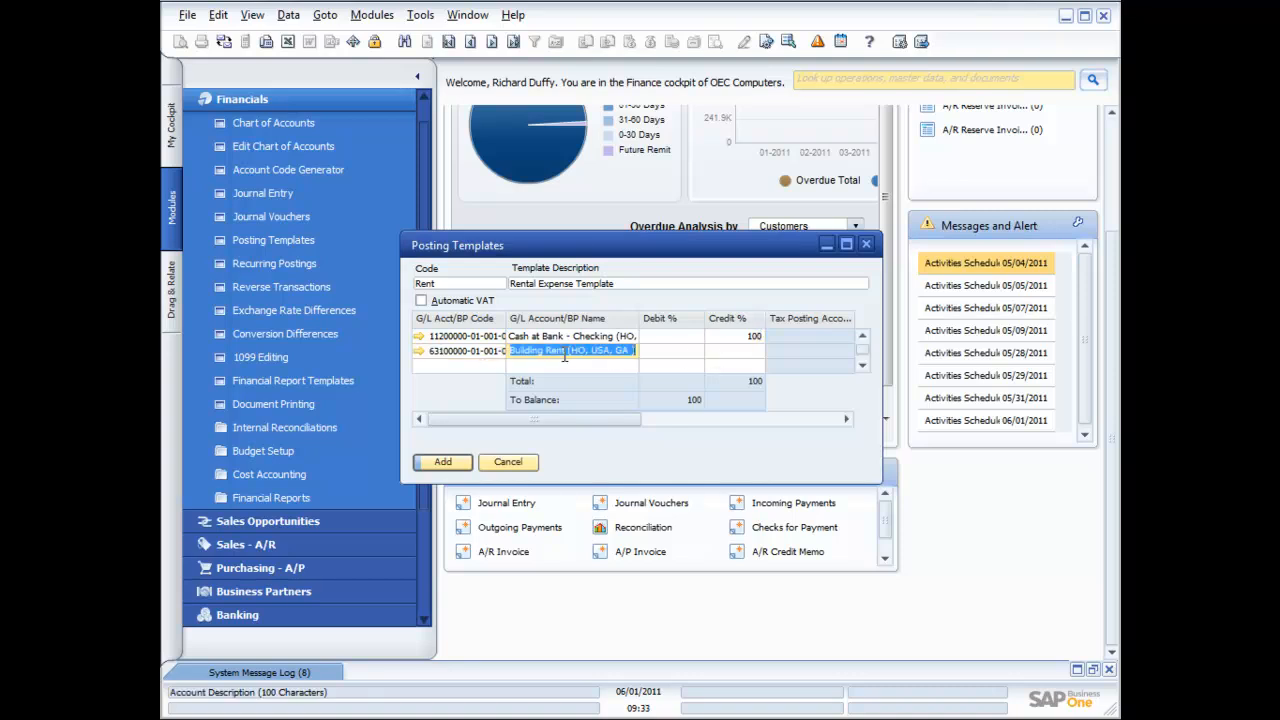
Set the rent line's debit to 100% after trying a 50/25 split, and save the template
{"action": "left_click", "coordinate": [660, 356]}
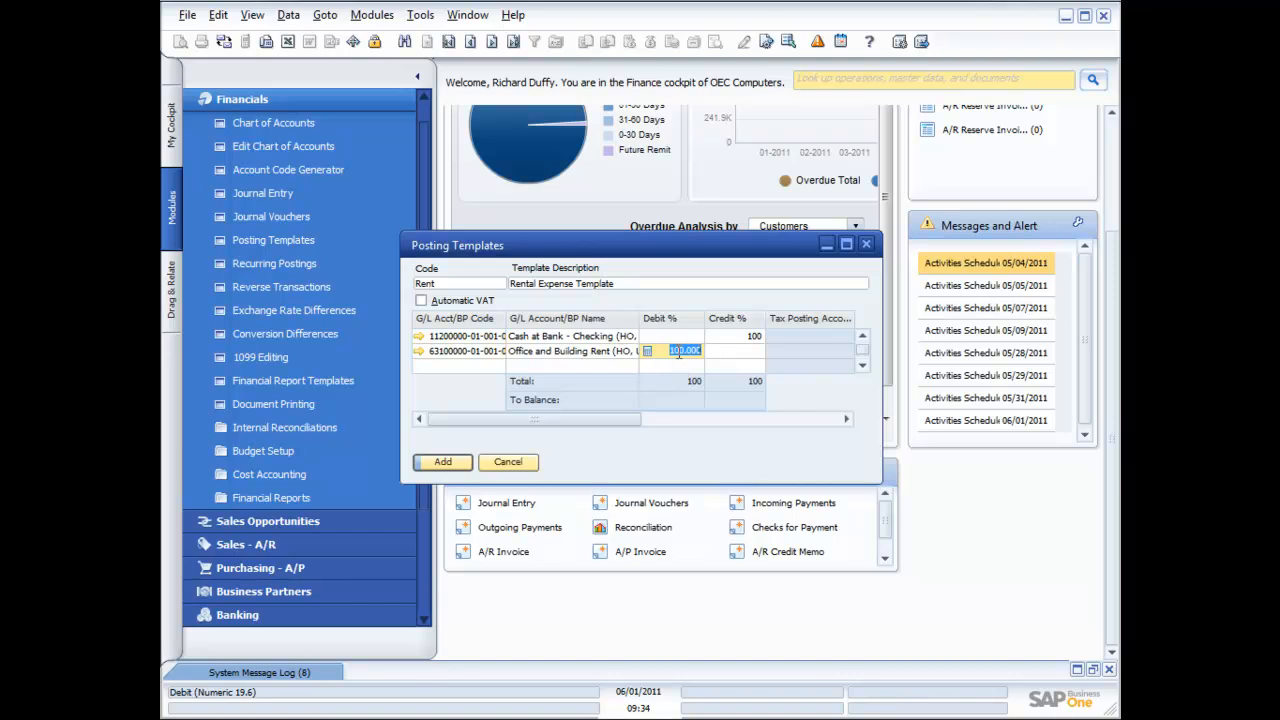
{"action": "type", "text": "50"}
{"action": "left_click", "coordinate": [668, 366]}
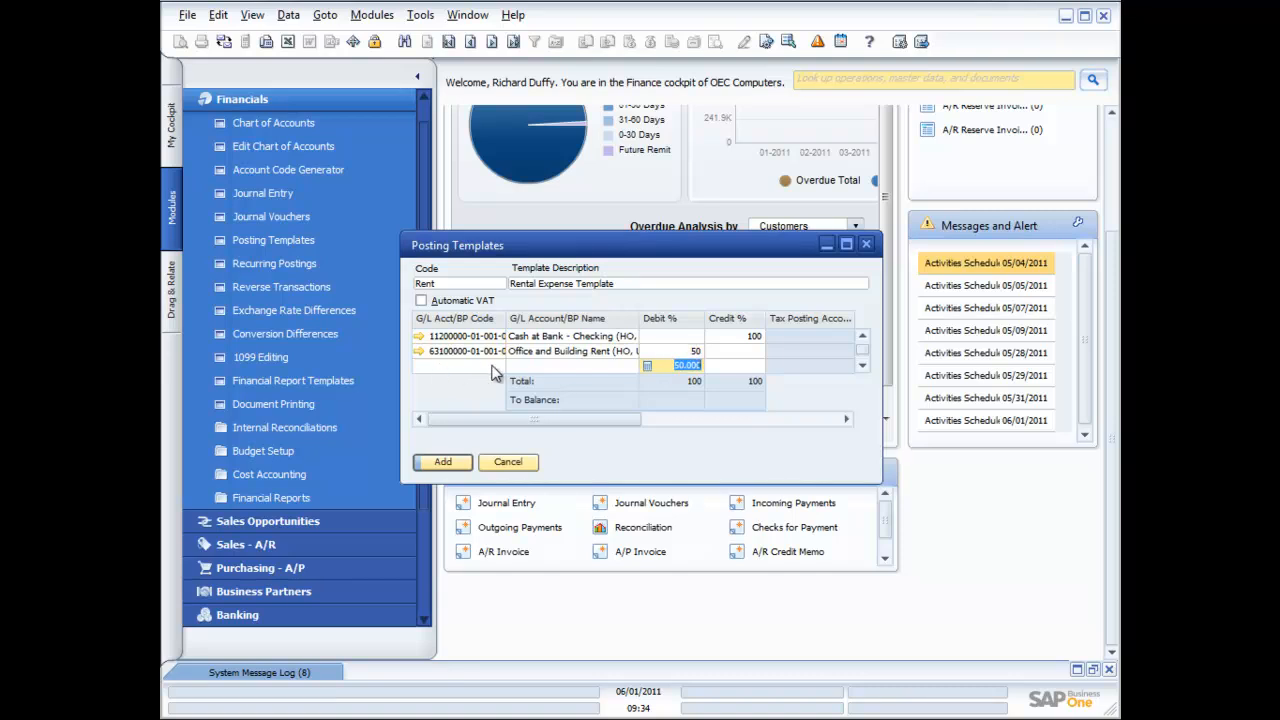
{"action": "type", "text": "25"}
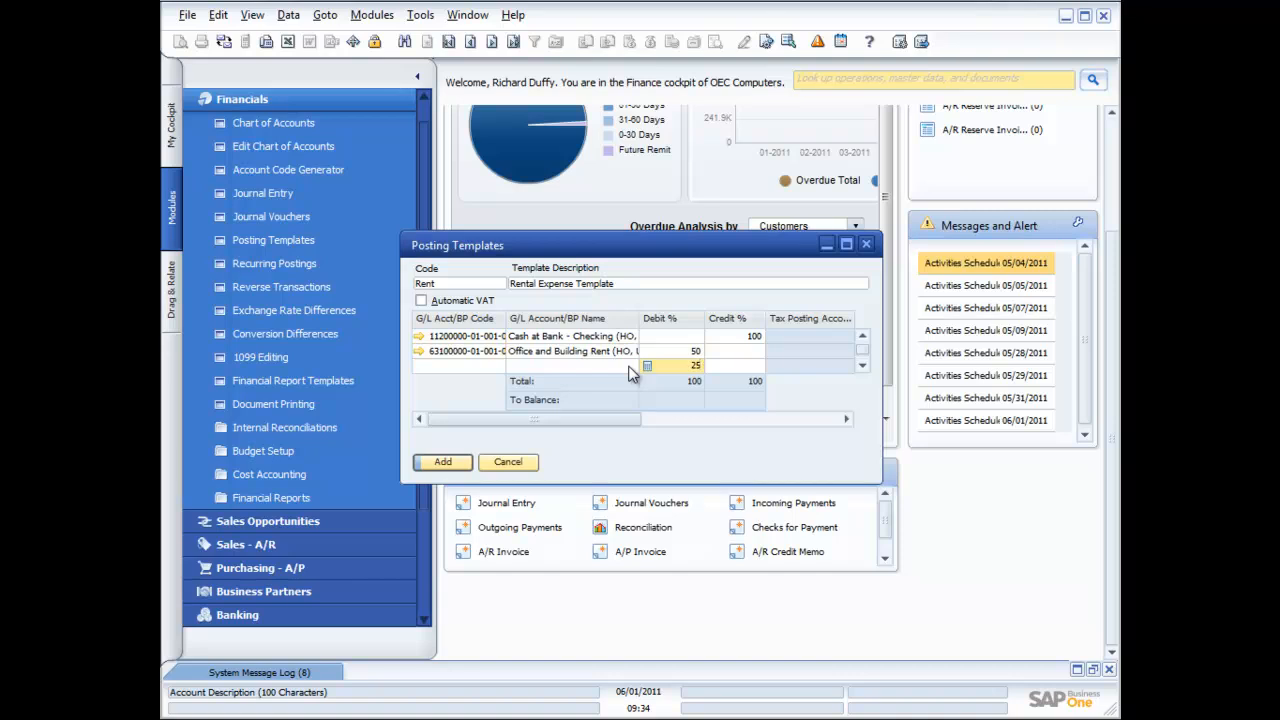
{"action": "key", "text": "BackSpace"}
{"action": "key", "text": "BackSpace"}
{"action": "left_click", "coordinate": [690, 351]}
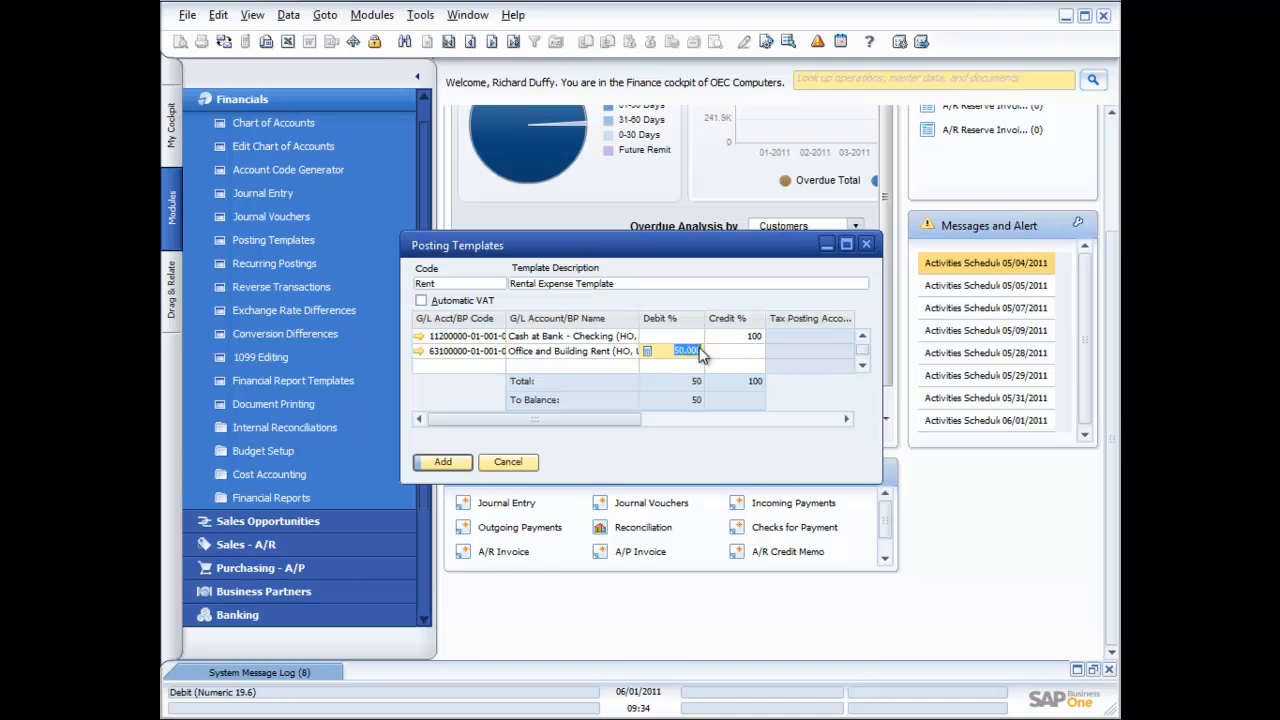
{"action": "type", "text": "100"}
{"action": "left_click", "coordinate": [443, 464]}
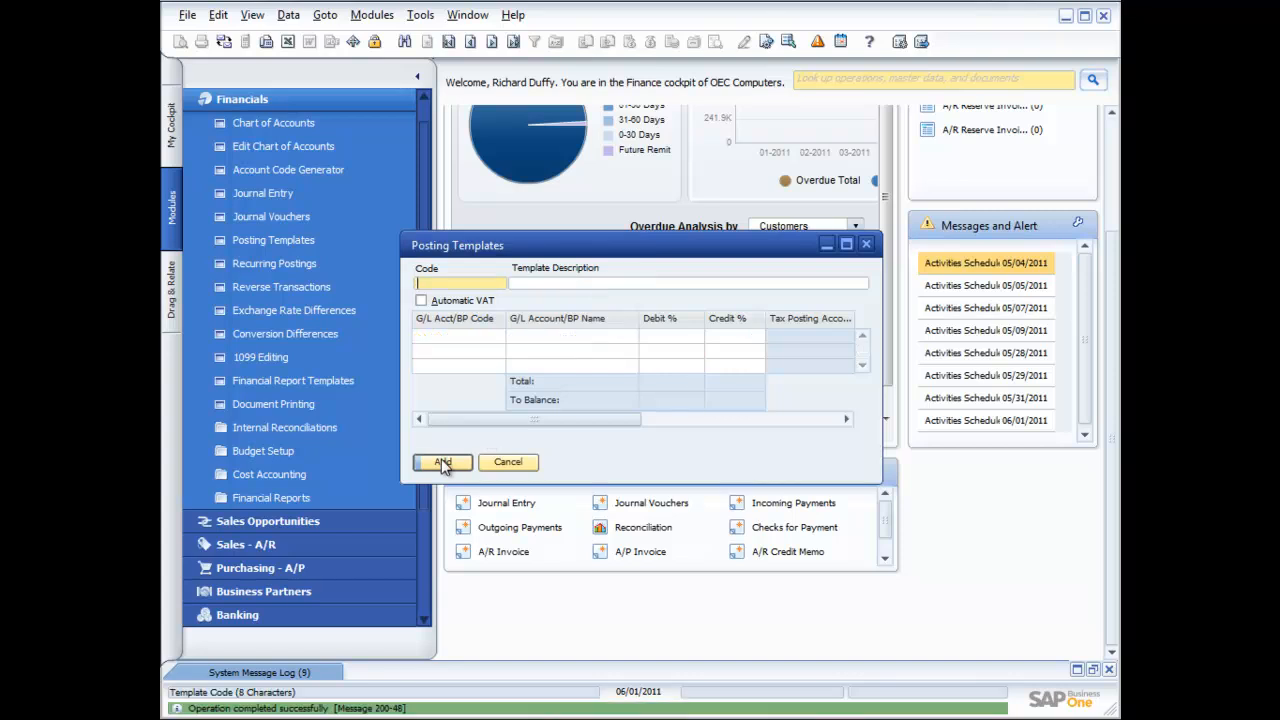
Start a new journal entry with template type Percentage and list the posting templates
{"action": "left_click", "coordinate": [866, 245]}
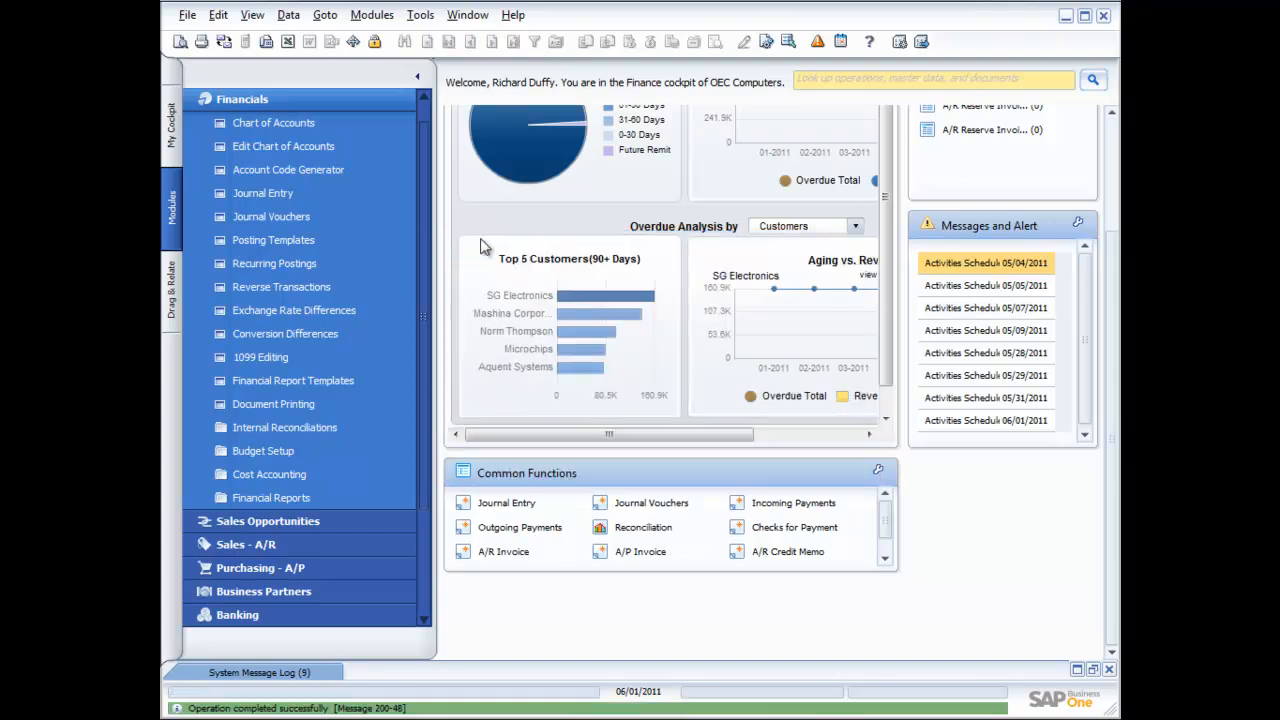
{"action": "left_click", "coordinate": [263, 194]}
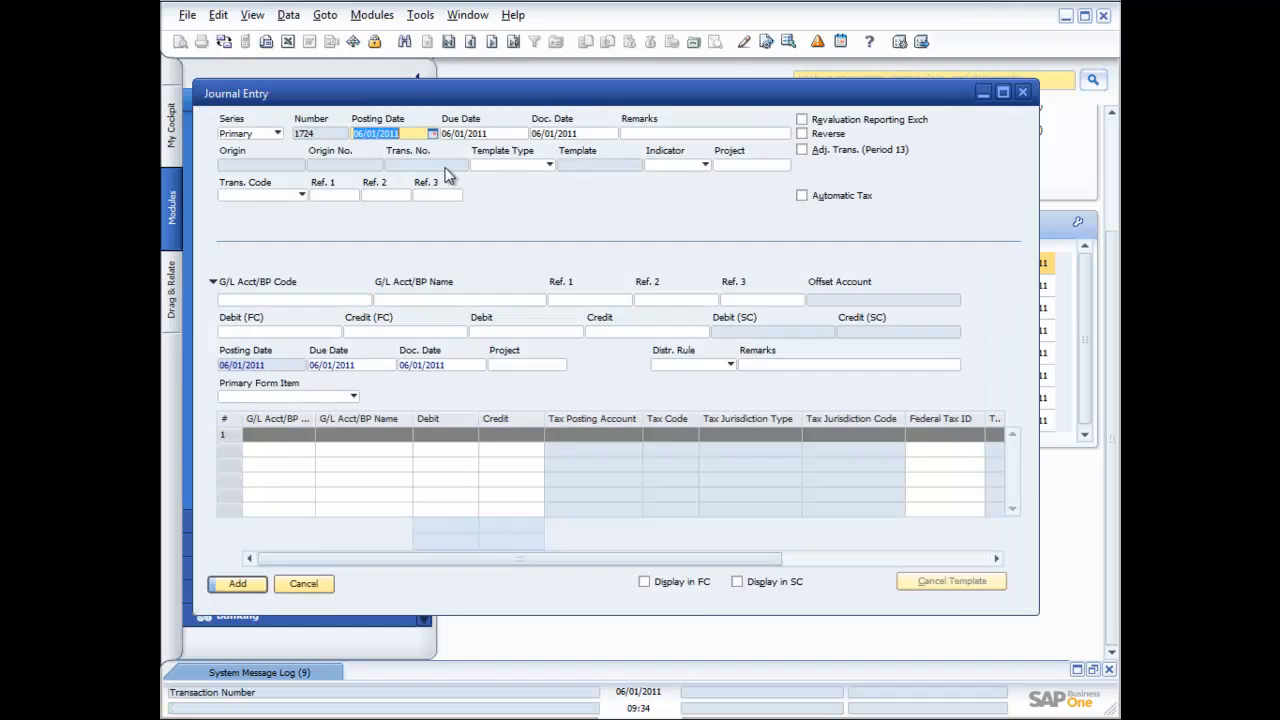
{"action": "left_click", "coordinate": [548, 164]}
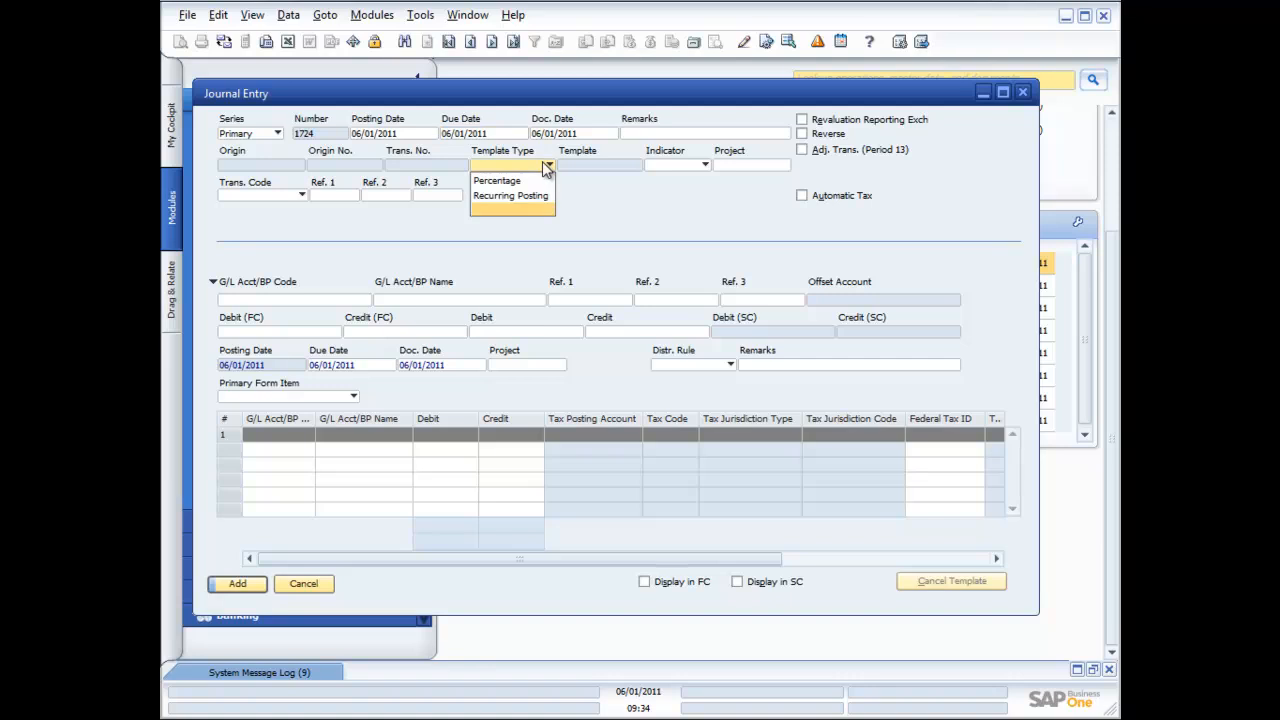
{"action": "left_click", "coordinate": [522, 181]}
{"action": "left_click", "coordinate": [613, 166]}
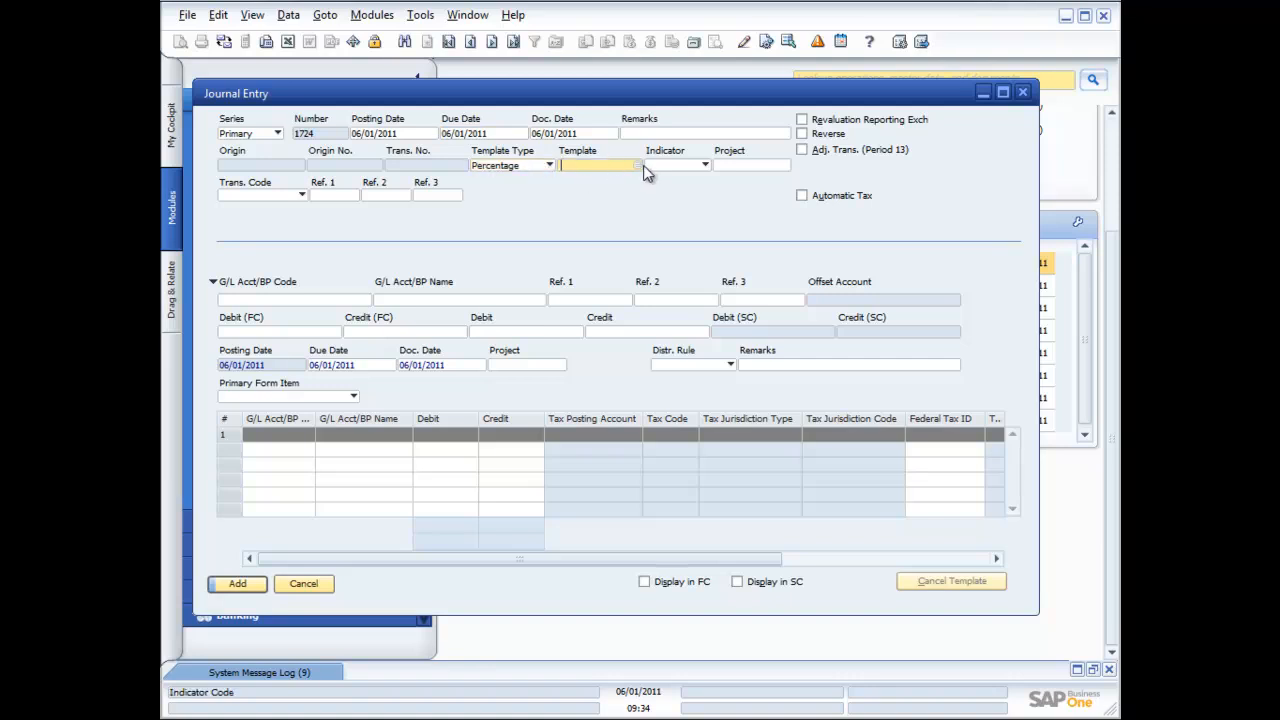
{"action": "left_click", "coordinate": [640, 167]}
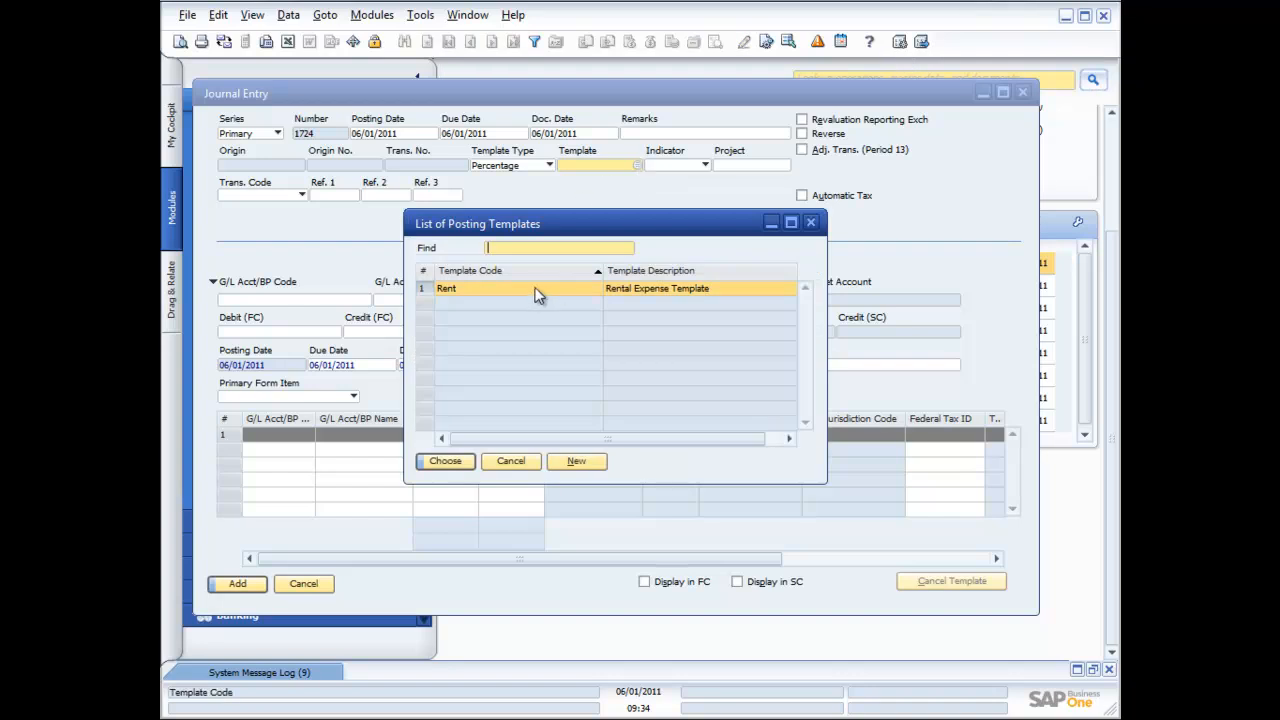
Apply the Rent template to Journal Entry 1724, then close it without saving
{"action": "double_click", "coordinate": [537, 289]}
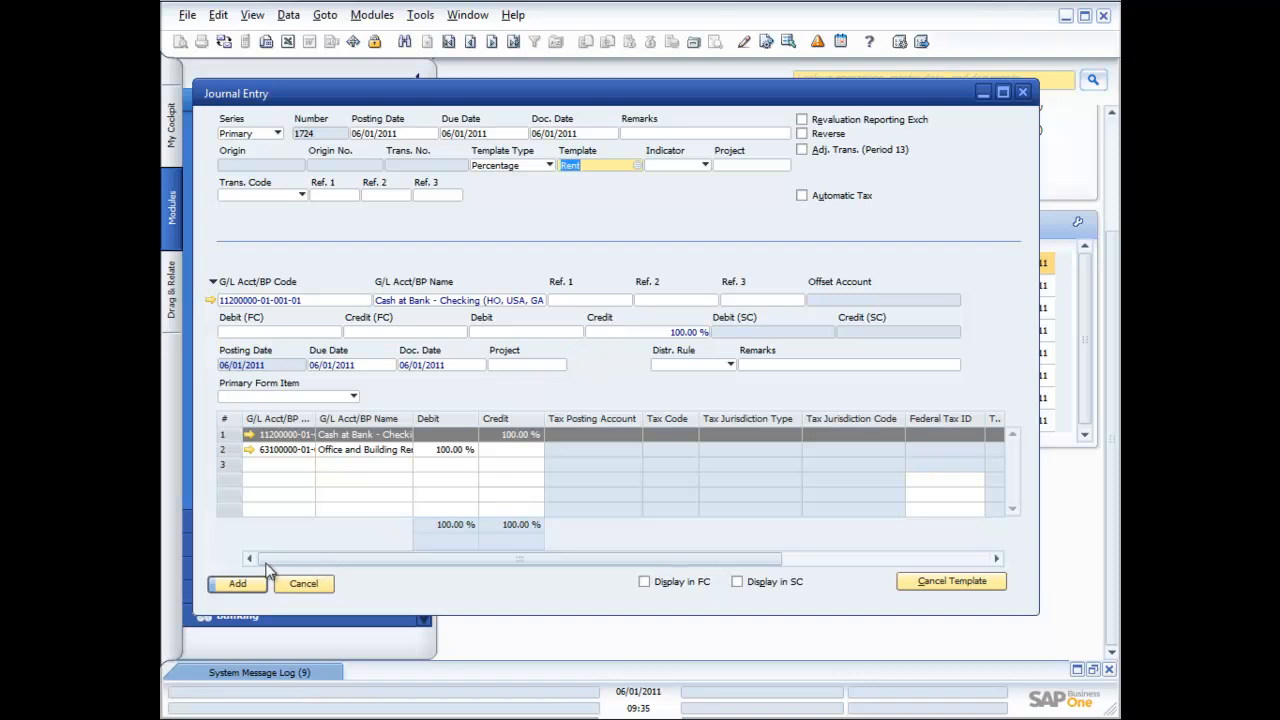
{"action": "left_click", "coordinate": [1022, 92]}
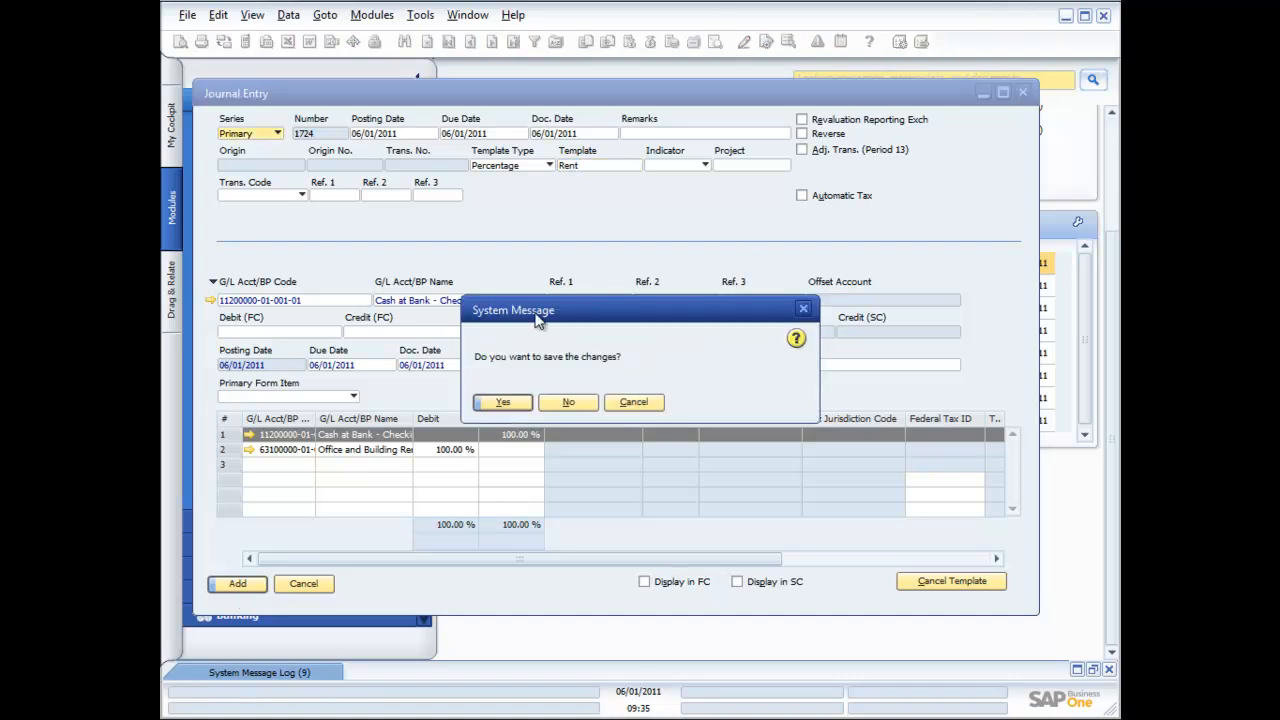
{"action": "left_click", "coordinate": [580, 403]}
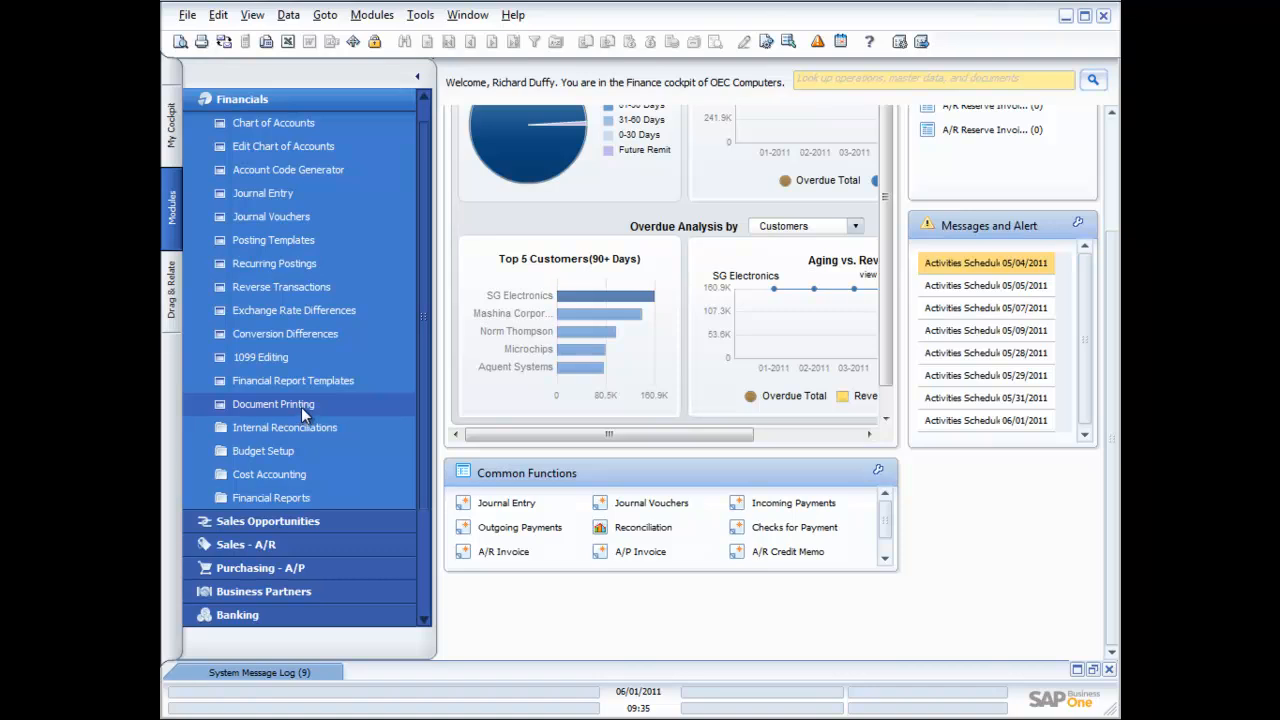
Go to Budget Setup > Budget and keep Main Budget-01/01/2006 as the scenario
{"action": "left_click", "coordinate": [272, 451]}
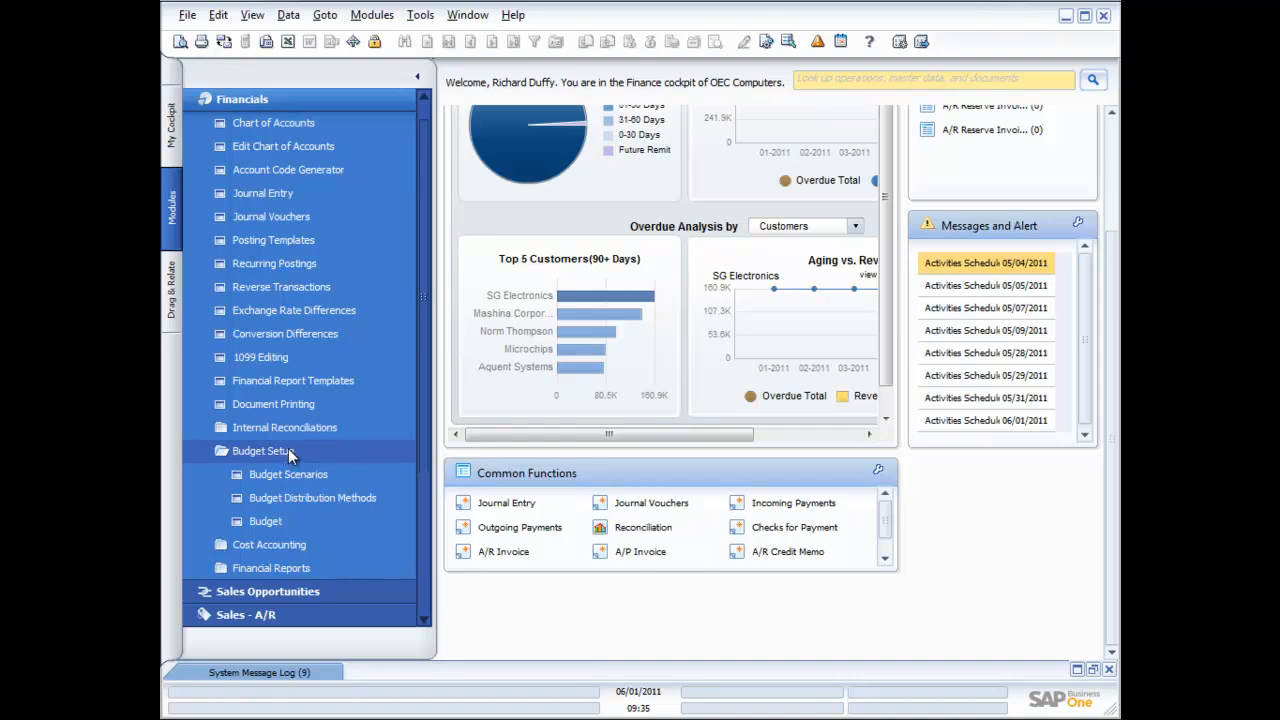
{"action": "left_click", "coordinate": [265, 521]}
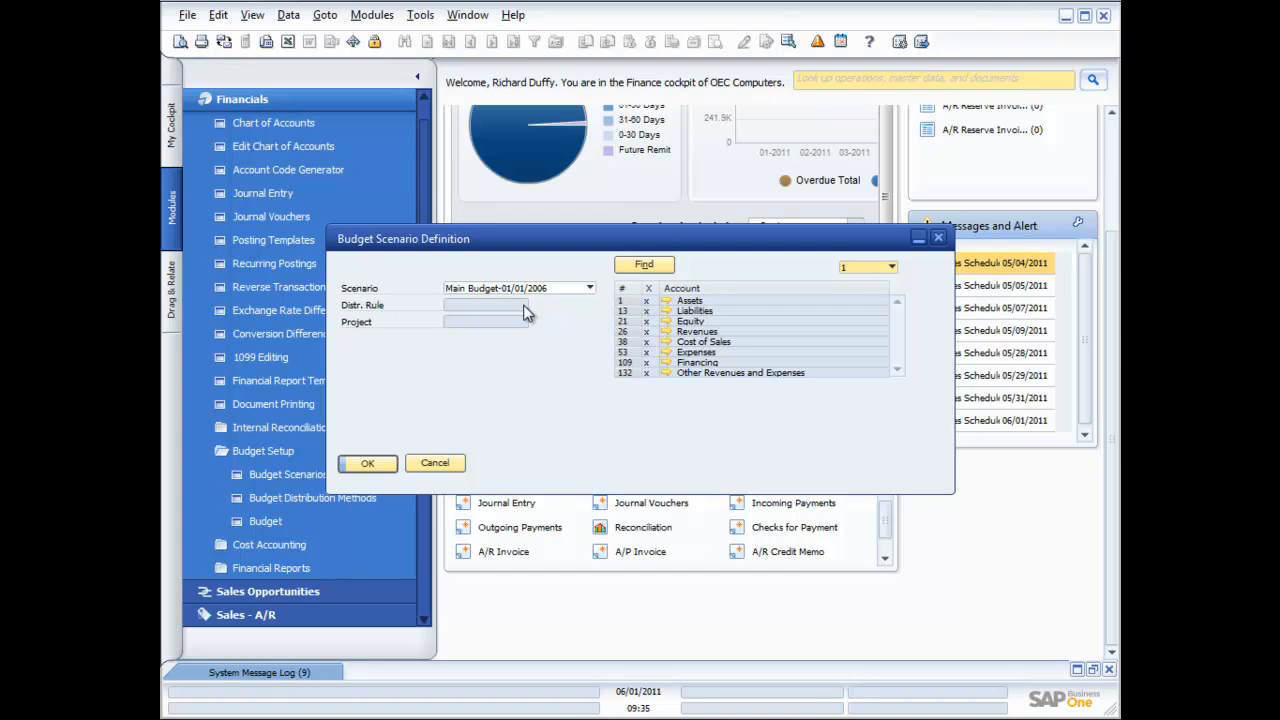
{"action": "left_click", "coordinate": [590, 289]}
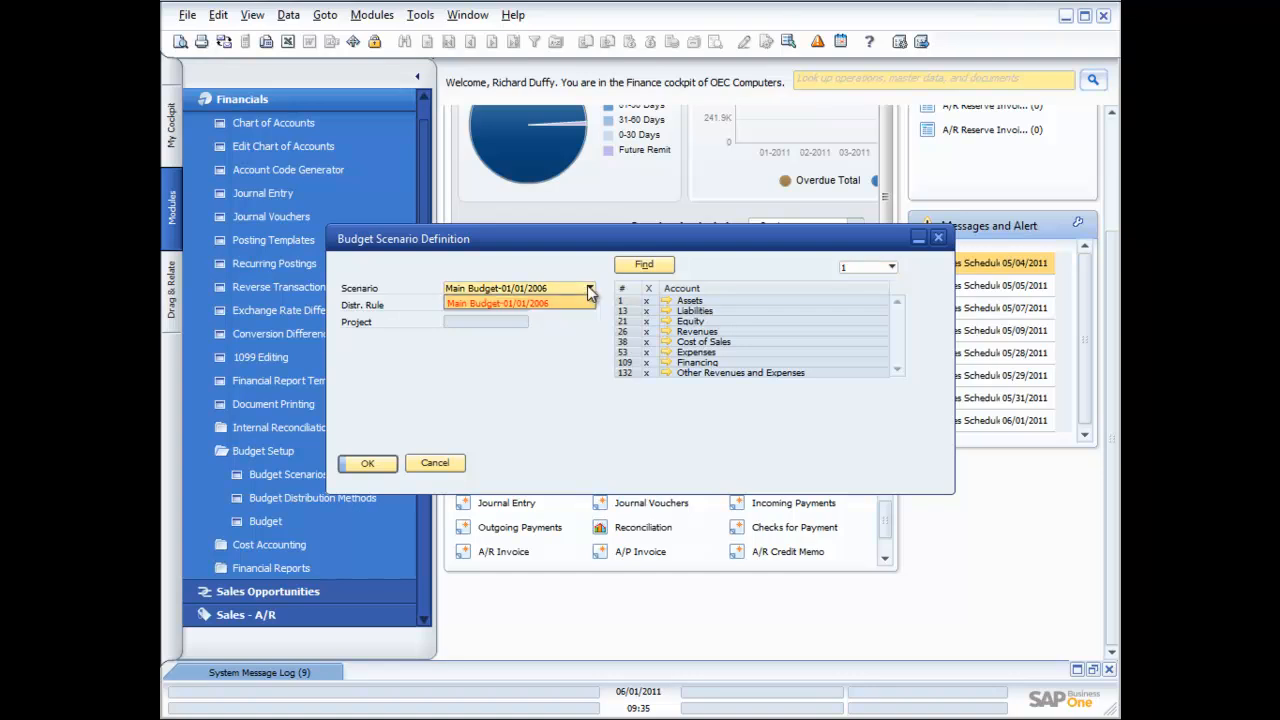
{"action": "left_click", "coordinate": [588, 286]}
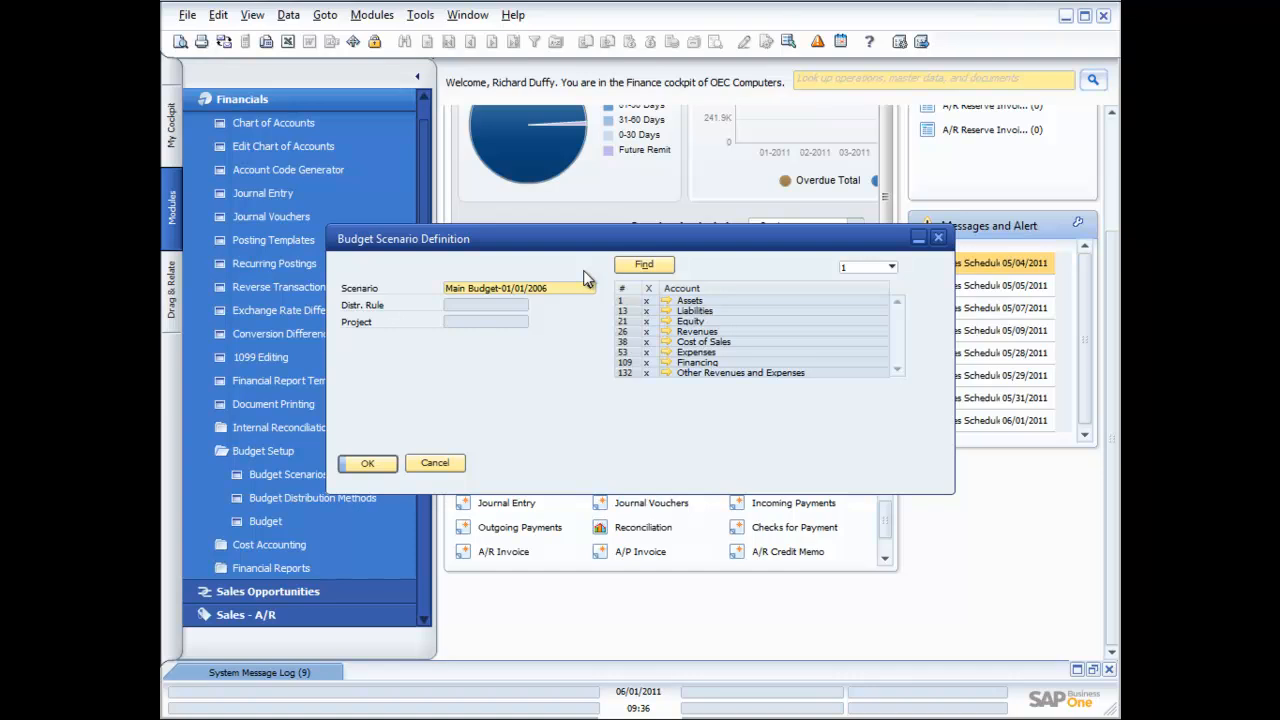
Cancel the budget definition, pick fiscal year 01/01/2012 in Budget Scenarios, and start Import Scenario
{"action": "left_click", "coordinate": [436, 465]}
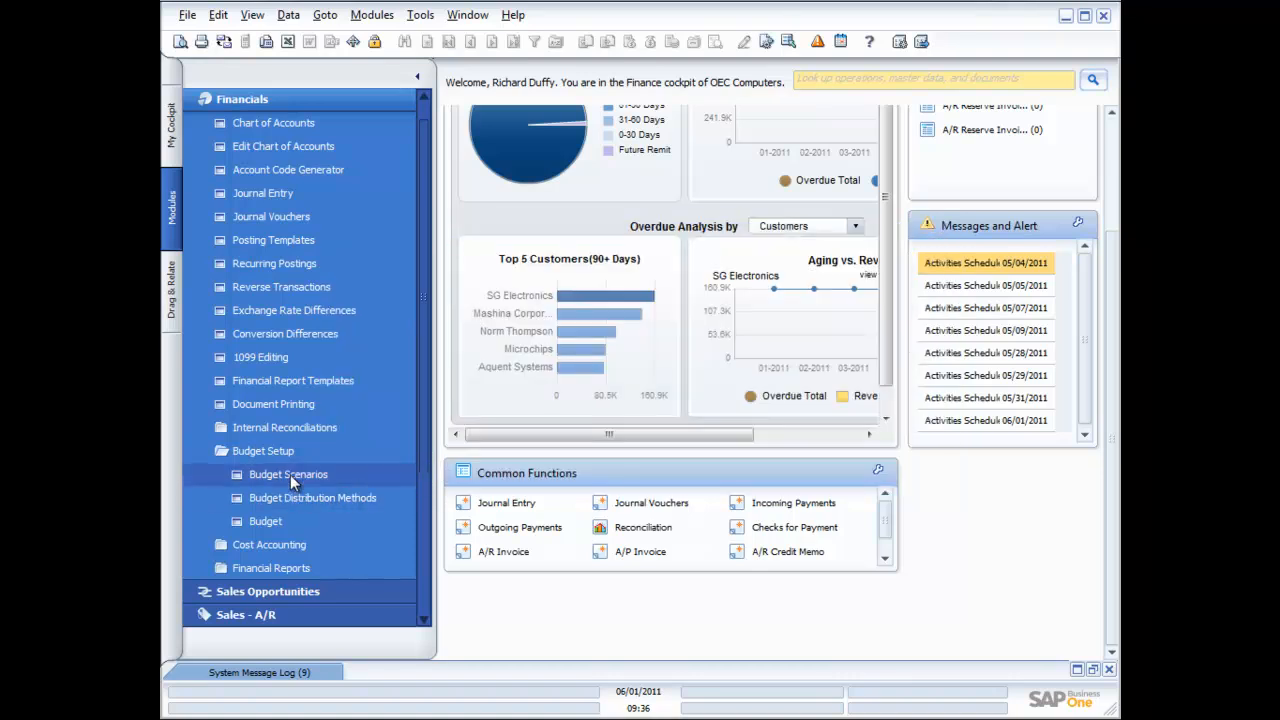
{"action": "left_click", "coordinate": [287, 473]}
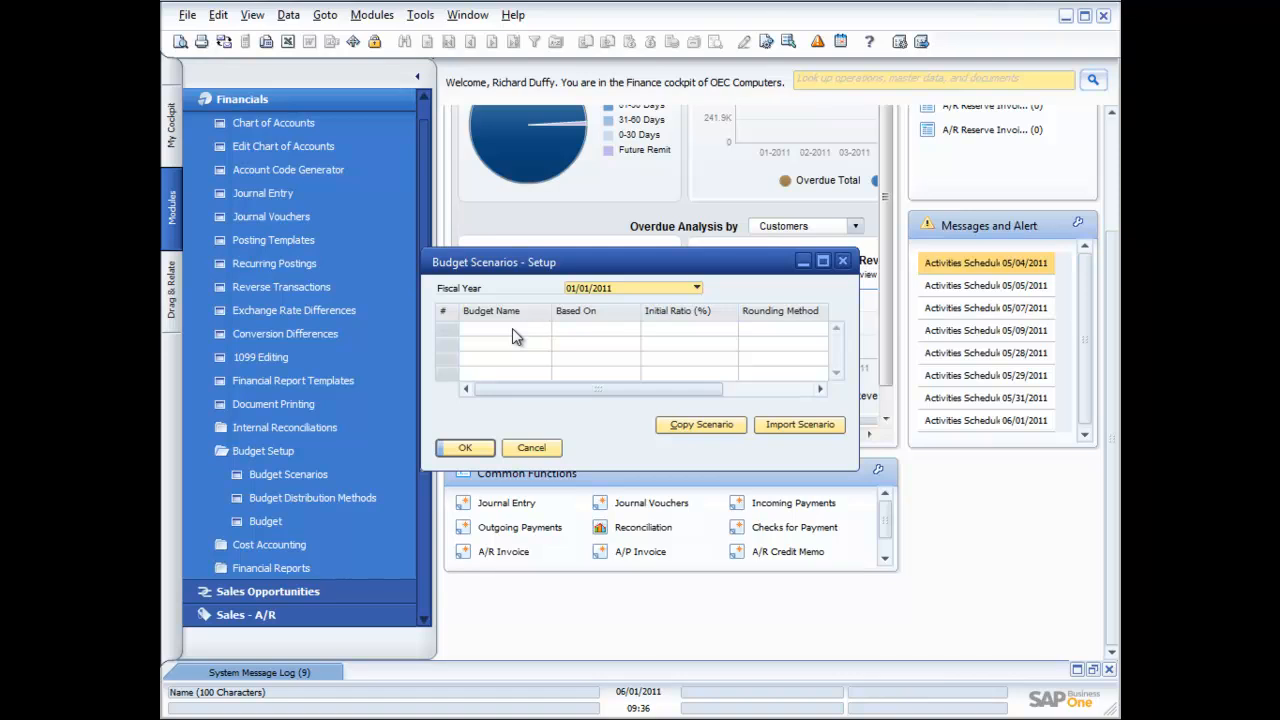
{"action": "left_click", "coordinate": [696, 289]}
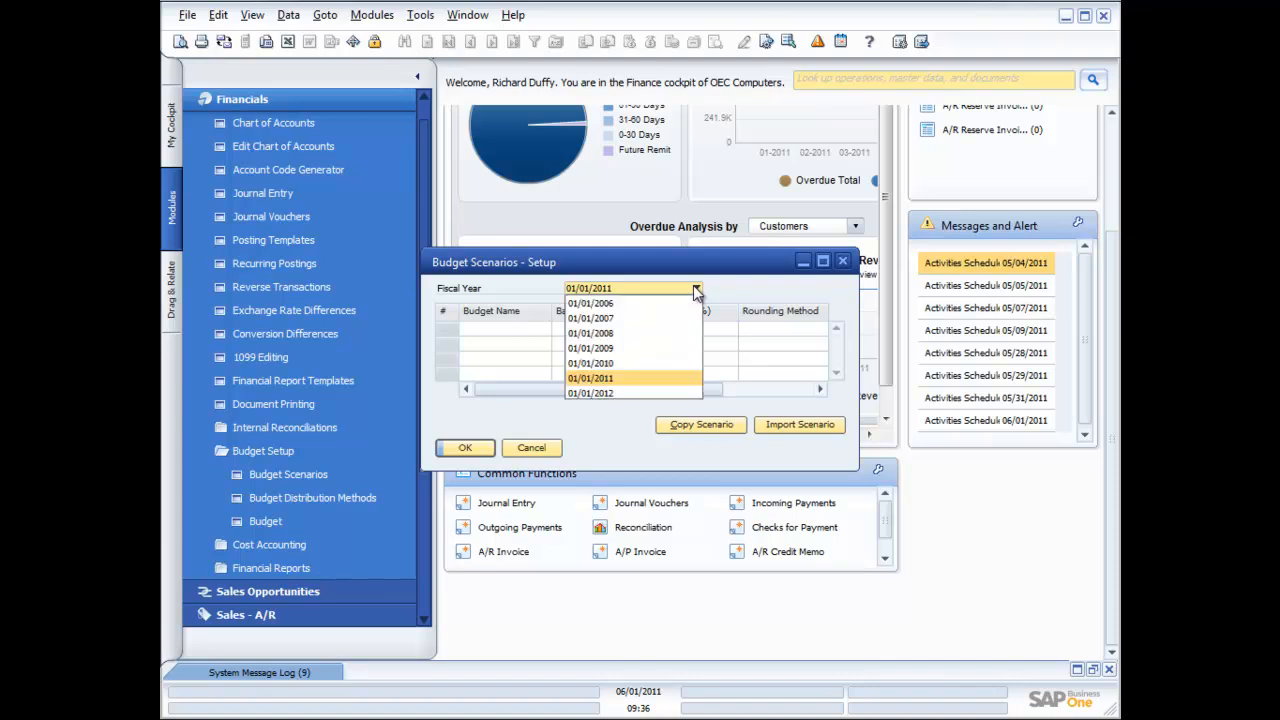
{"action": "left_click", "coordinate": [612, 393]}
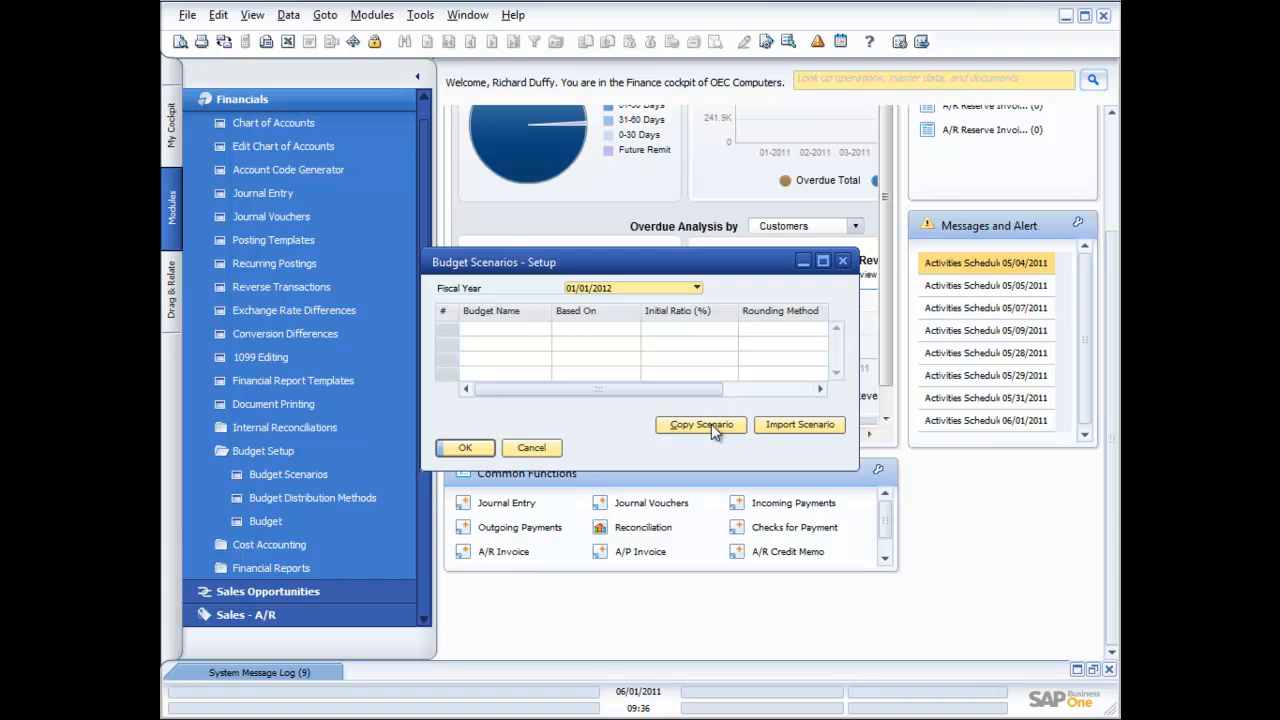
{"action": "left_click", "coordinate": [783, 425]}
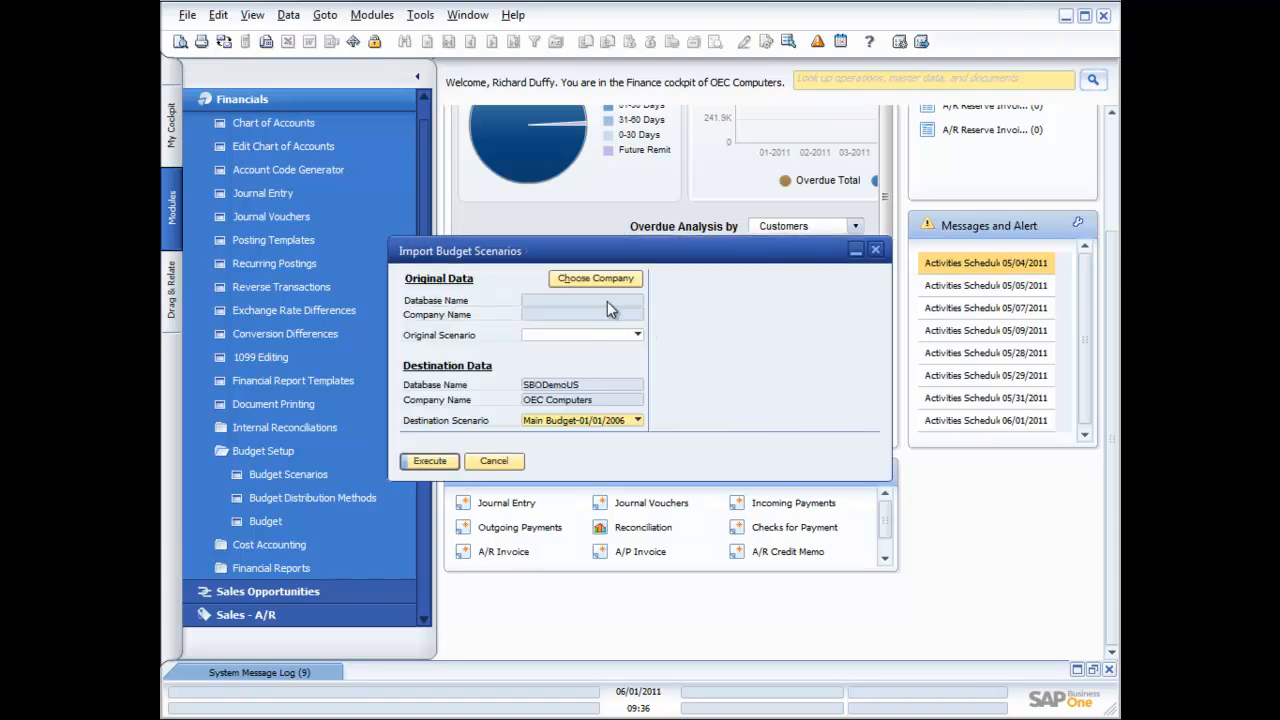
Try original and destination scenario choices in the import window, then return to the setup
{"action": "left_click", "coordinate": [637, 336]}
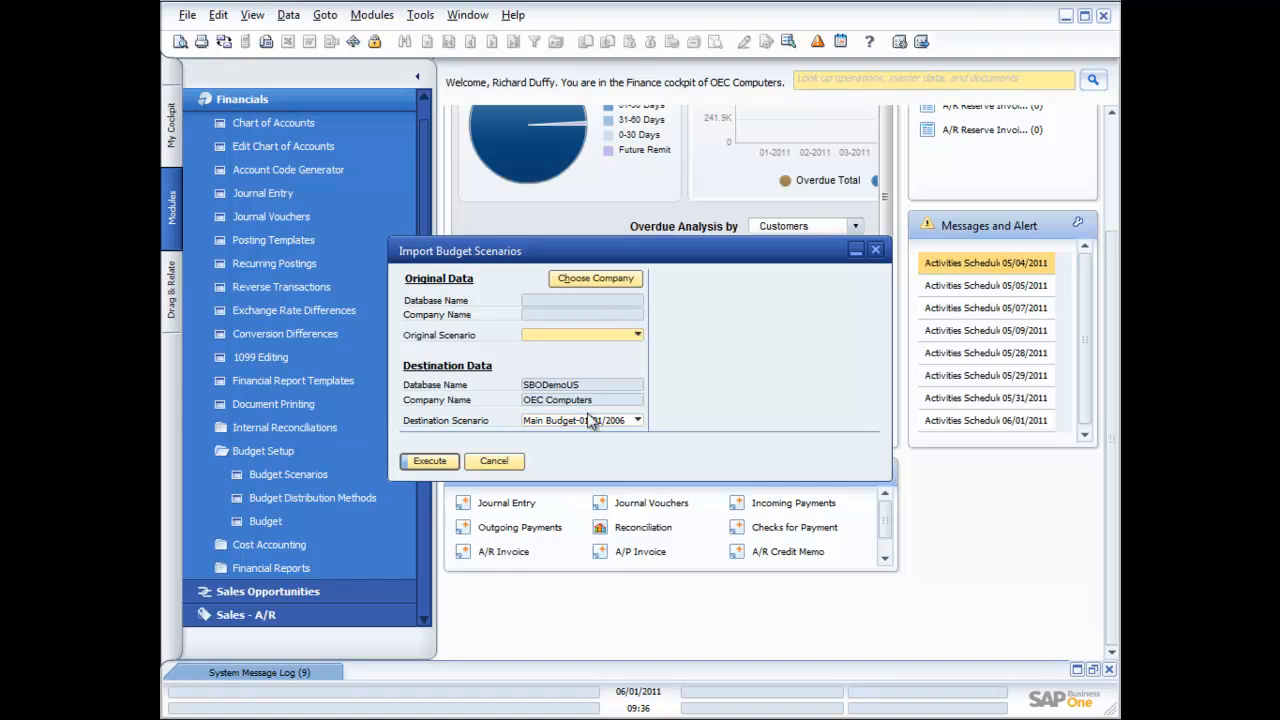
{"action": "left_click", "coordinate": [636, 420]}
{"action": "left_click", "coordinate": [632, 446]}
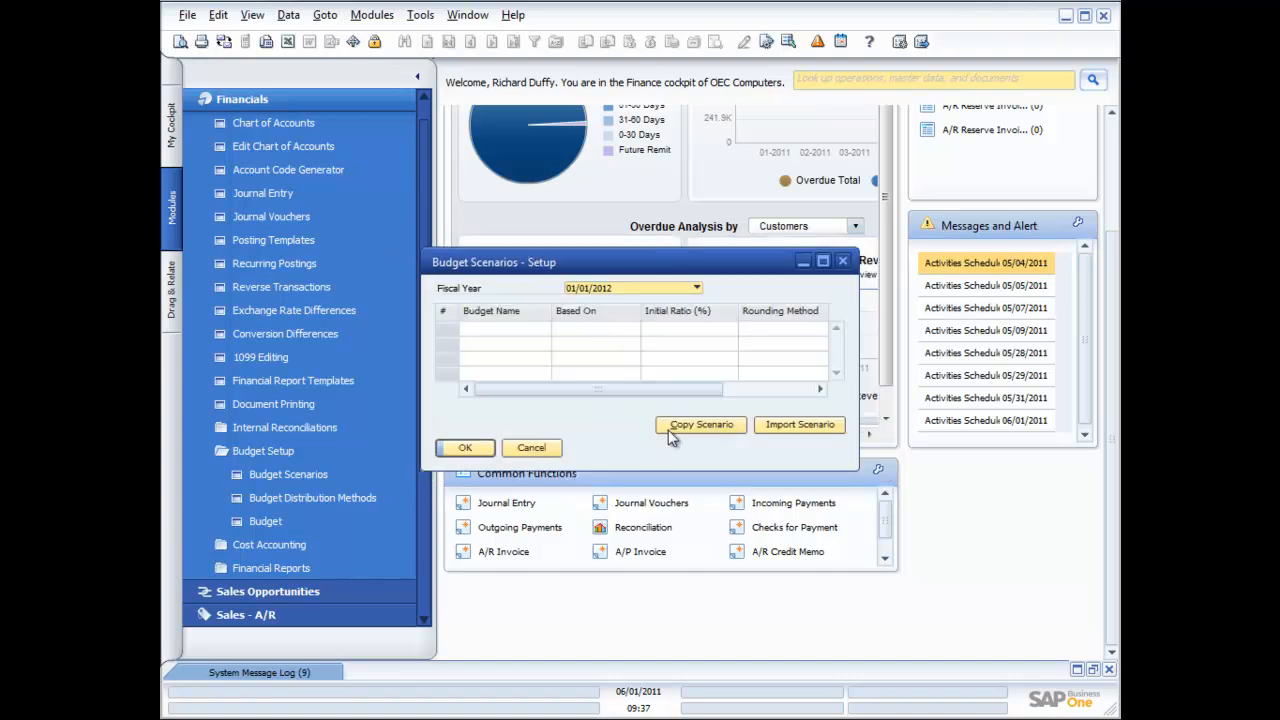
Explore copying to a new destination scenario, then close Budget Scenarios setup without changes
{"action": "left_click", "coordinate": [690, 430]}
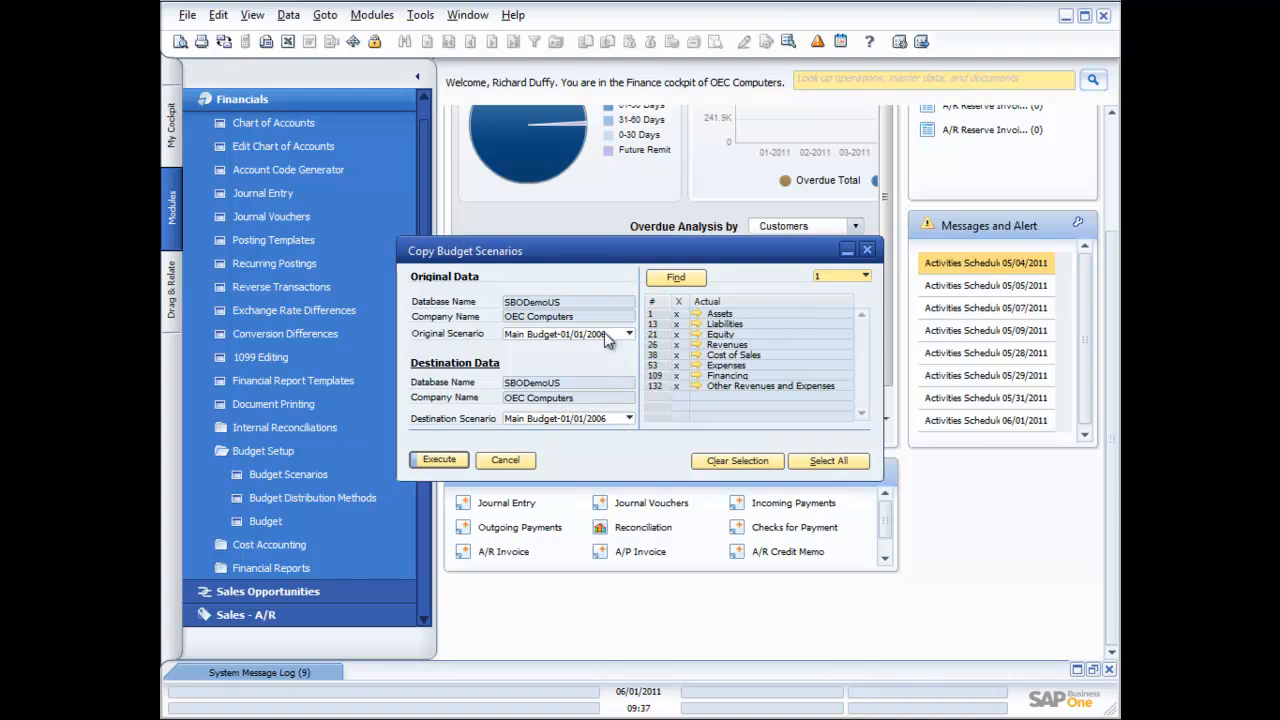
{"action": "left_click", "coordinate": [628, 419]}
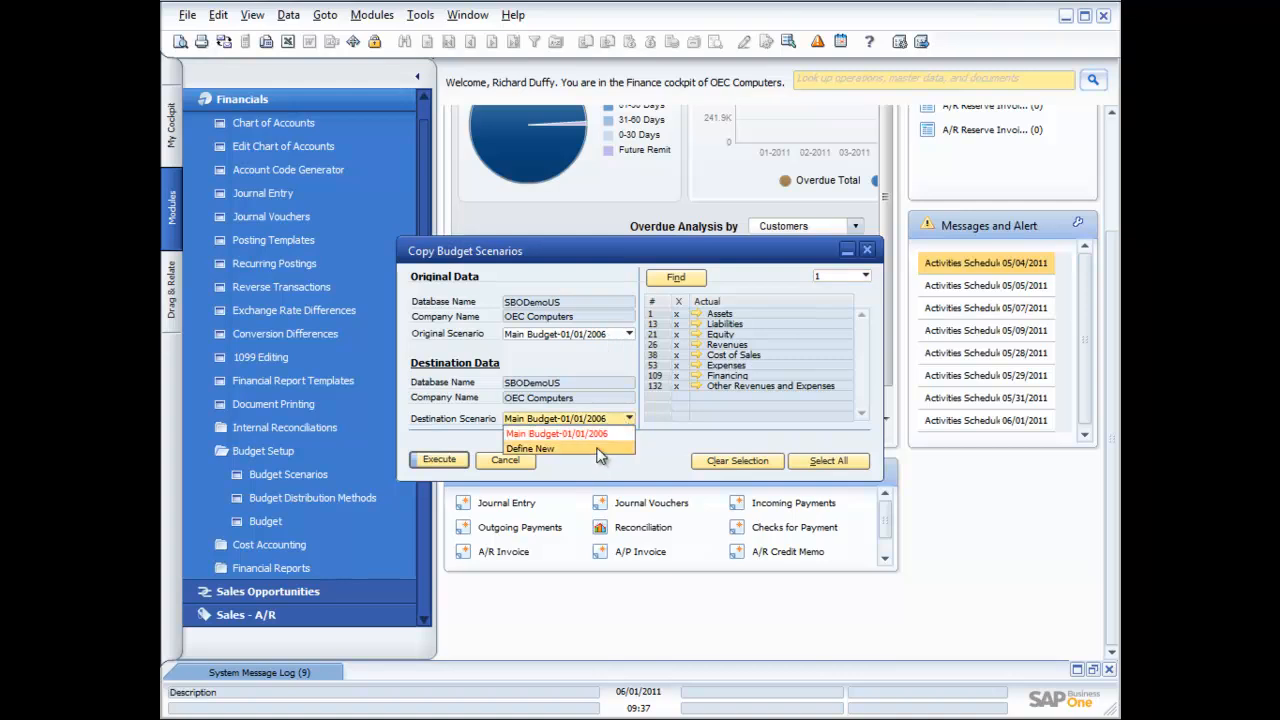
{"action": "left_click", "coordinate": [597, 449]}
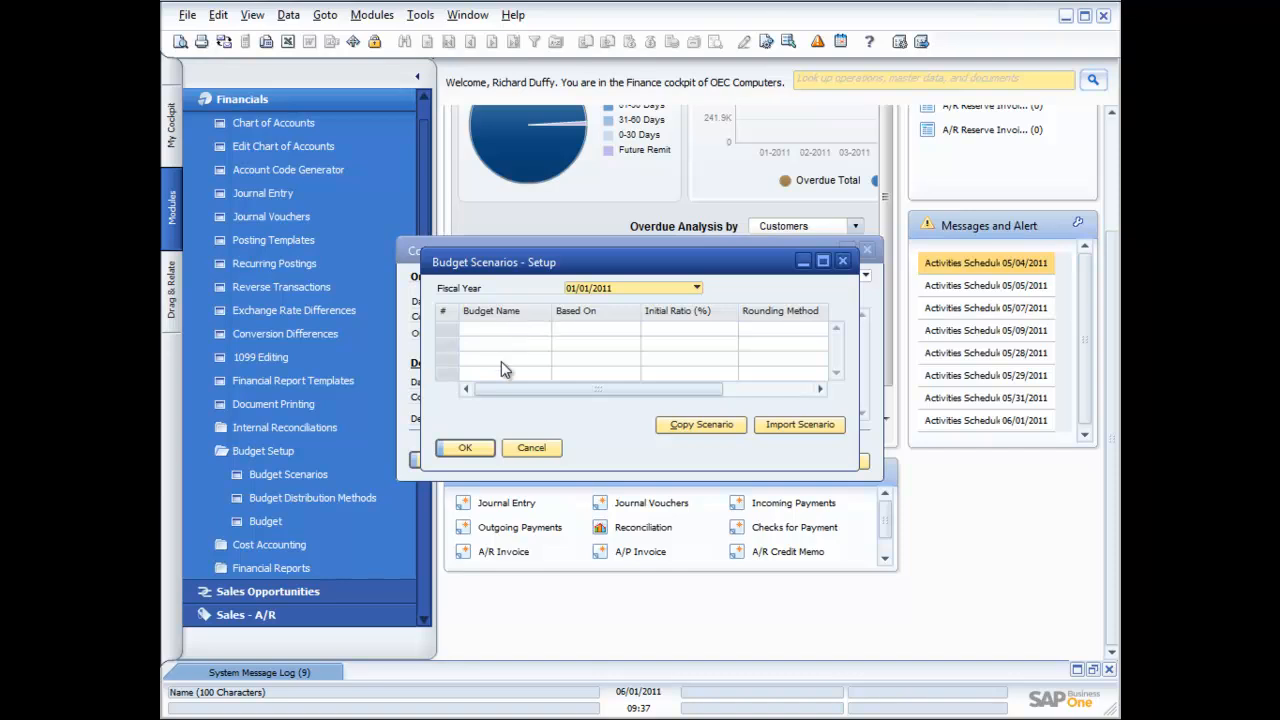
{"action": "left_click", "coordinate": [469, 453]}
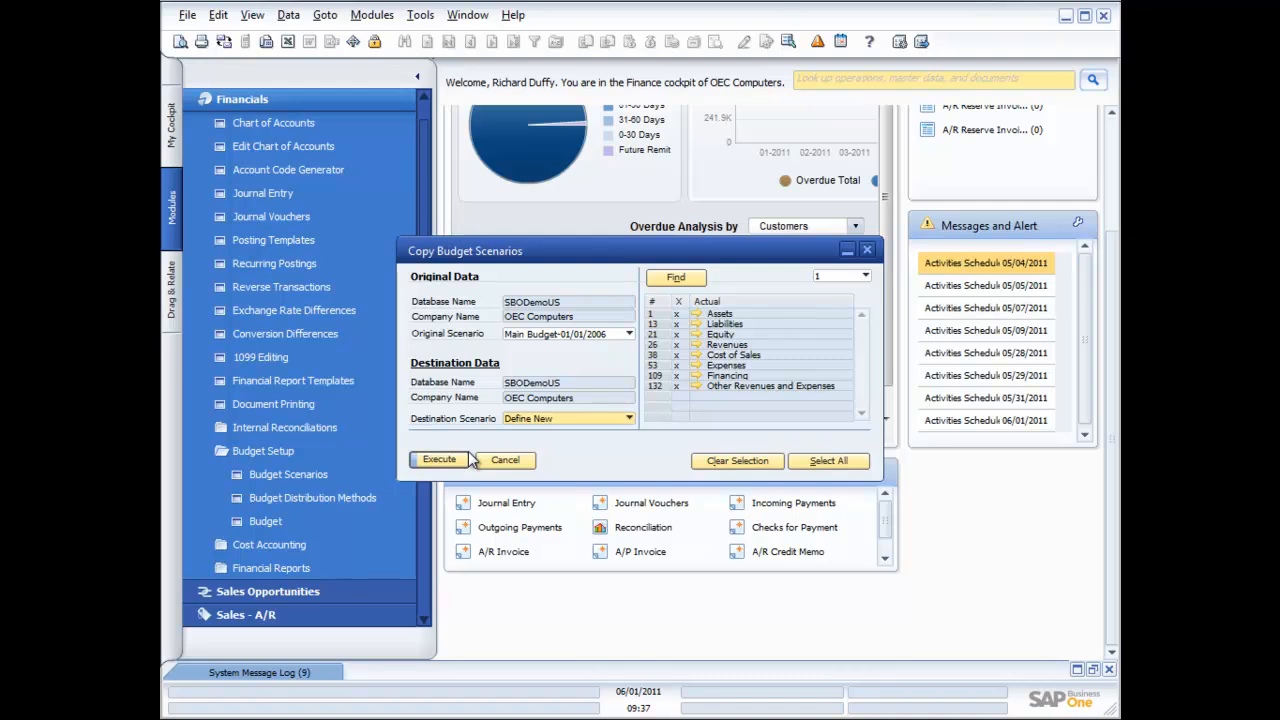
{"action": "left_click", "coordinate": [466, 459]}
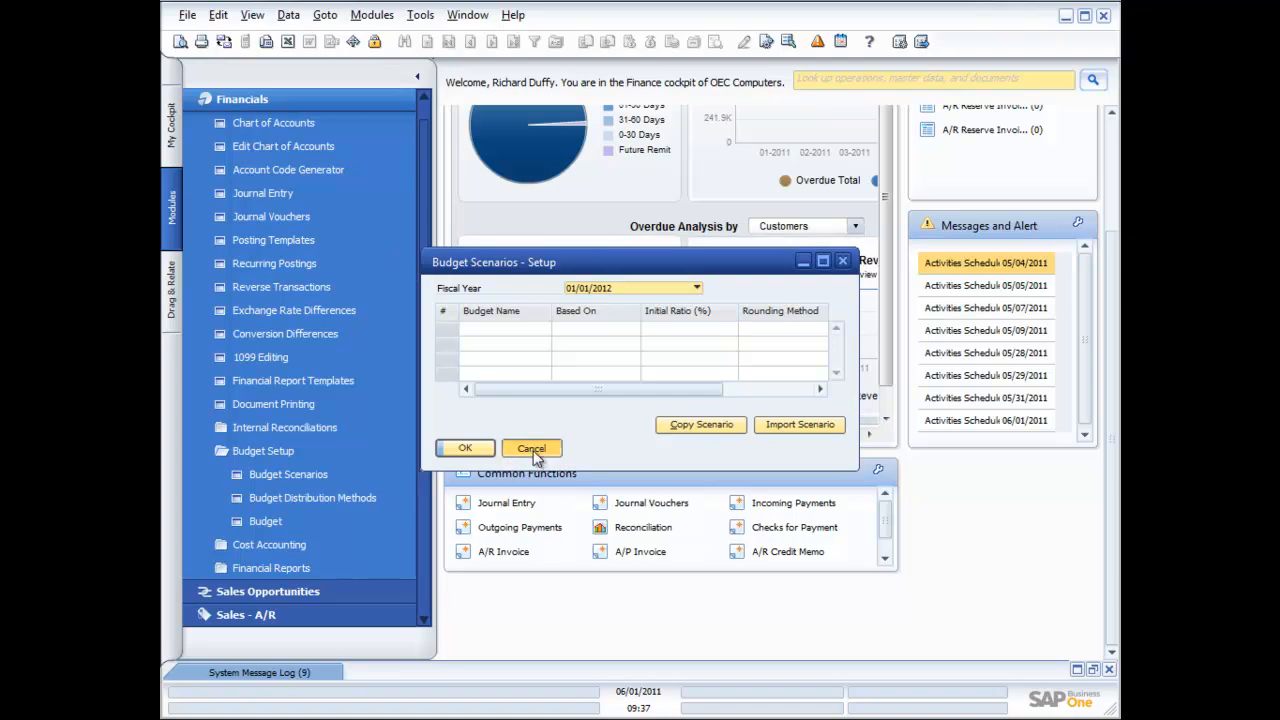
{"action": "left_click", "coordinate": [532, 449]}
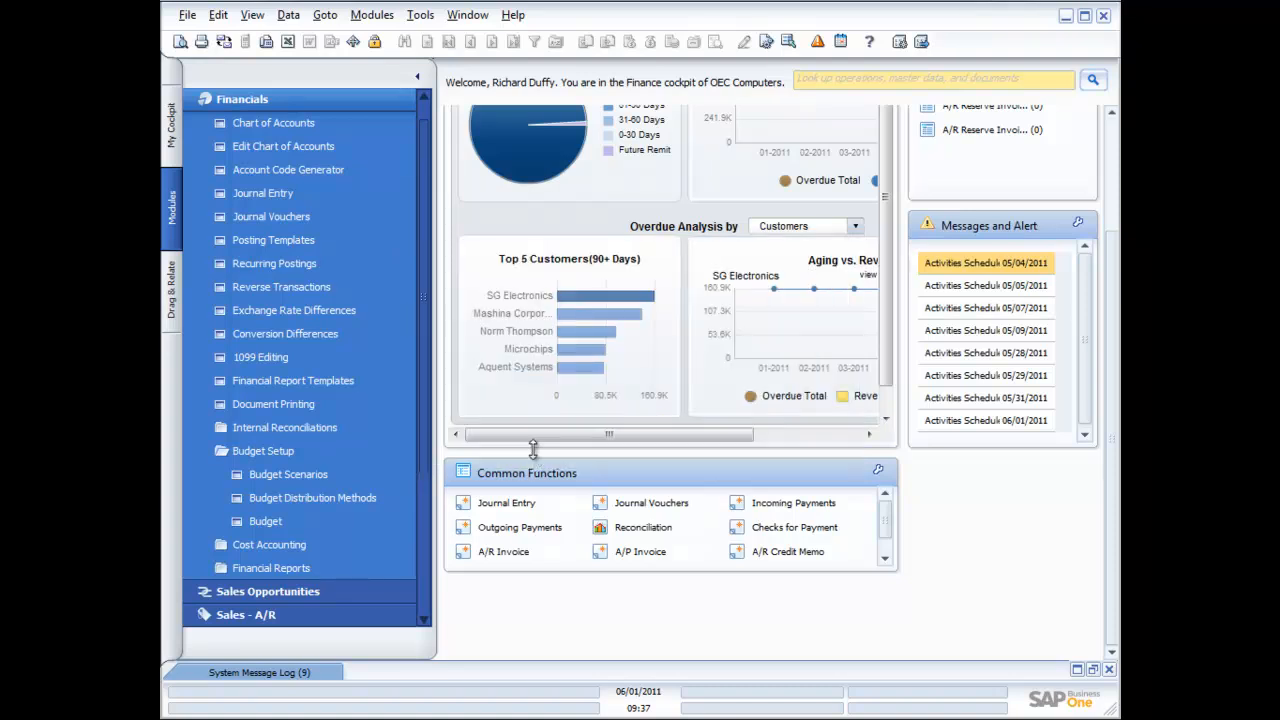
{"action": "left_click", "coordinate": [349, 495]}
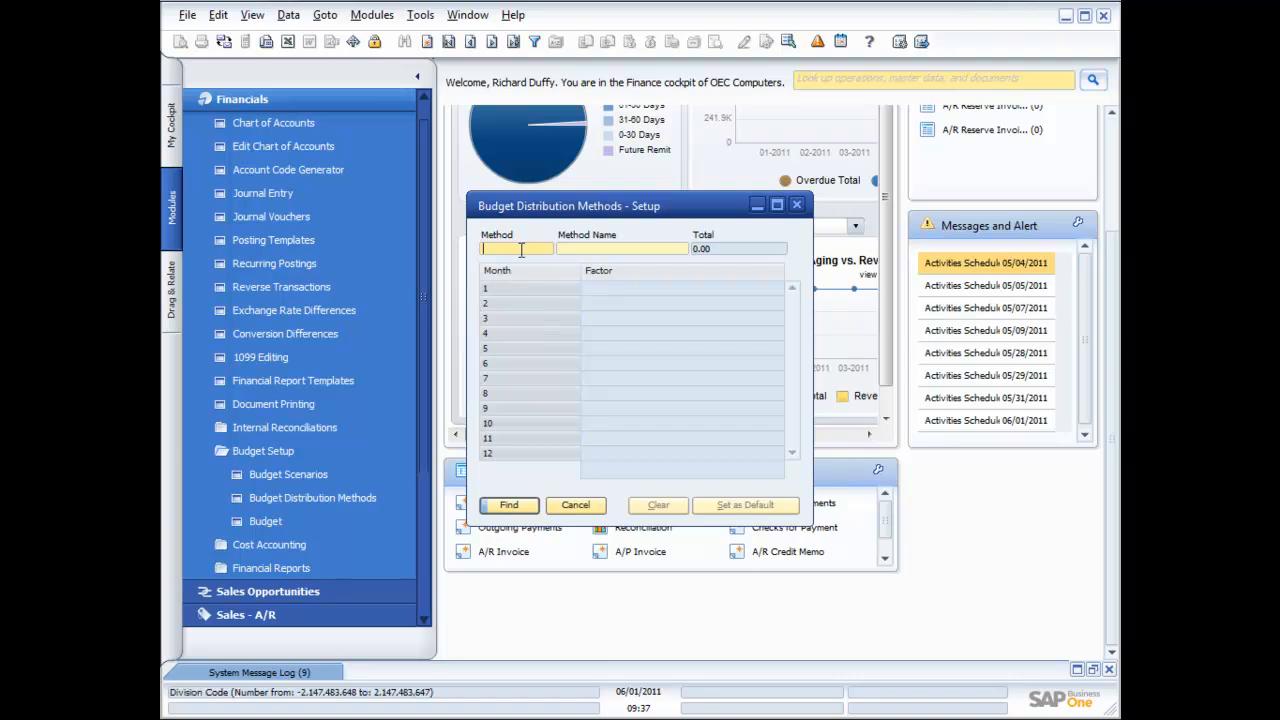
{"action": "left_click", "coordinate": [451, 47]}
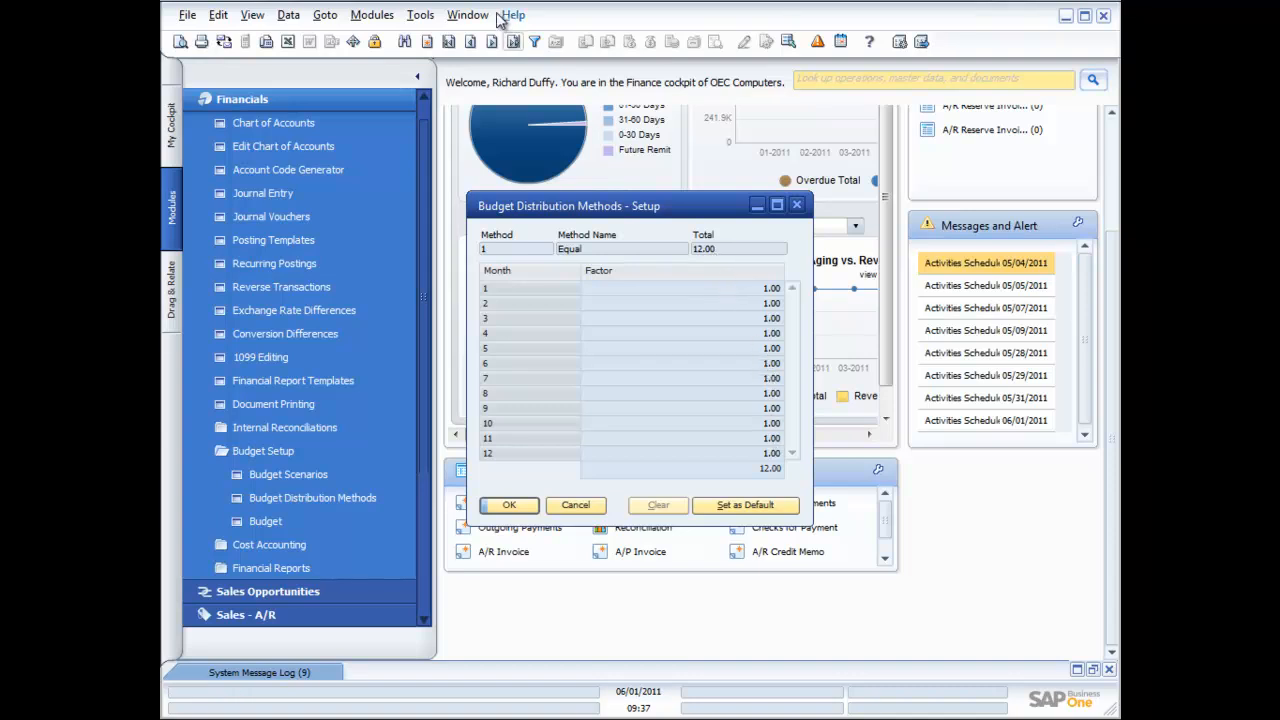
{"action": "left_click", "coordinate": [491, 43]}
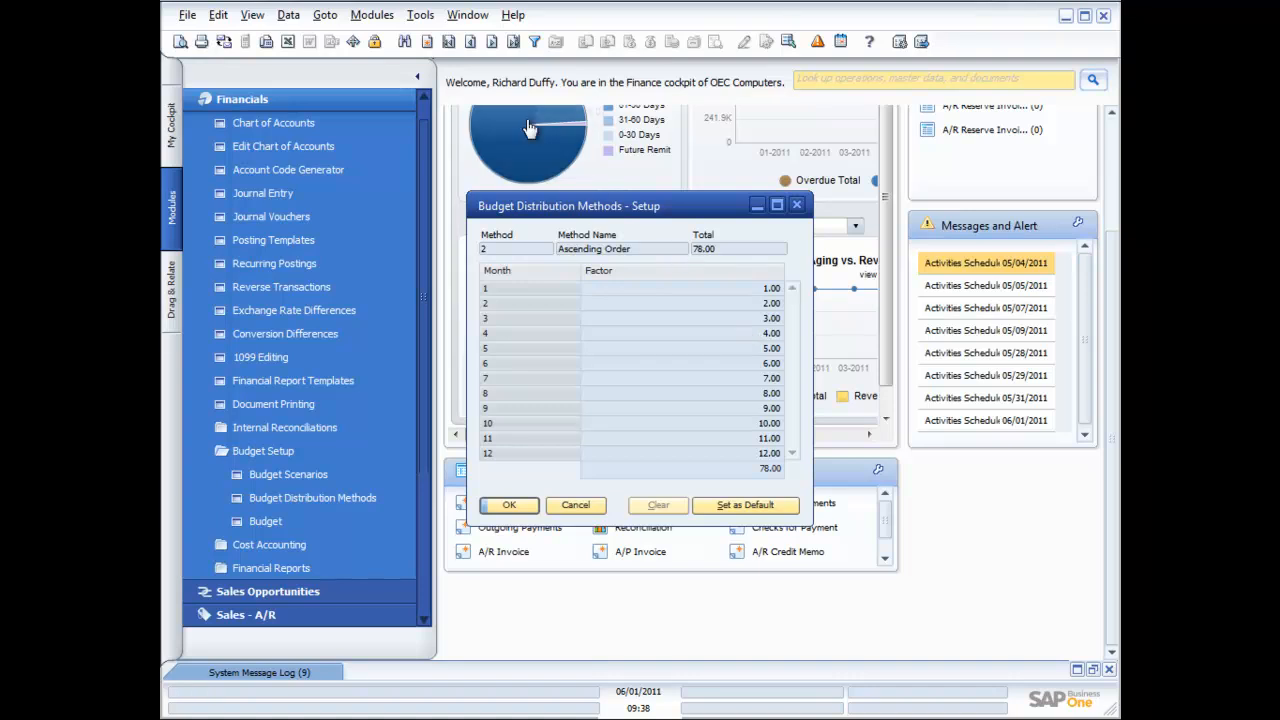
{"action": "left_click", "coordinate": [491, 42]}
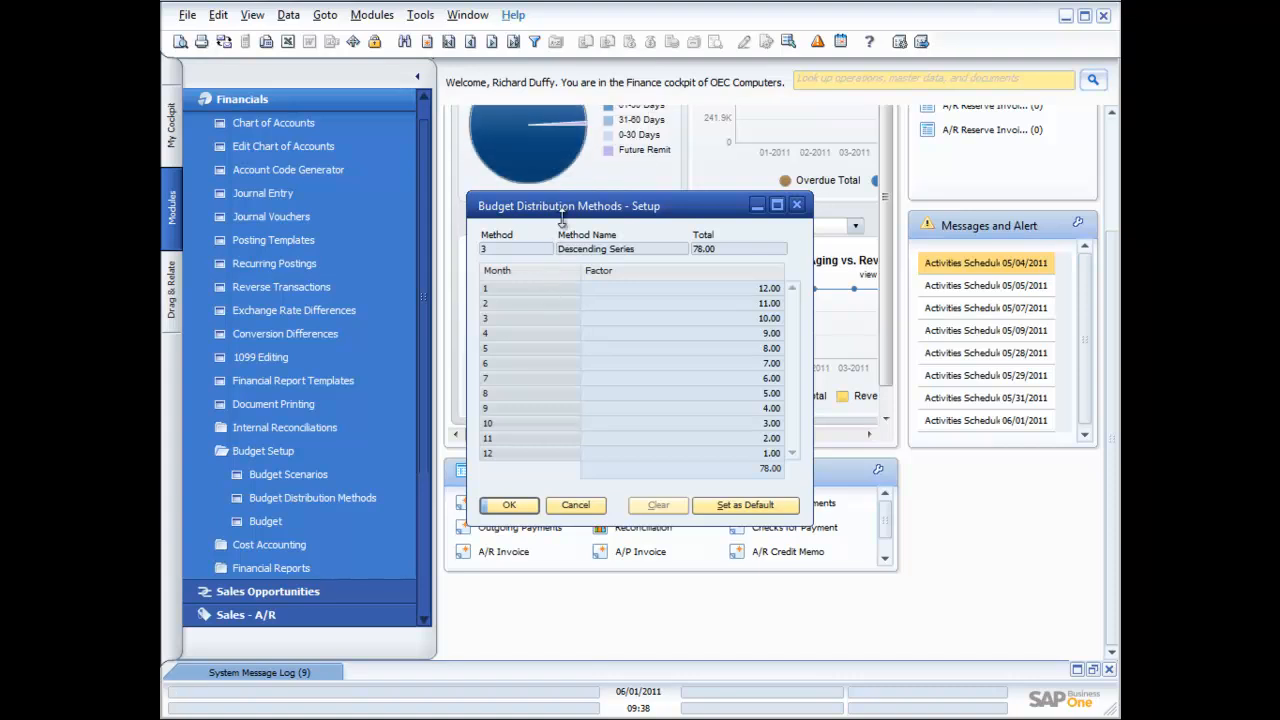
{"action": "left_click", "coordinate": [493, 42]}
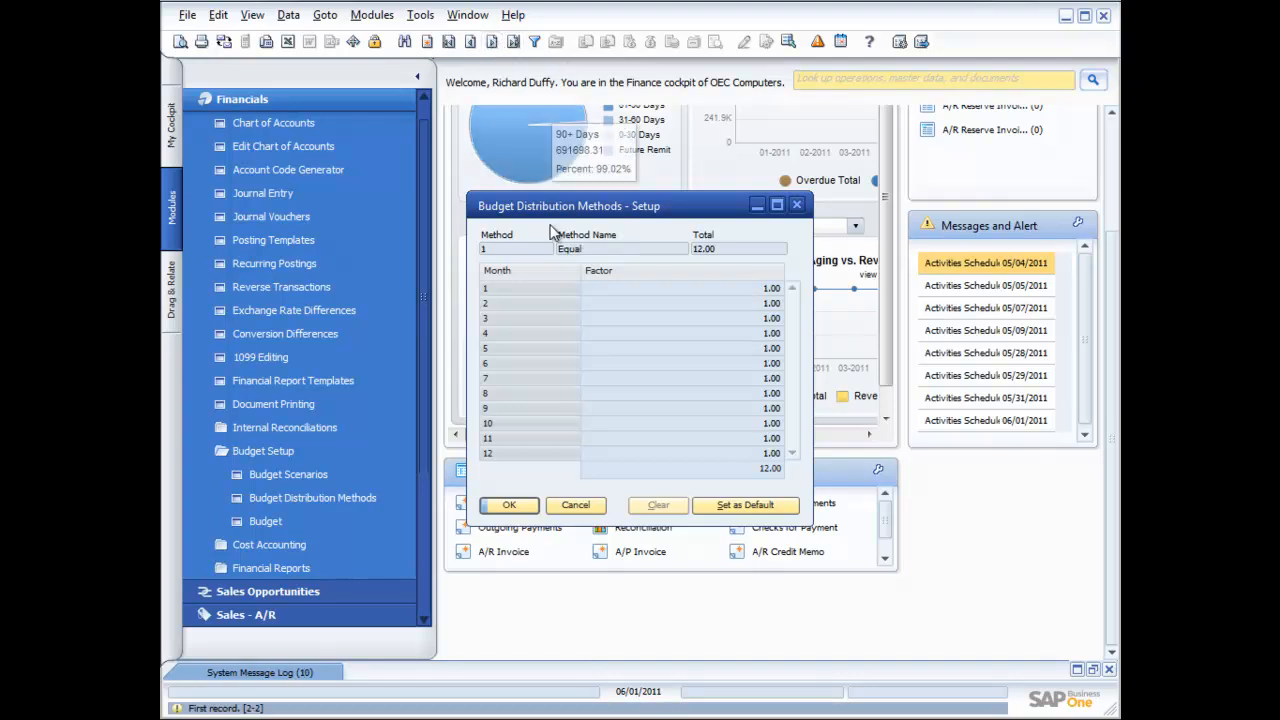
{"action": "left_click", "coordinate": [588, 507]}
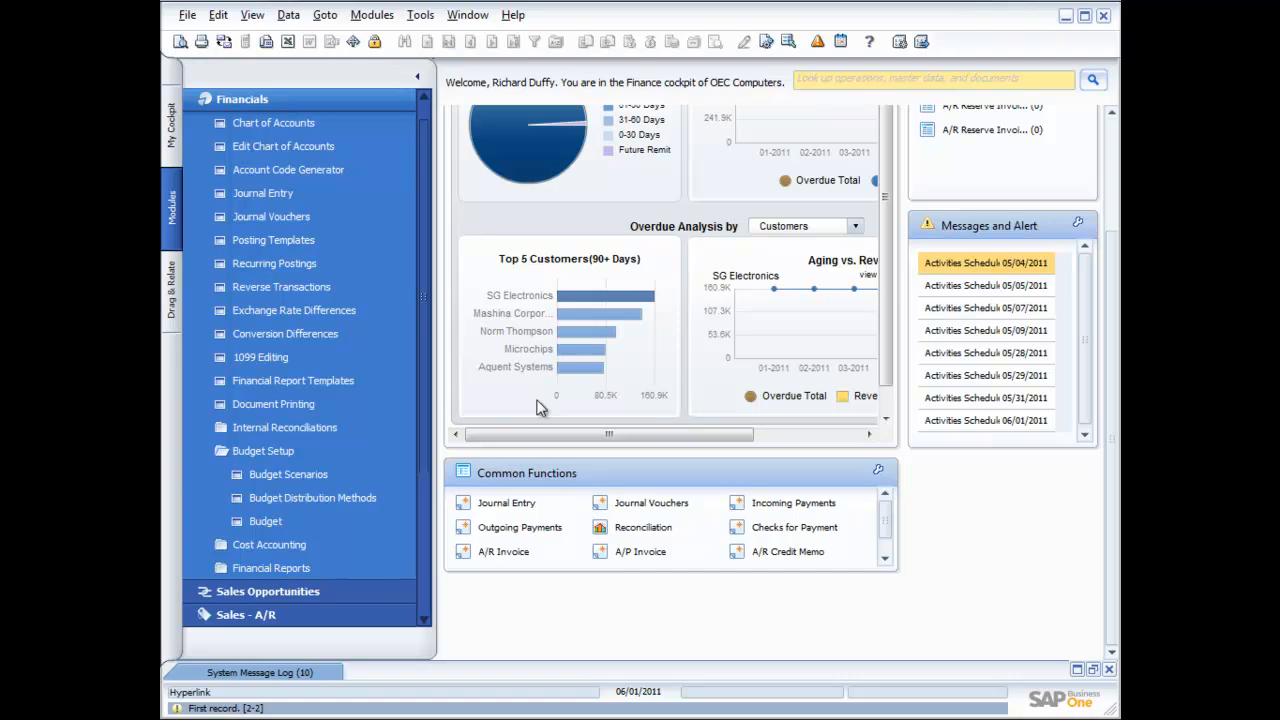
Open the Main Budget scenario's account budgets with the account tree expanded to level 4
{"action": "left_click", "coordinate": [257, 519]}
{"action": "left_click", "coordinate": [868, 267]}
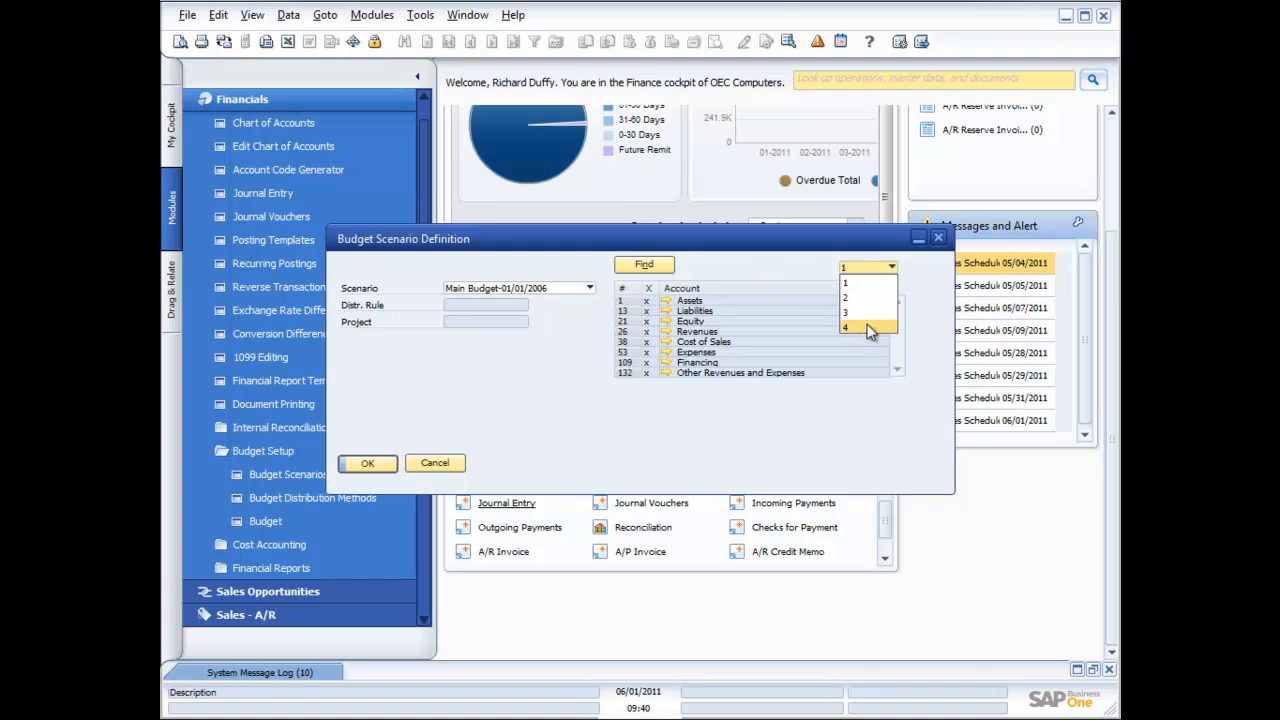
{"action": "left_click", "coordinate": [860, 330]}
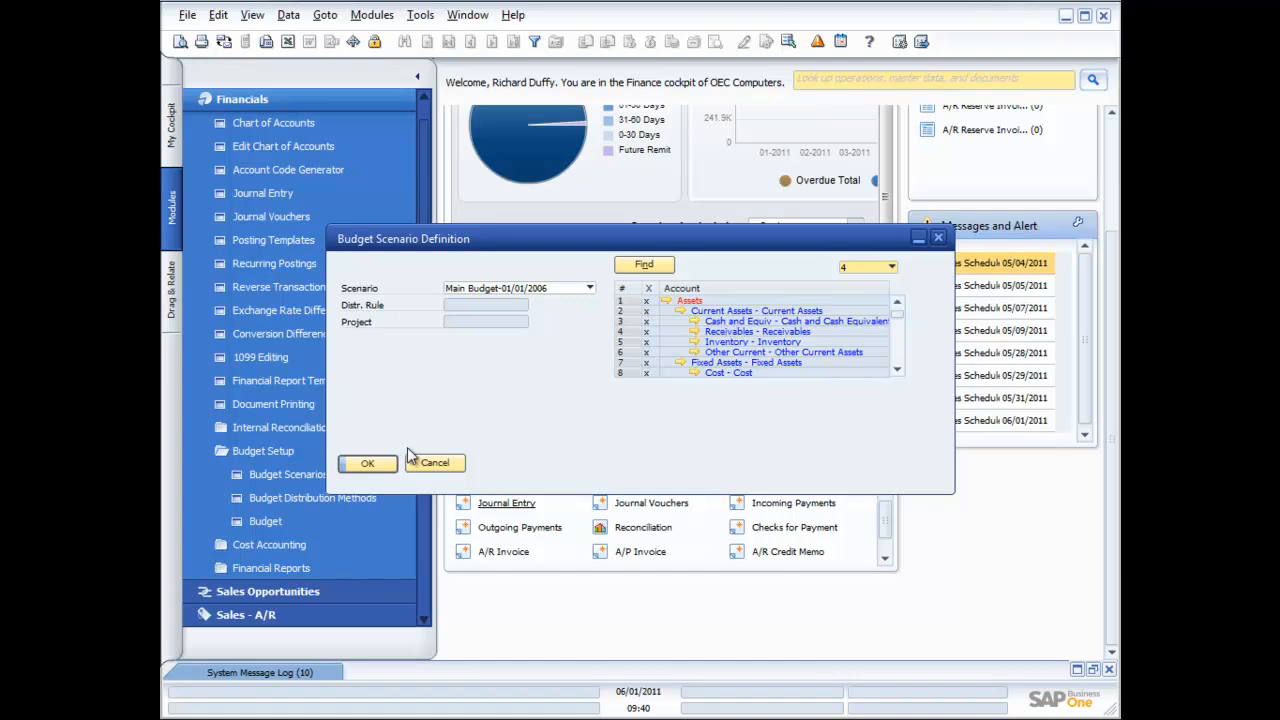
{"action": "left_click", "coordinate": [369, 466]}
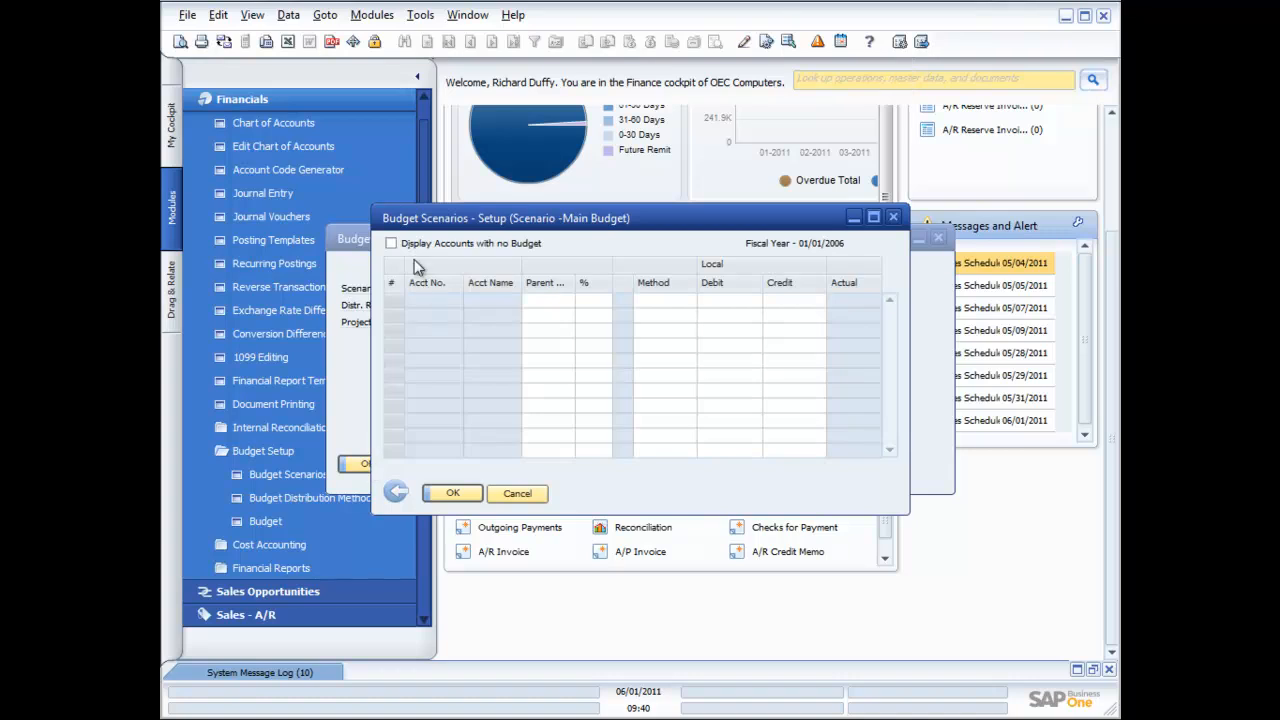
Show accounts with no budget, widen the Acct Name column, and set row 1's method to Manual
{"action": "left_click", "coordinate": [391, 244]}
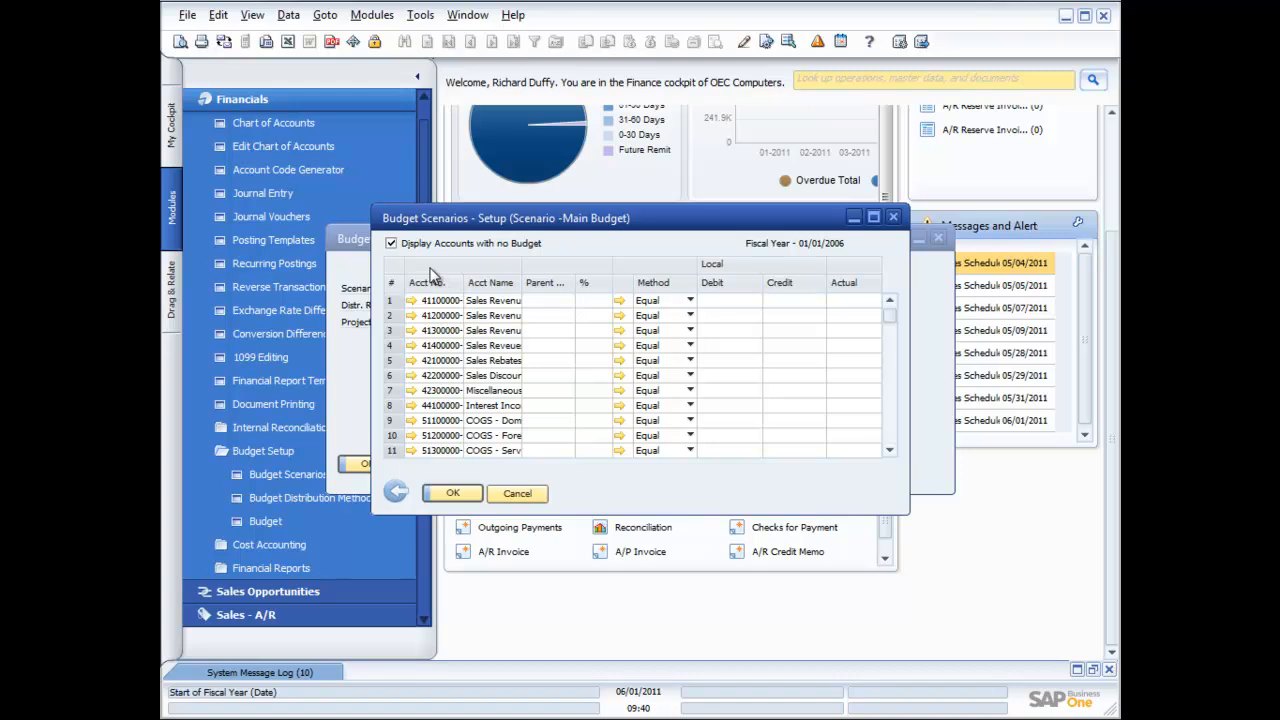
{"action": "left_click_drag", "start_coordinate": [521, 283], "coordinate": [552, 287]}
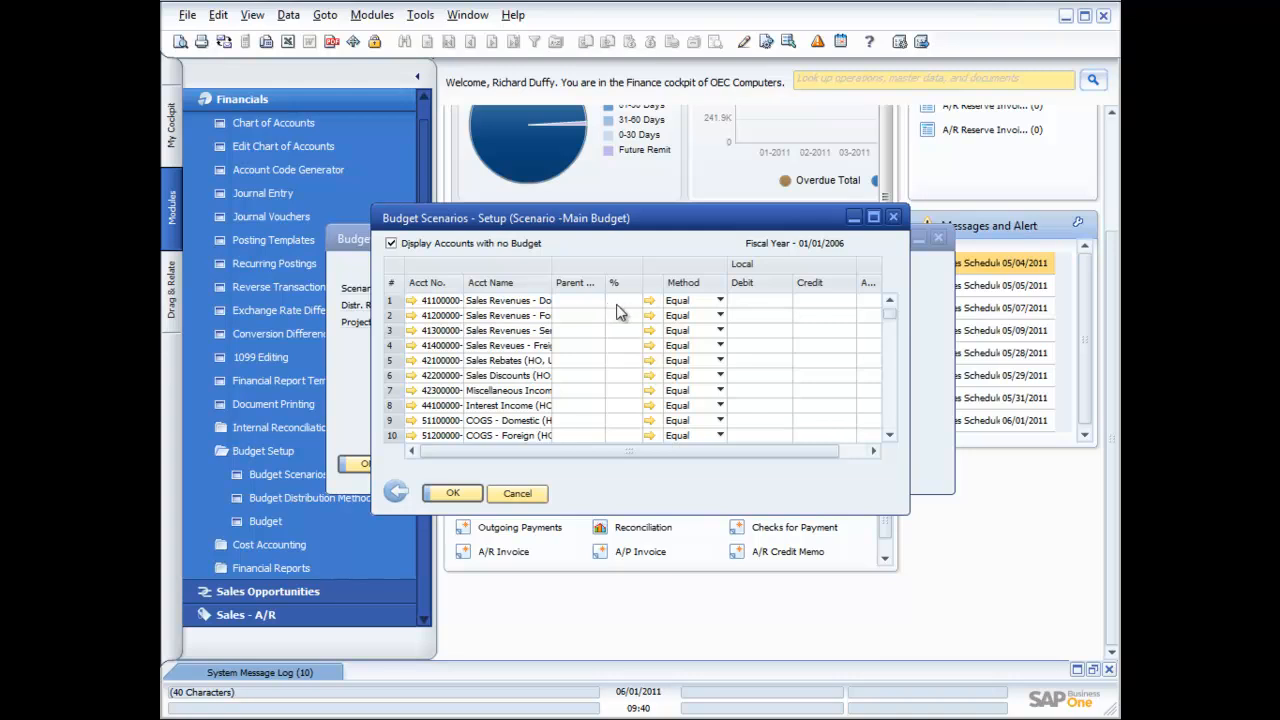
{"action": "left_click", "coordinate": [764, 302]}
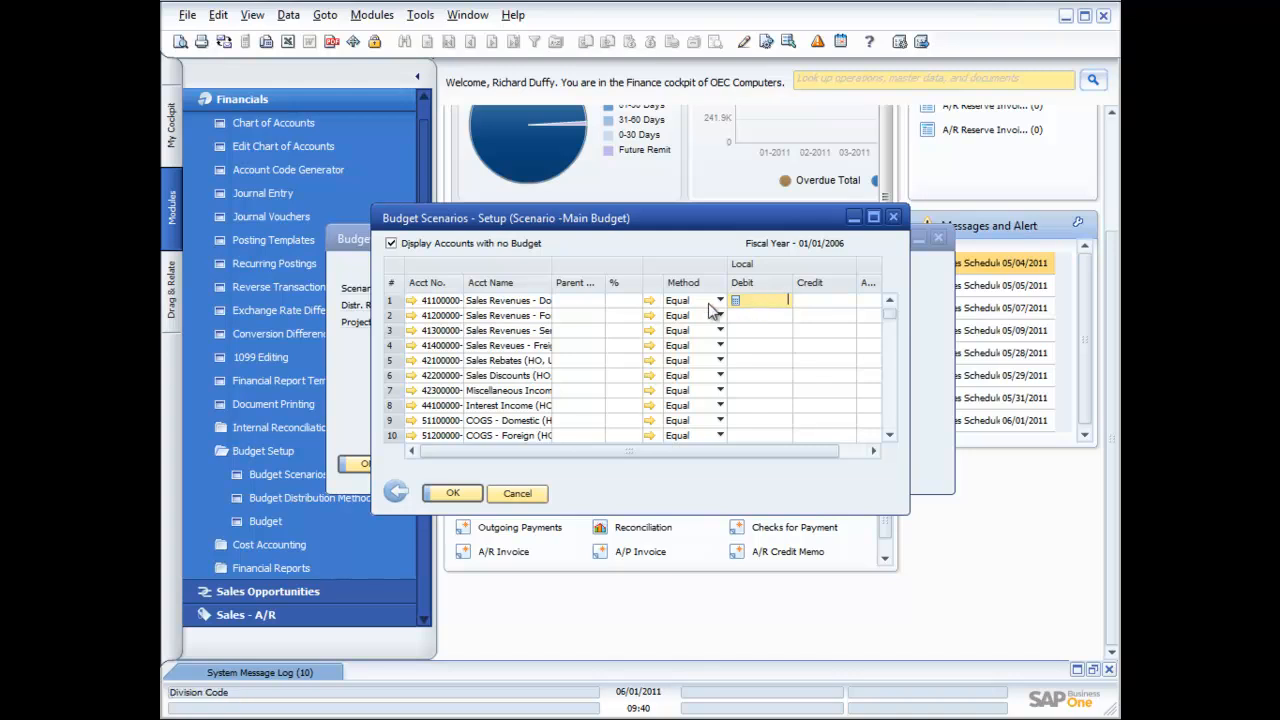
{"action": "left_click", "coordinate": [720, 300]}
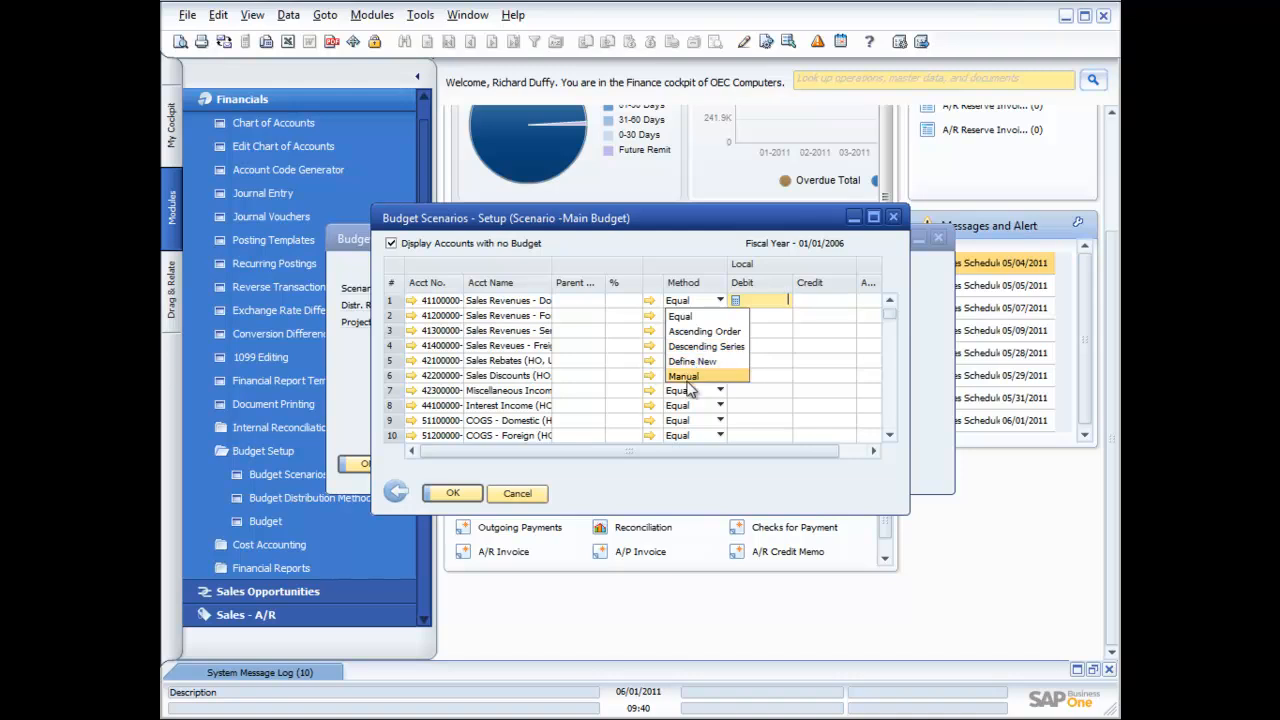
{"action": "left_click", "coordinate": [687, 378]}
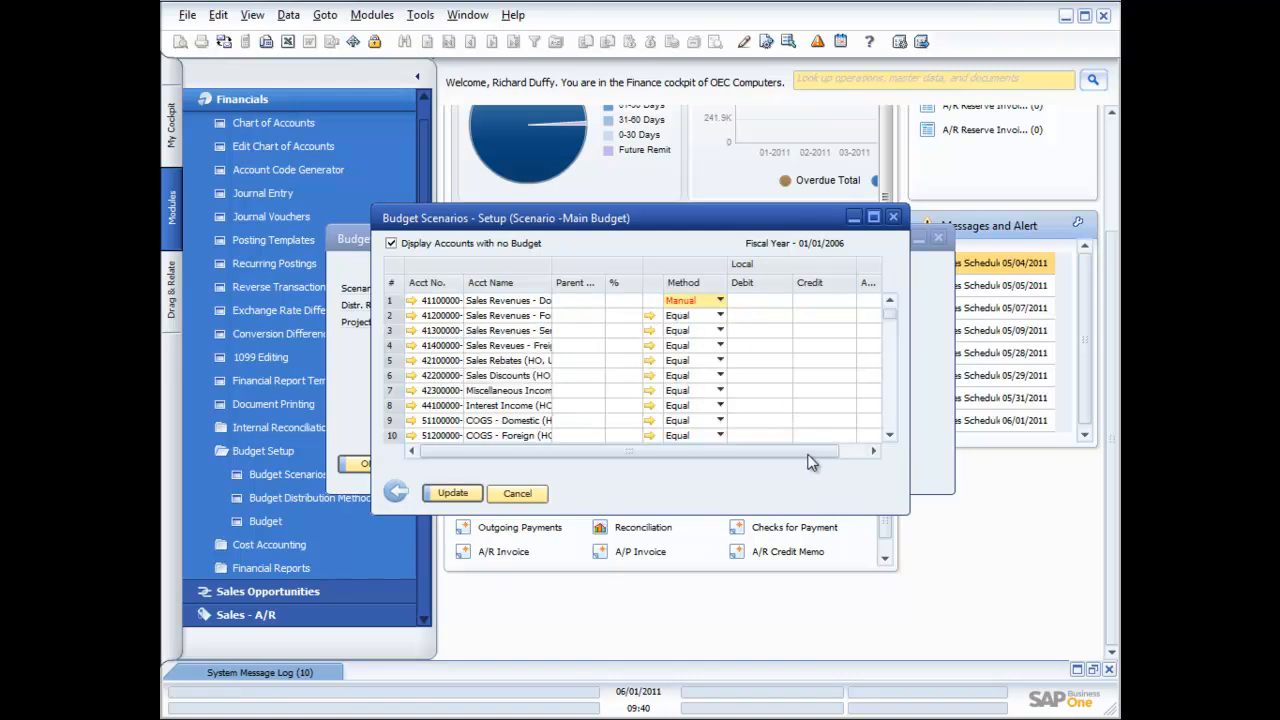
Clear the debit and give account 41100000 a 120,000.00 credit budget, accepting the warning
{"action": "left_click", "coordinate": [746, 300]}
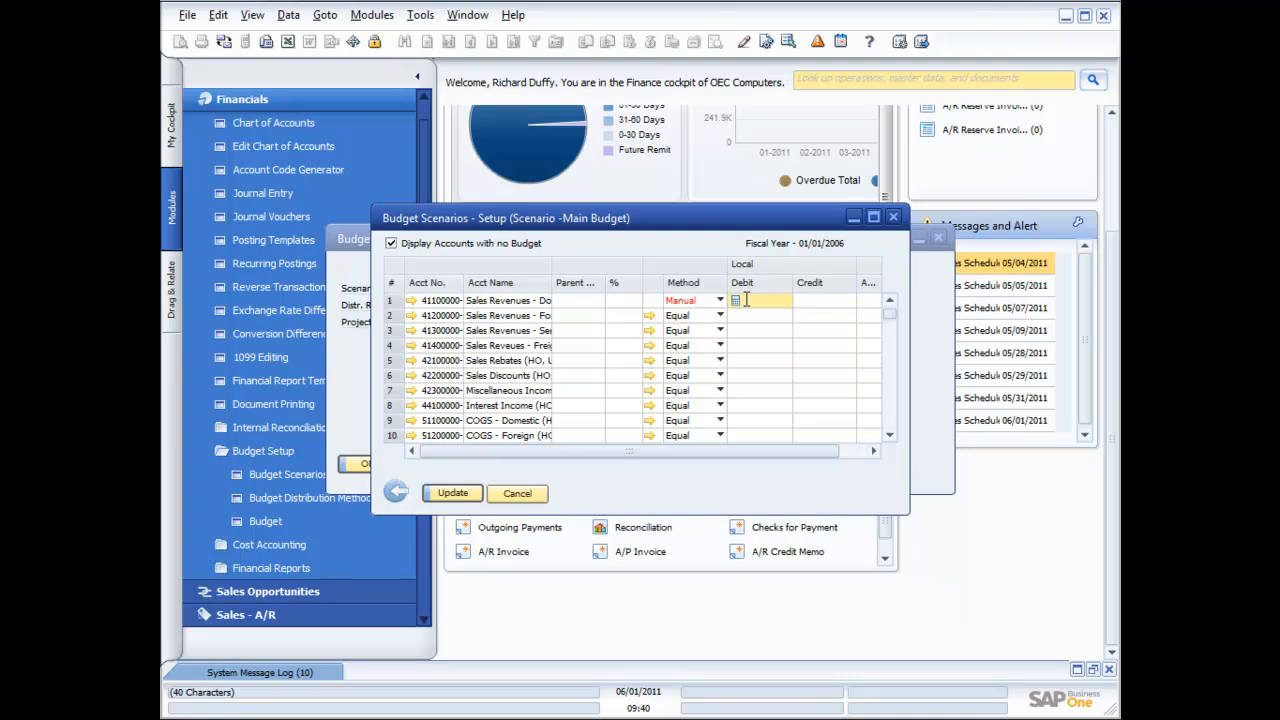
{"action": "type", "text": "12"}
{"action": "key", "text": "BackSpace"}
{"action": "key", "text": "BackSpace"}
{"action": "left_click", "coordinate": [815, 305]}
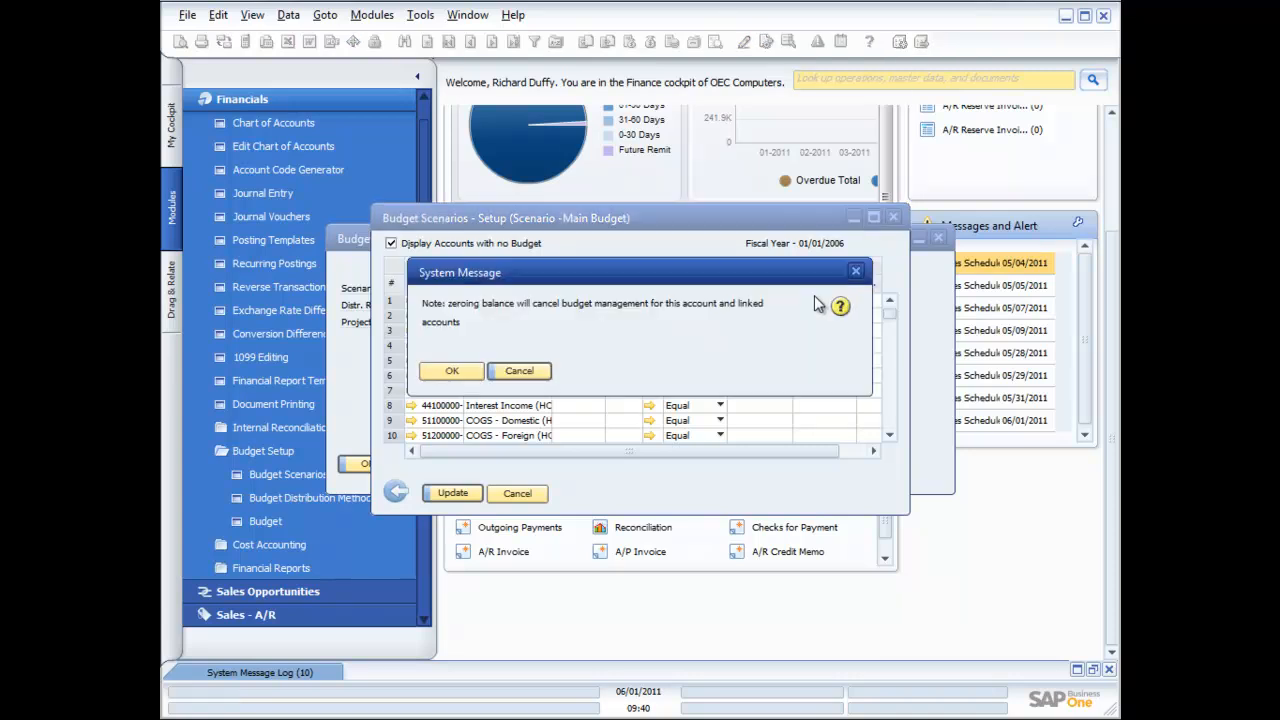
{"action": "left_click", "coordinate": [462, 370]}
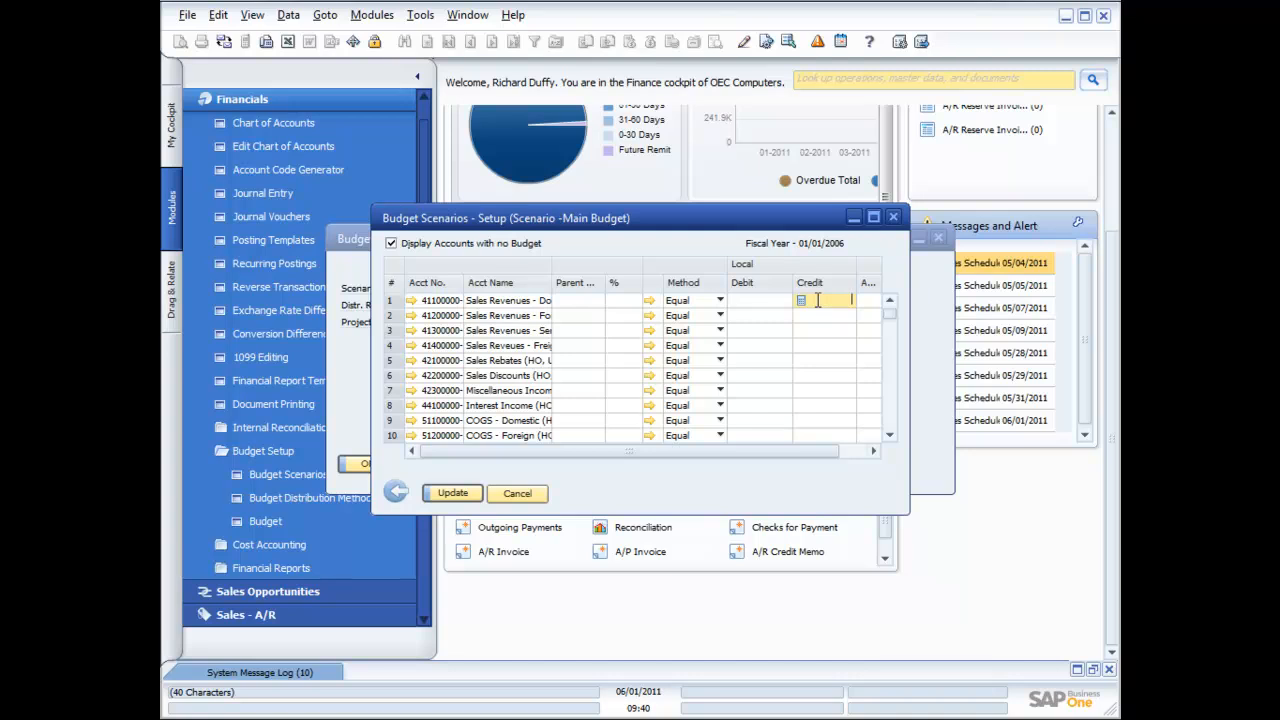
{"action": "type", "text": "120,000.00 $"}
{"action": "key", "text": "Tab"}
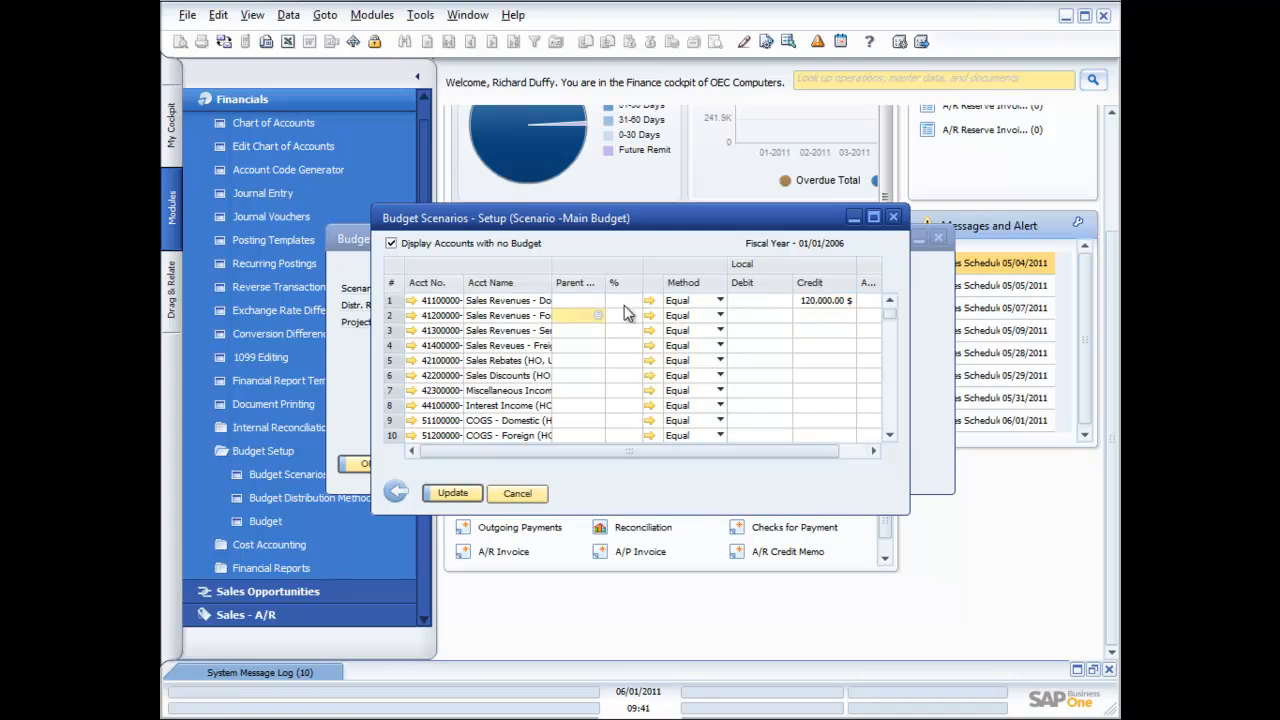
Open account 41100000's budget details and check the 10,000.00 monthly amounts for January through June
{"action": "double_click", "coordinate": [390, 302]}
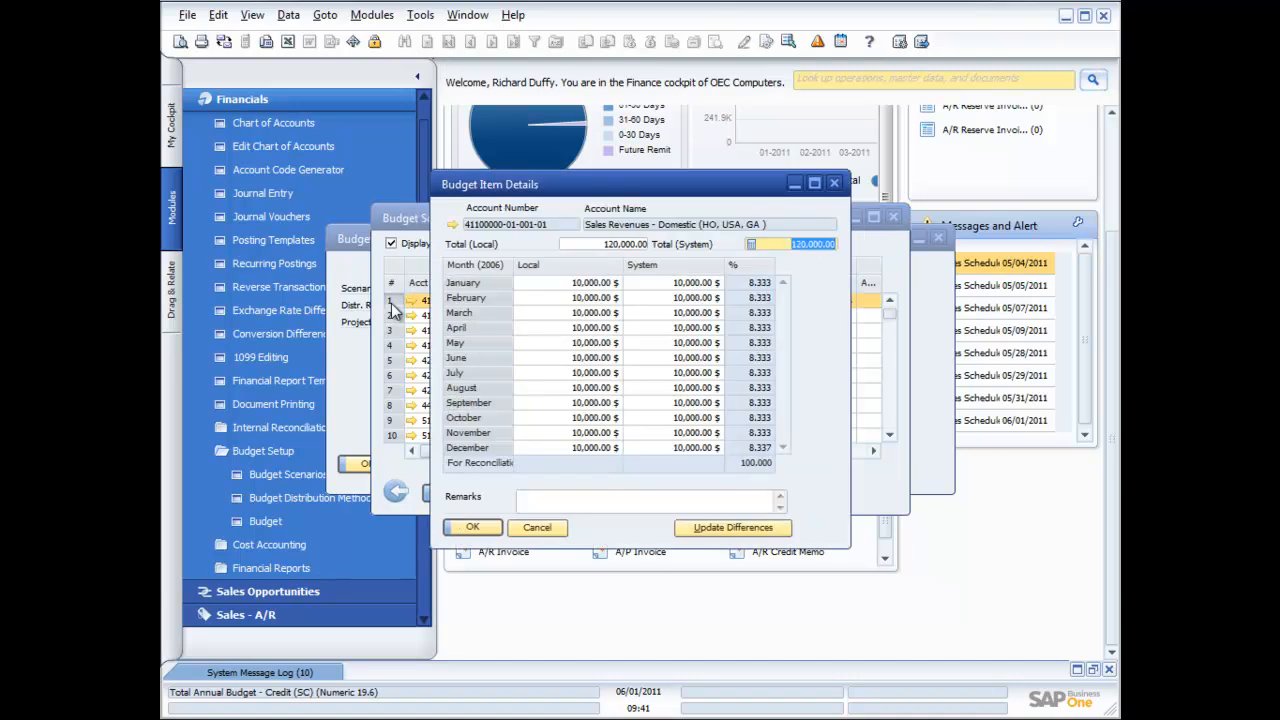
{"action": "left_click", "coordinate": [580, 285]}
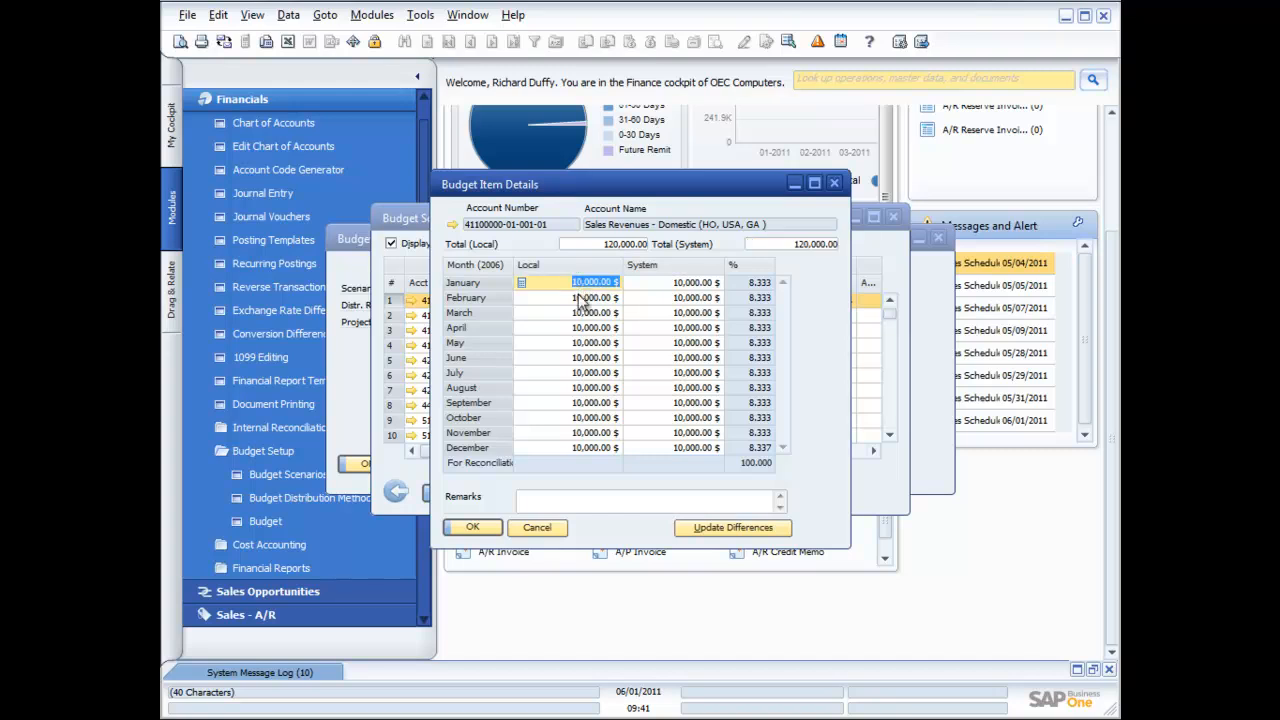
{"action": "left_click", "coordinate": [584, 298]}
{"action": "left_click", "coordinate": [584, 313]}
{"action": "left_click", "coordinate": [584, 328]}
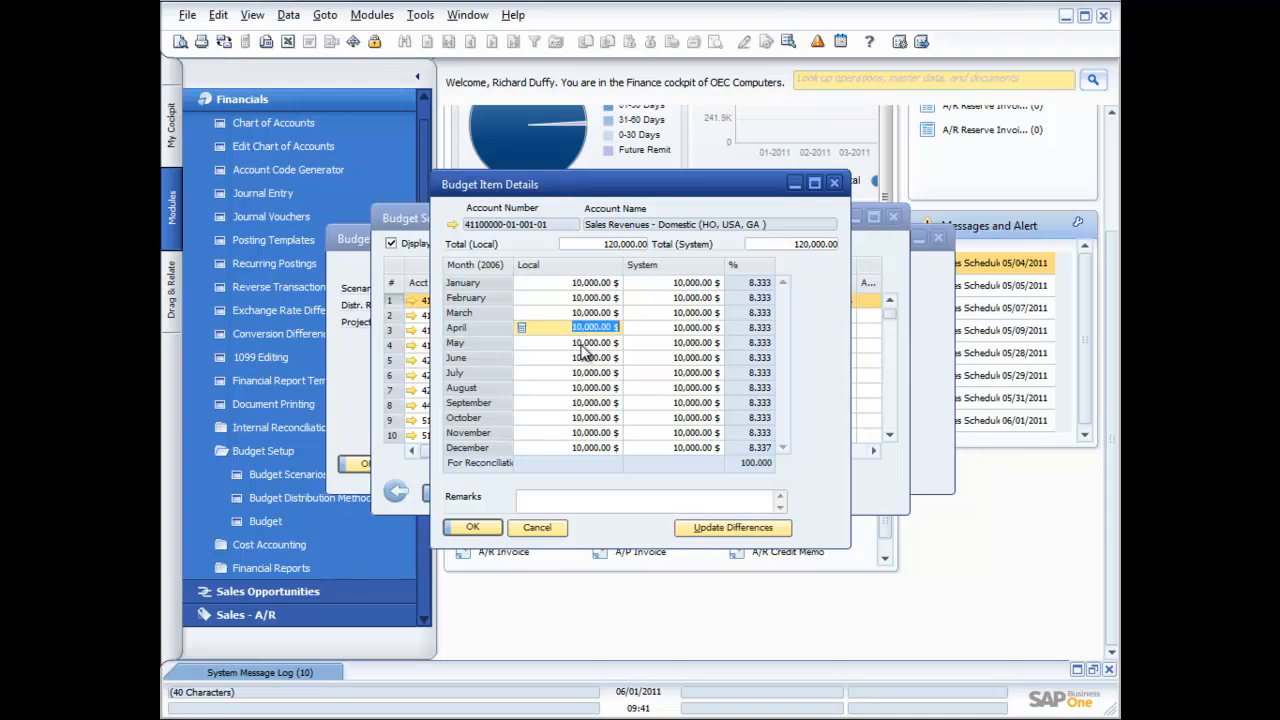
{"action": "left_click", "coordinate": [584, 343]}
{"action": "left_click", "coordinate": [584, 358]}
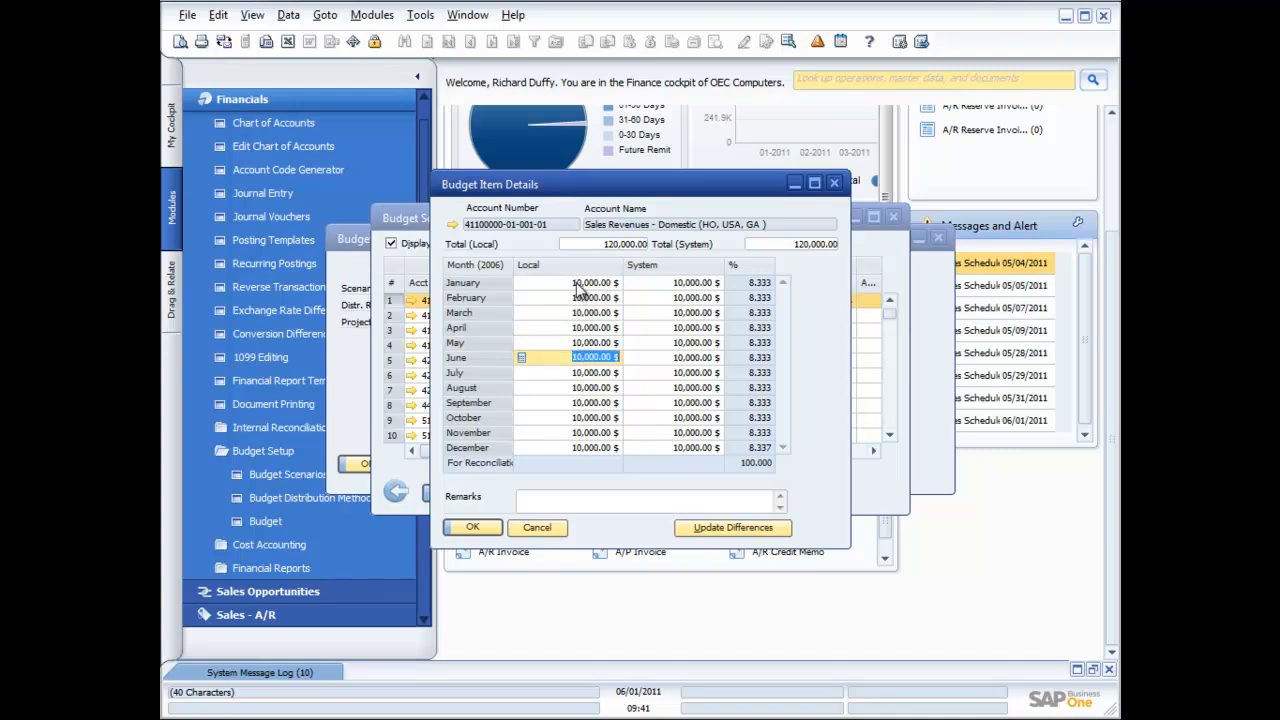
Update the Main Budget, restore accumulators, and close the setup and definition windows
{"action": "left_click", "coordinate": [472, 527]}
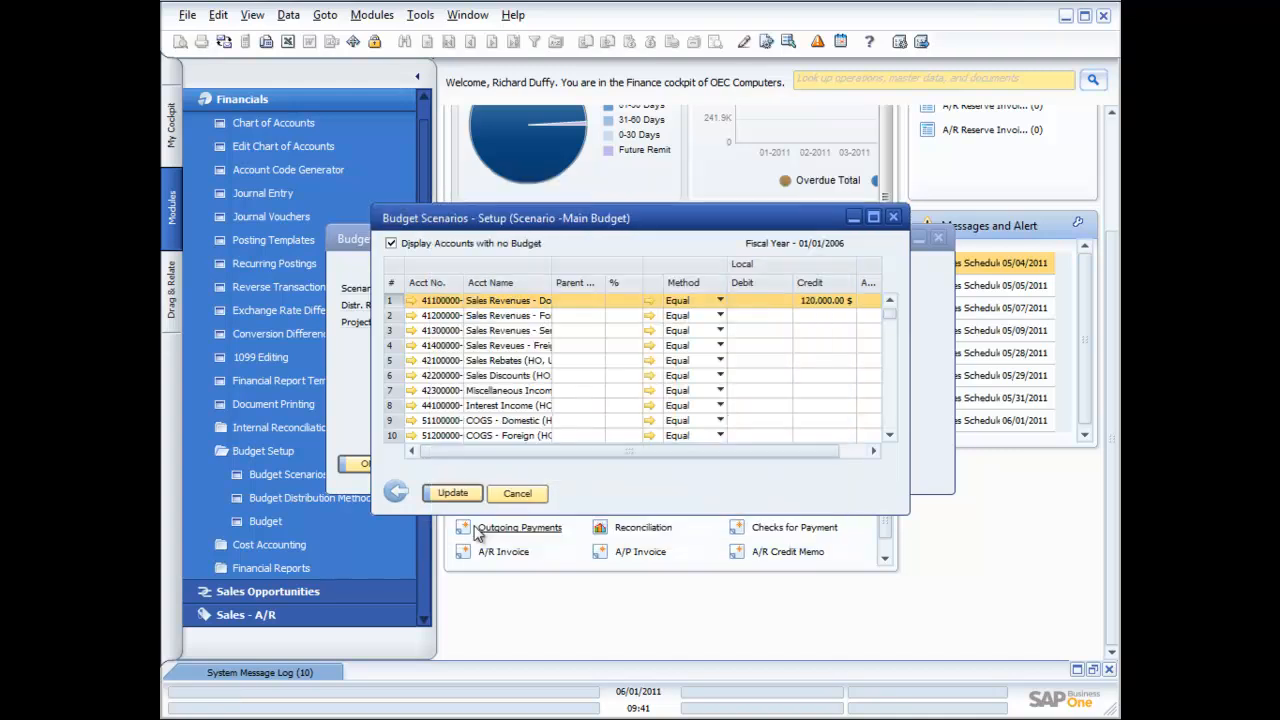
{"action": "left_click", "coordinate": [463, 496]}
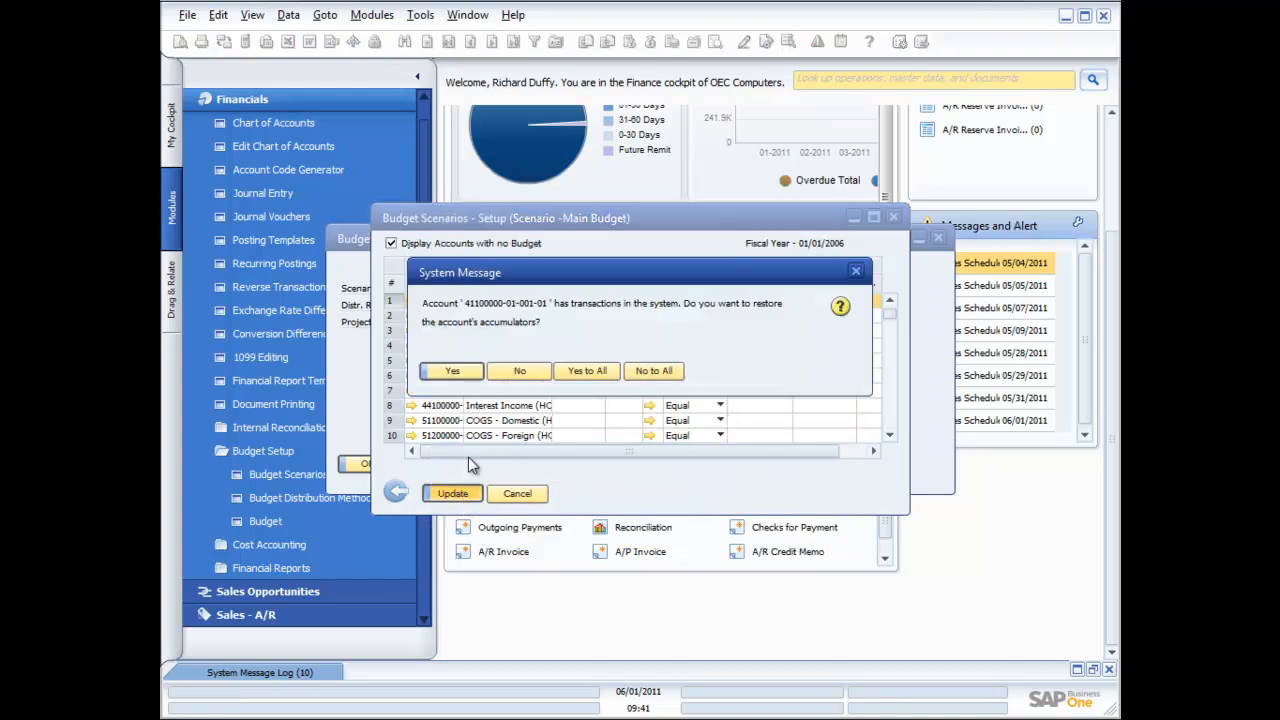
{"action": "left_click", "coordinate": [455, 371]}
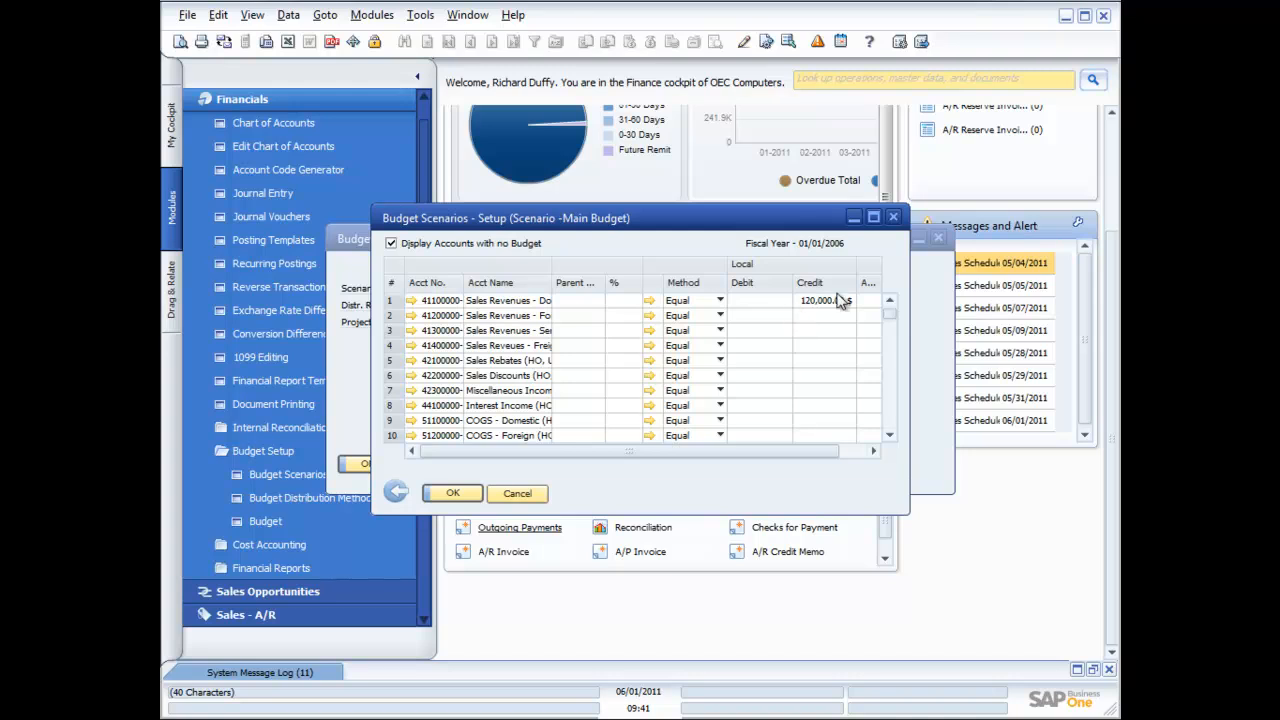
{"action": "left_click", "coordinate": [895, 217]}
{"action": "left_click", "coordinate": [455, 464]}
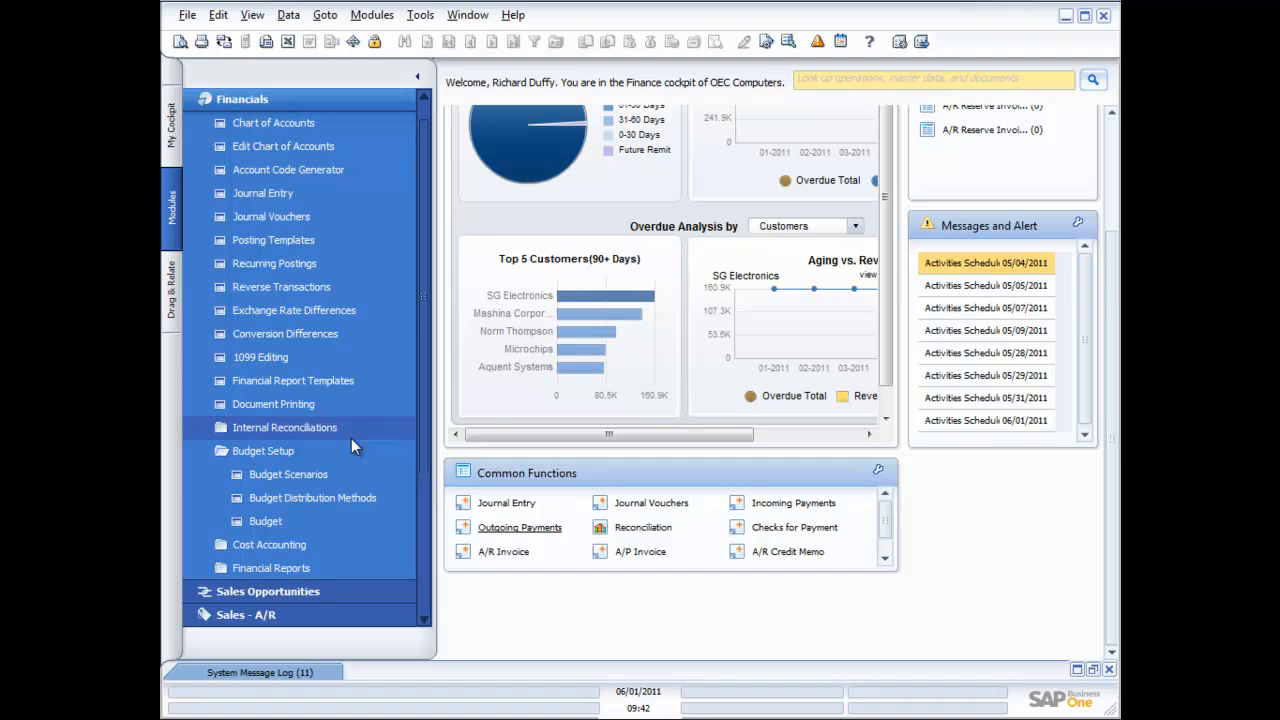
{"action": "left_click", "coordinate": [289, 451]}
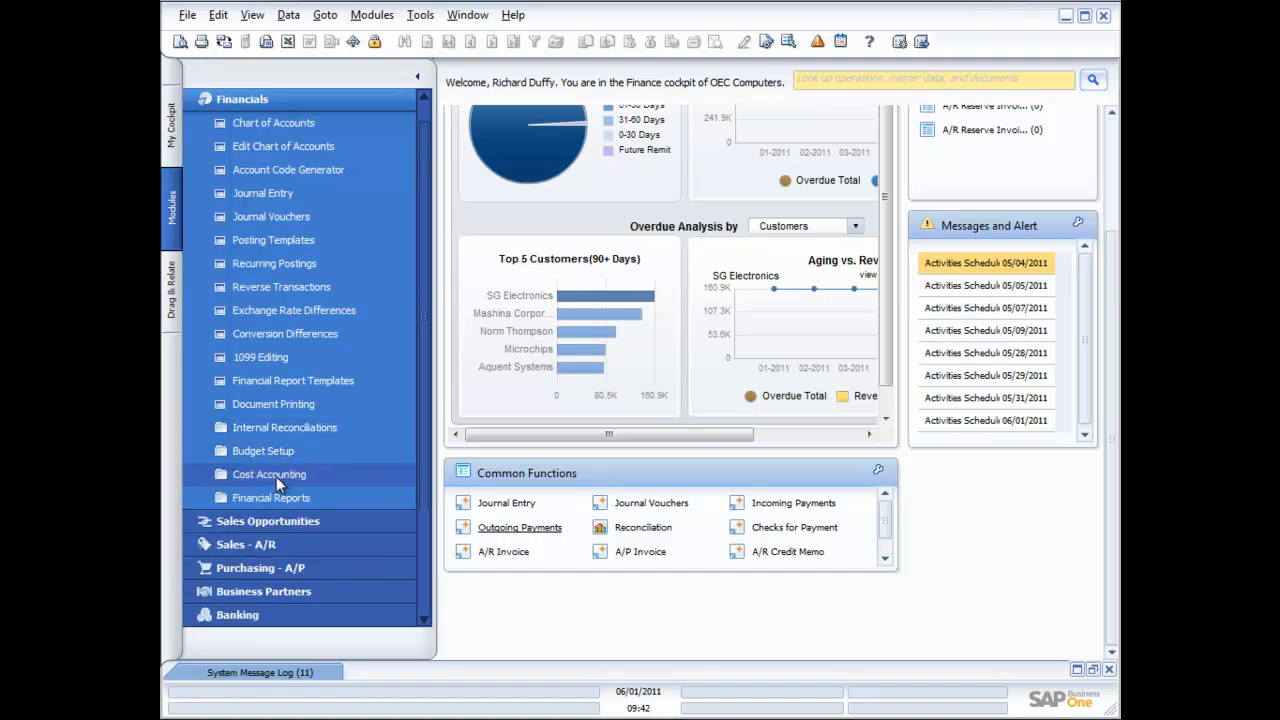
{"action": "left_click", "coordinate": [276, 476]}
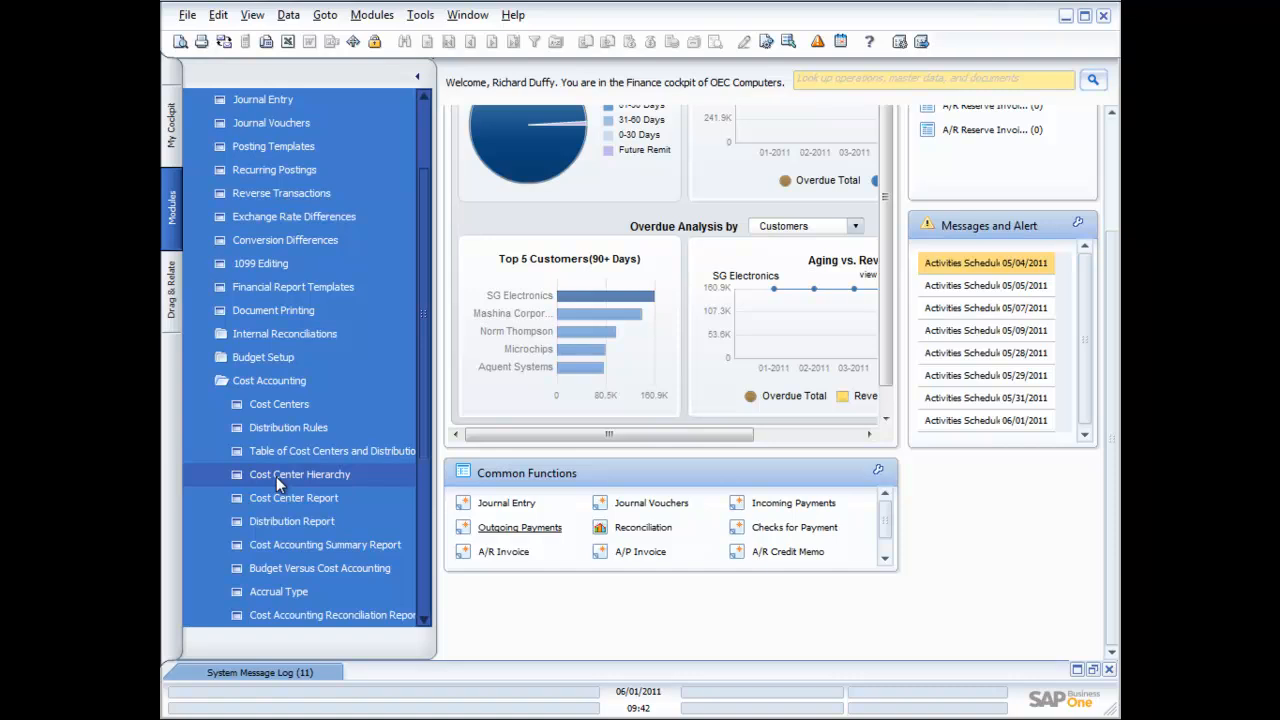
{"action": "left_click", "coordinate": [275, 401]}
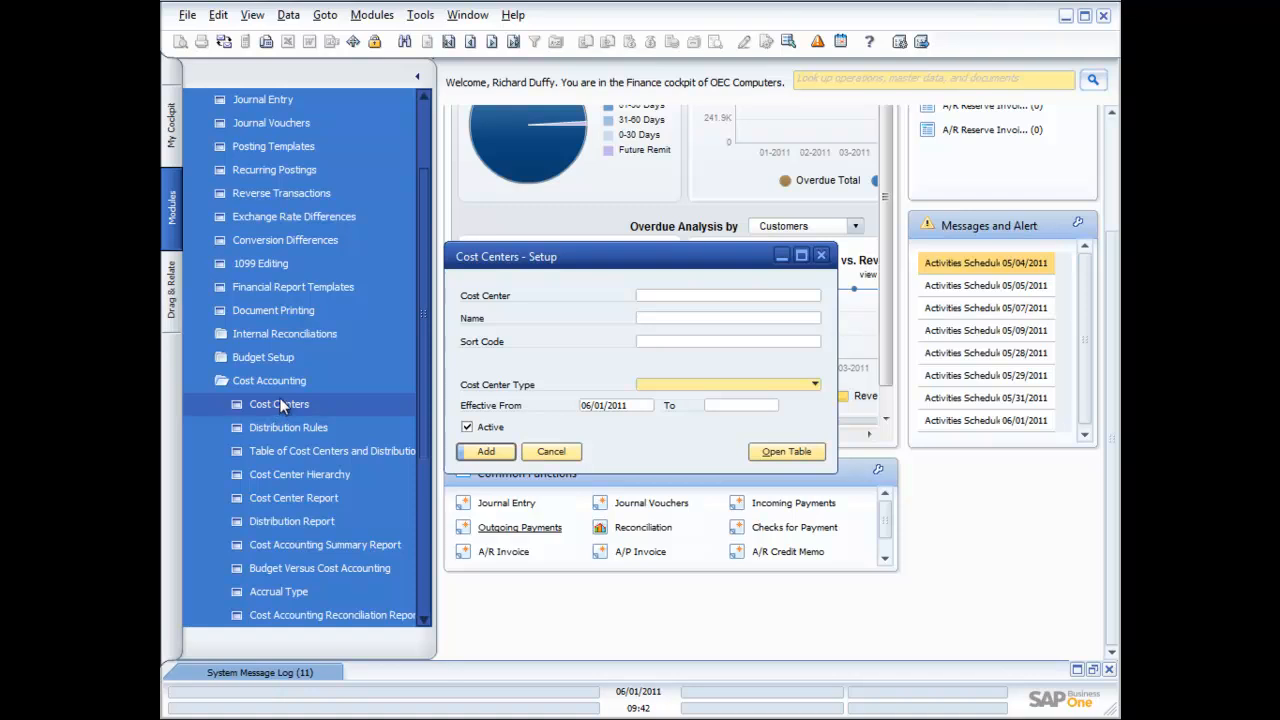
{"action": "left_click", "coordinate": [815, 385]}
{"action": "left_click", "coordinate": [818, 390]}
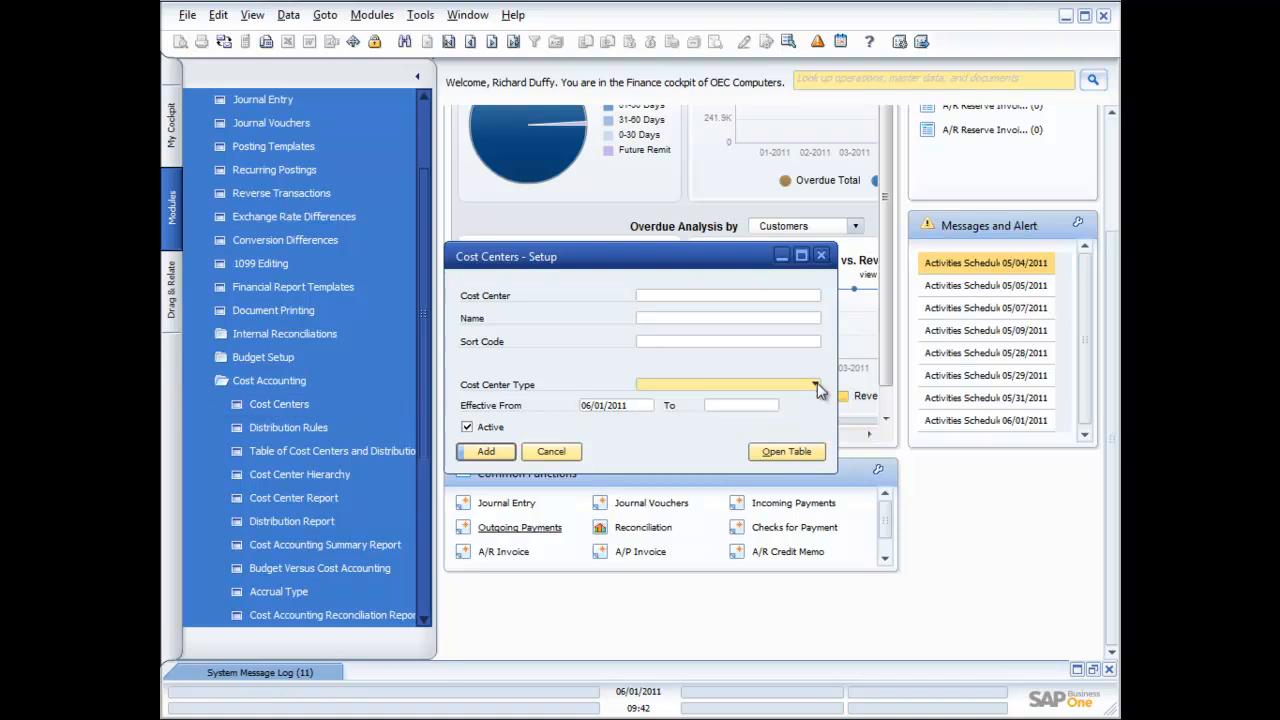
{"action": "left_click", "coordinate": [557, 451]}
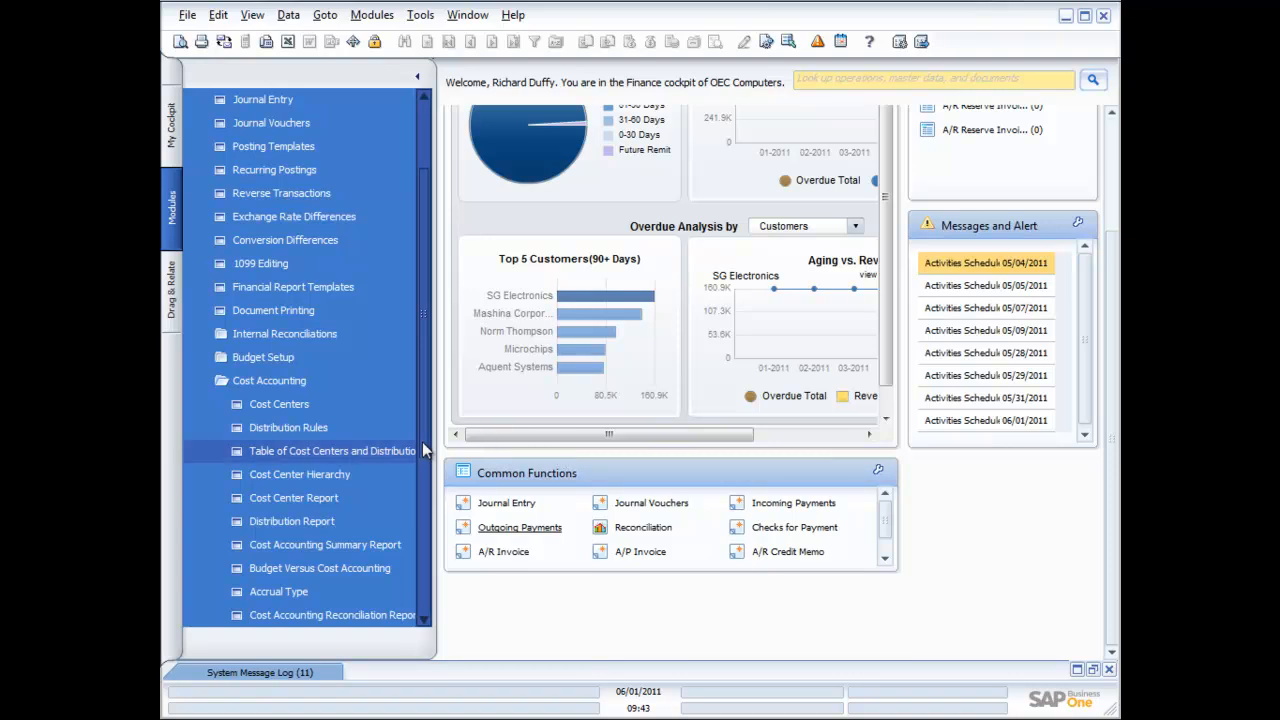
Open the Cost Center Report criteria and cancel it
{"action": "left_click", "coordinate": [272, 497]}
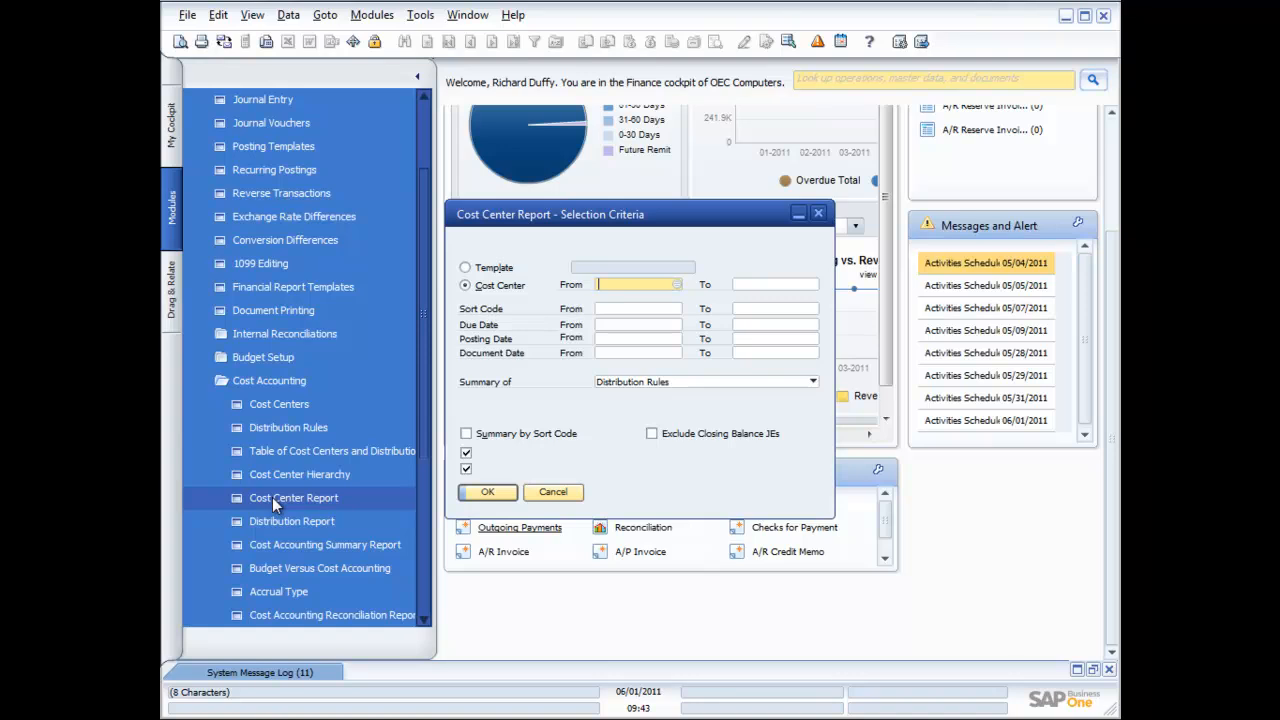
{"action": "left_click", "coordinate": [547, 492]}
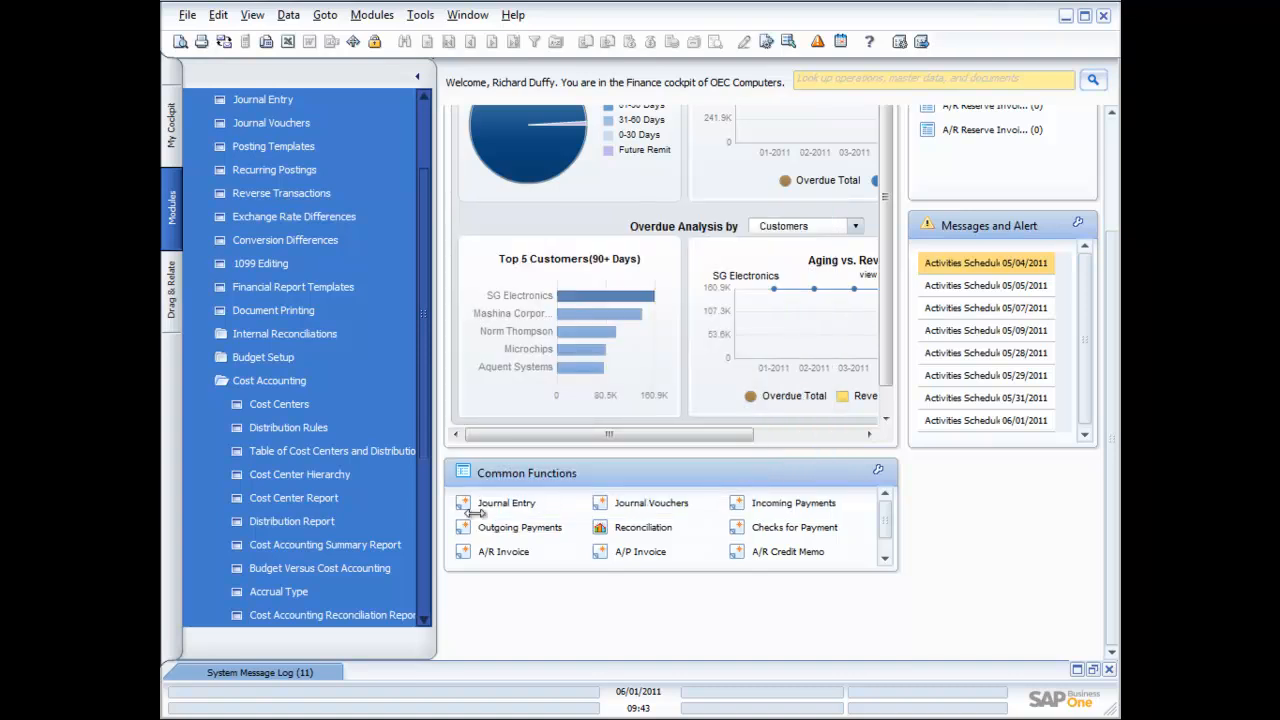
{"action": "left_click", "coordinate": [423, 620]}
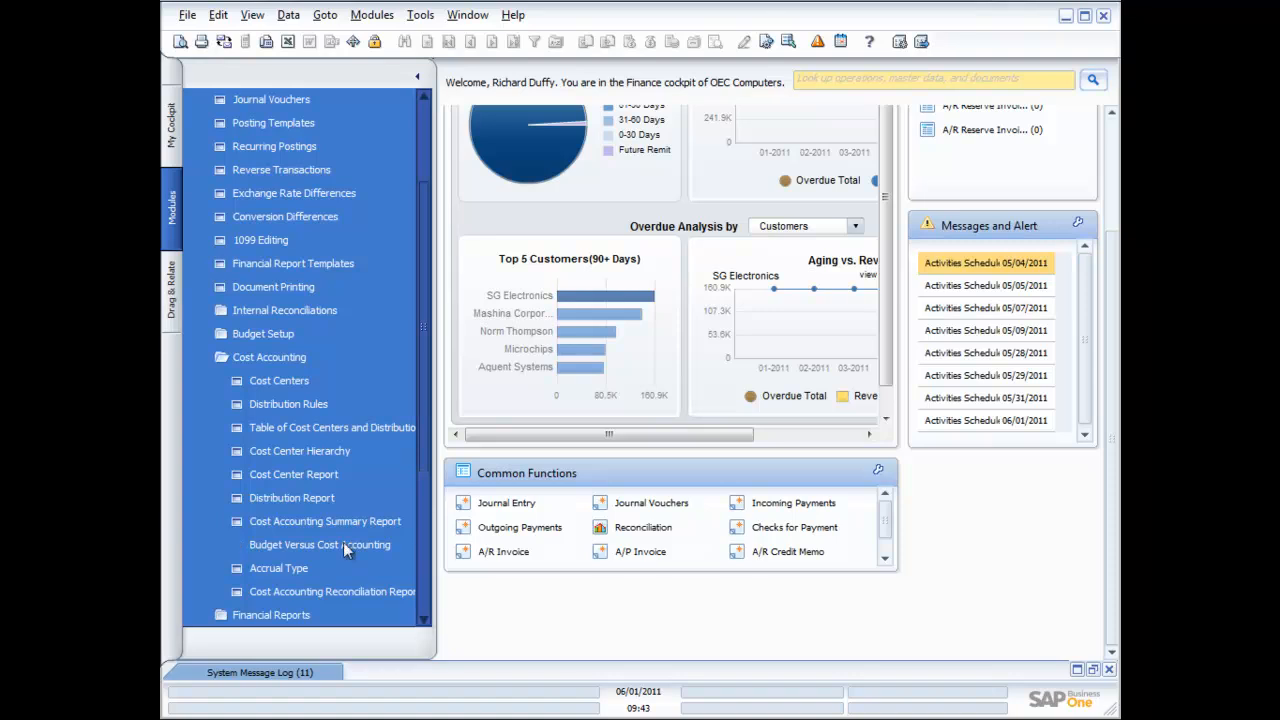
Open and cancel the Distribution Rules setup, then collapse the Cost Accounting folder
{"action": "left_click", "coordinate": [276, 402]}
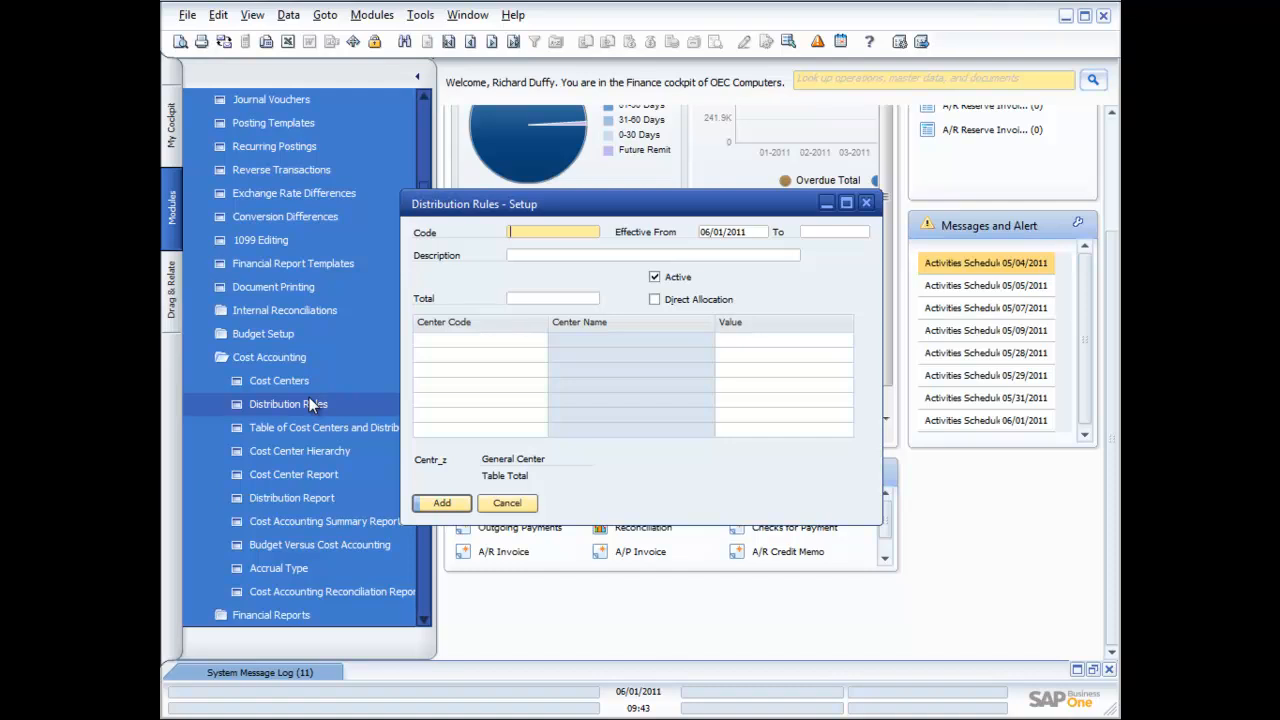
{"action": "left_click", "coordinate": [503, 505]}
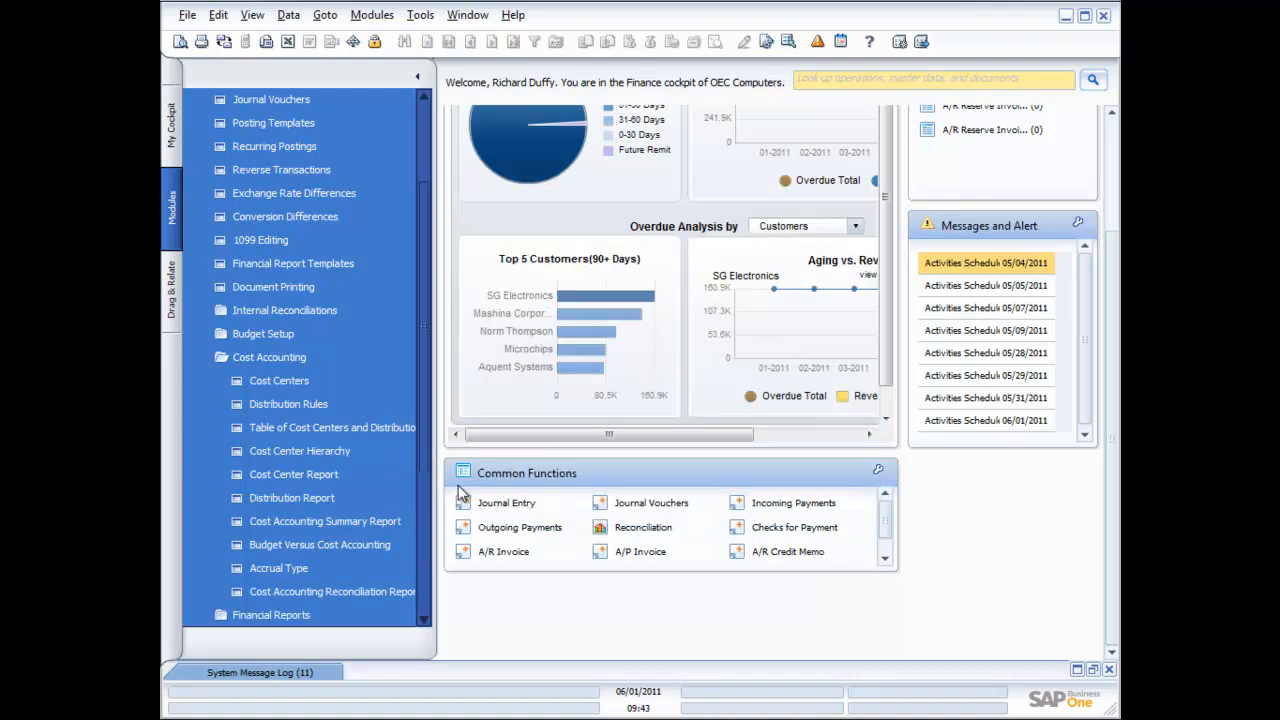
{"action": "left_click", "coordinate": [237, 357]}
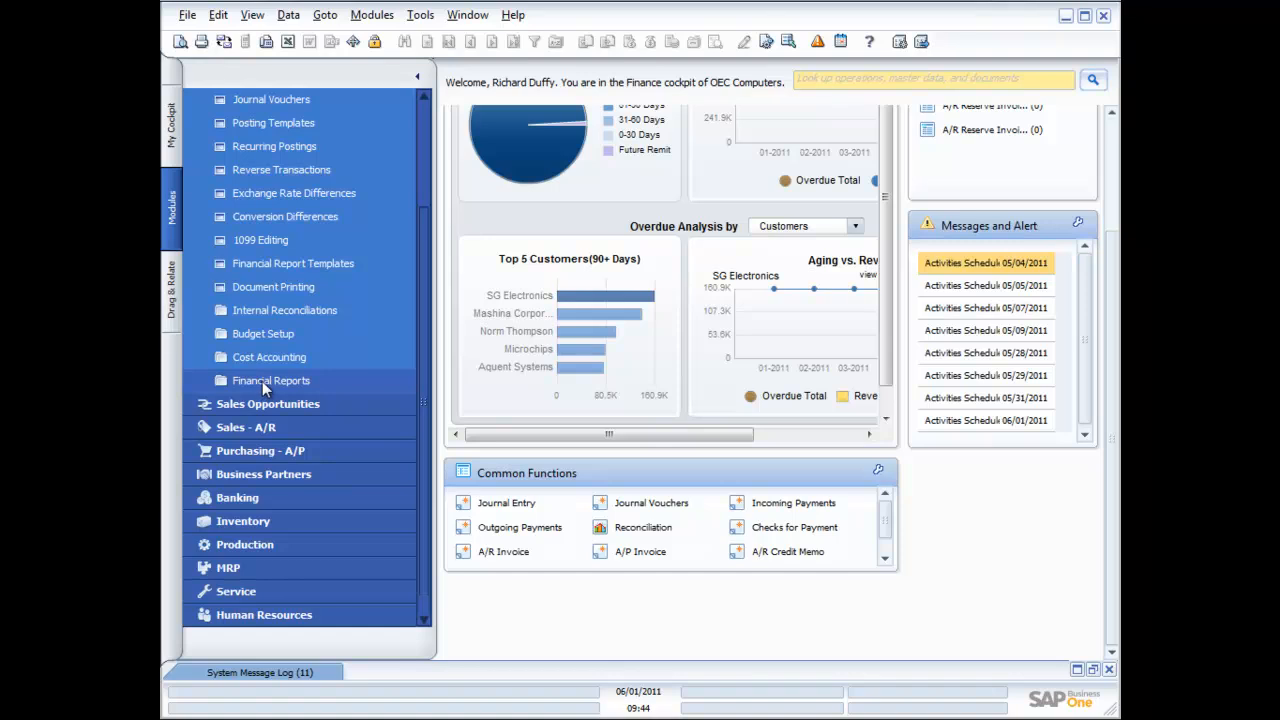
Open the Transaction Journal Report criteria under Financial Reports > Accounting, shifting the window left
{"action": "left_click", "coordinate": [264, 386]}
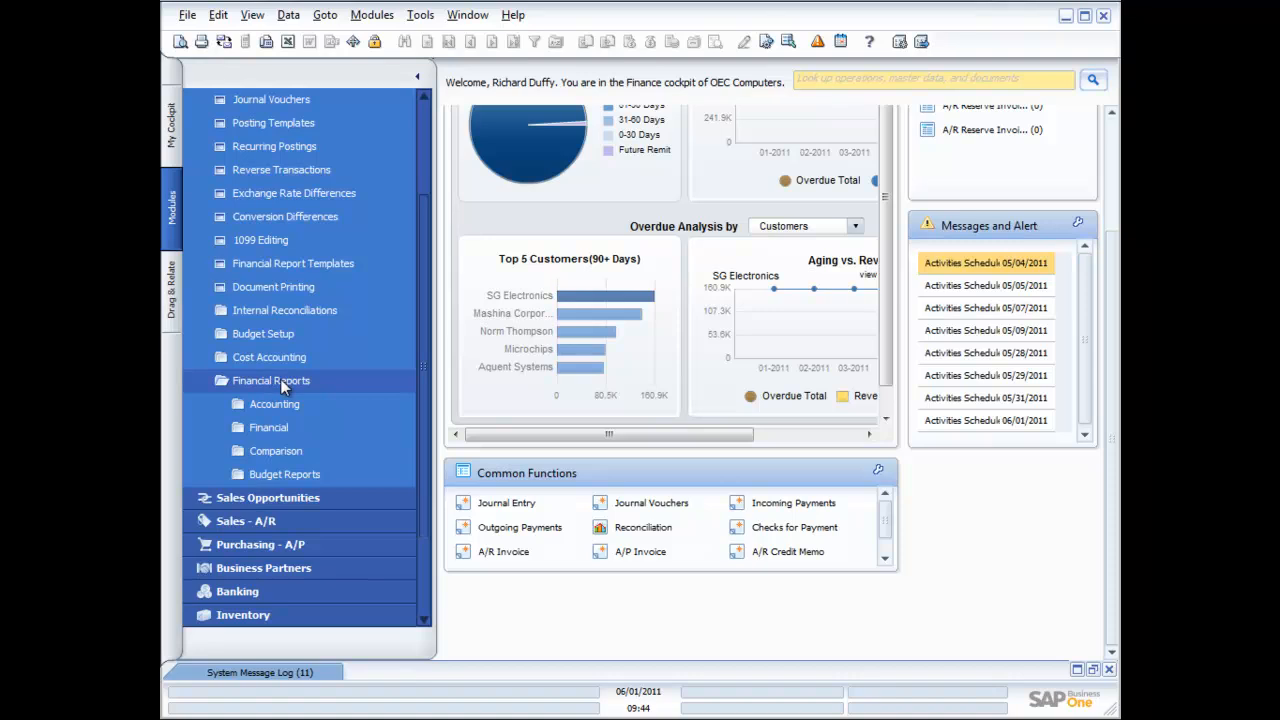
{"action": "left_click", "coordinate": [277, 404]}
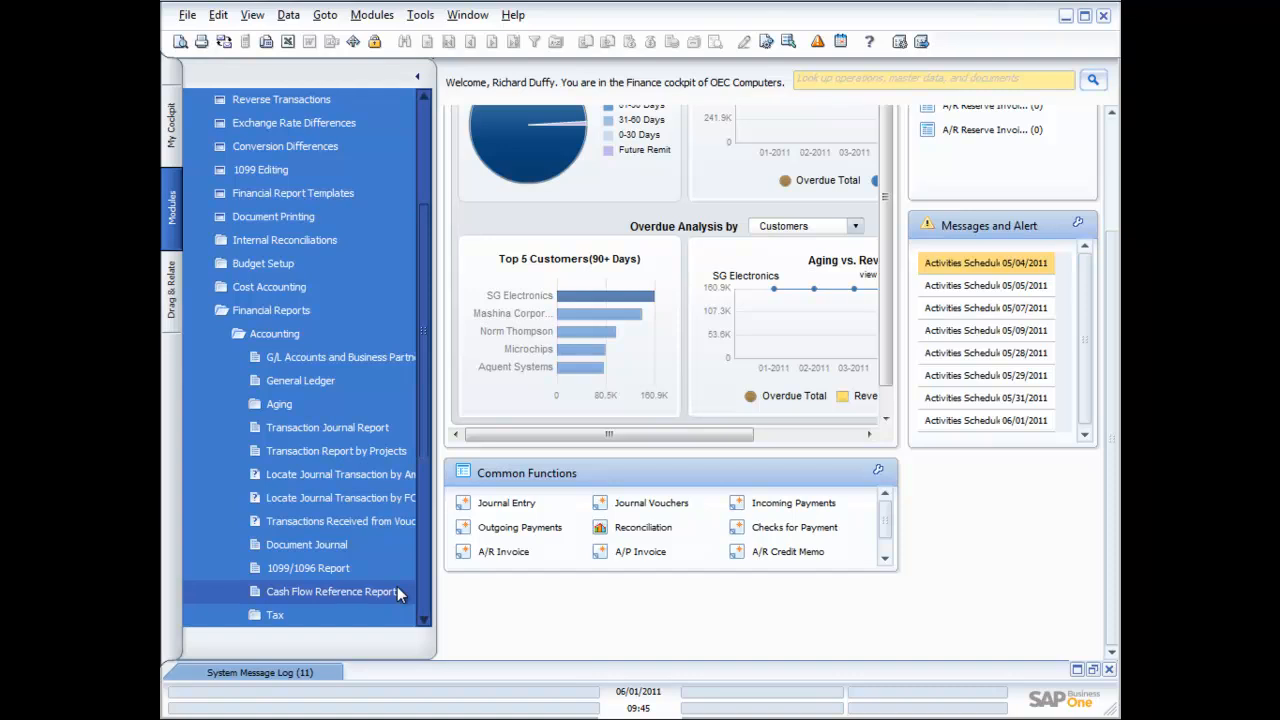
{"action": "left_click", "coordinate": [336, 427]}
{"action": "left_click_drag", "start_coordinate": [920, 378], "coordinate": [680, 334]}
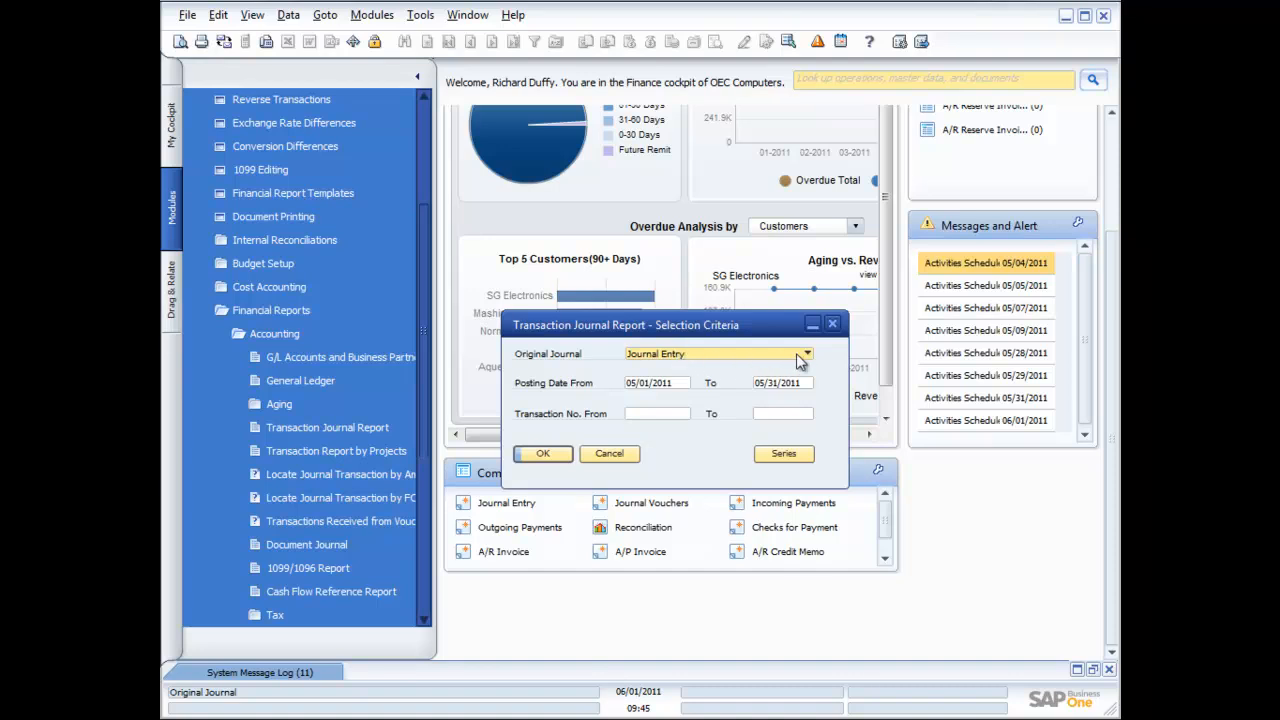
Run the Transaction Journal Report for Journal Entry postings from 05/01/2011 to 05/31/2011
{"action": "left_click", "coordinate": [807, 355]}
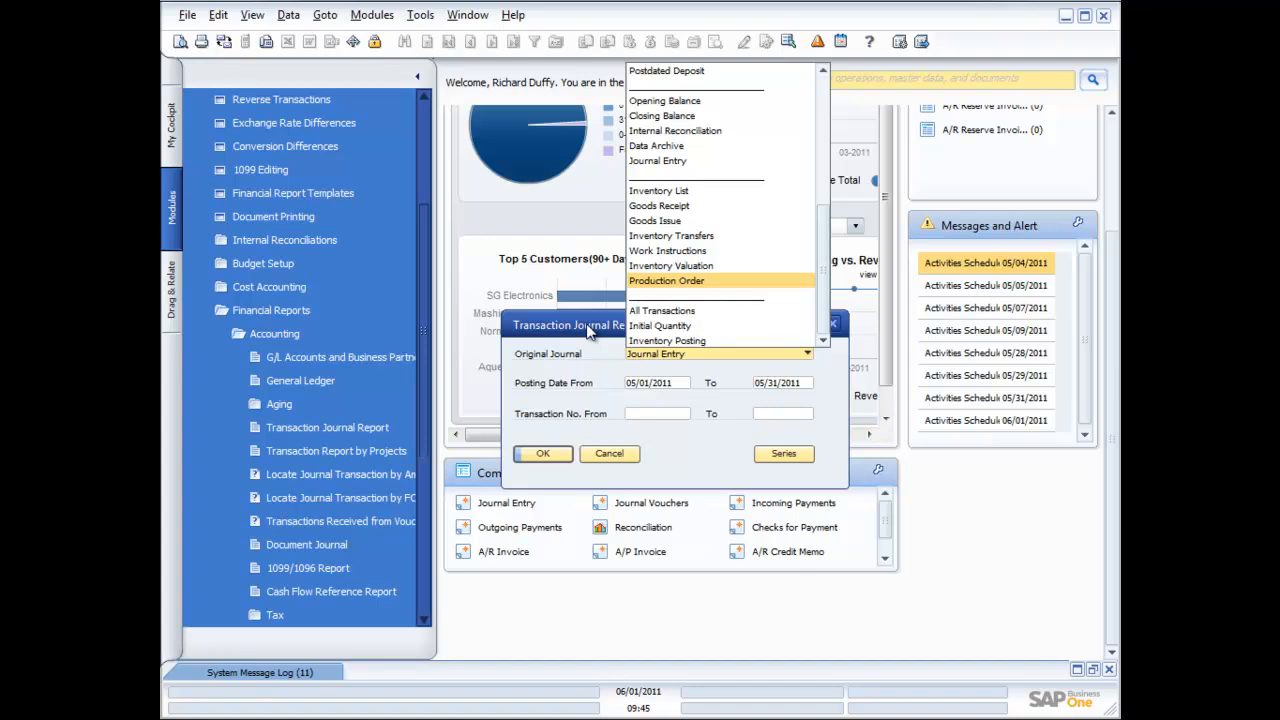
{"action": "left_click", "coordinate": [662, 162]}
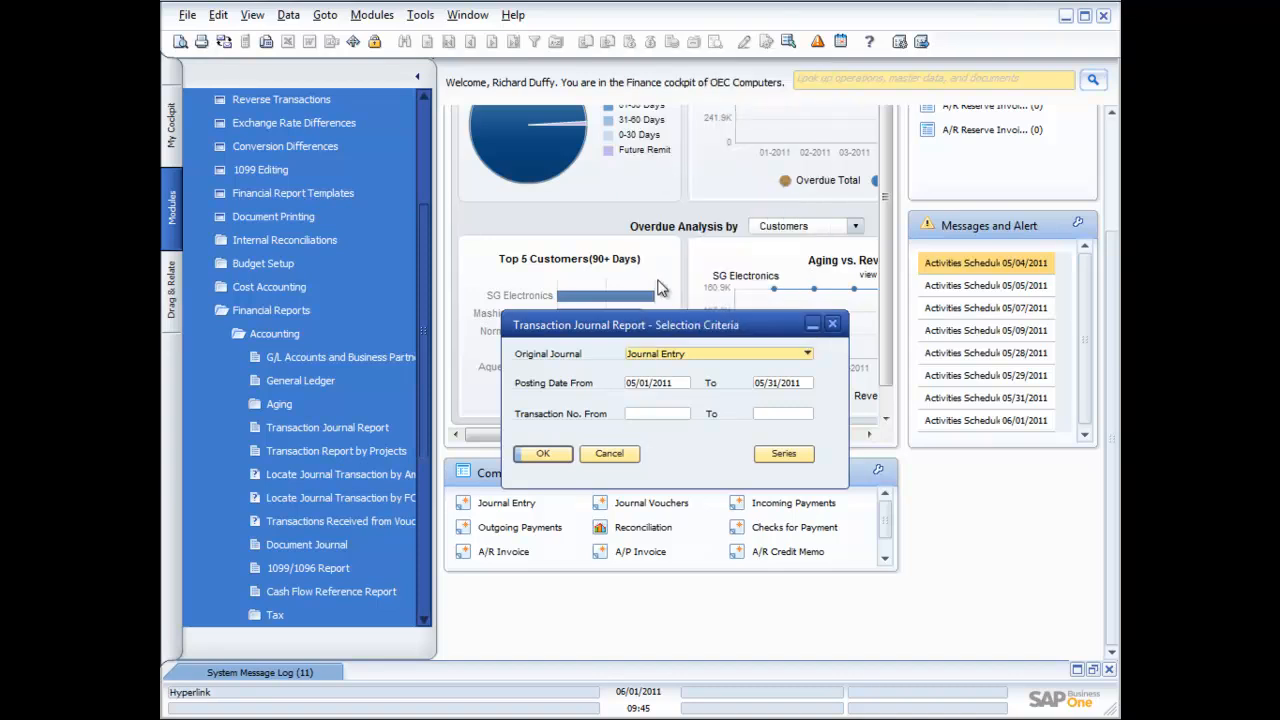
{"action": "left_click", "coordinate": [677, 384]}
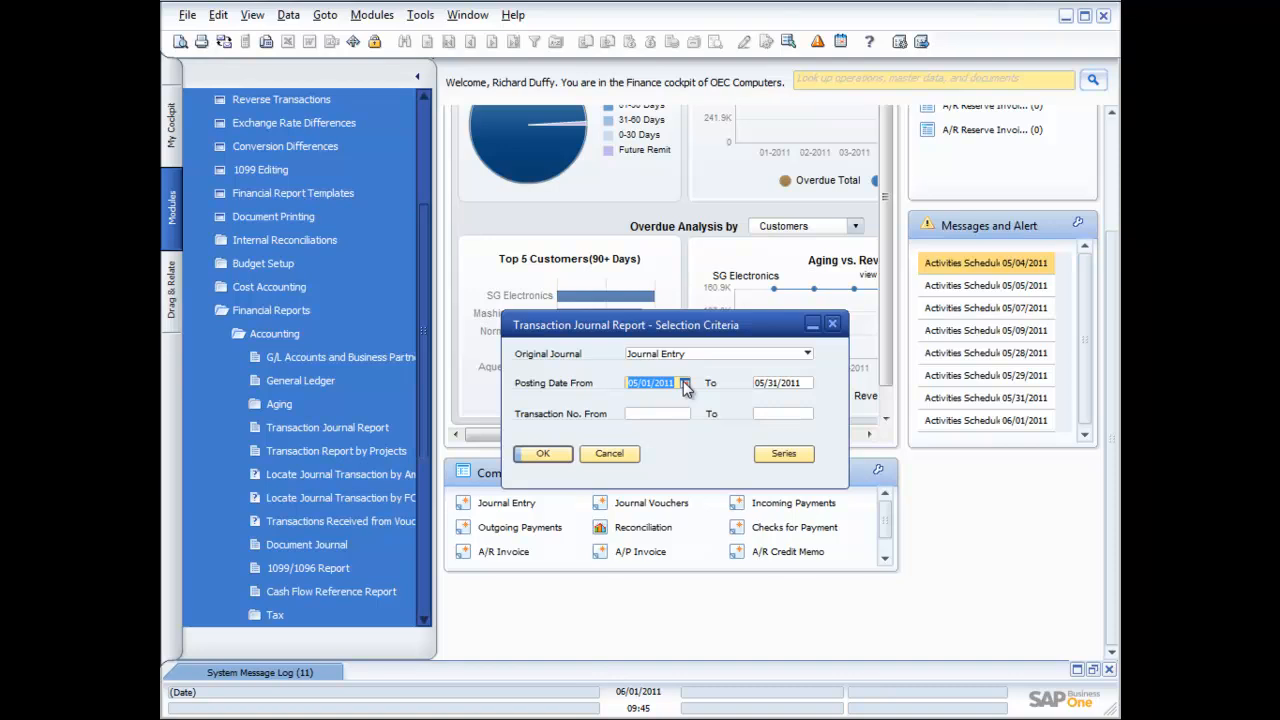
{"action": "left_click", "coordinate": [660, 416]}
{"action": "key", "text": "Tab"}
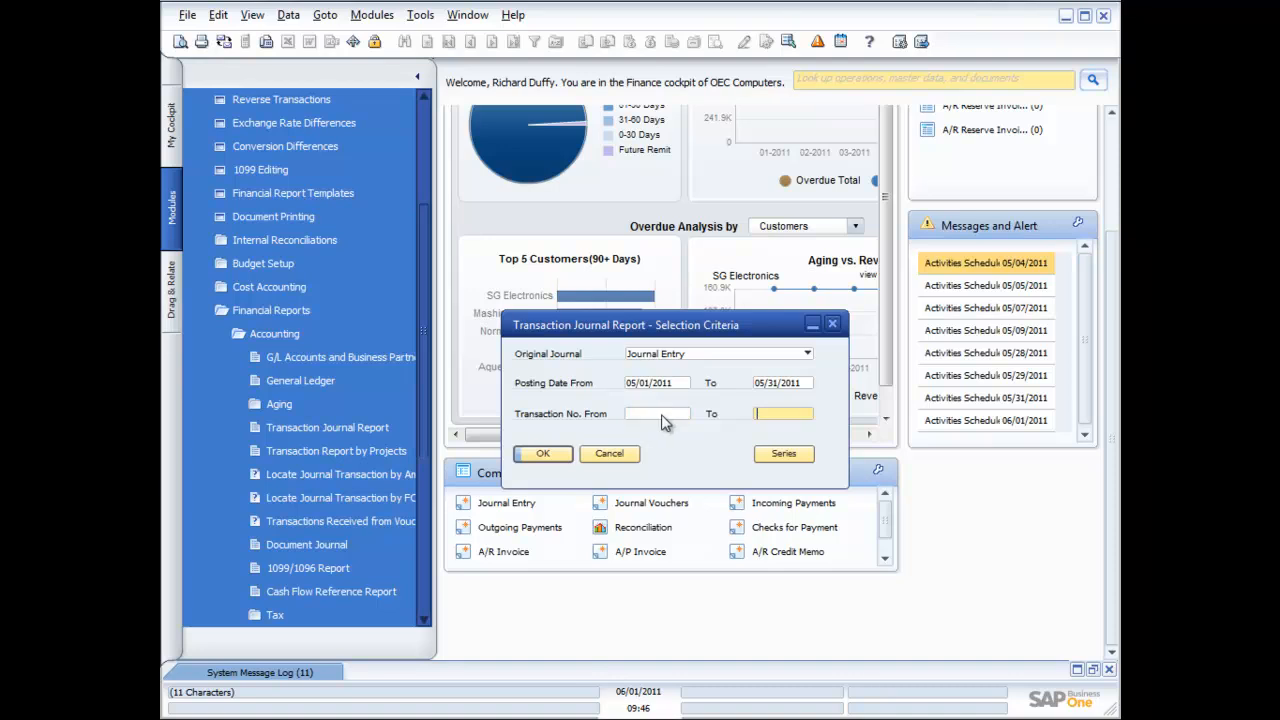
{"action": "left_click", "coordinate": [545, 456]}
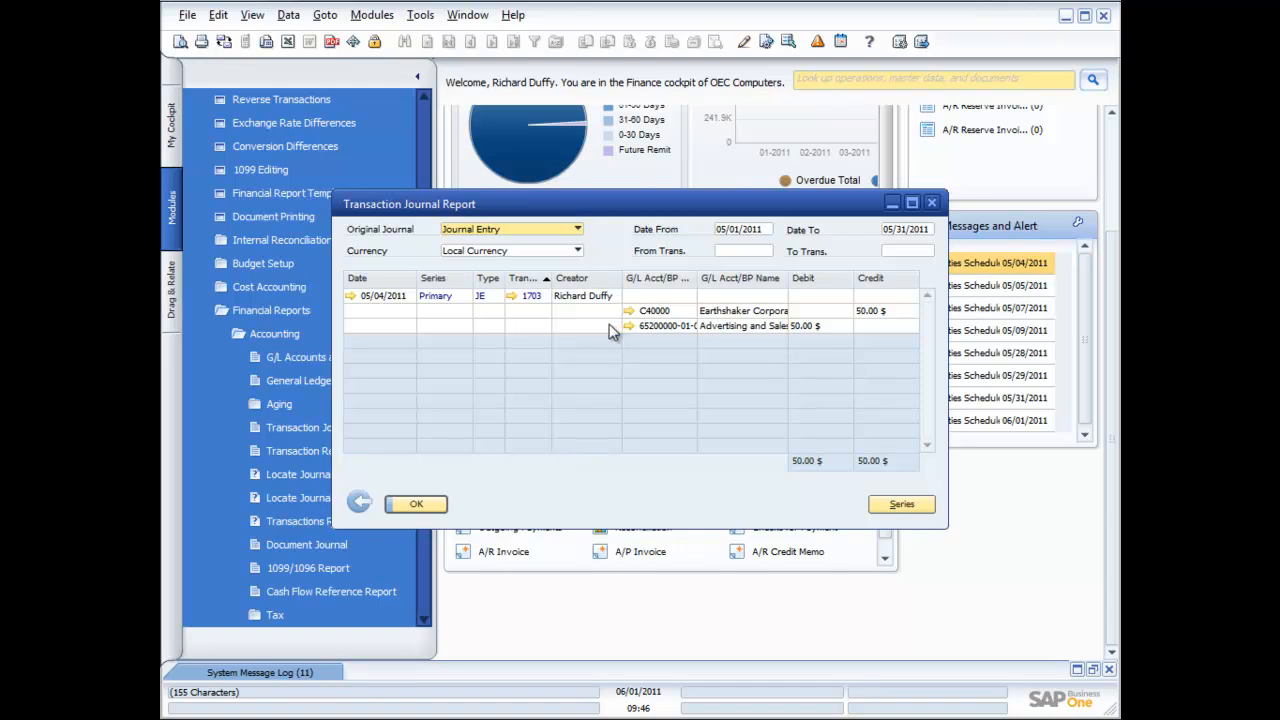
Preview the printable Transaction Journal, then close the preview and the report window
{"action": "left_click", "coordinate": [180, 42]}
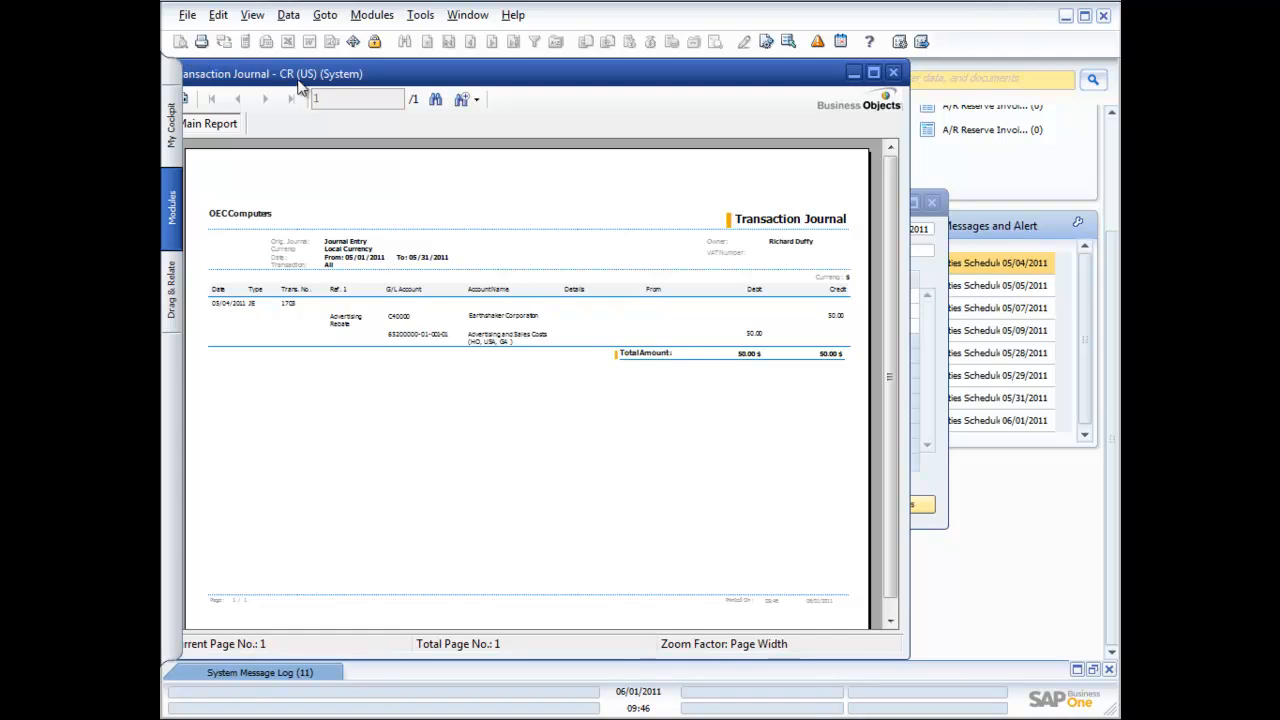
{"action": "left_click", "coordinate": [895, 75]}
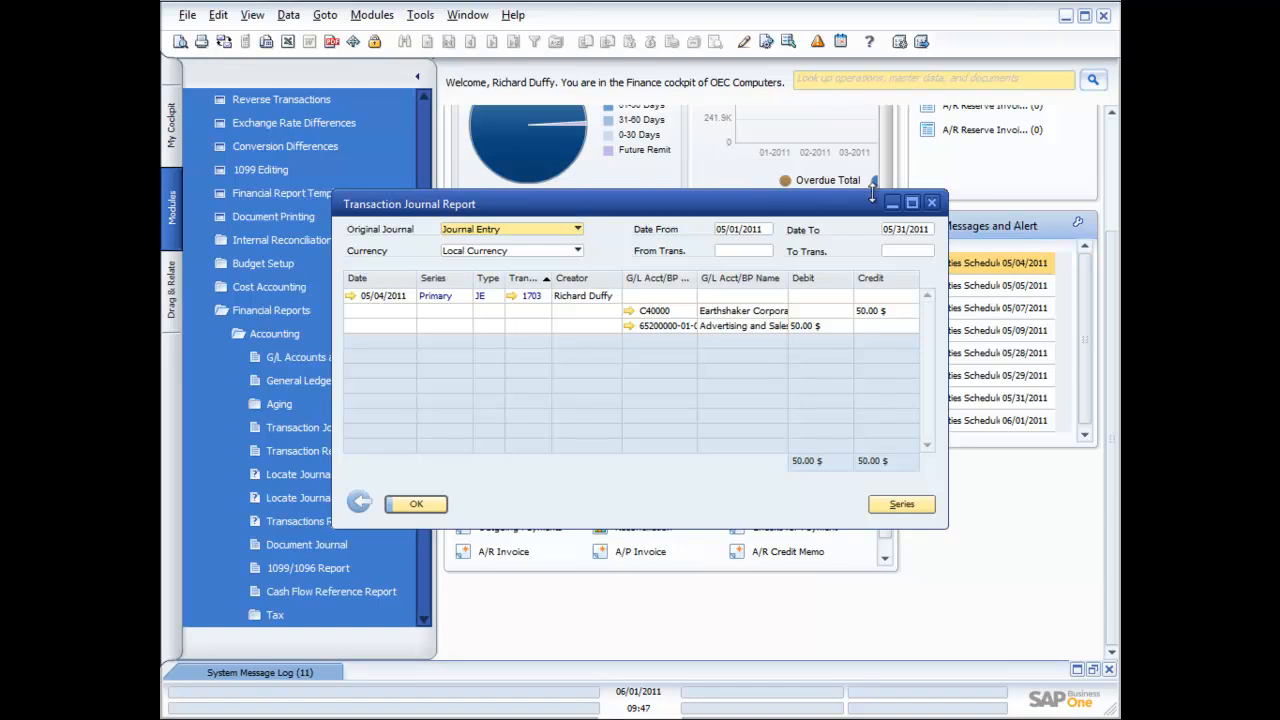
{"action": "left_click", "coordinate": [932, 203]}
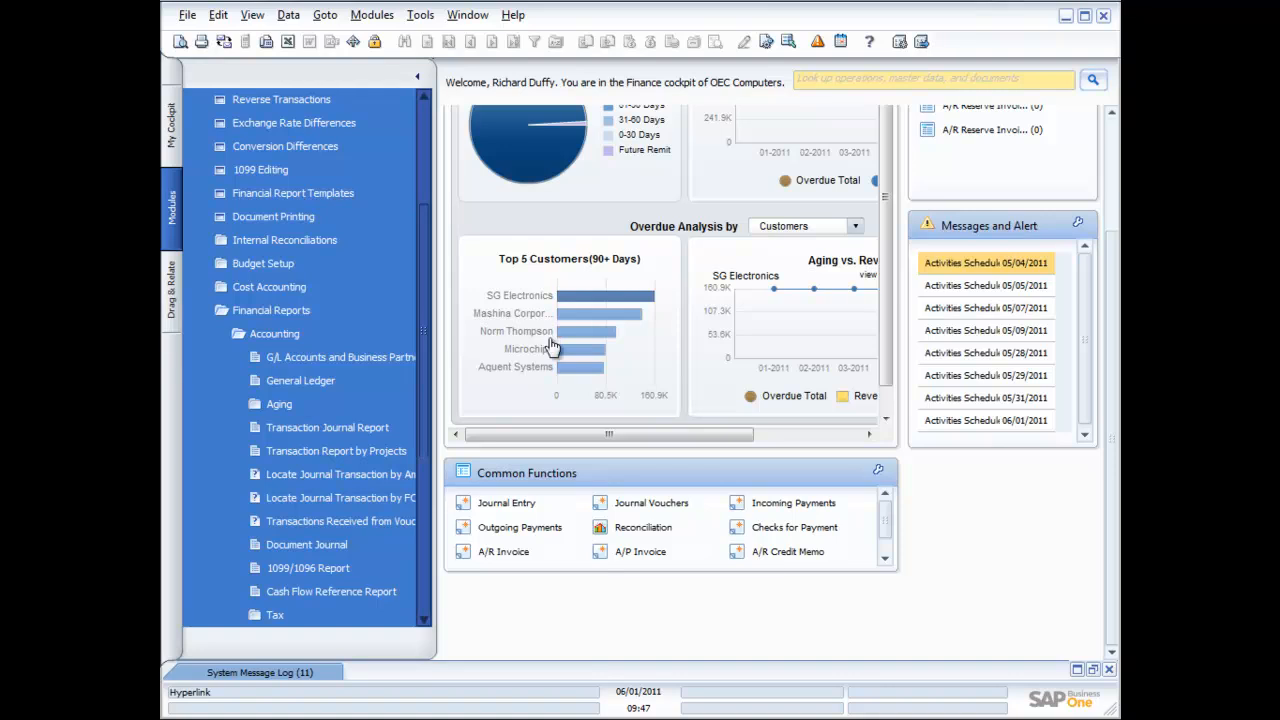
Open the Trial Balance selection criteria under Financial Reports > Financial
{"action": "left_click", "coordinate": [423, 565]}
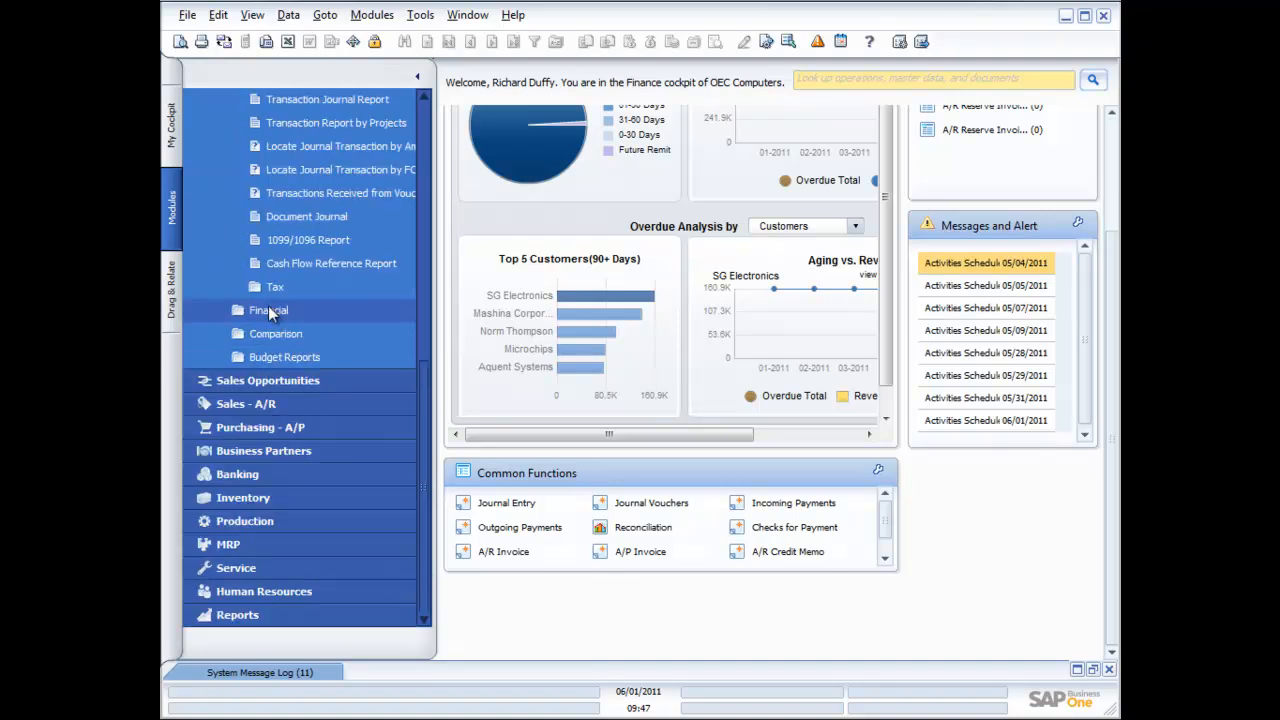
{"action": "left_click", "coordinate": [268, 311]}
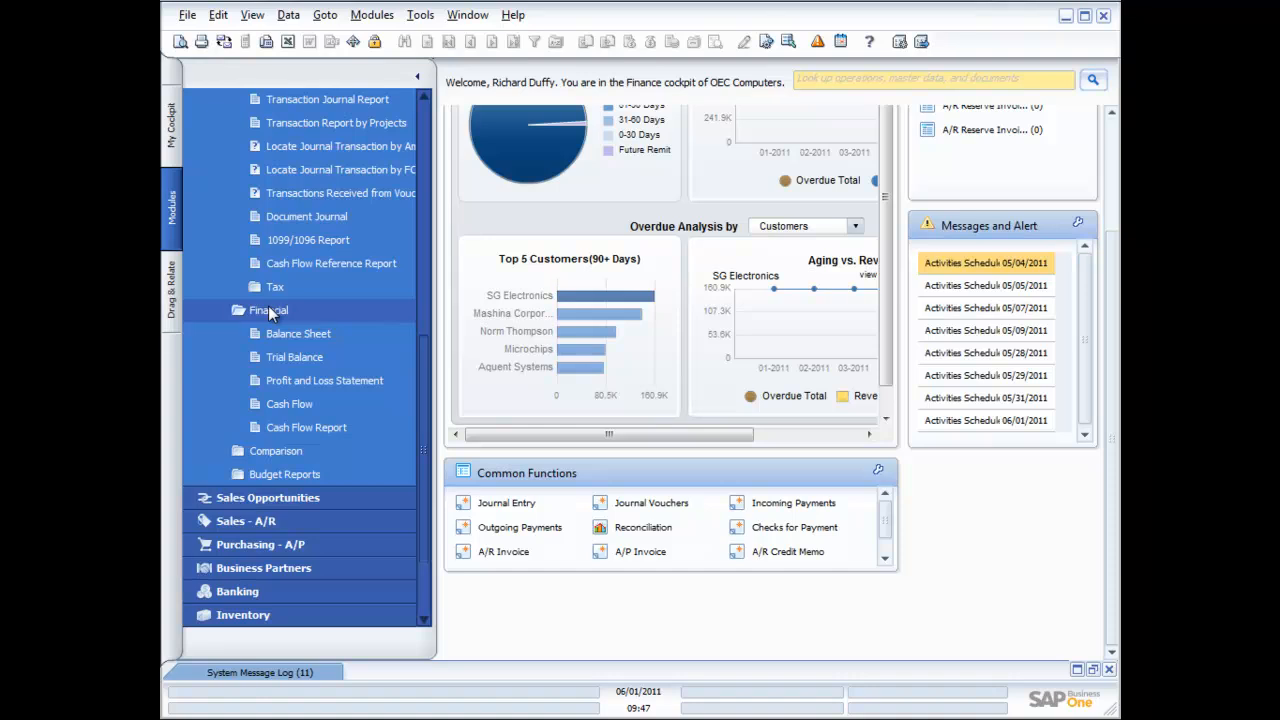
{"action": "left_click", "coordinate": [288, 364]}
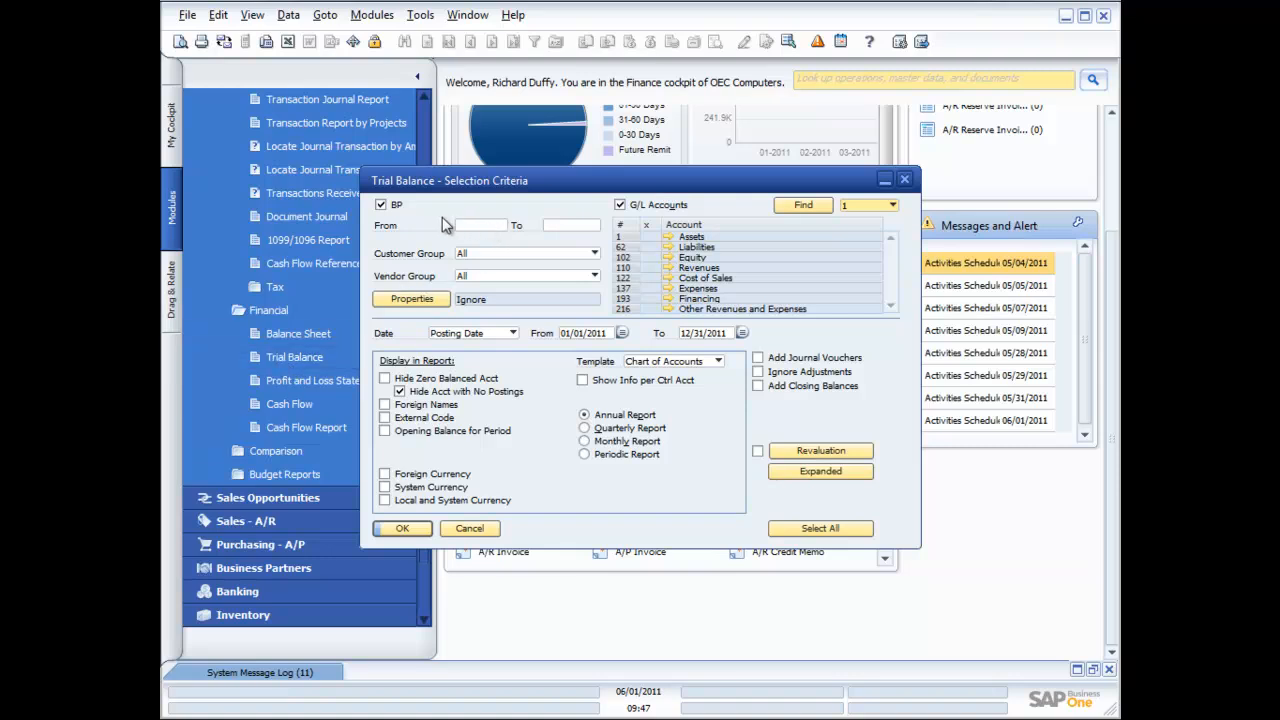
Exclude business partners from the Trial Balance, keeping Posting Date as the date basis
{"action": "left_click", "coordinate": [381, 205]}
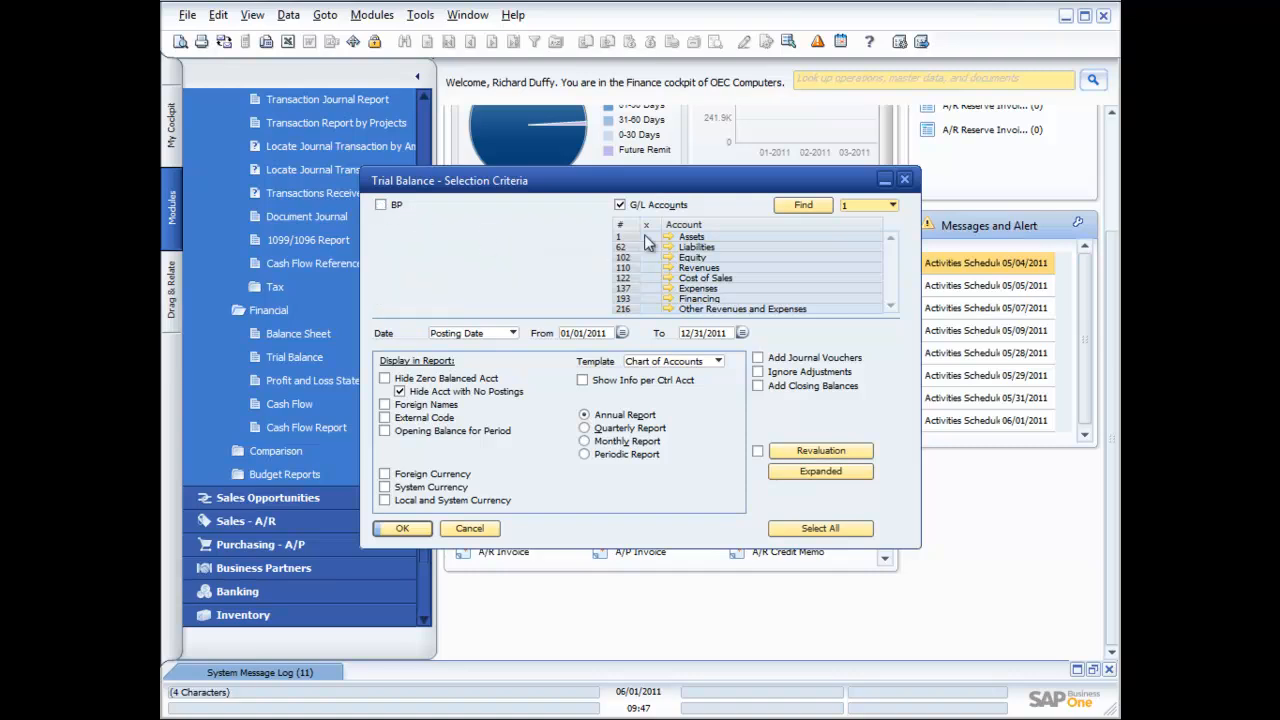
{"action": "left_click", "coordinate": [381, 205]}
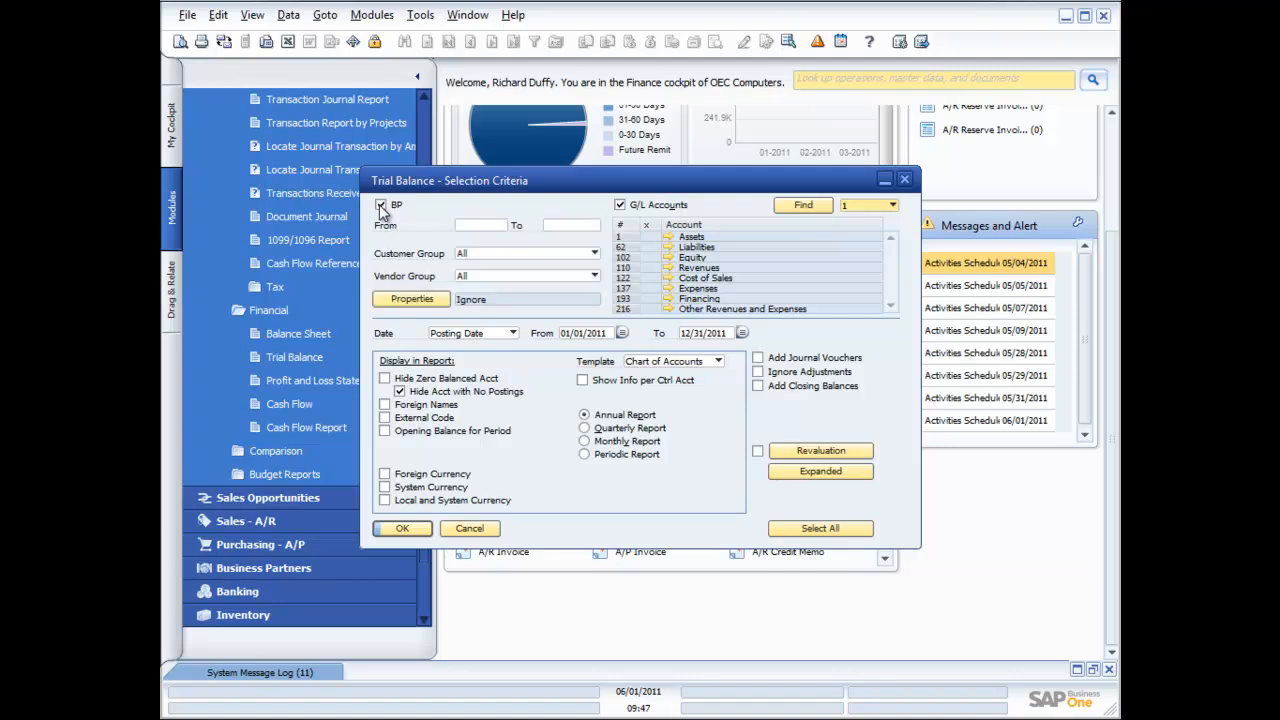
{"action": "left_click", "coordinate": [381, 205]}
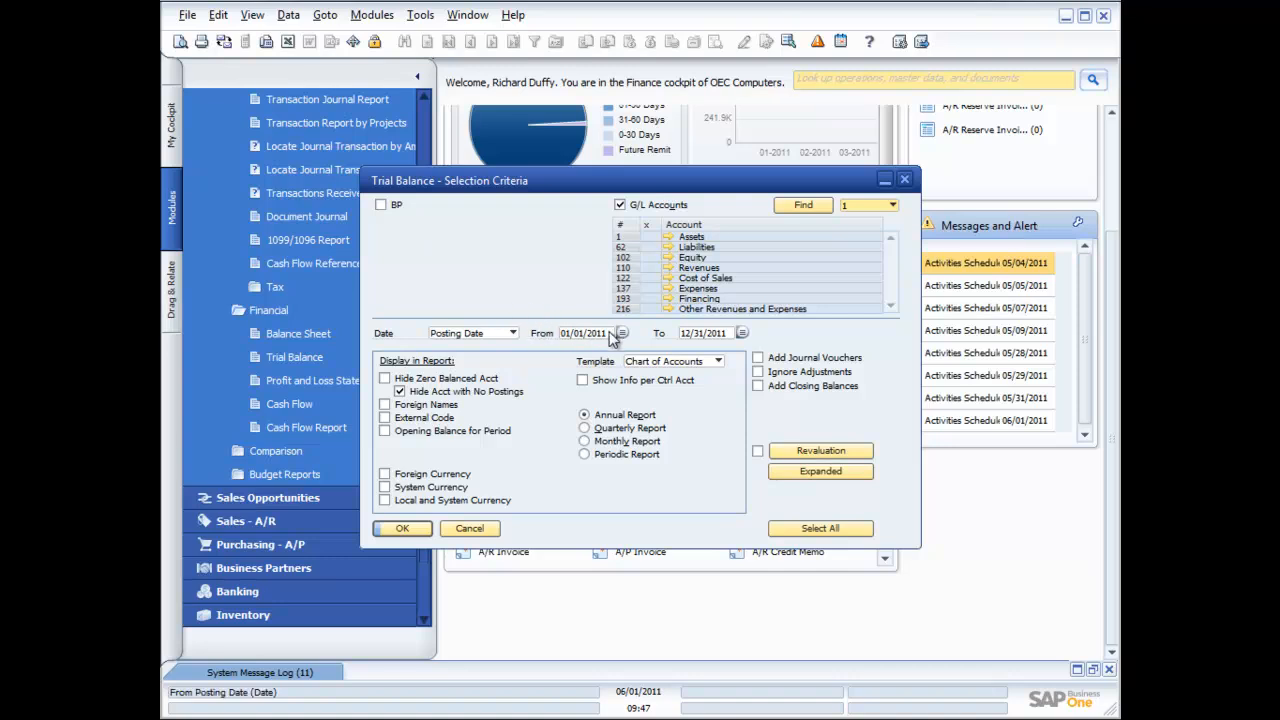
{"action": "left_click", "coordinate": [513, 334]}
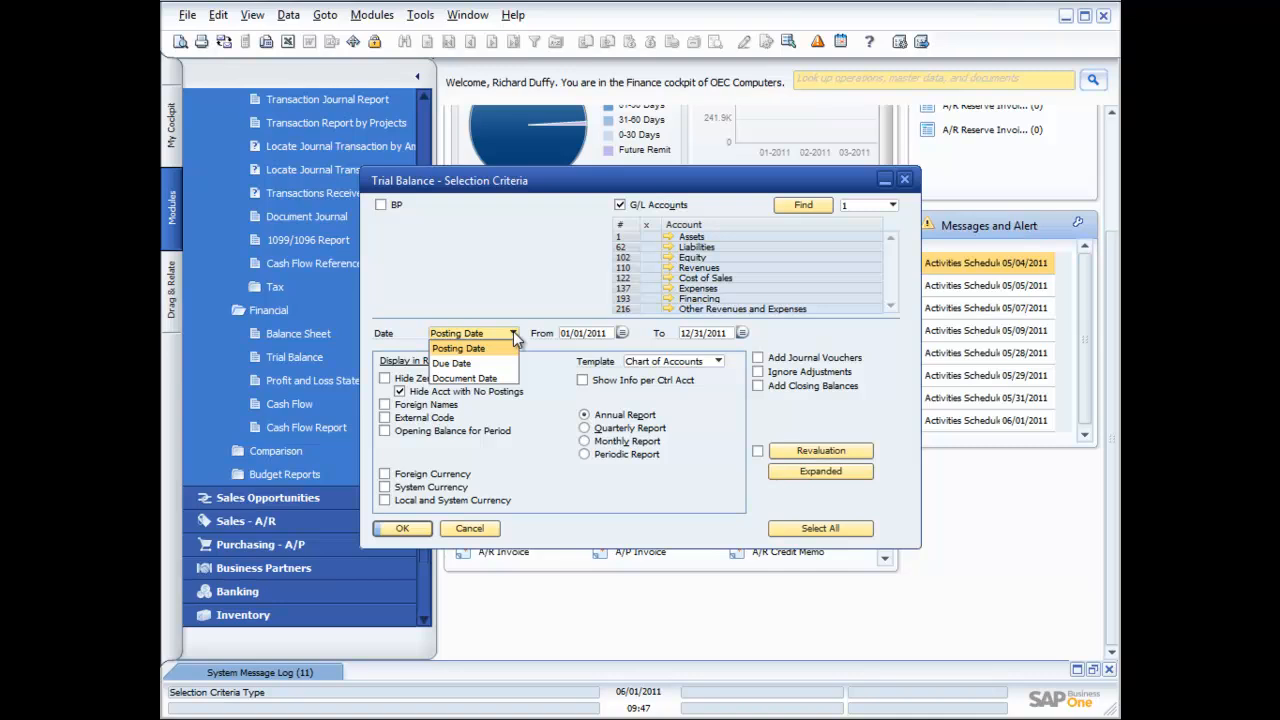
{"action": "left_click", "coordinate": [513, 334]}
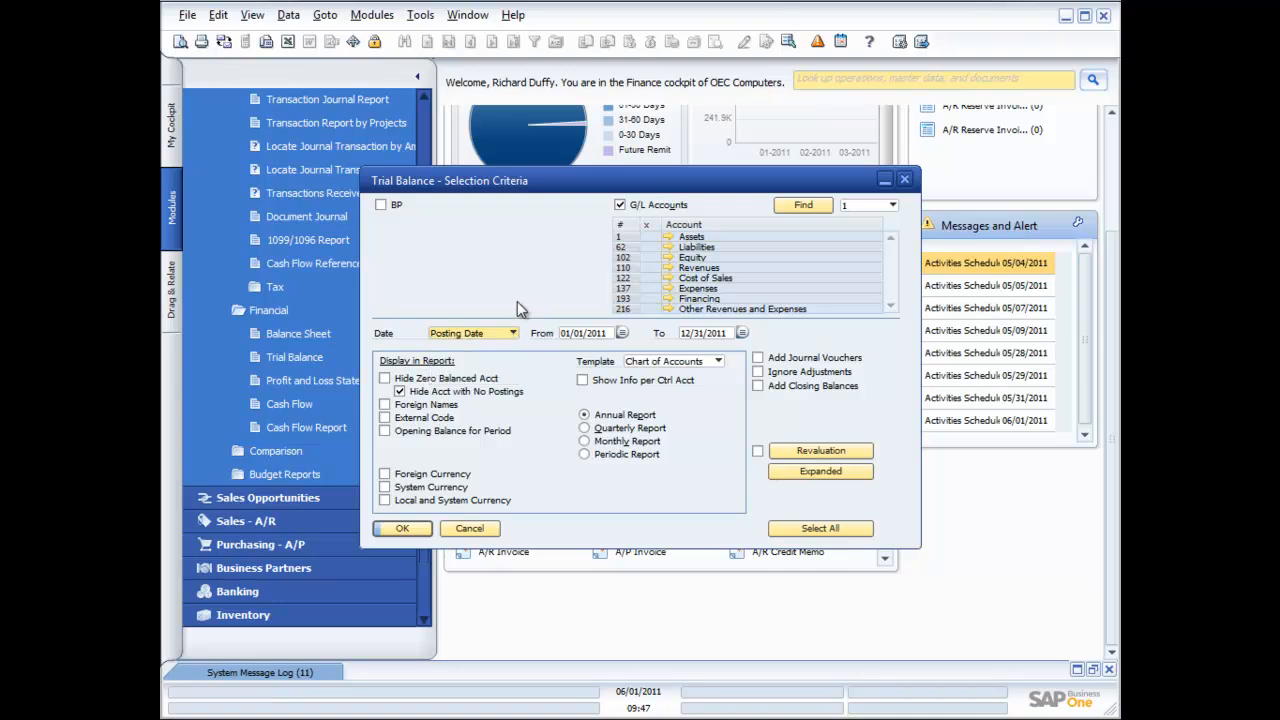
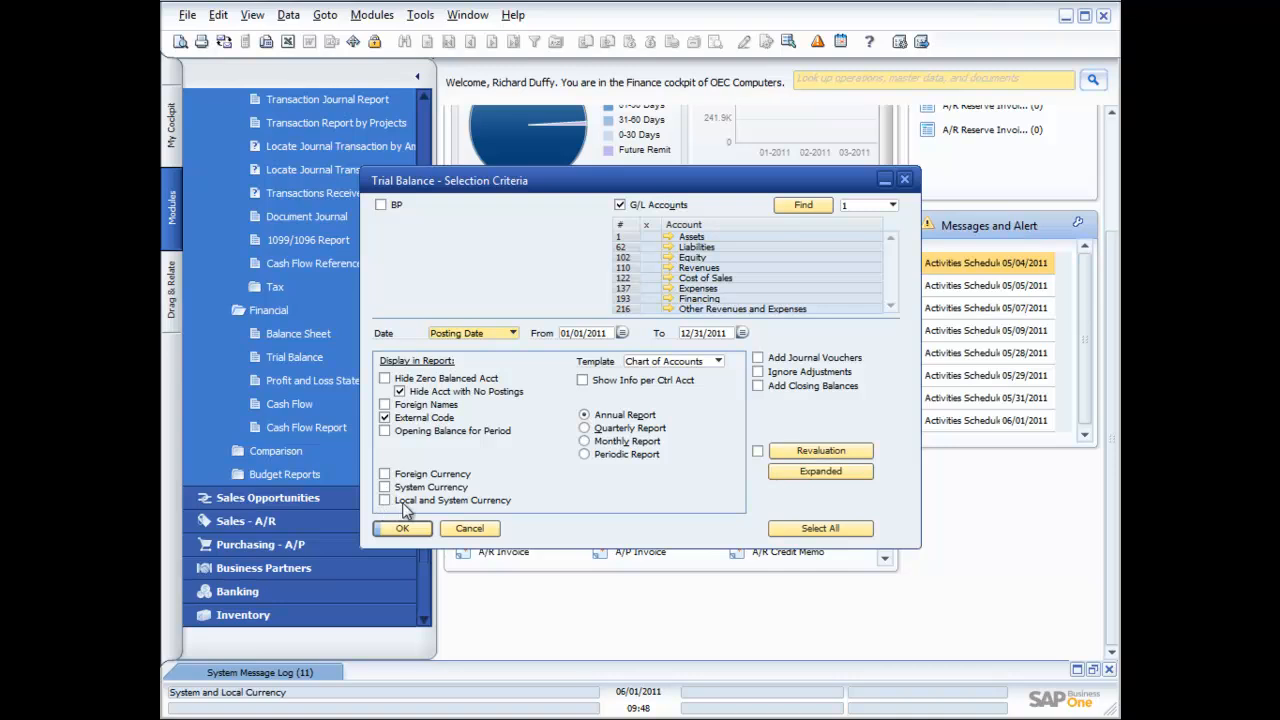
Set the Trial Balance currency options to show system currency amounts only
{"action": "left_click", "coordinate": [385, 474]}
{"action": "left_click", "coordinate": [385, 487]}
{"action": "left_click", "coordinate": [385, 487]}
{"action": "left_click", "coordinate": [385, 487]}
{"action": "left_click", "coordinate": [385, 474]}
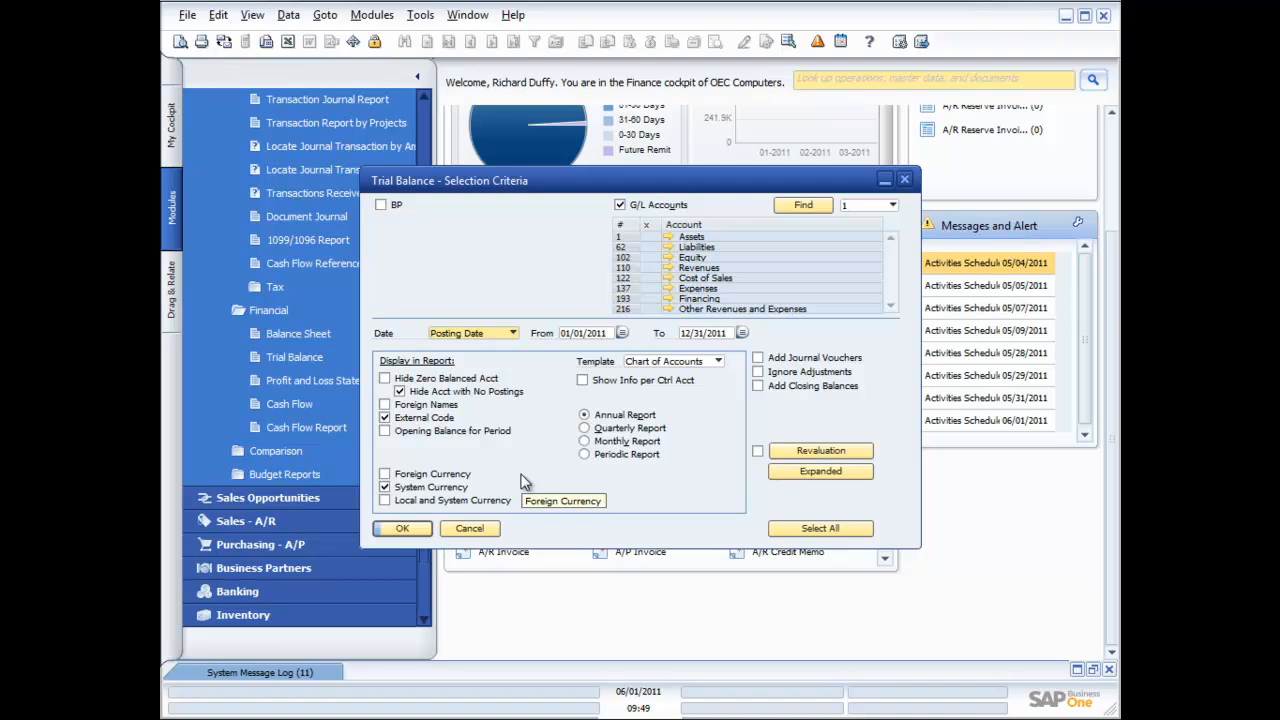
Make it a periodic report and run it; no data is available for 2011
{"action": "left_click", "coordinate": [586, 454]}
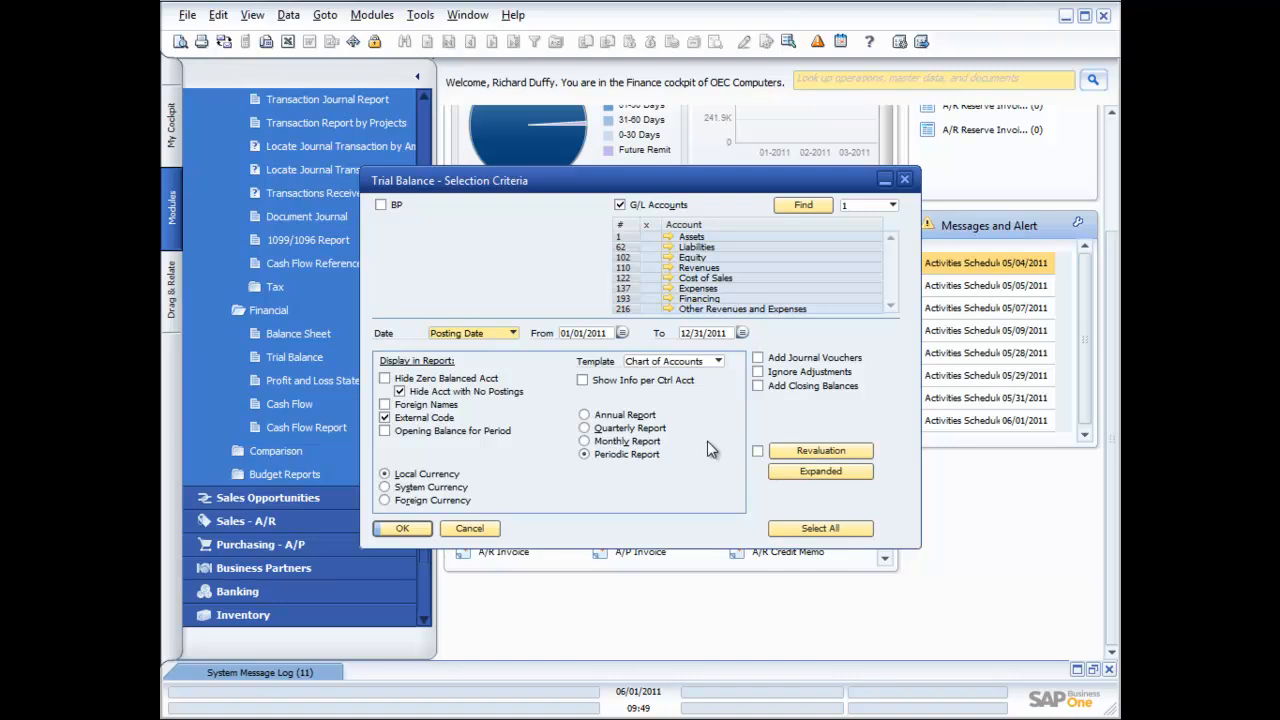
{"action": "left_click", "coordinate": [820, 471]}
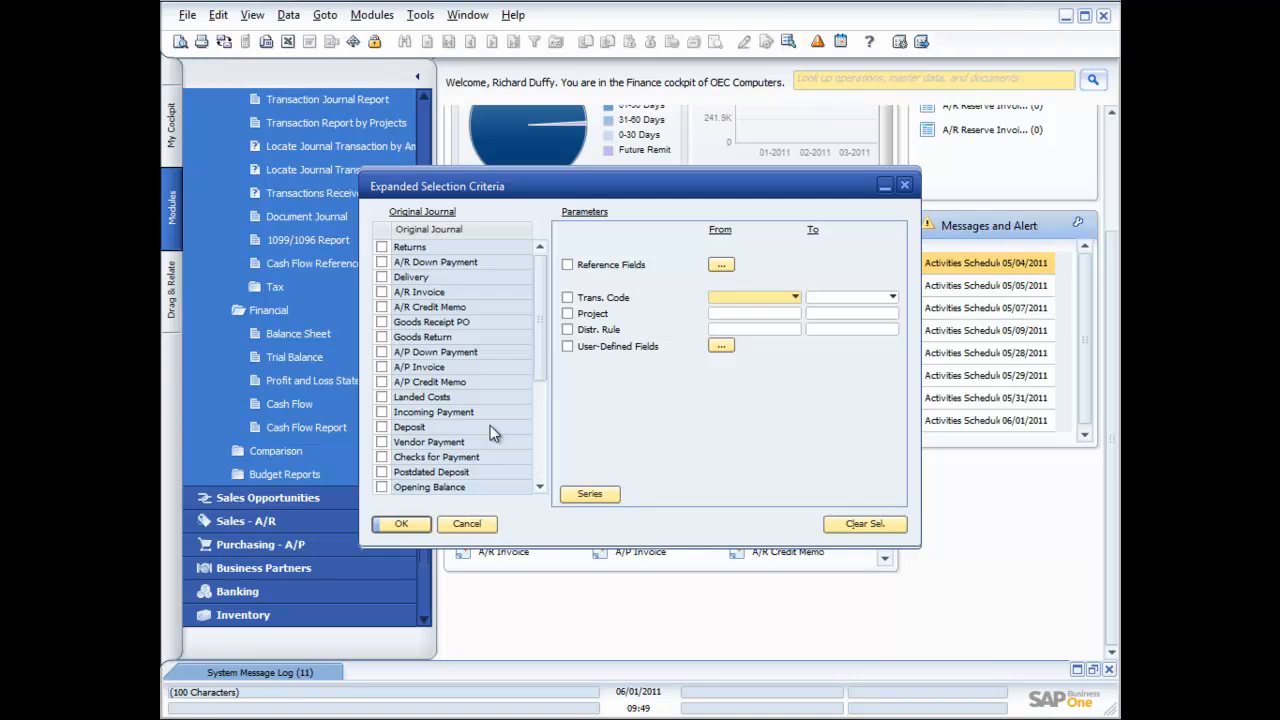
{"action": "left_click", "coordinate": [473, 527]}
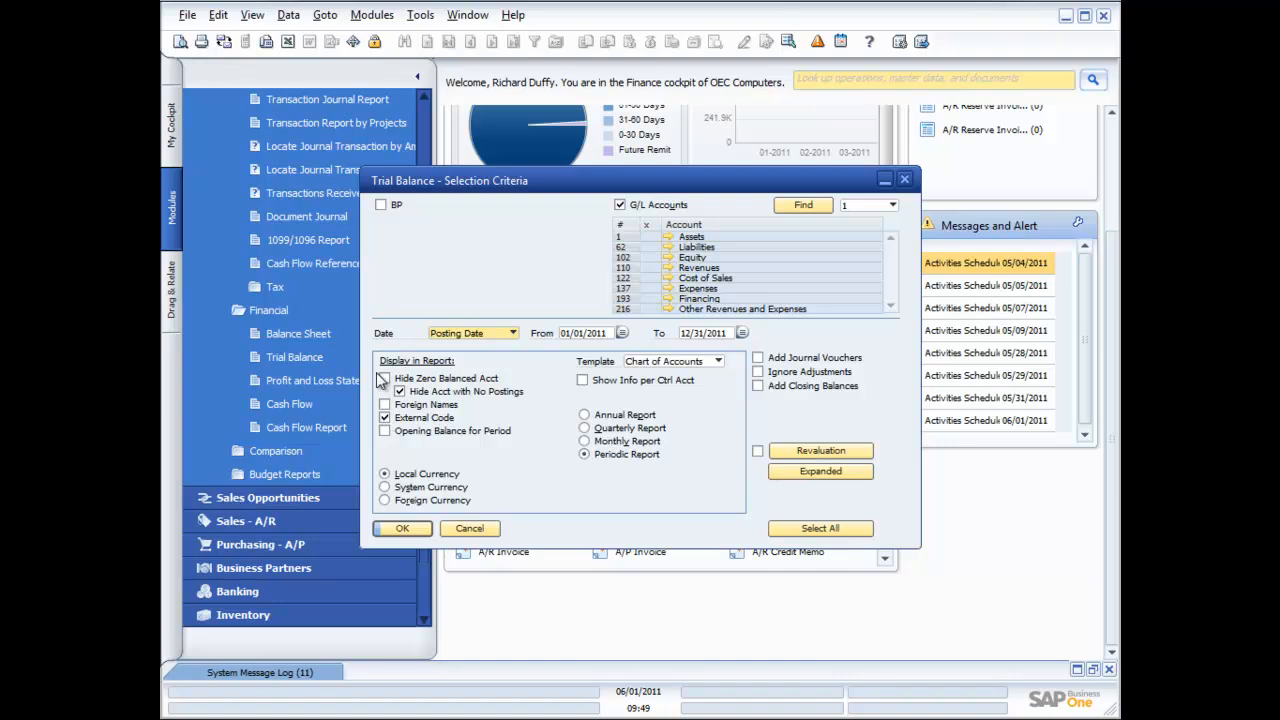
{"action": "left_click", "coordinate": [401, 529]}
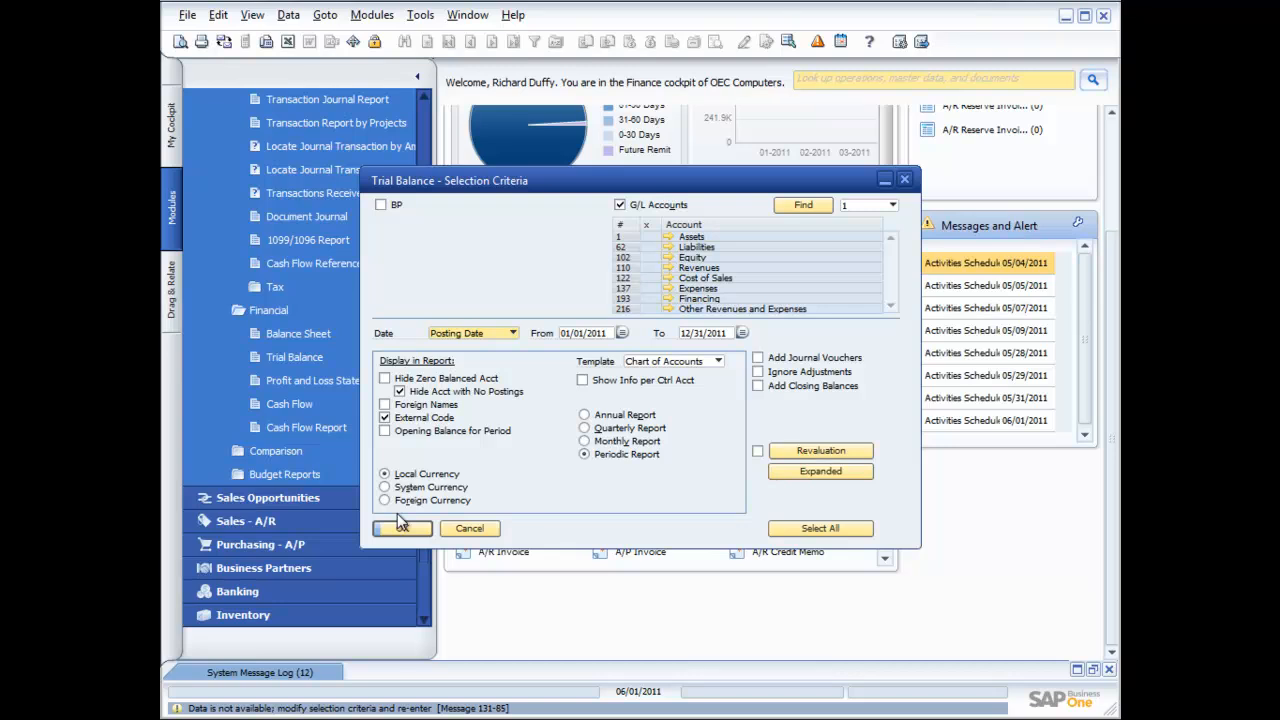
Reset the Trial Balance criteria to an annual report dated 01/01/2011 to 01/31/2011
{"action": "left_click", "coordinate": [399, 524]}
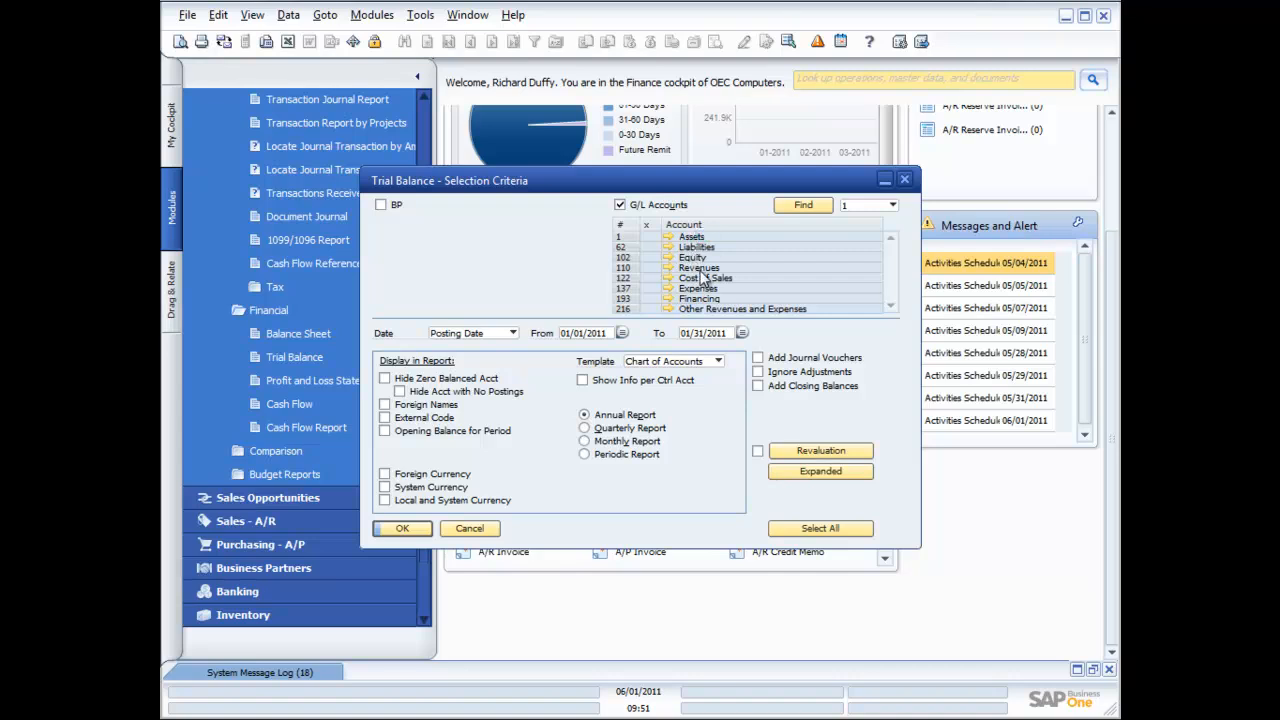
{"action": "left_click", "coordinate": [892, 205]}
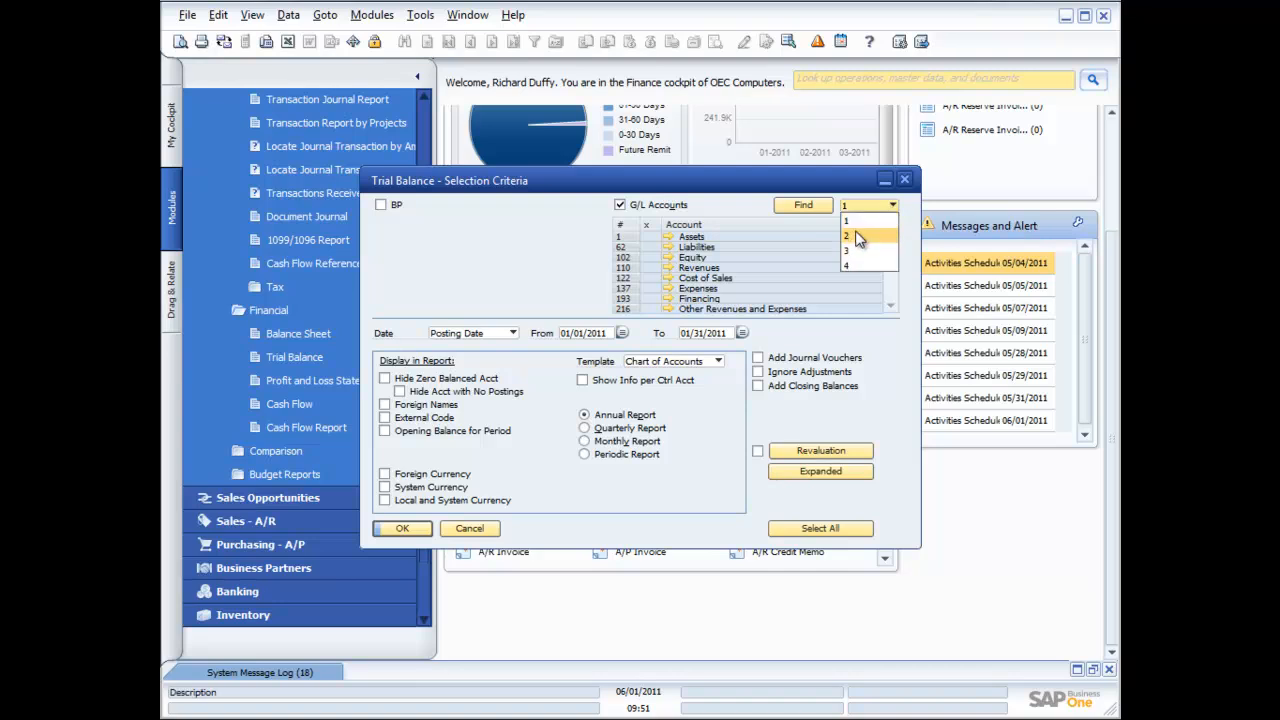
{"action": "left_click", "coordinate": [857, 237]}
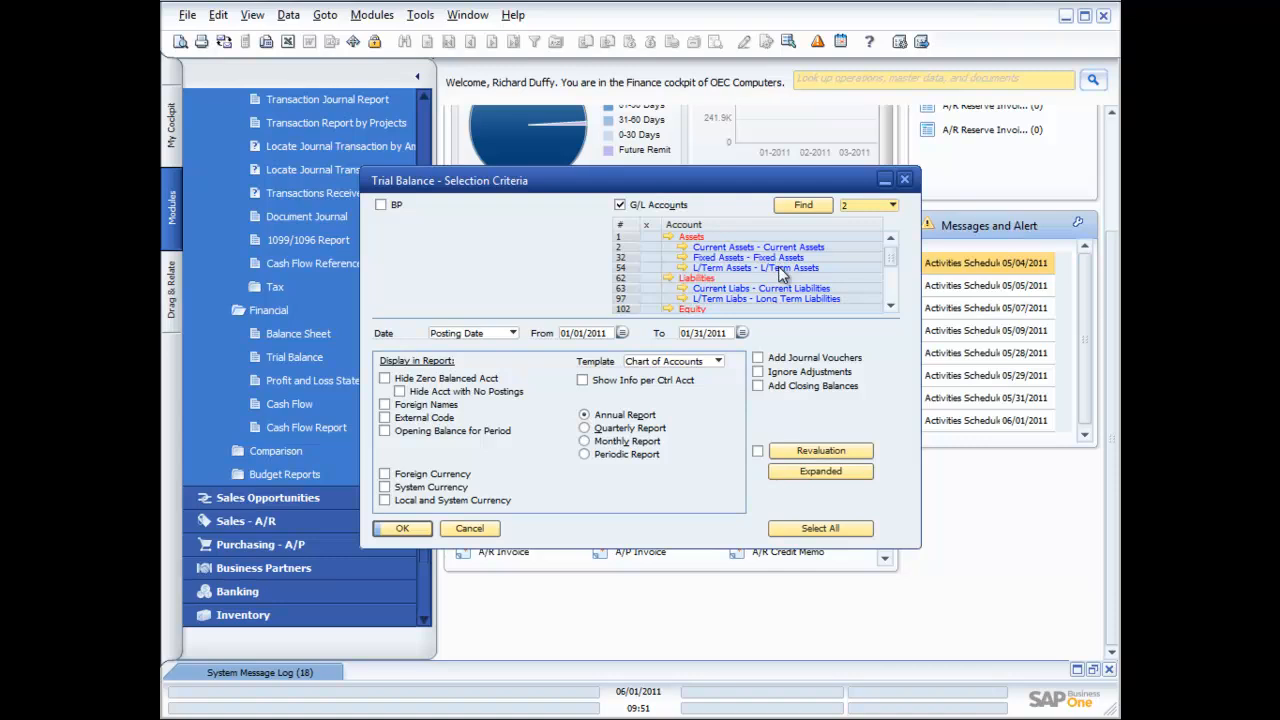
{"action": "left_click", "coordinate": [893, 206]}
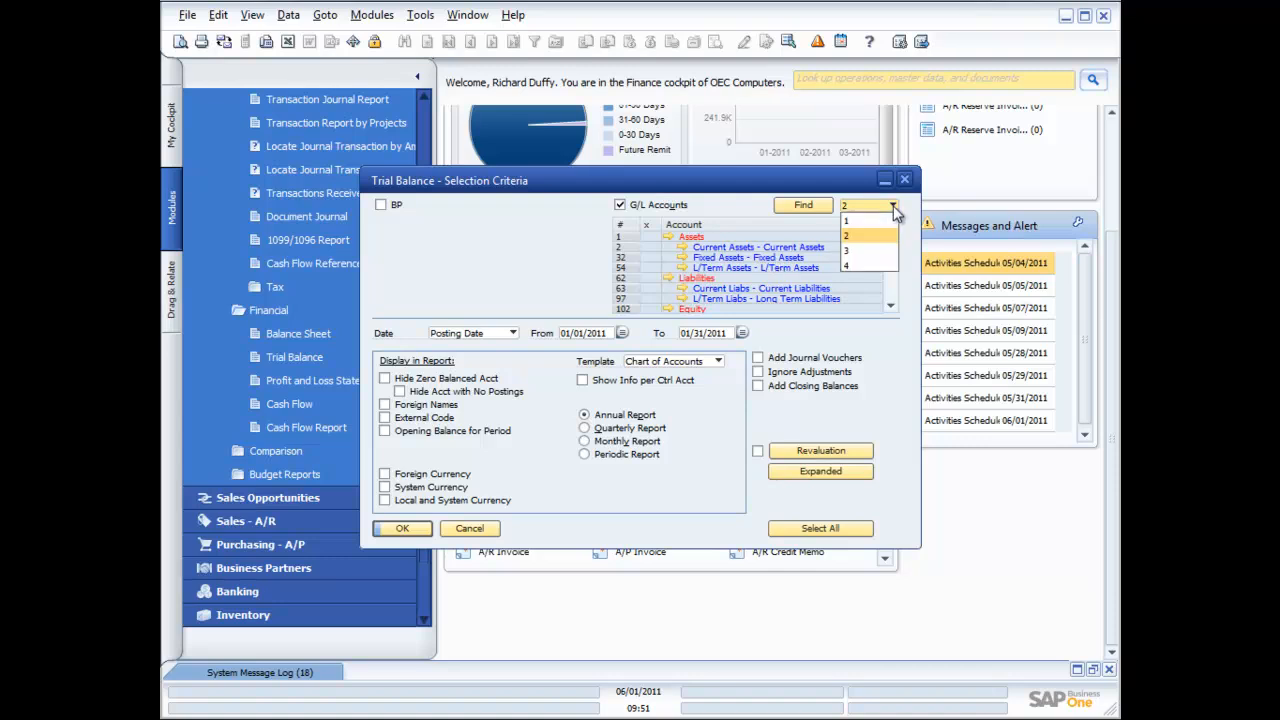
{"action": "left_click", "coordinate": [870, 252]}
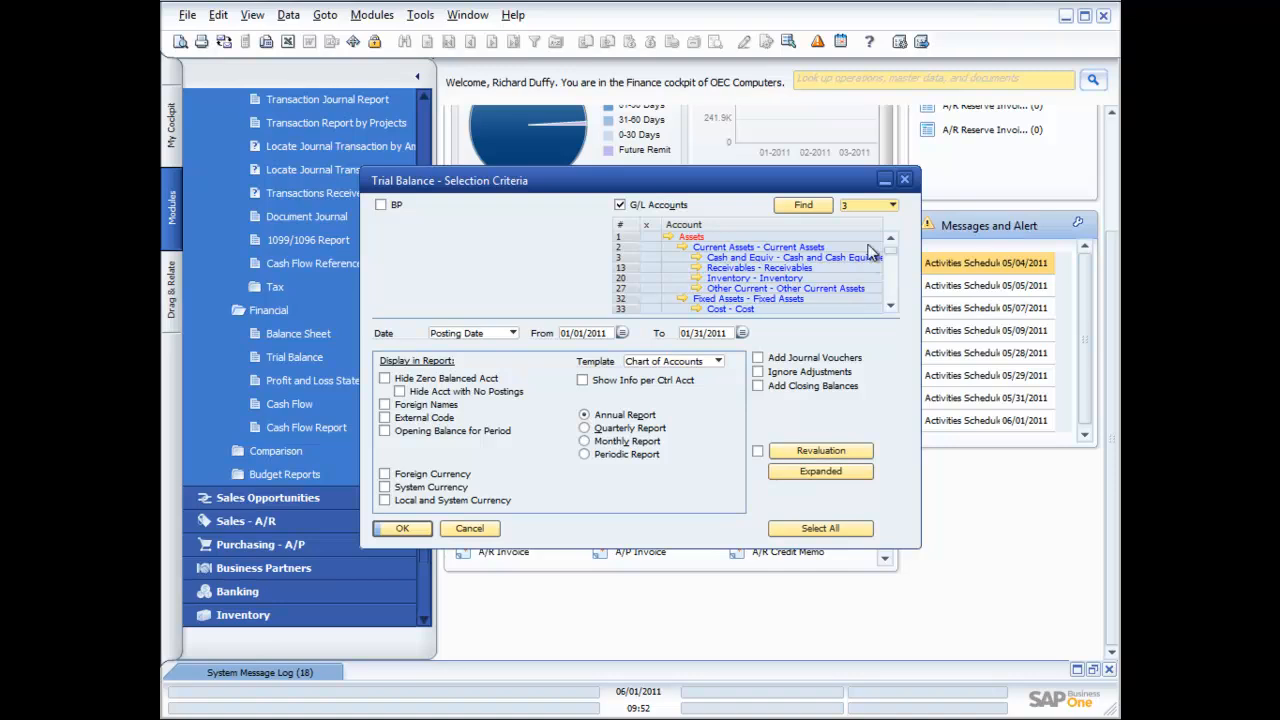
{"action": "left_click", "coordinate": [893, 206]}
{"action": "left_click", "coordinate": [858, 268]}
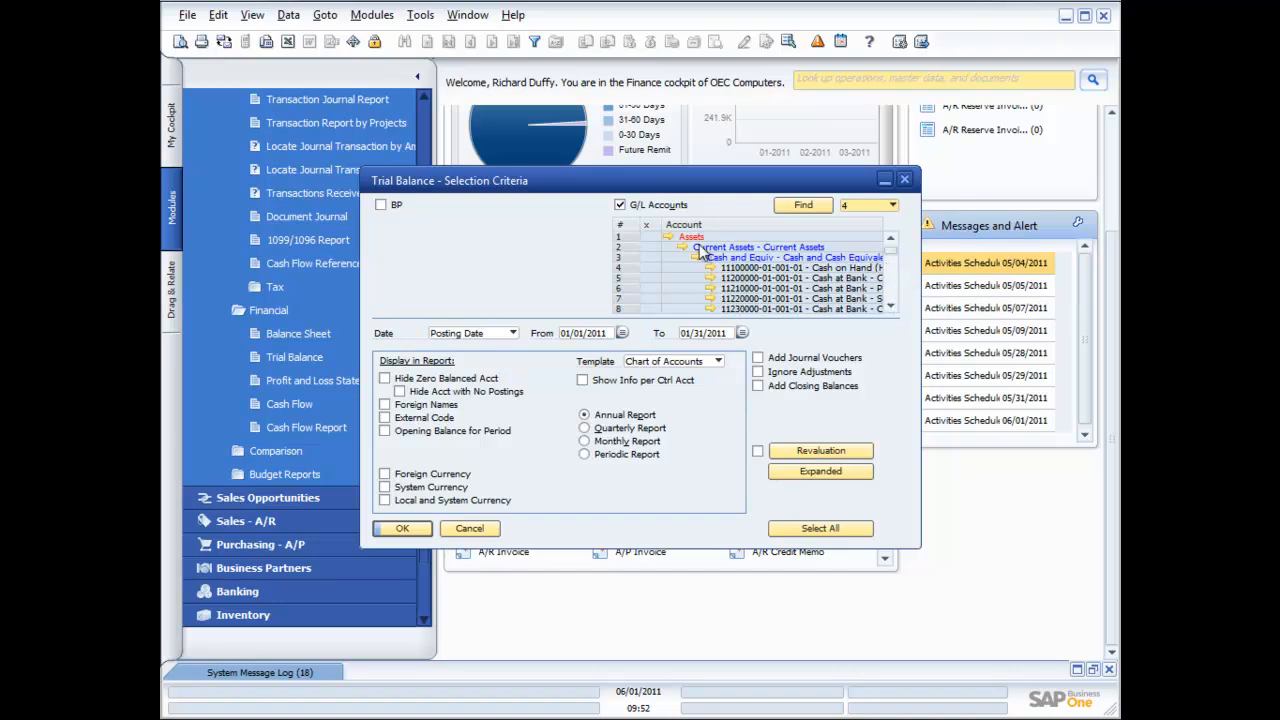
{"action": "left_click", "coordinate": [646, 298]}
{"action": "left_click", "coordinate": [893, 205]}
{"action": "left_click", "coordinate": [850, 222]}
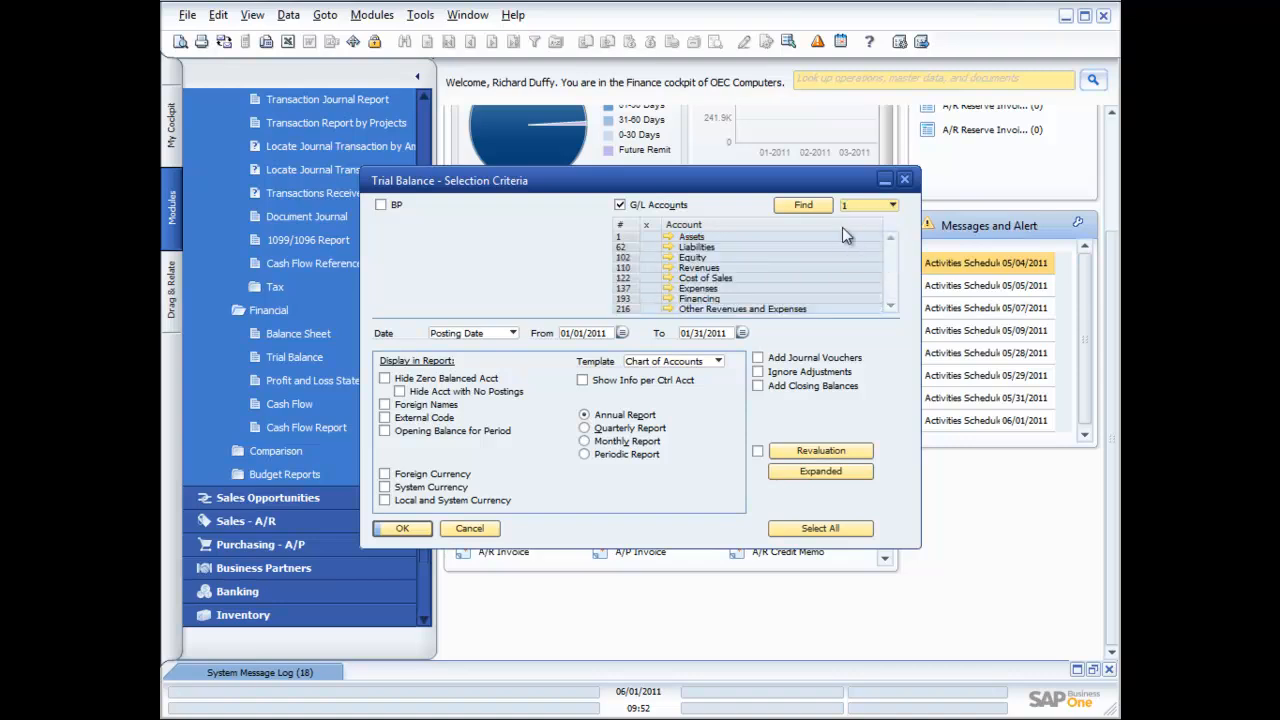
Select all top-level accounts, run and review the January 2011 Trial Balance, then close it
{"action": "double_click", "coordinate": [647, 225]}
{"action": "left_click", "coordinate": [402, 529]}
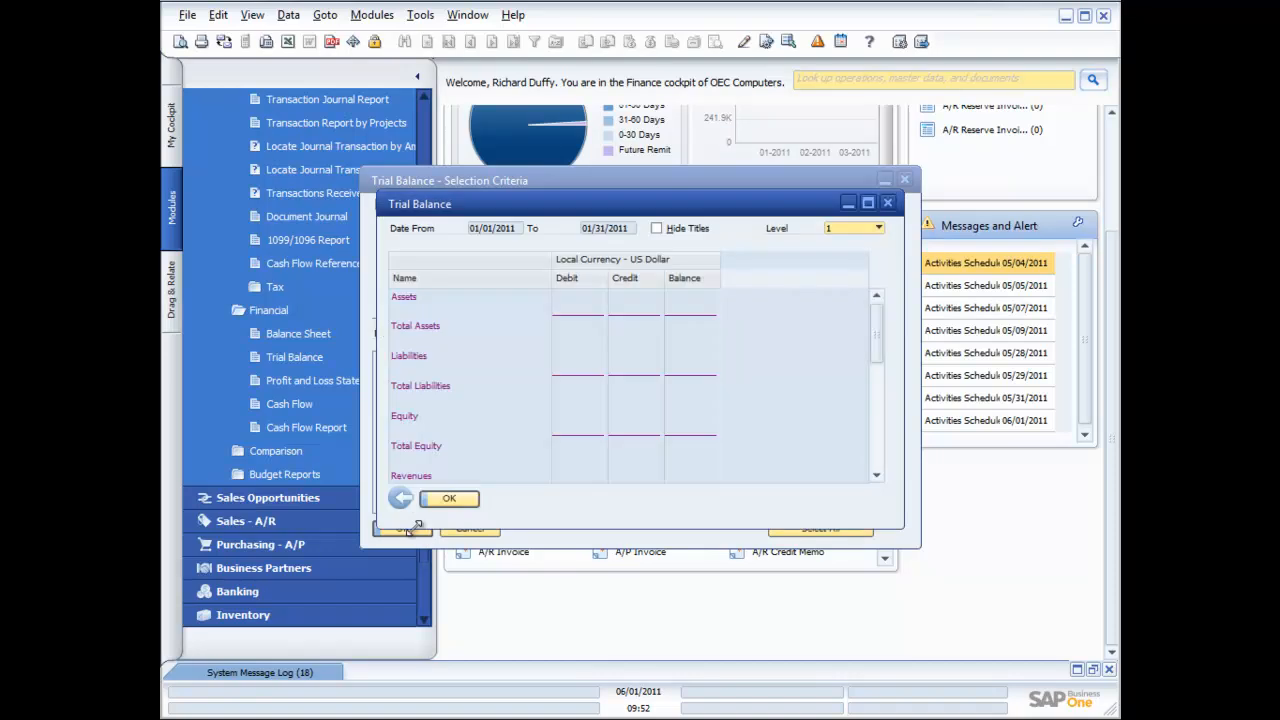
{"action": "scroll", "coordinate": [632, 378], "scroll_direction": "down", "scroll_amount": 3}
{"action": "scroll", "coordinate": [632, 380], "scroll_direction": "down", "scroll_amount": 3}
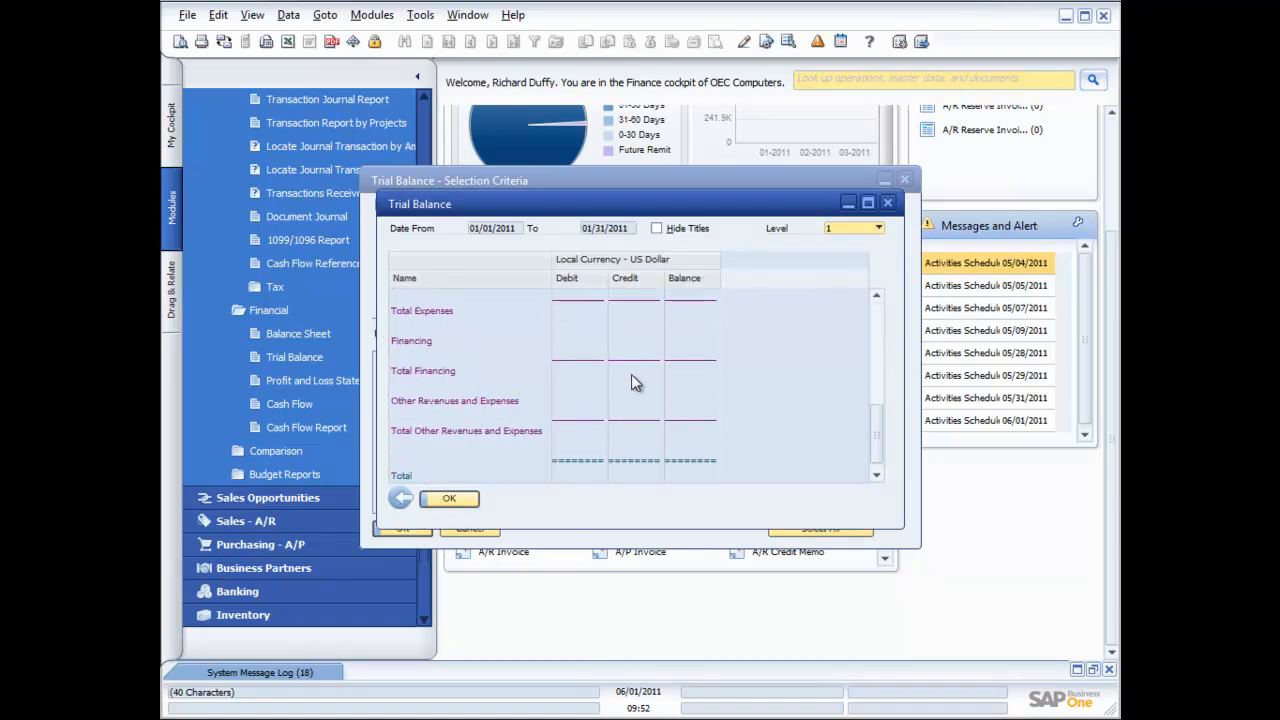
{"action": "scroll", "coordinate": [631, 374], "scroll_direction": "up", "scroll_amount": 4}
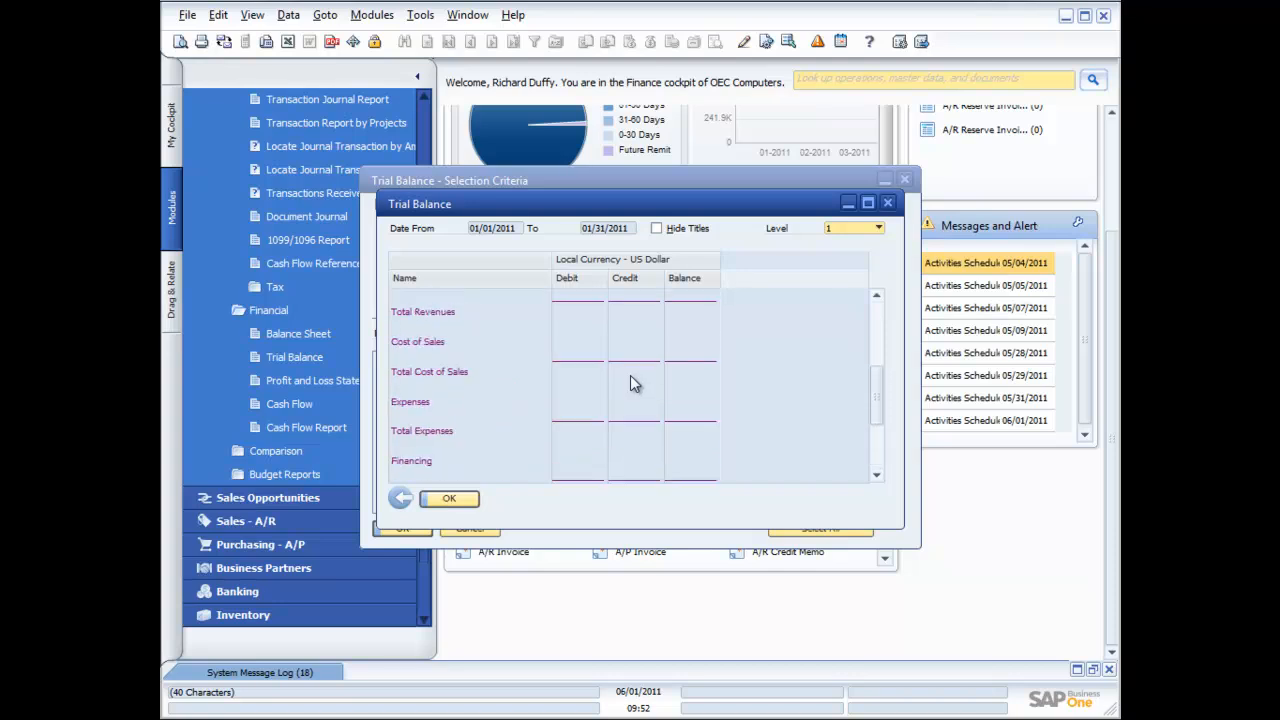
{"action": "scroll", "coordinate": [630, 375], "scroll_direction": "up", "scroll_amount": 2}
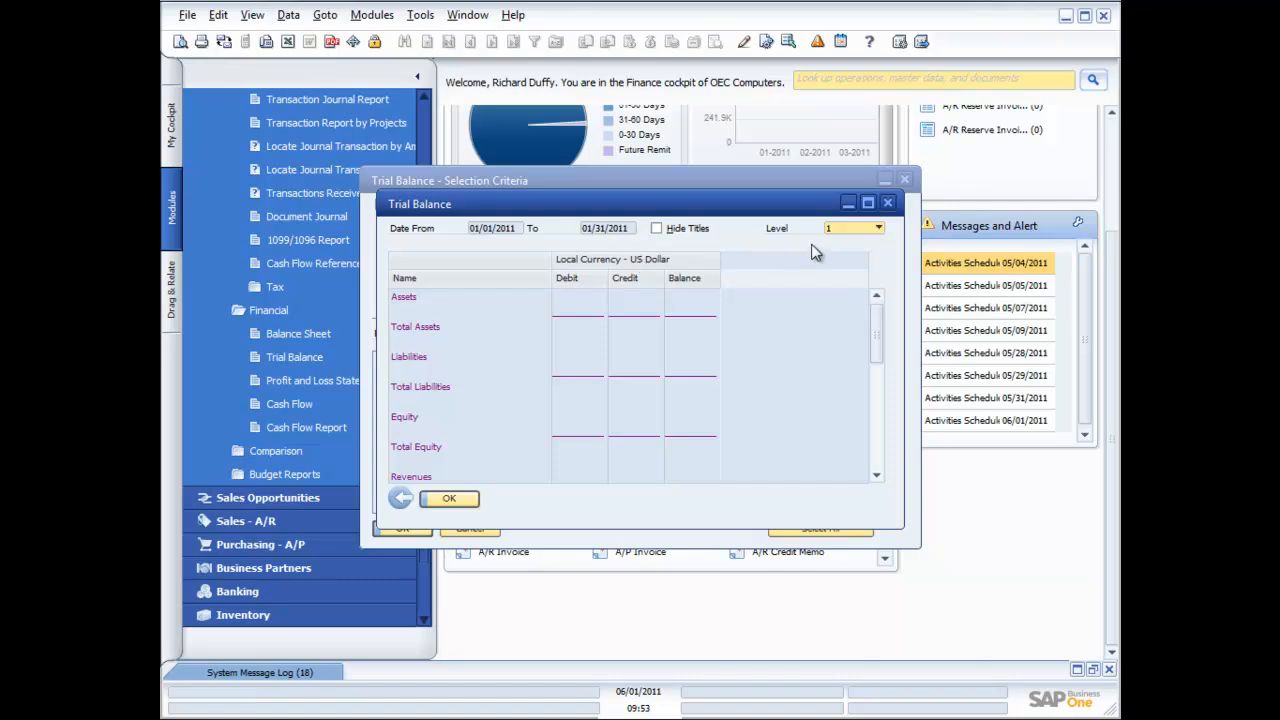
{"action": "left_click", "coordinate": [889, 204]}
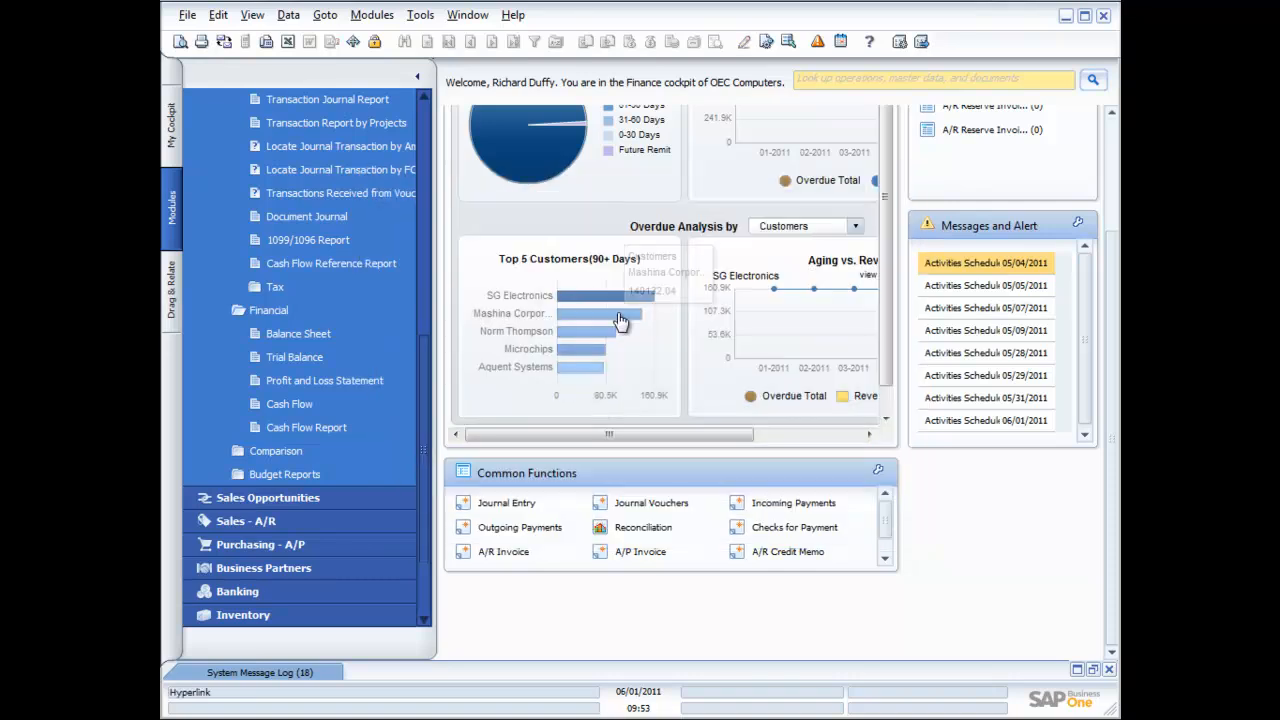
Reopen the Trial Balance criteria with posting periods 2011-01 through 2011-12 as the date range
{"action": "left_click", "coordinate": [294, 360]}
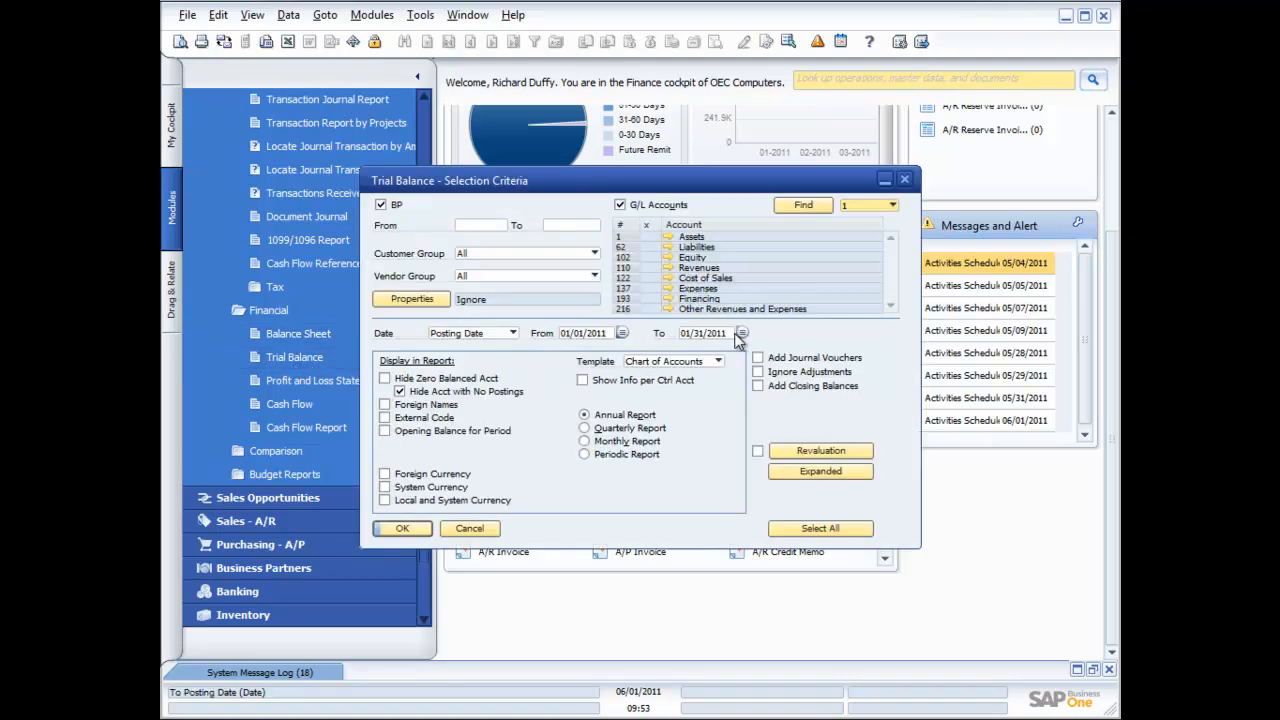
{"action": "left_click", "coordinate": [741, 333]}
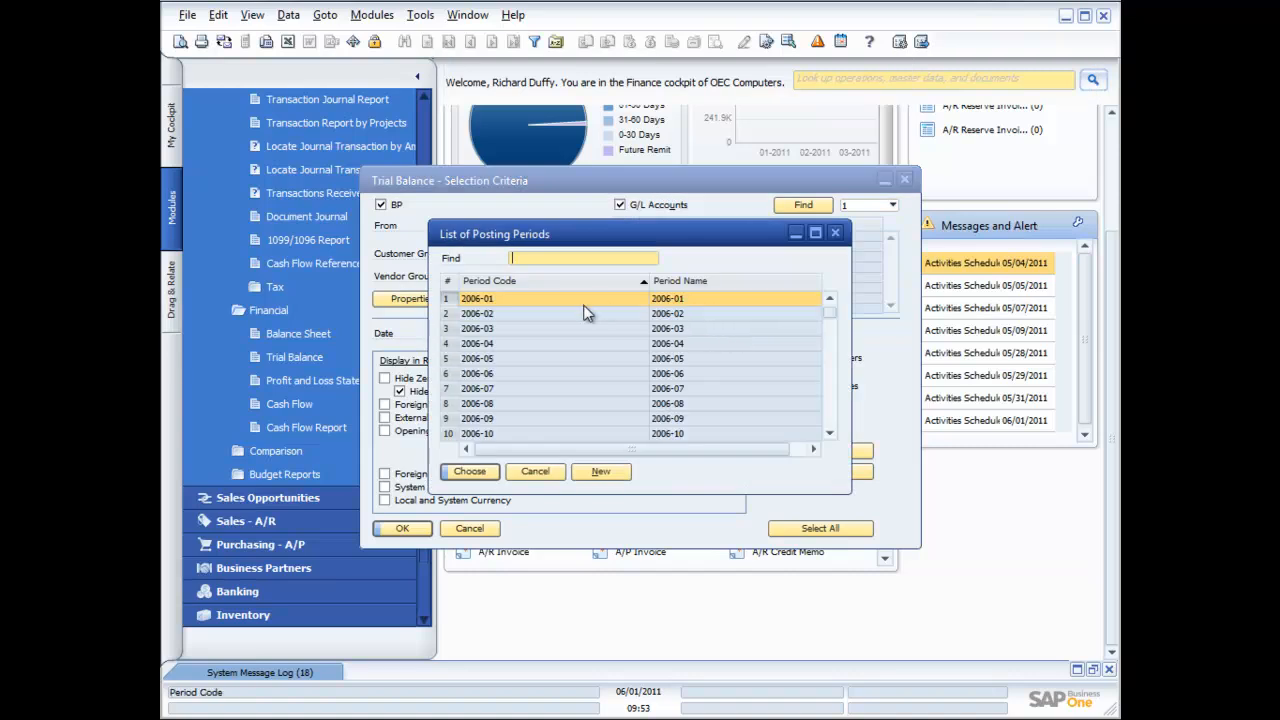
{"action": "left_click_drag", "start_coordinate": [829, 312], "coordinate": [832, 392]}
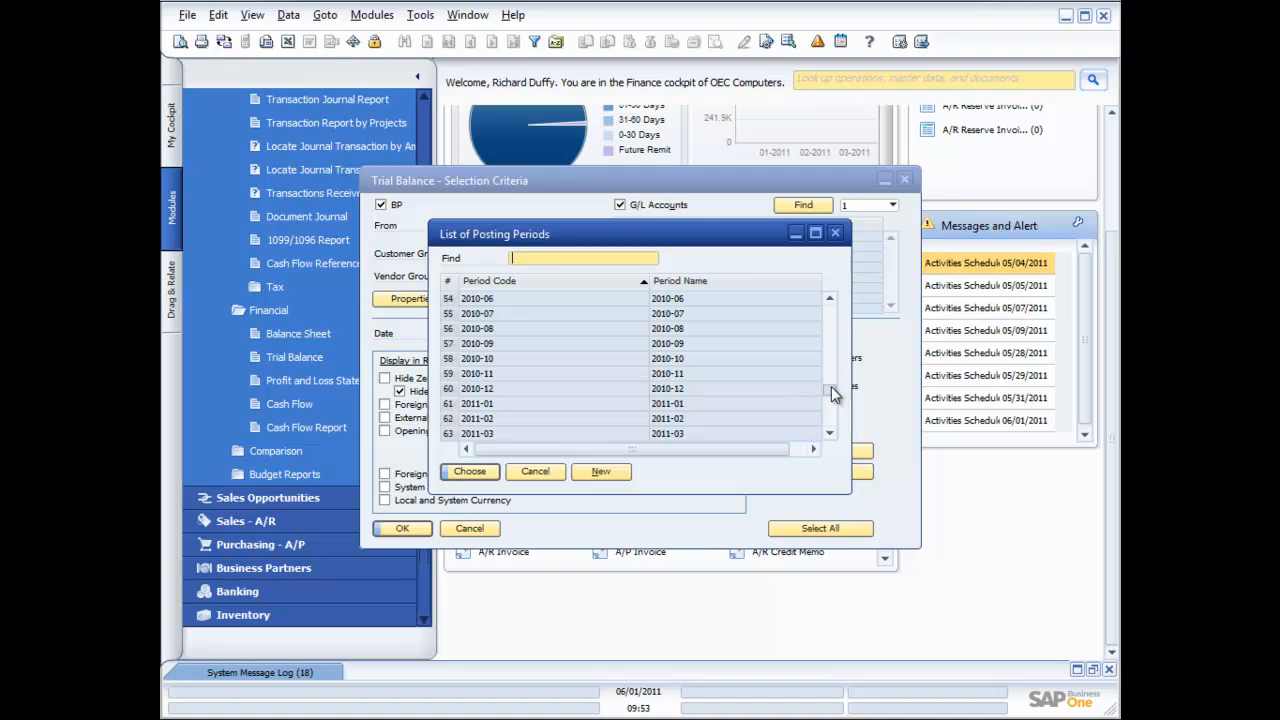
{"action": "double_click", "coordinate": [606, 403]}
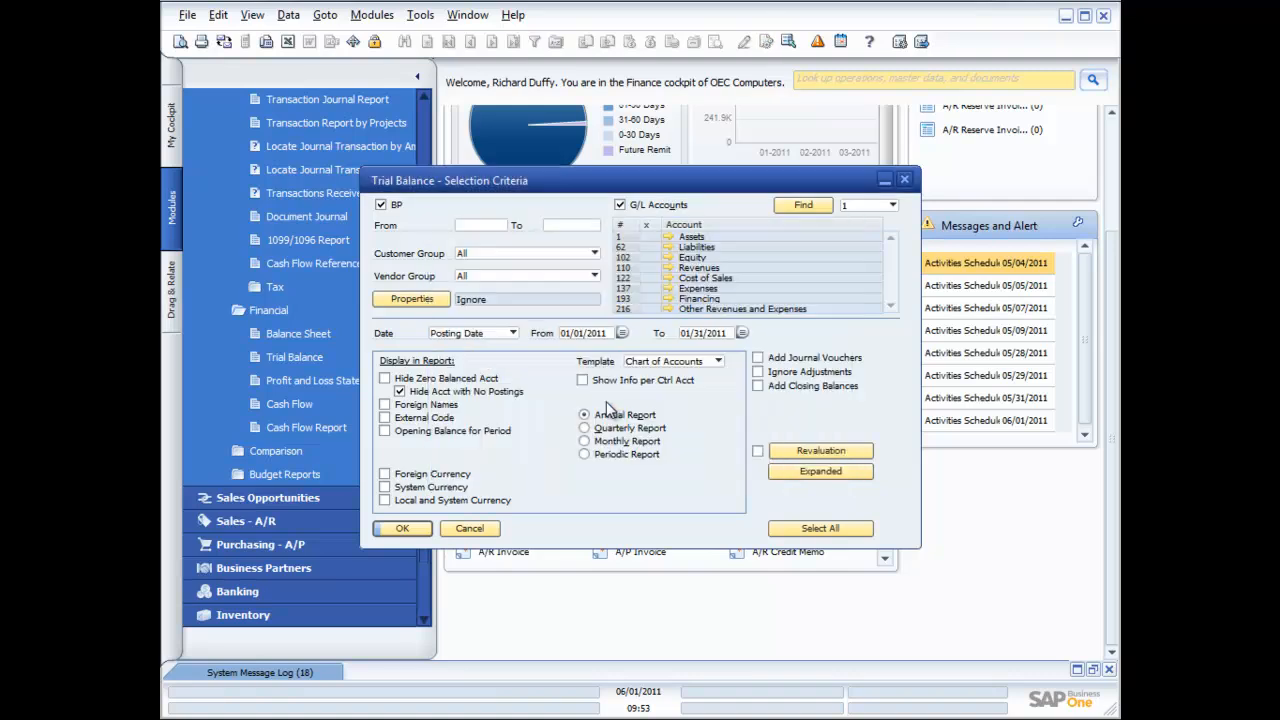
{"action": "left_click", "coordinate": [742, 333]}
{"action": "scroll", "coordinate": [636, 392], "scroll_direction": "down", "scroll_amount": 7}
{"action": "scroll", "coordinate": [636, 392], "scroll_direction": "down", "scroll_amount": 7}
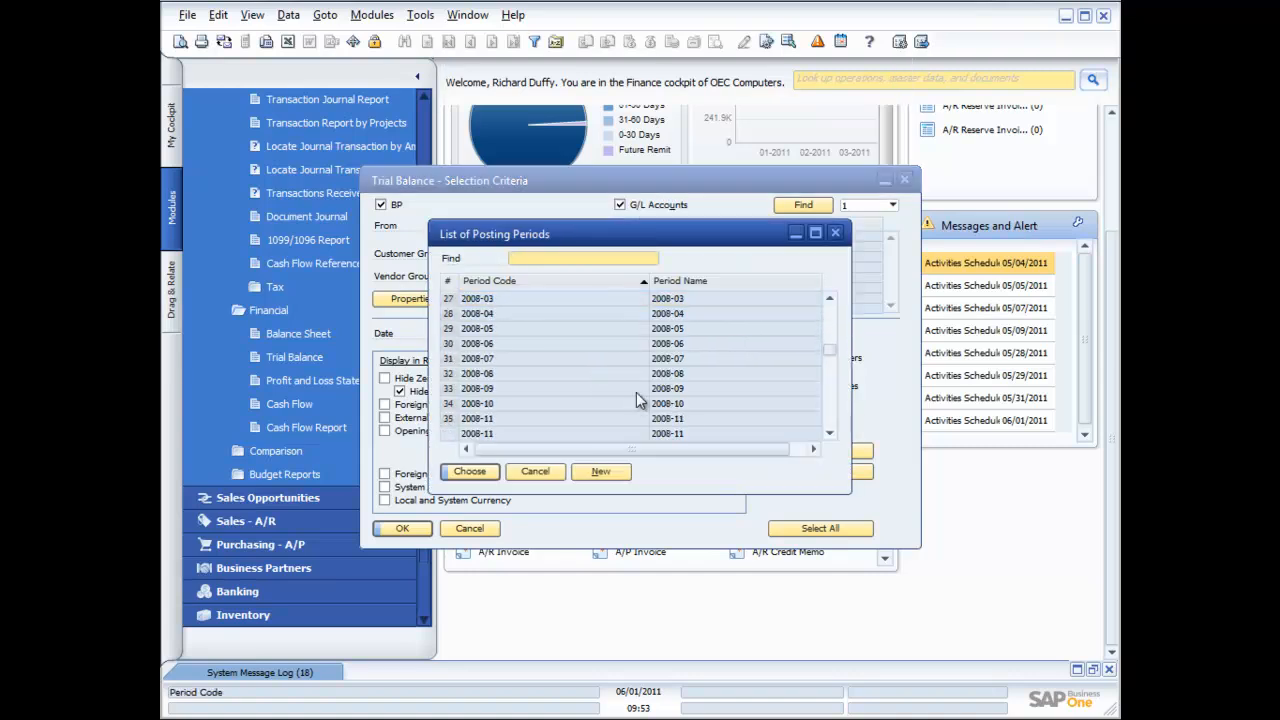
{"action": "scroll", "coordinate": [636, 392], "scroll_direction": "down", "scroll_amount": 7}
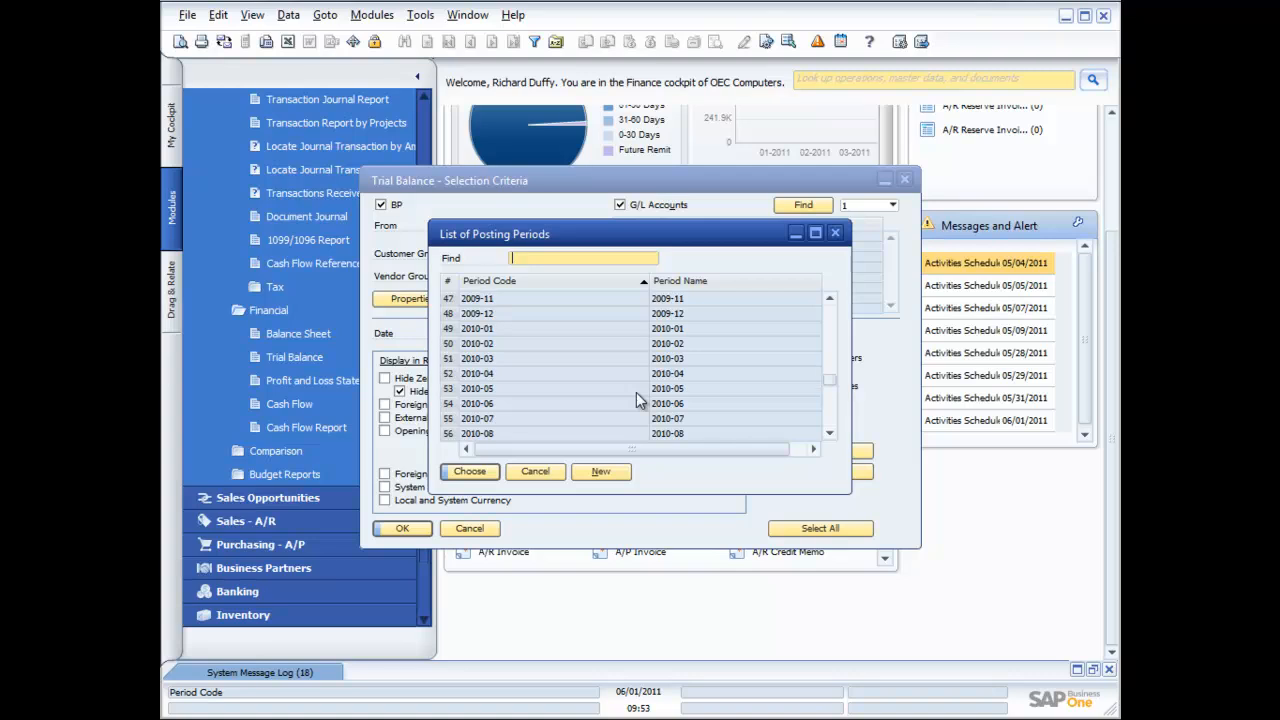
{"action": "scroll", "coordinate": [636, 398], "scroll_direction": "down", "scroll_amount": 3}
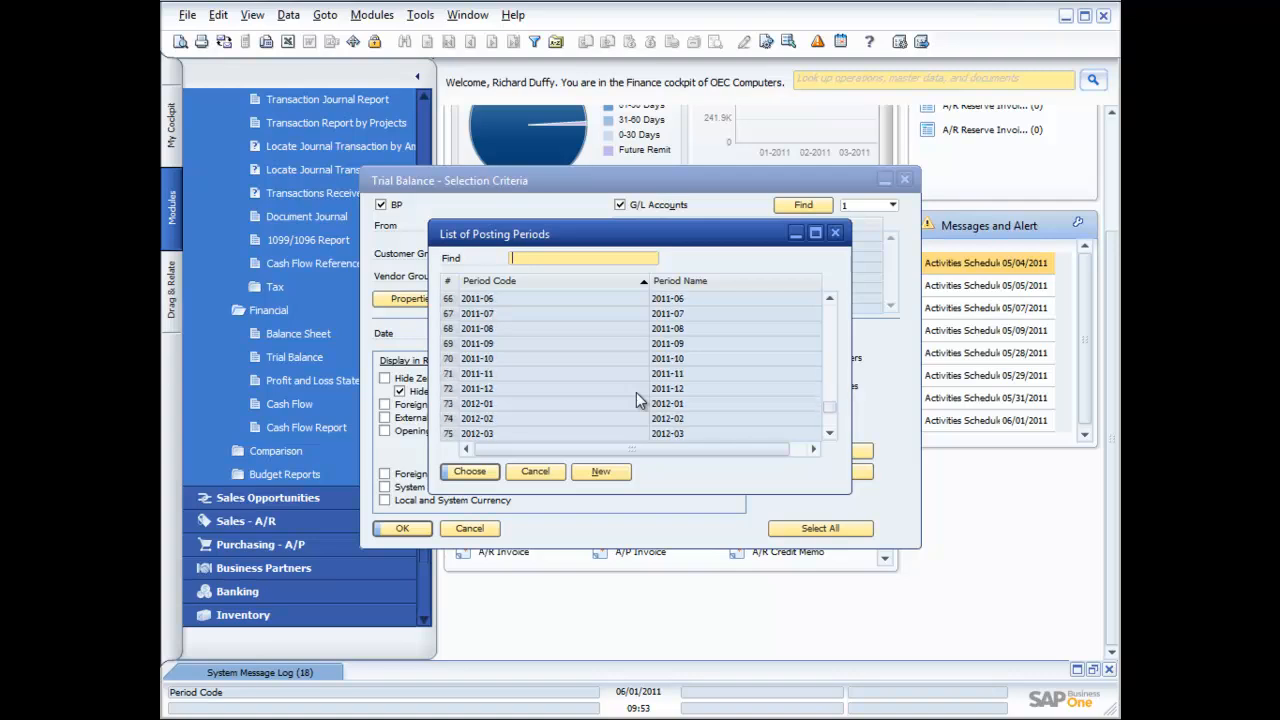
{"action": "double_click", "coordinate": [490, 343]}
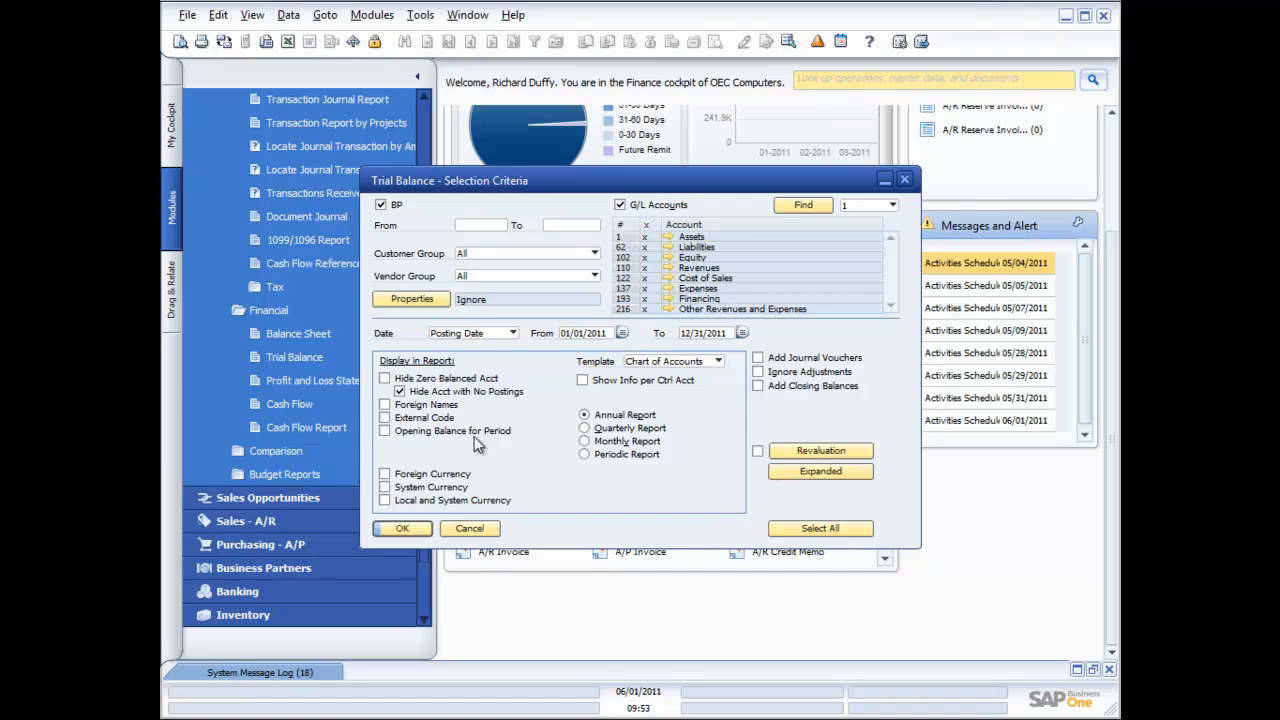
Clear the business partner filter, run the 2011 Trial Balance and maximize the report
{"action": "left_click", "coordinate": [381, 204]}
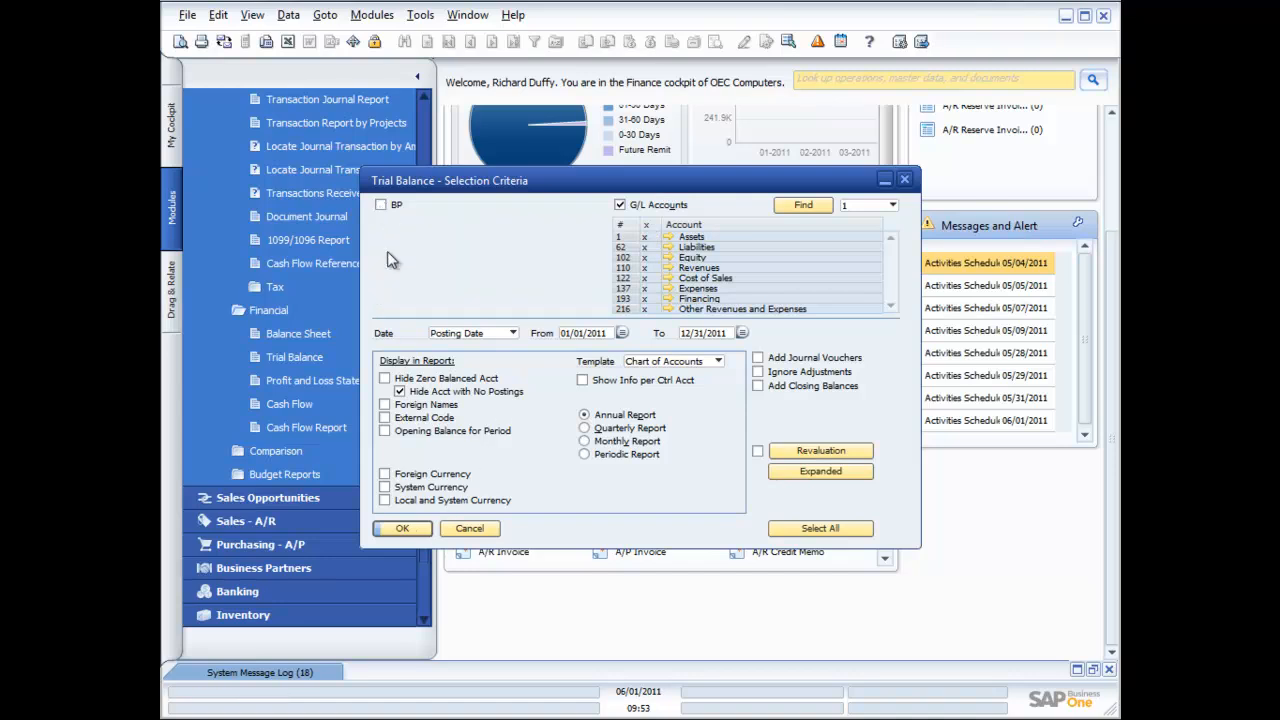
{"action": "left_click", "coordinate": [397, 530]}
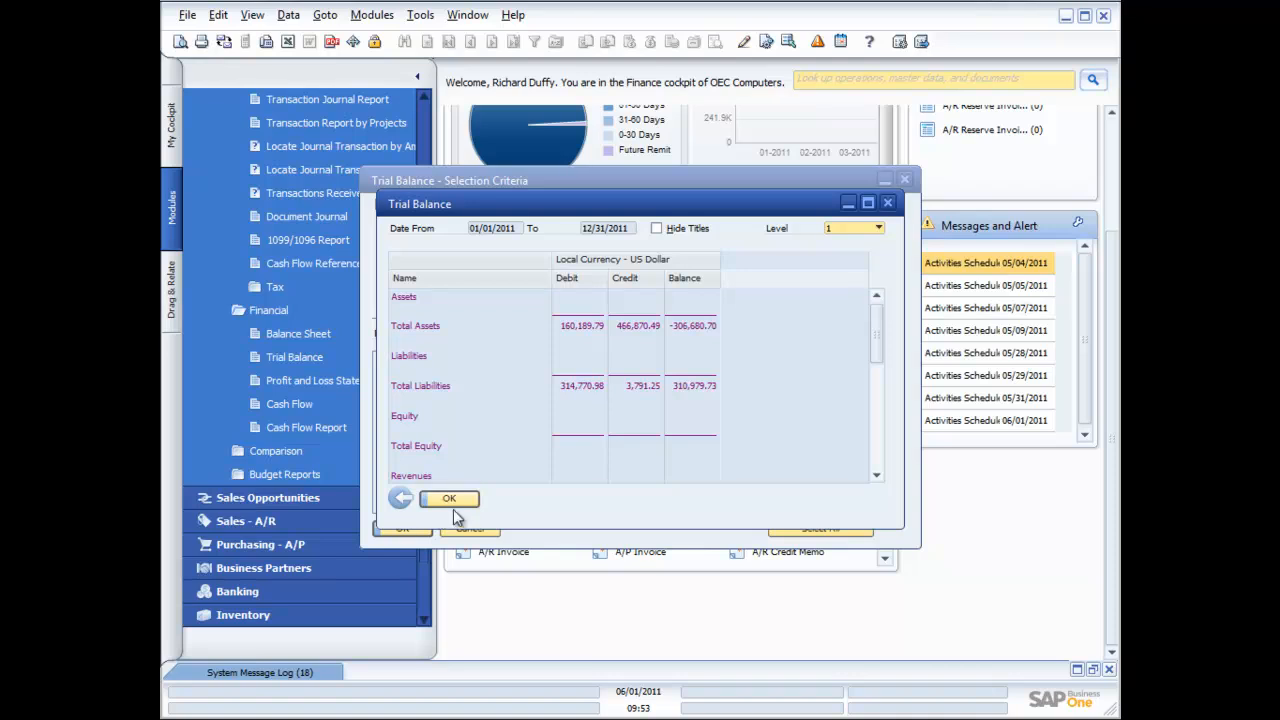
{"action": "left_click", "coordinate": [868, 203]}
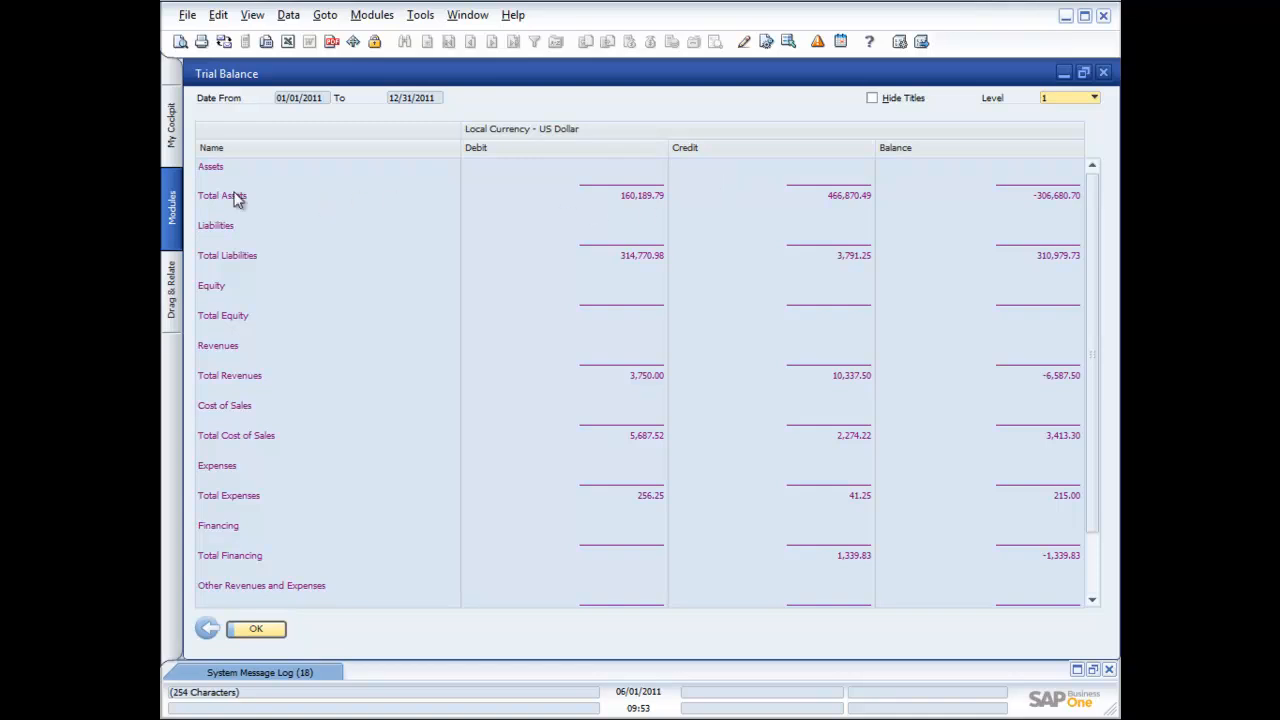
Show the Trial Balance at levels 2, 3, then 4, then close the report
{"action": "left_click", "coordinate": [1095, 101]}
{"action": "left_click", "coordinate": [1071, 128]}
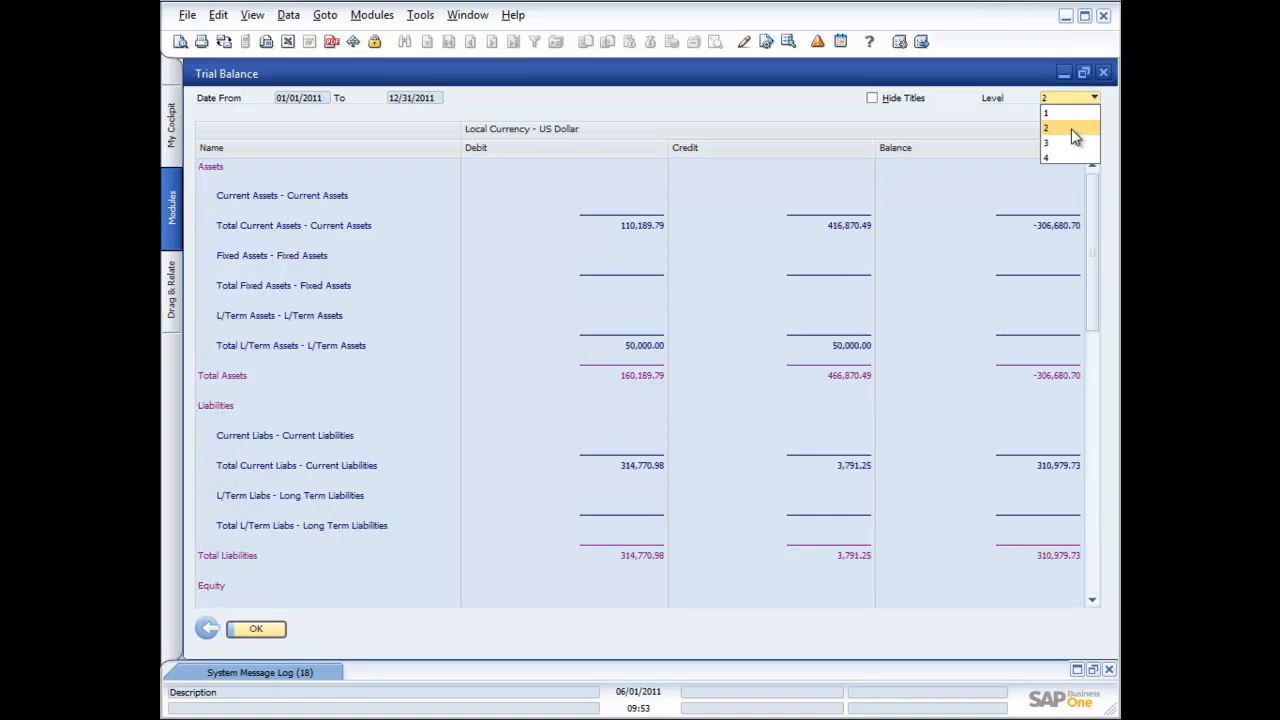
{"action": "left_click", "coordinate": [1071, 97]}
{"action": "left_click", "coordinate": [1068, 144]}
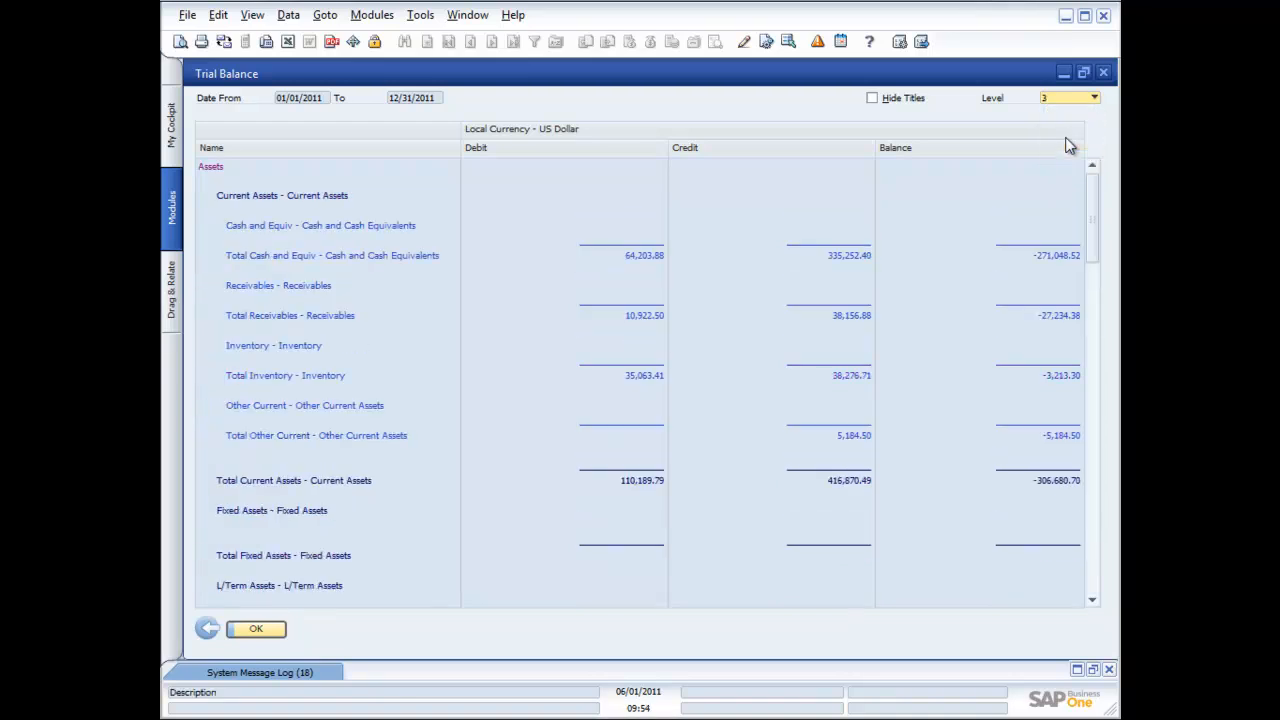
{"action": "left_click", "coordinate": [1088, 97]}
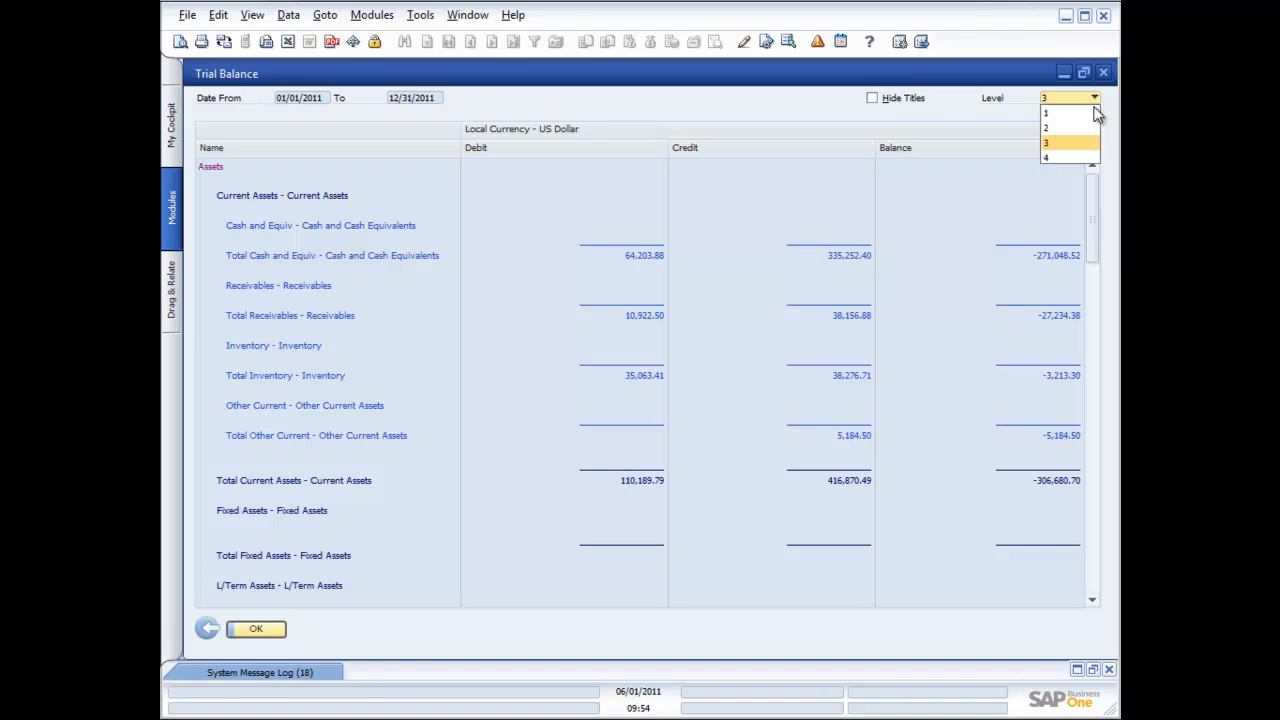
{"action": "left_click", "coordinate": [1071, 162]}
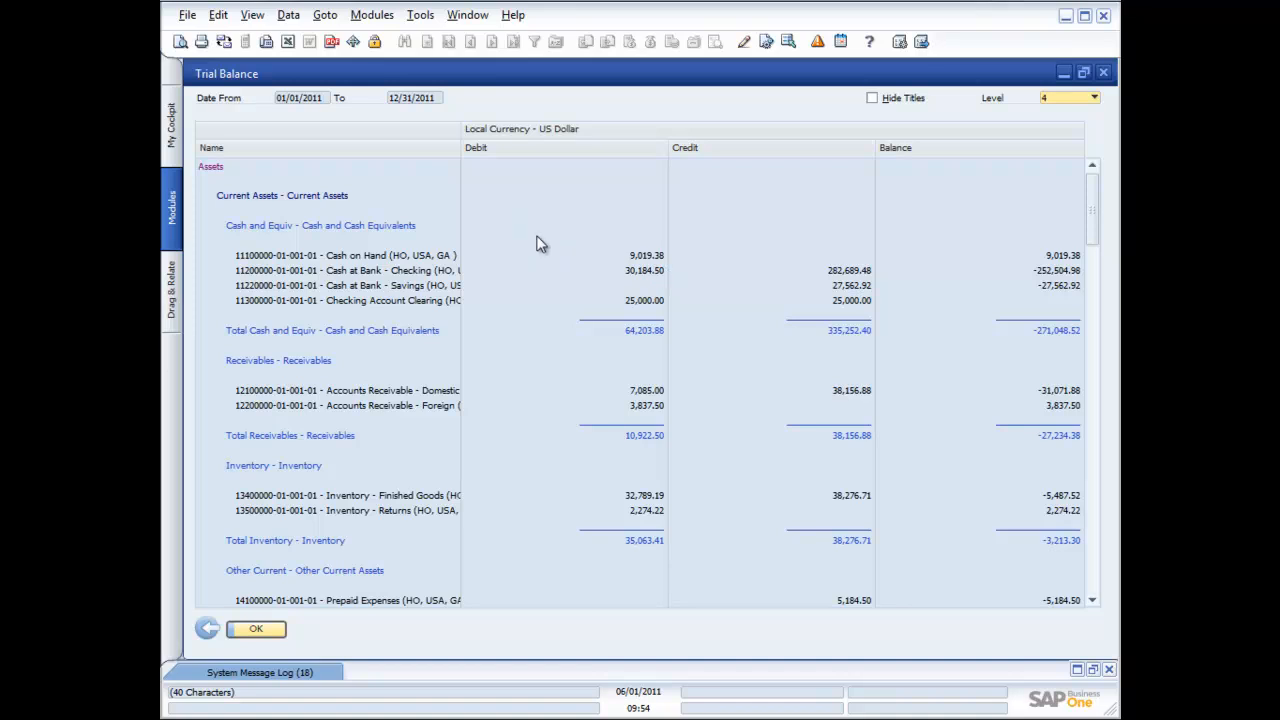
{"action": "left_click", "coordinate": [1104, 74]}
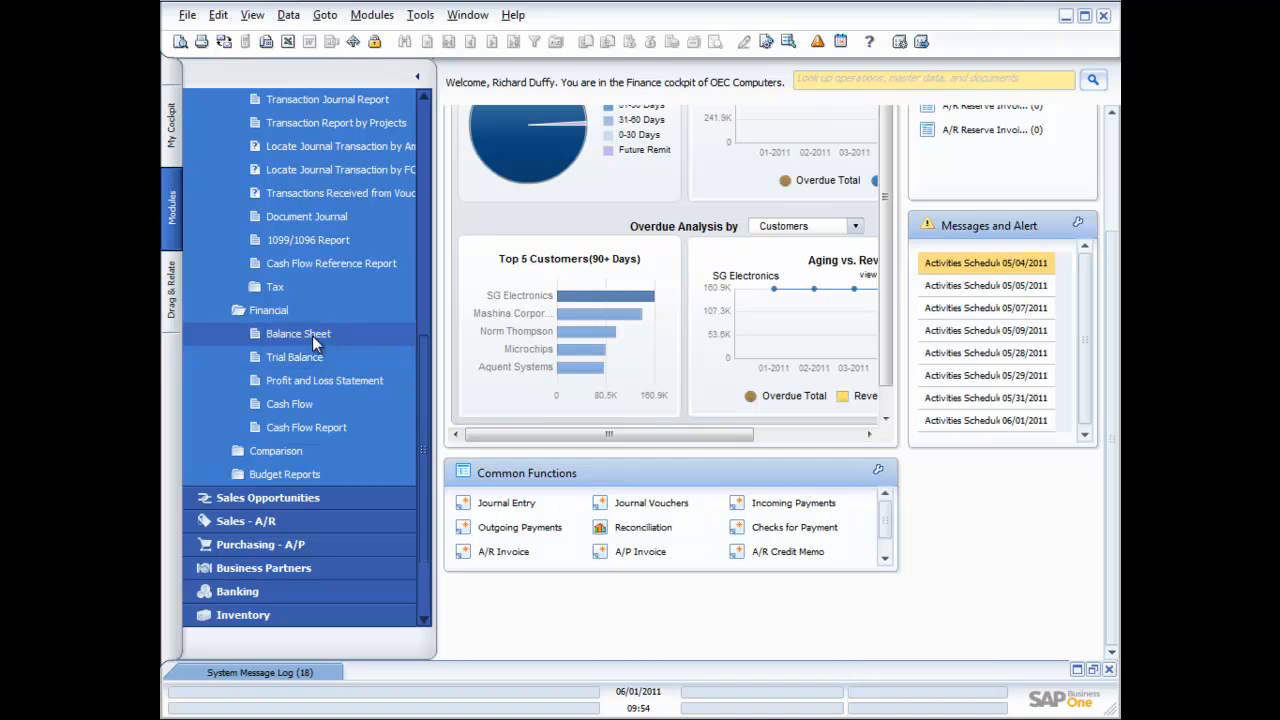
Run the Profit and Loss Statement as a Quarterly Report for 01/01/2011–12/31/2011
{"action": "left_click", "coordinate": [296, 390]}
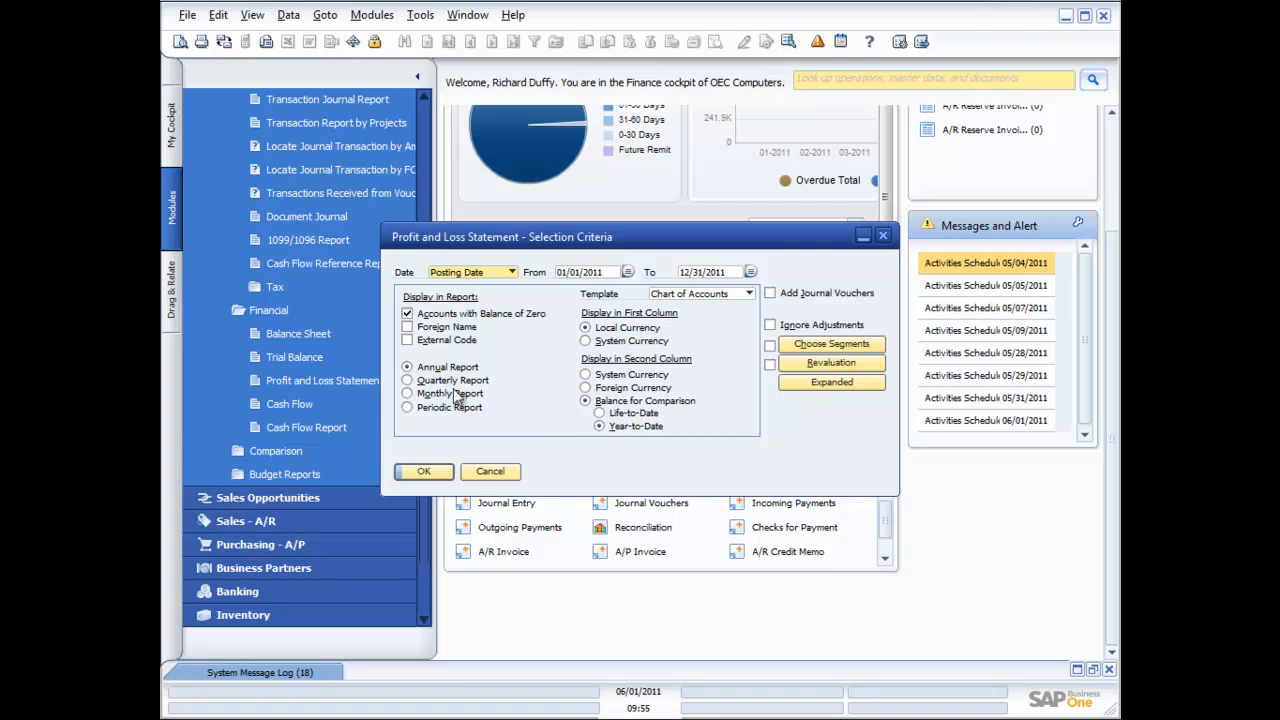
{"action": "left_click", "coordinate": [408, 394]}
{"action": "left_click", "coordinate": [407, 381]}
{"action": "left_click", "coordinate": [428, 476]}
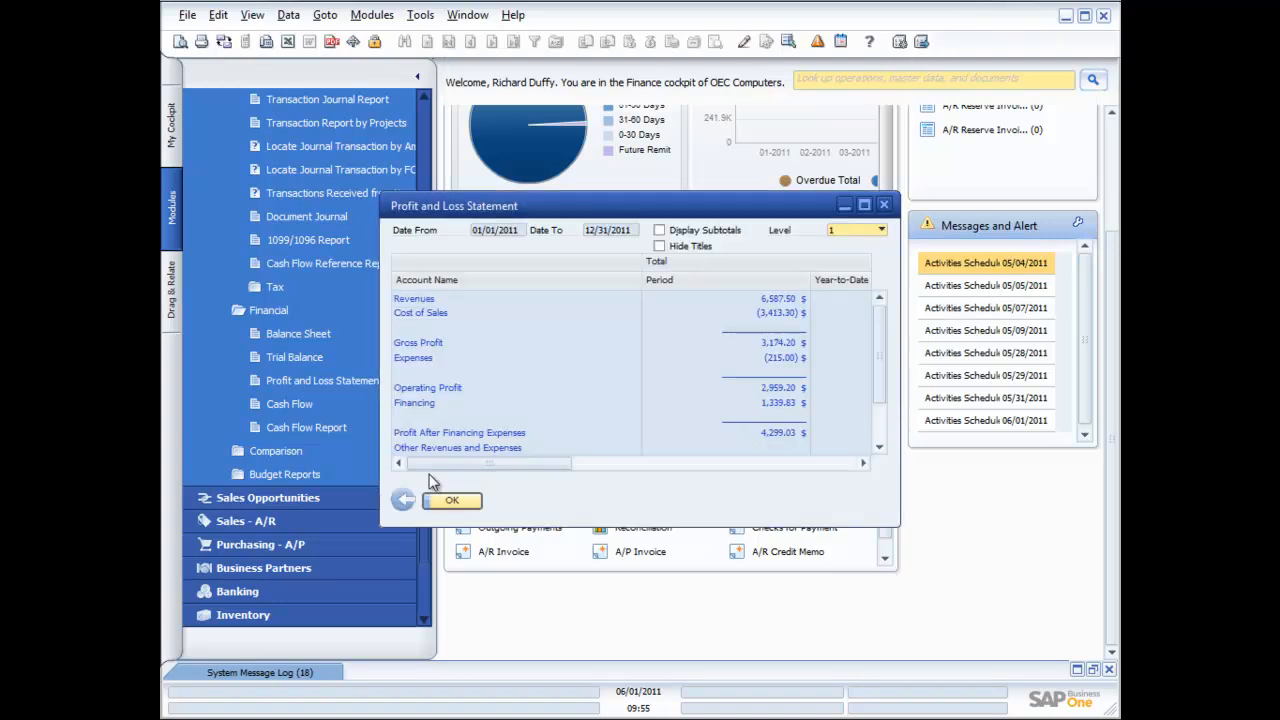
Maximize the Profit and Loss Statement and scroll right to the 3rd and 4th Quarter columns
{"action": "left_click", "coordinate": [864, 204]}
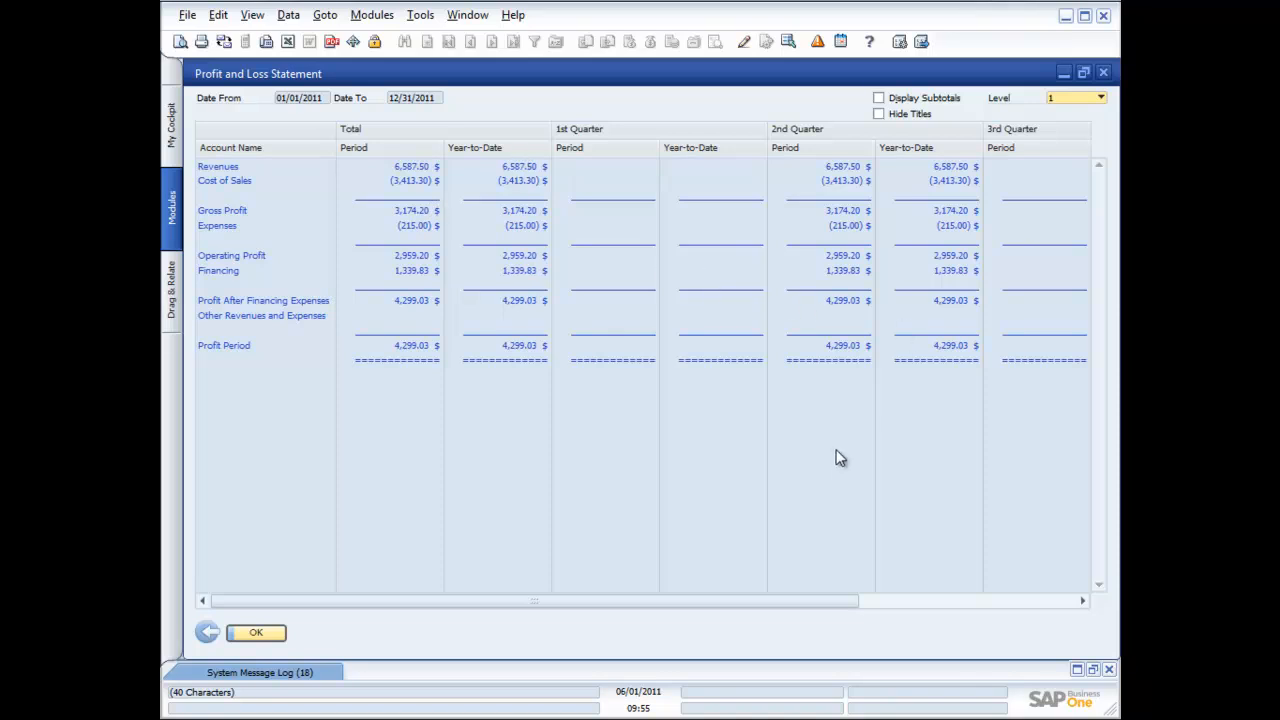
{"action": "left_click_drag", "start_coordinate": [697, 600], "coordinate": [929, 601]}
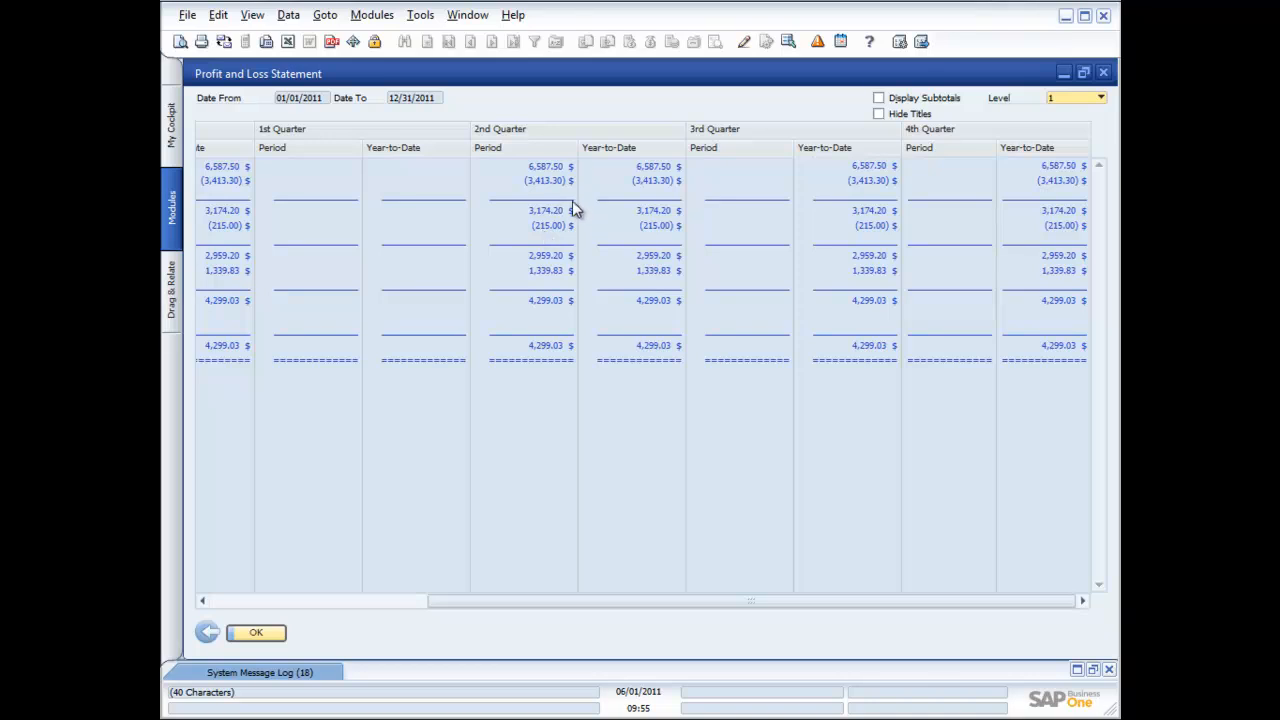
Raise the statement detail to levels 2, 3, then 4, and scroll back to Account Name
{"action": "left_click", "coordinate": [1101, 98]}
{"action": "left_click", "coordinate": [1074, 127]}
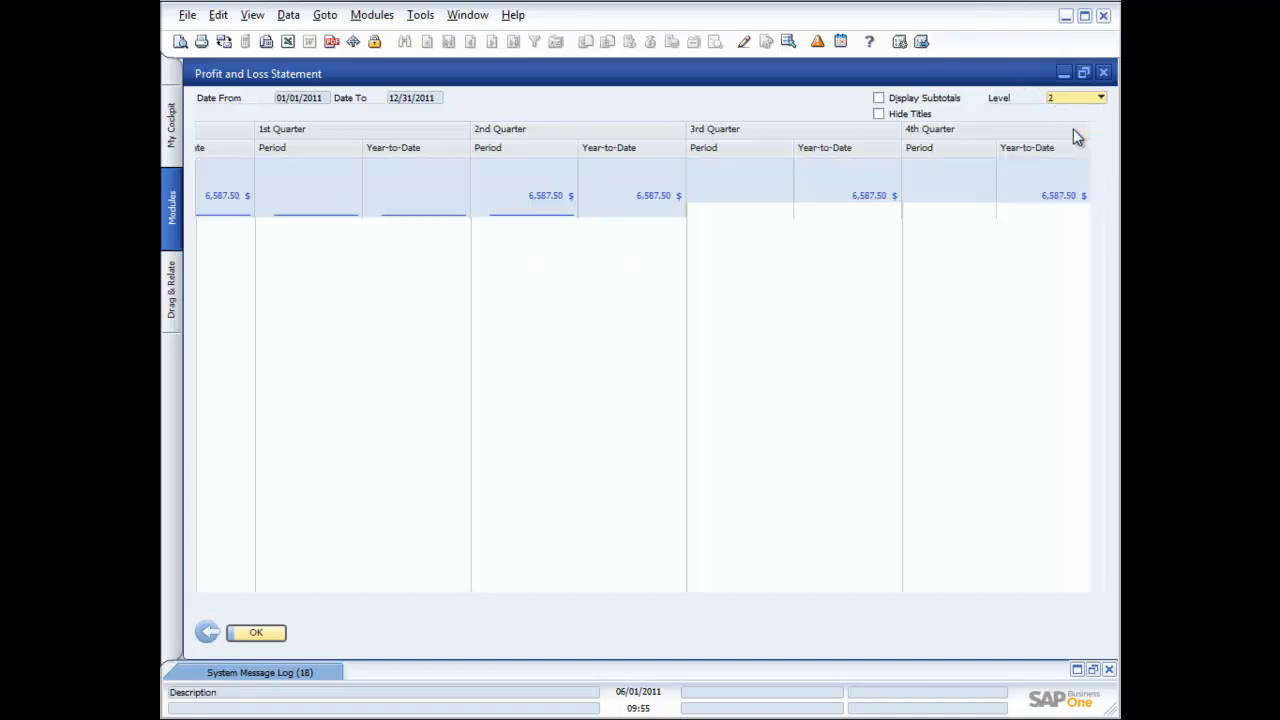
{"action": "left_click", "coordinate": [1100, 98]}
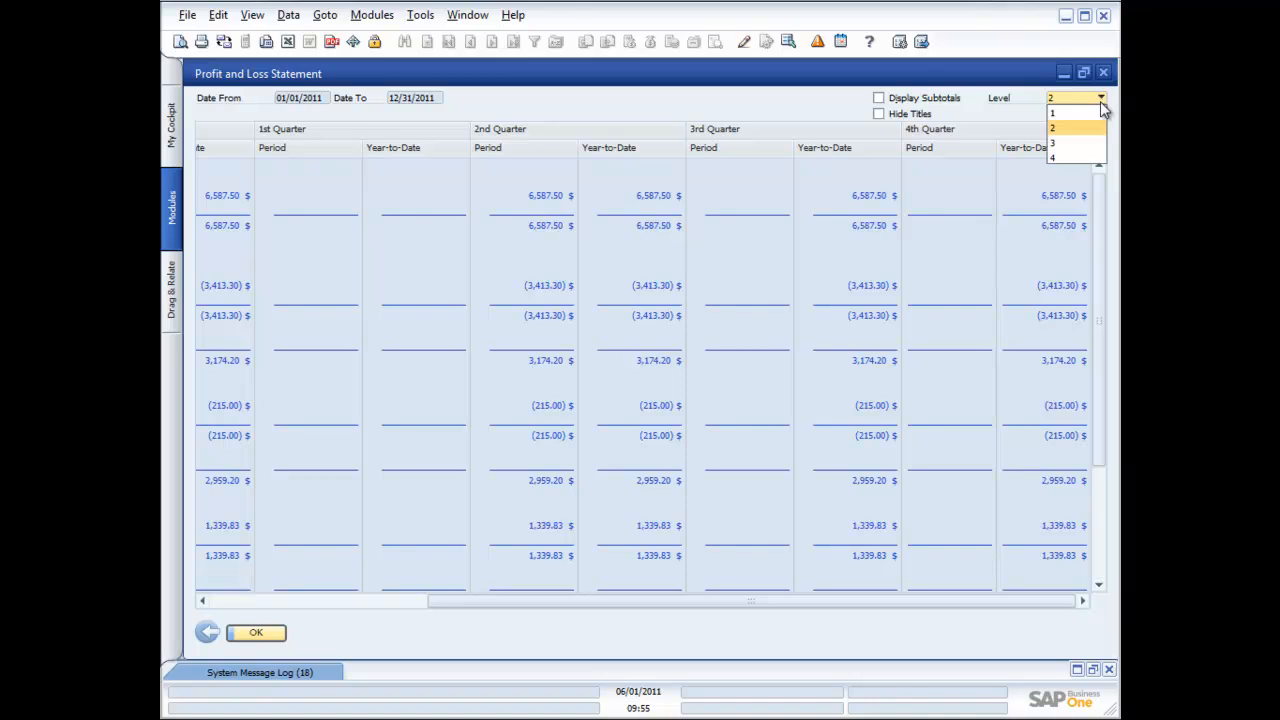
{"action": "left_click", "coordinate": [1088, 145]}
{"action": "left_click", "coordinate": [1101, 98]}
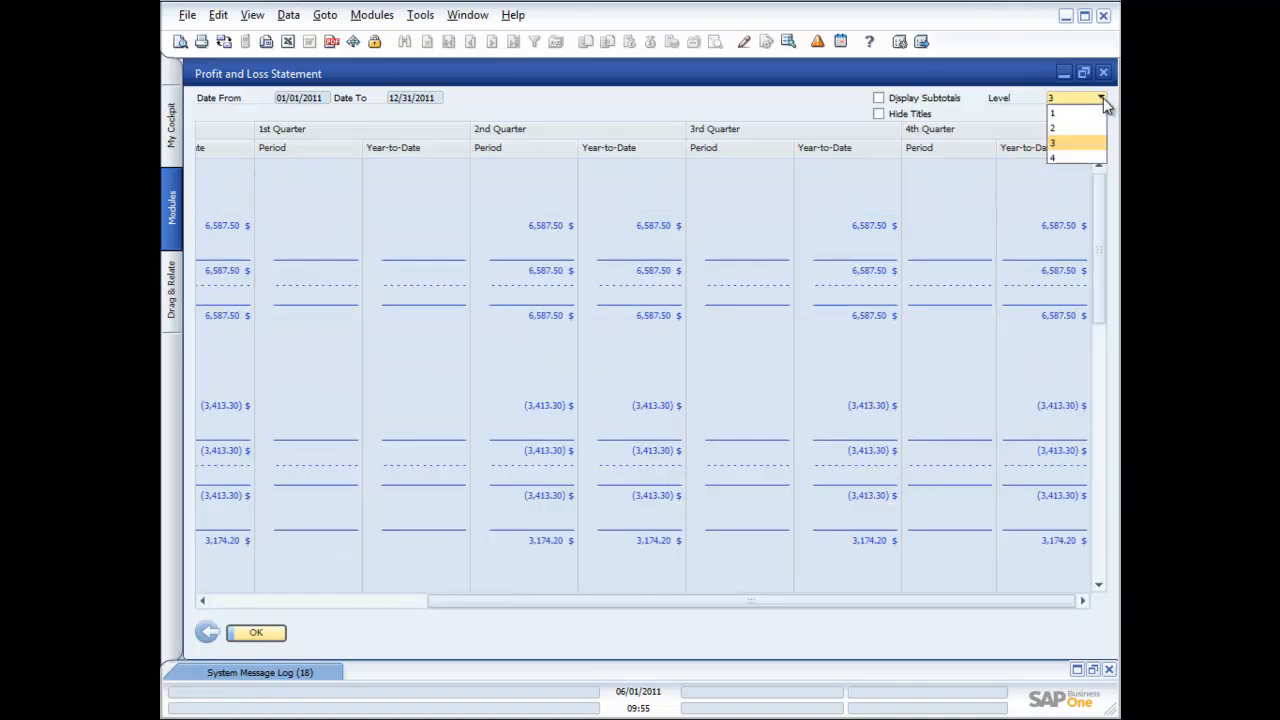
{"action": "left_click", "coordinate": [1075, 157]}
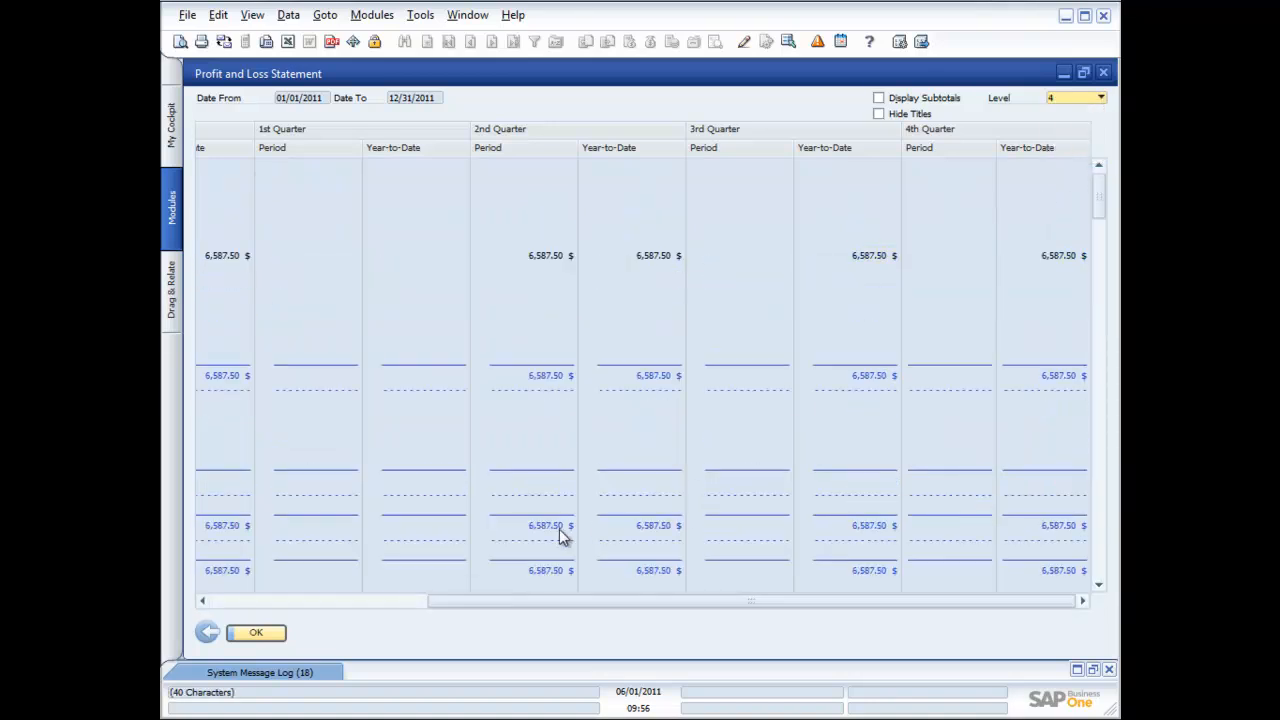
{"action": "left_click", "coordinate": [364, 598]}
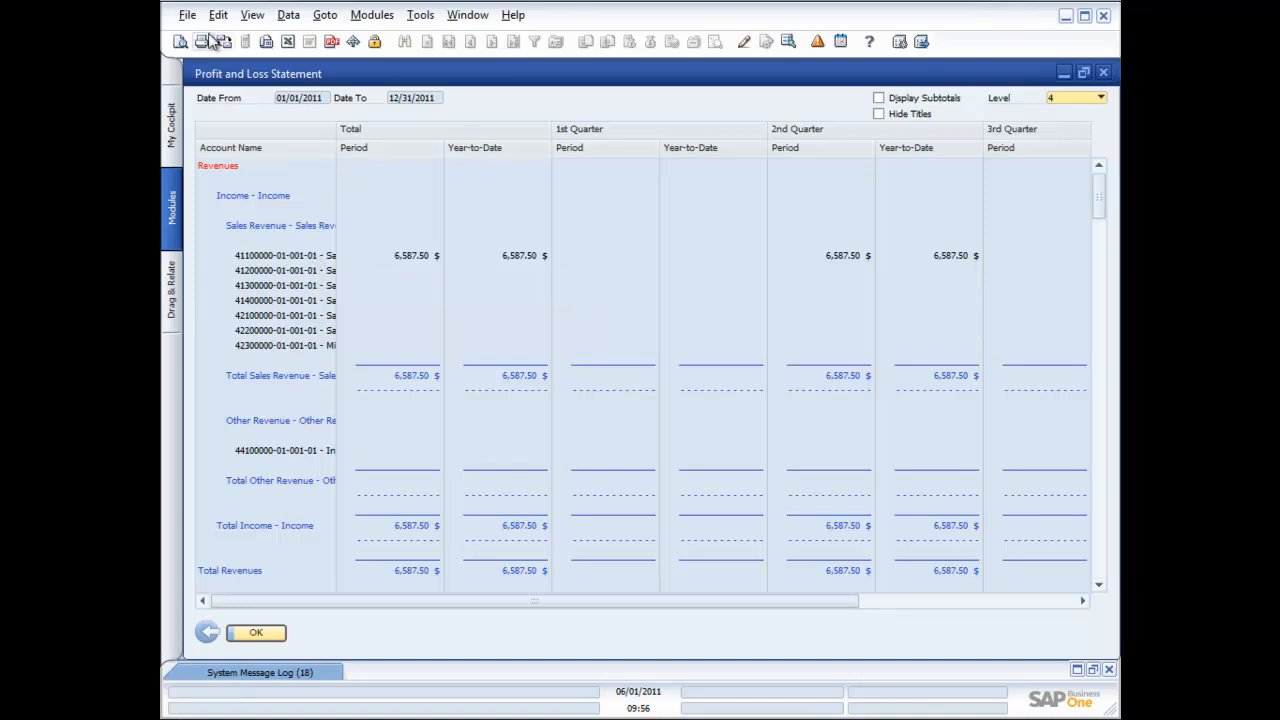
{"action": "left_click", "coordinate": [180, 44]}
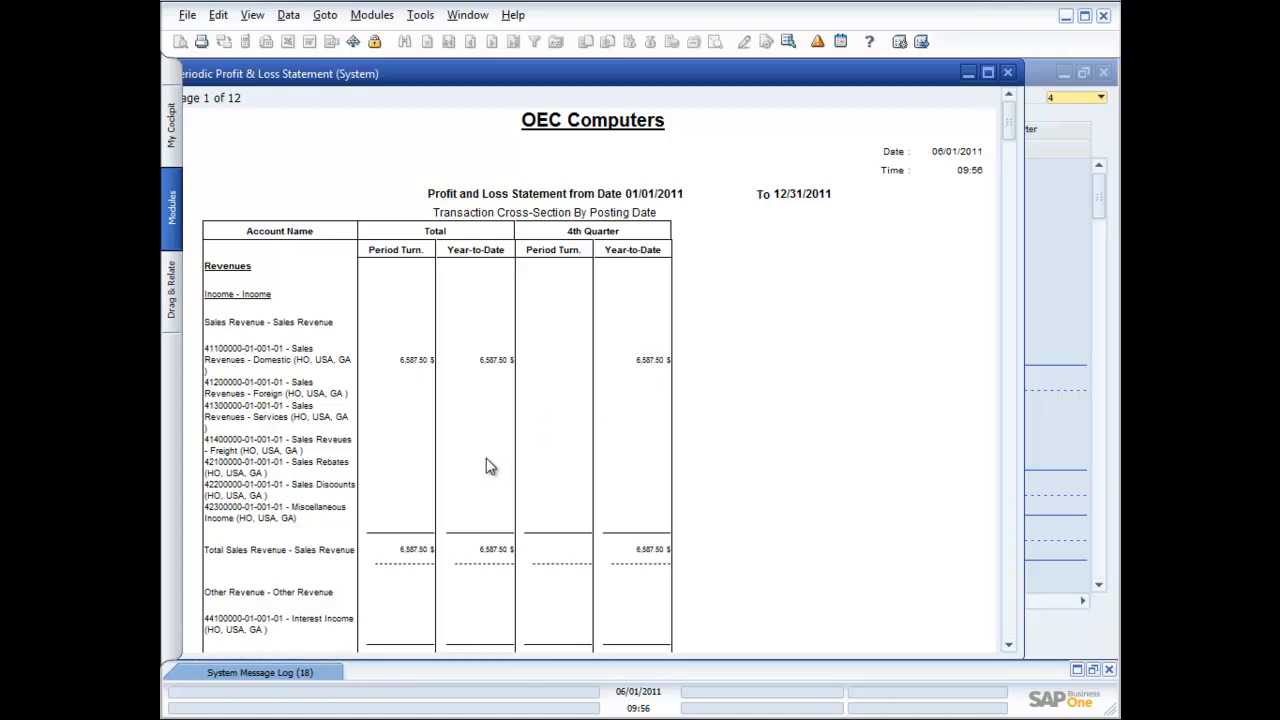
{"action": "left_click", "coordinate": [1008, 72]}
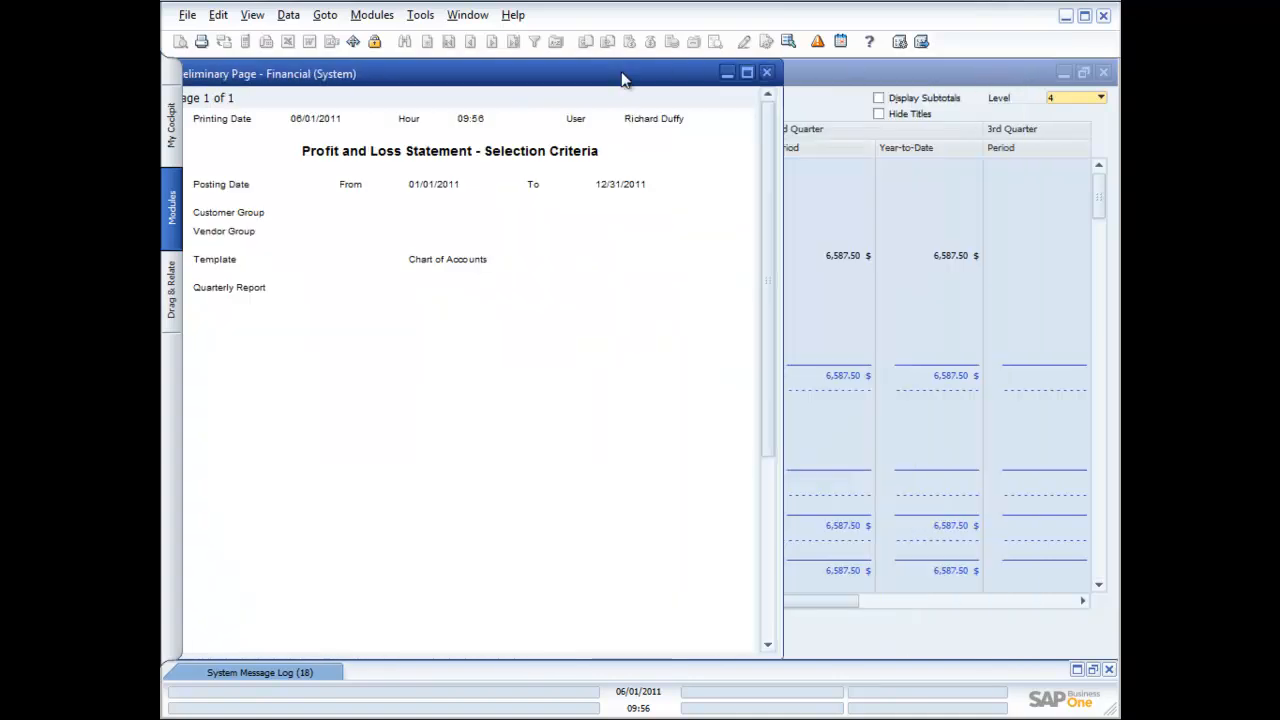
{"action": "left_click", "coordinate": [768, 72]}
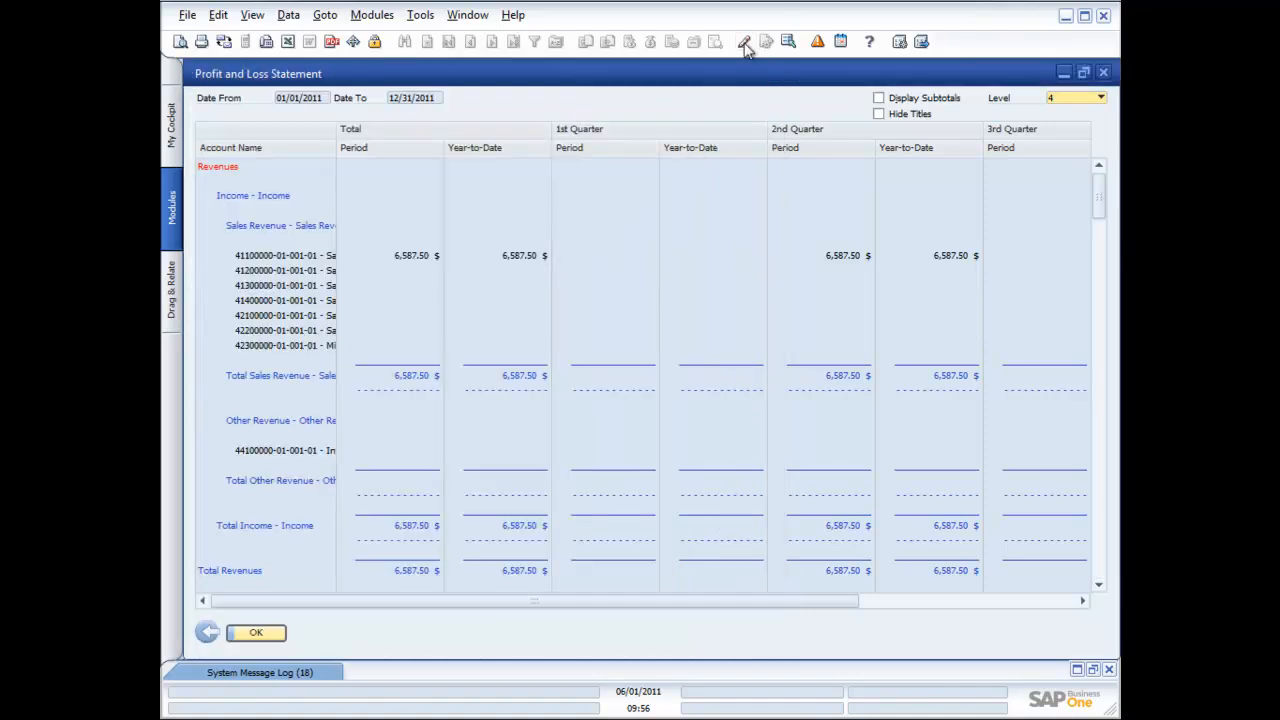
Select the Periodic Profit and Loss Statement - CR (US) layout and choose Set as Default
{"action": "left_click", "coordinate": [745, 43]}
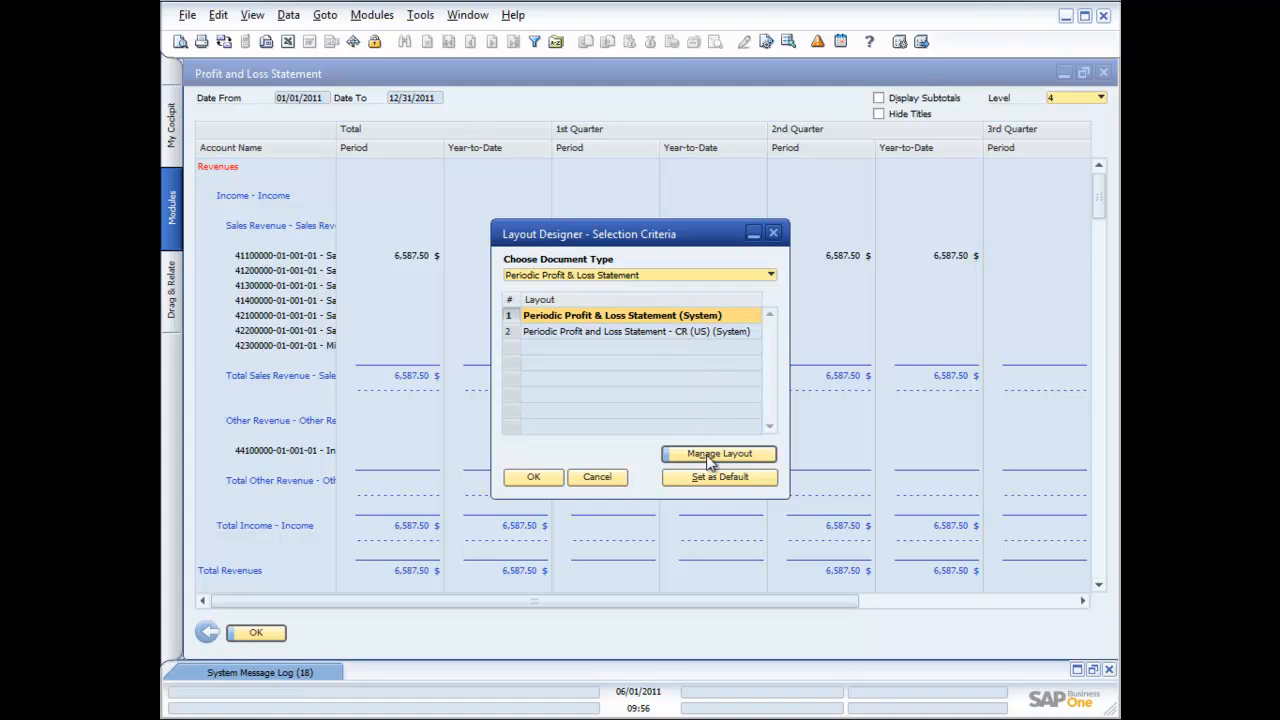
{"action": "left_click", "coordinate": [597, 477]}
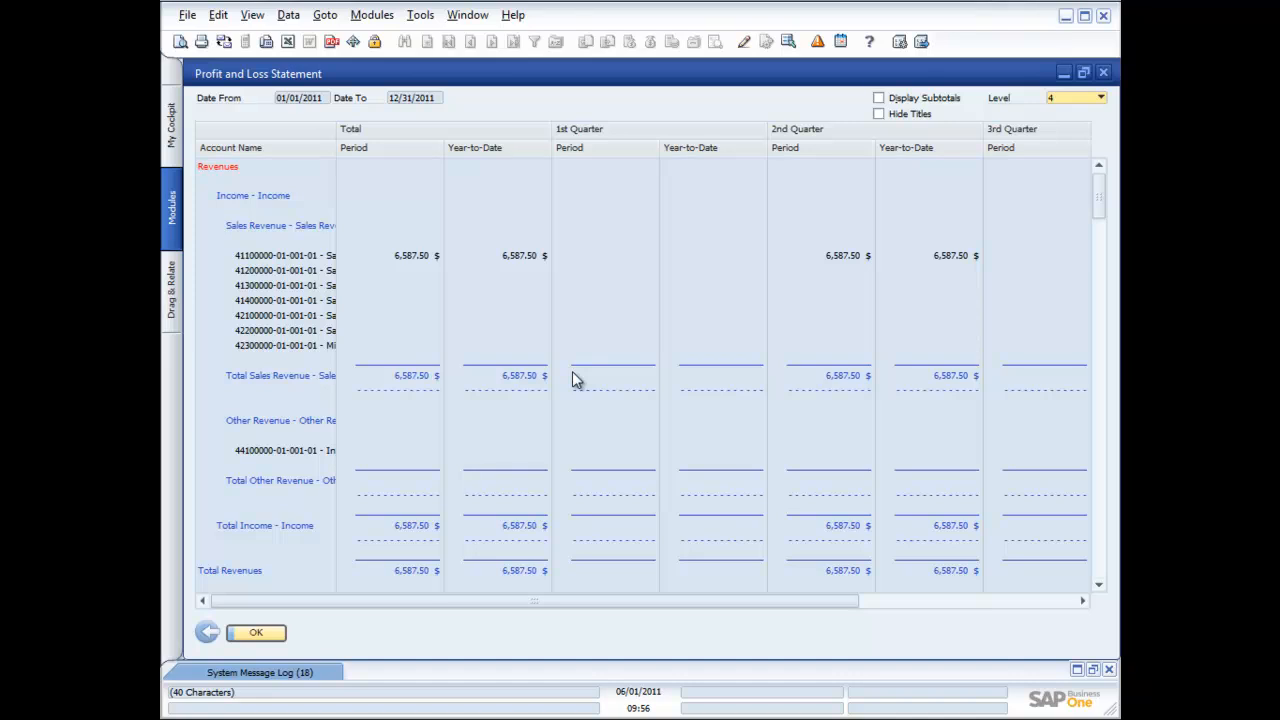
{"action": "left_click", "coordinate": [745, 42]}
{"action": "left_click", "coordinate": [669, 334]}
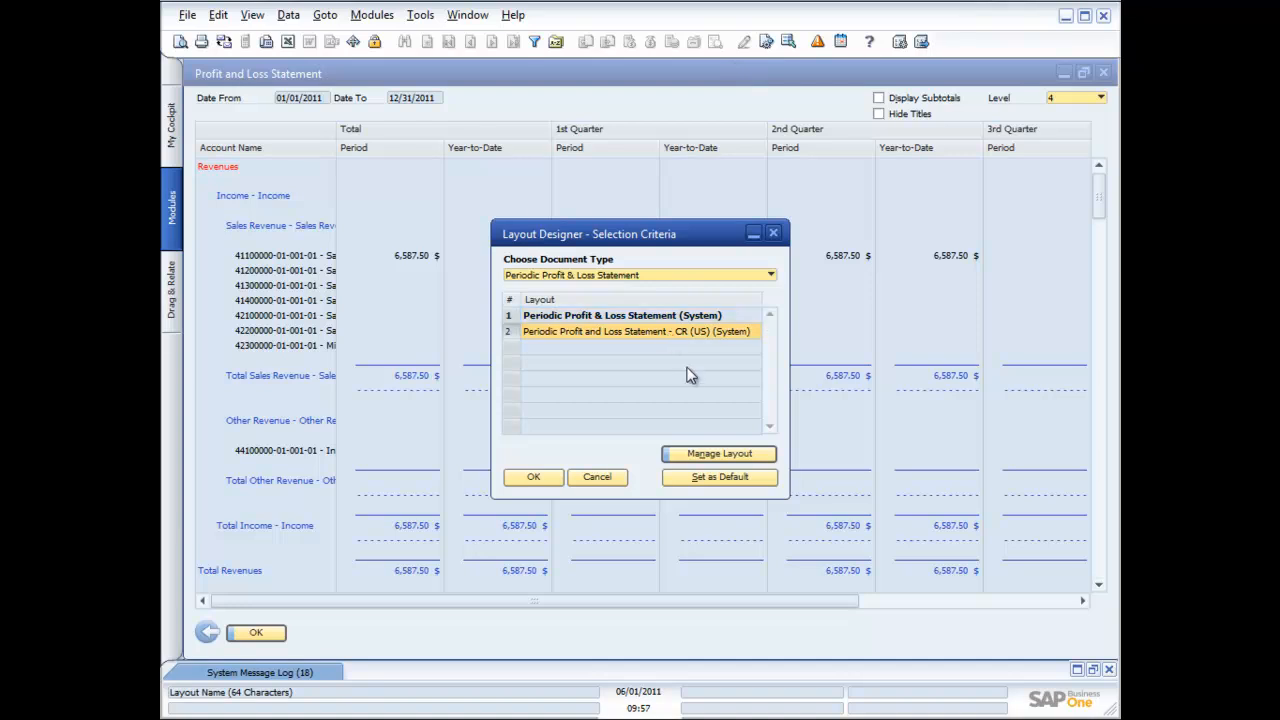
{"action": "left_click", "coordinate": [721, 478]}
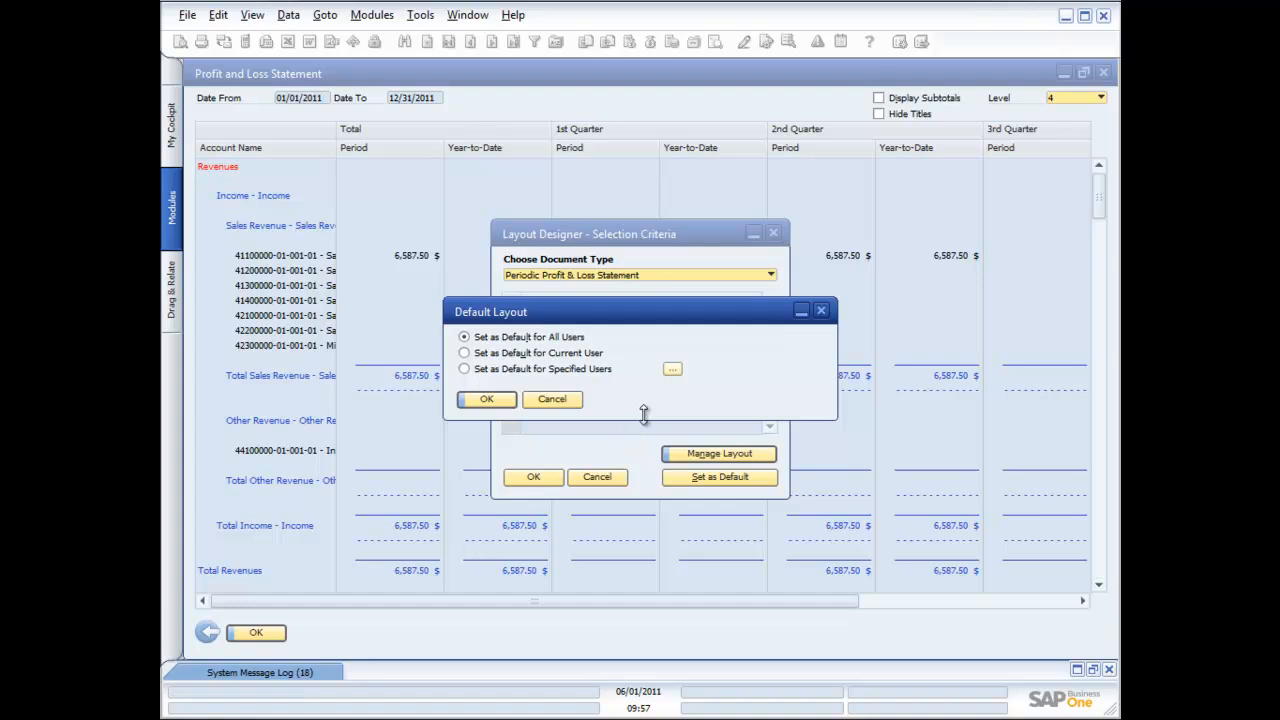
Apply the default layout to all users and save the layout settings
{"action": "left_click", "coordinate": [480, 370]}
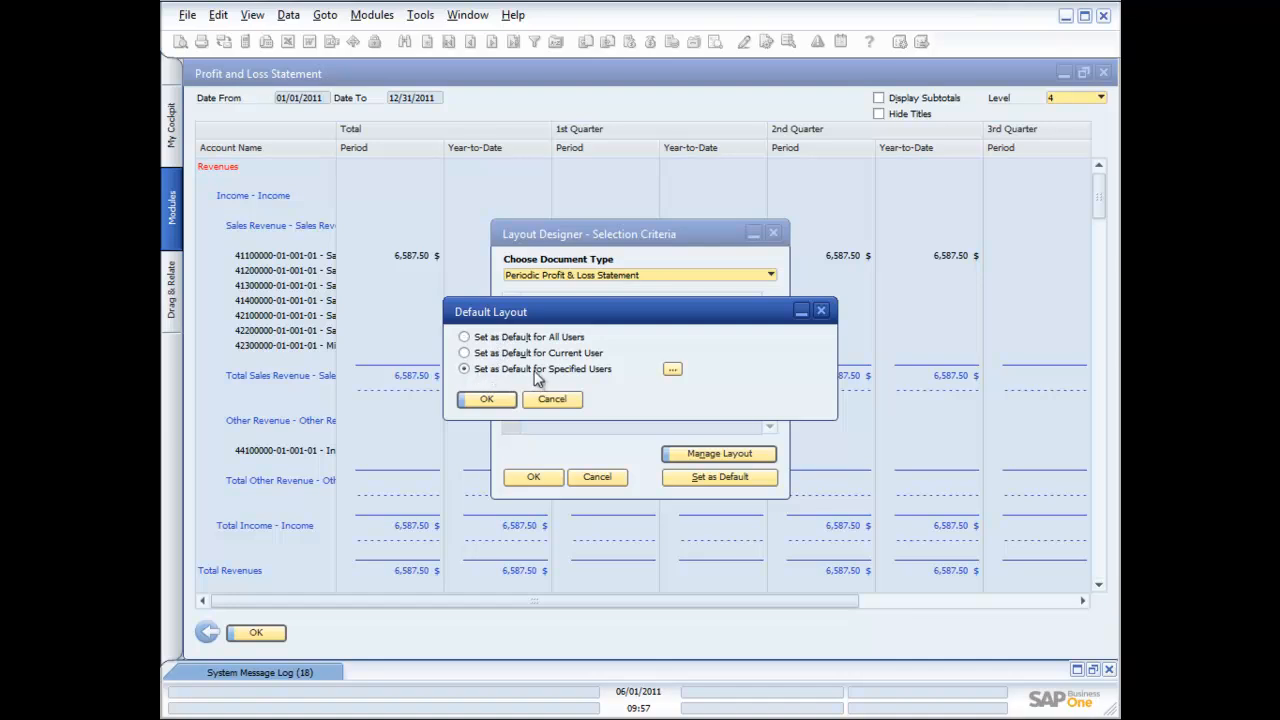
{"action": "left_click", "coordinate": [673, 371]}
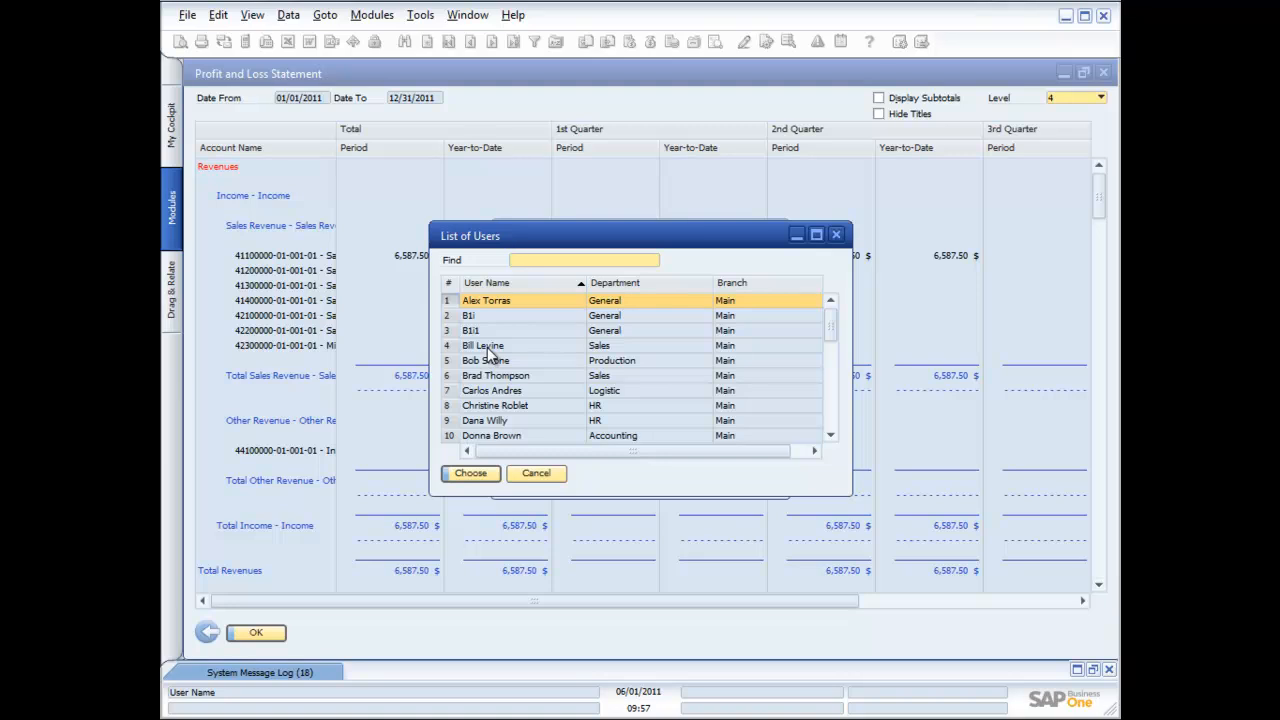
{"action": "left_click", "coordinate": [545, 476]}
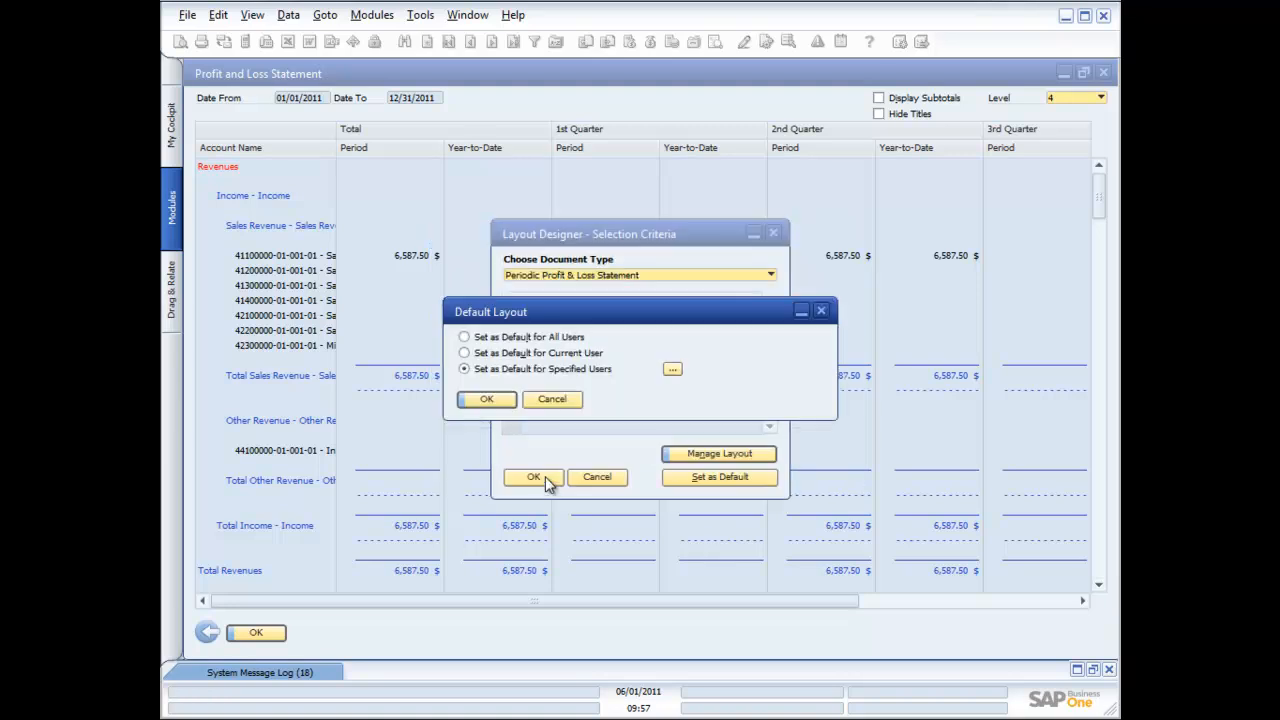
{"action": "left_click", "coordinate": [469, 339]}
{"action": "left_click", "coordinate": [476, 400]}
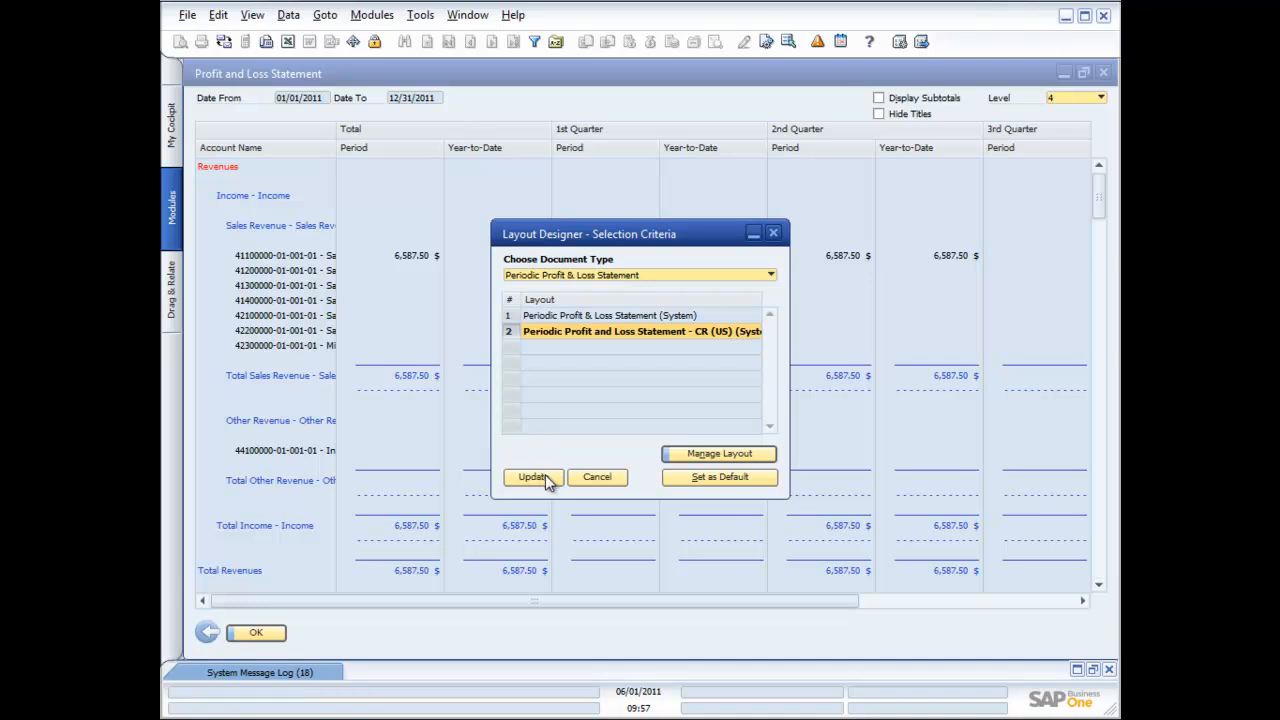
{"action": "left_click", "coordinate": [545, 476]}
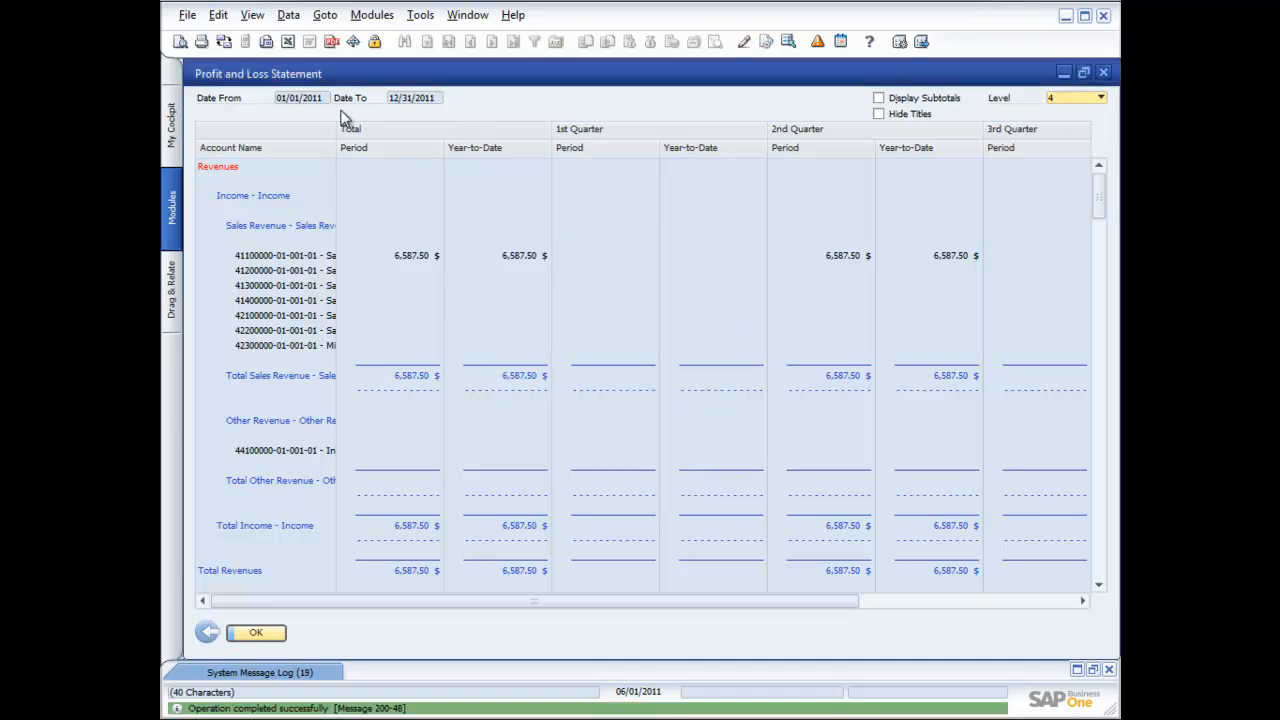
Preview the 15-page CR (US) statement, then close the previews, preliminary page and report
{"action": "left_click", "coordinate": [223, 42]}
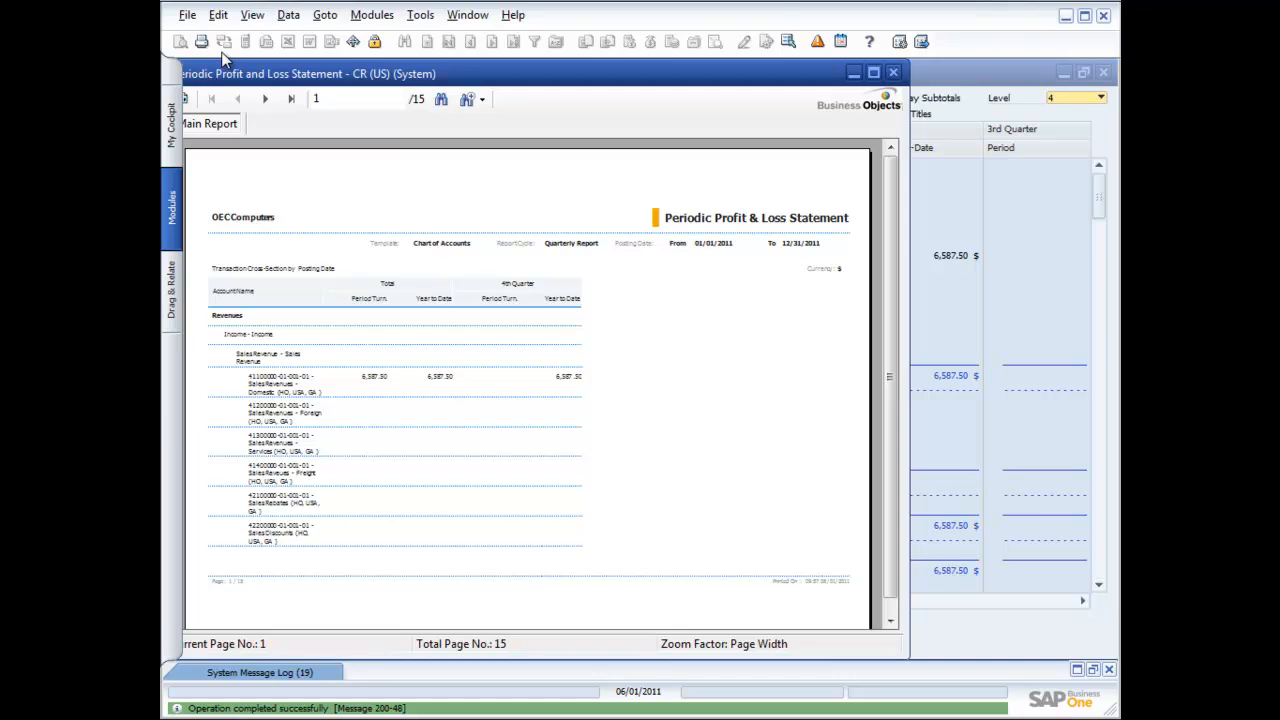
{"action": "left_click", "coordinate": [893, 73]}
{"action": "left_click", "coordinate": [893, 73]}
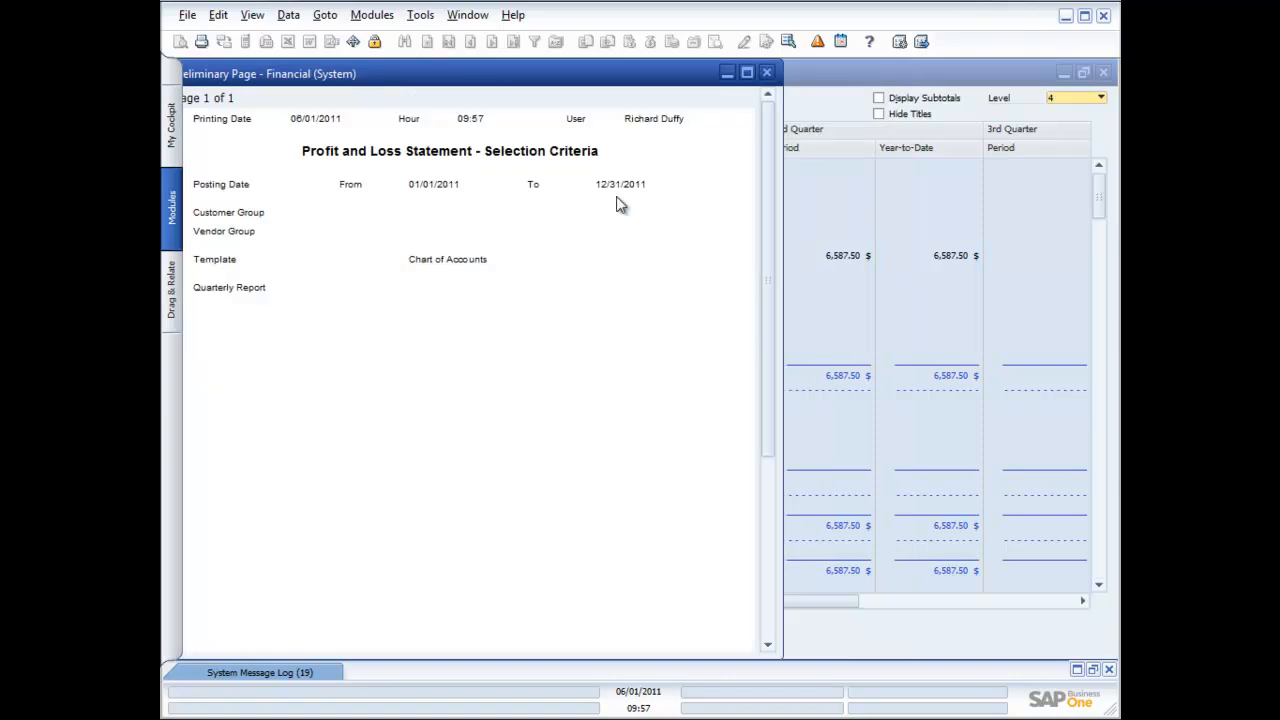
{"action": "left_click", "coordinate": [767, 72]}
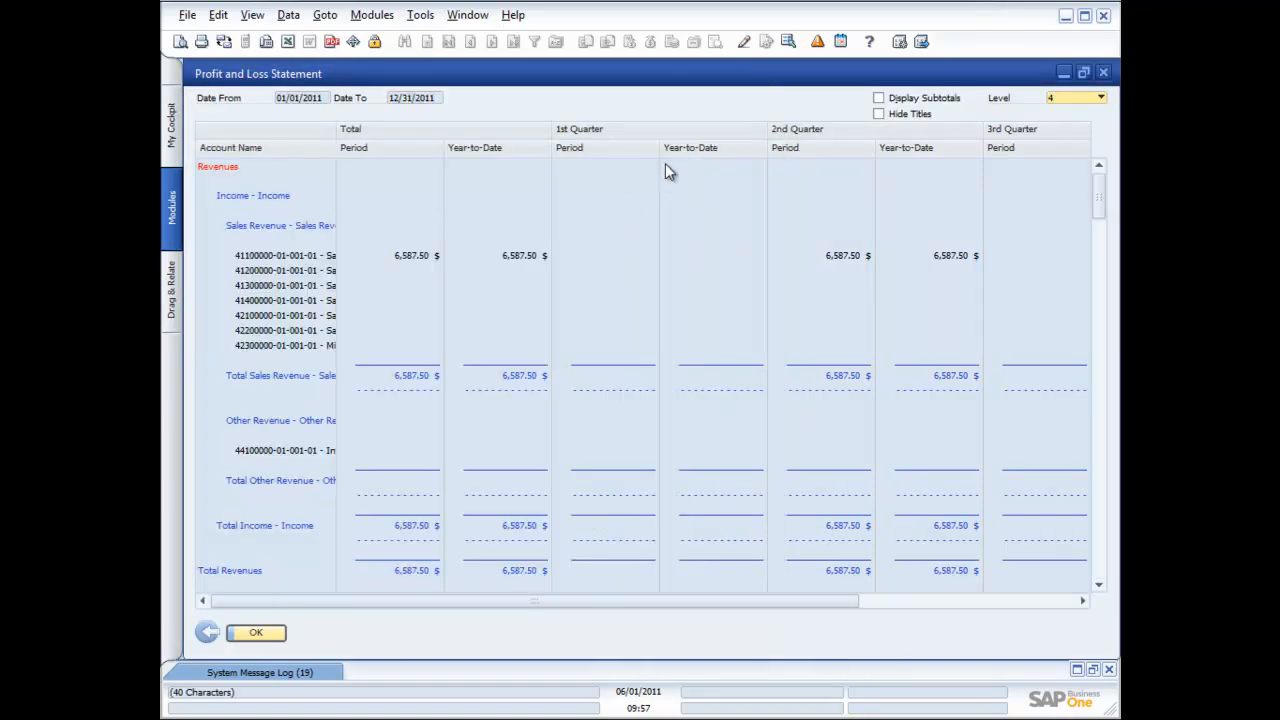
{"action": "left_click", "coordinate": [1103, 72]}
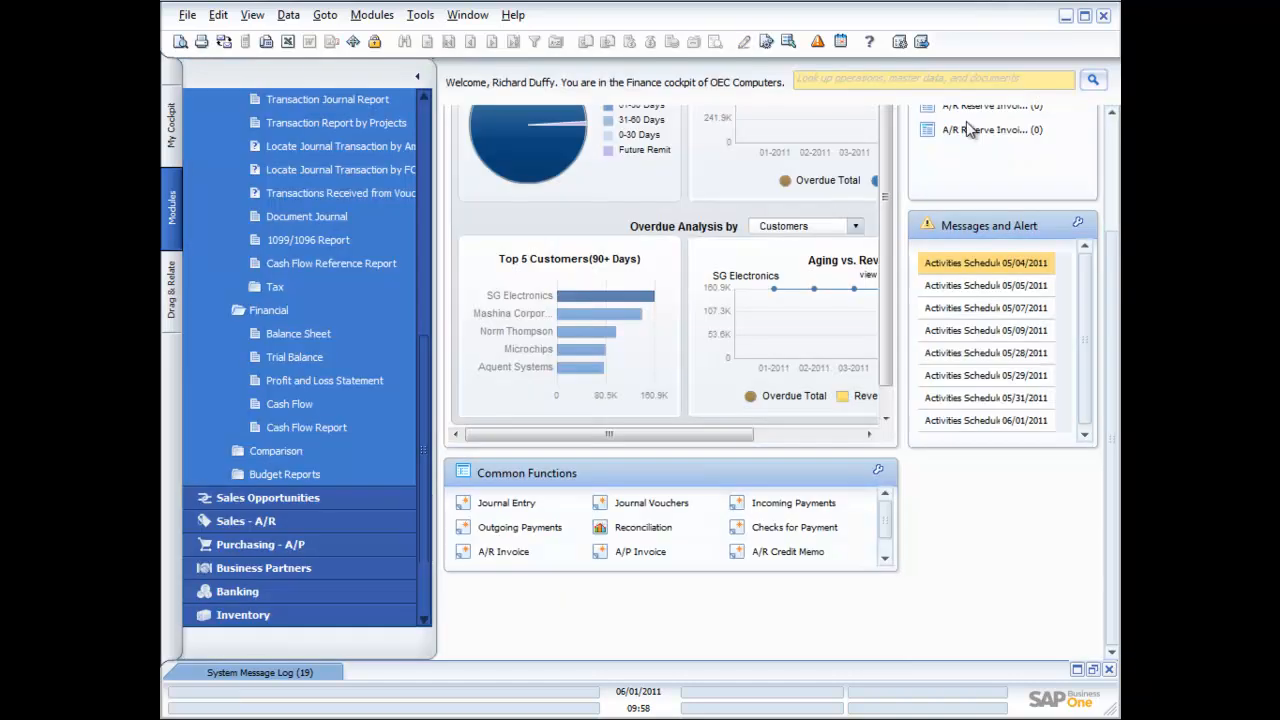